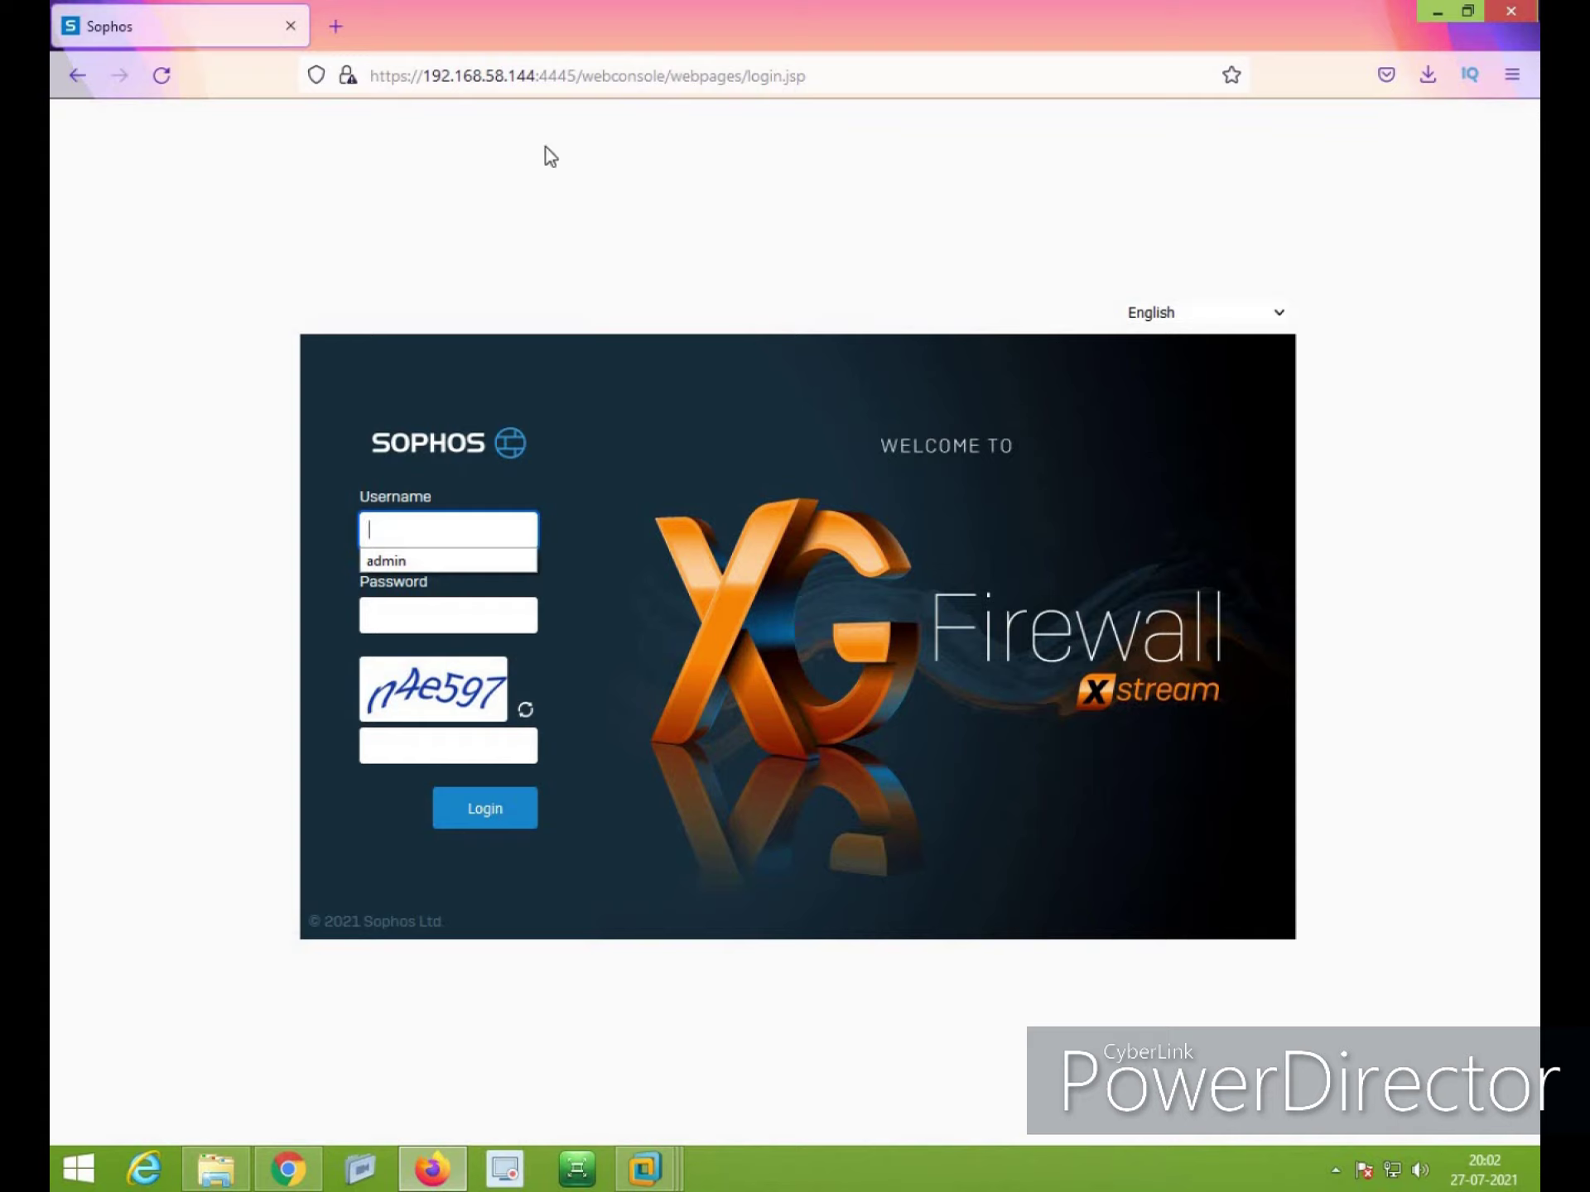
# Sign in as admin with password and captcha, decline saving the login, and accept the disclaimer
pyautogui.write('dmin')
pyautogui.press('Tab')
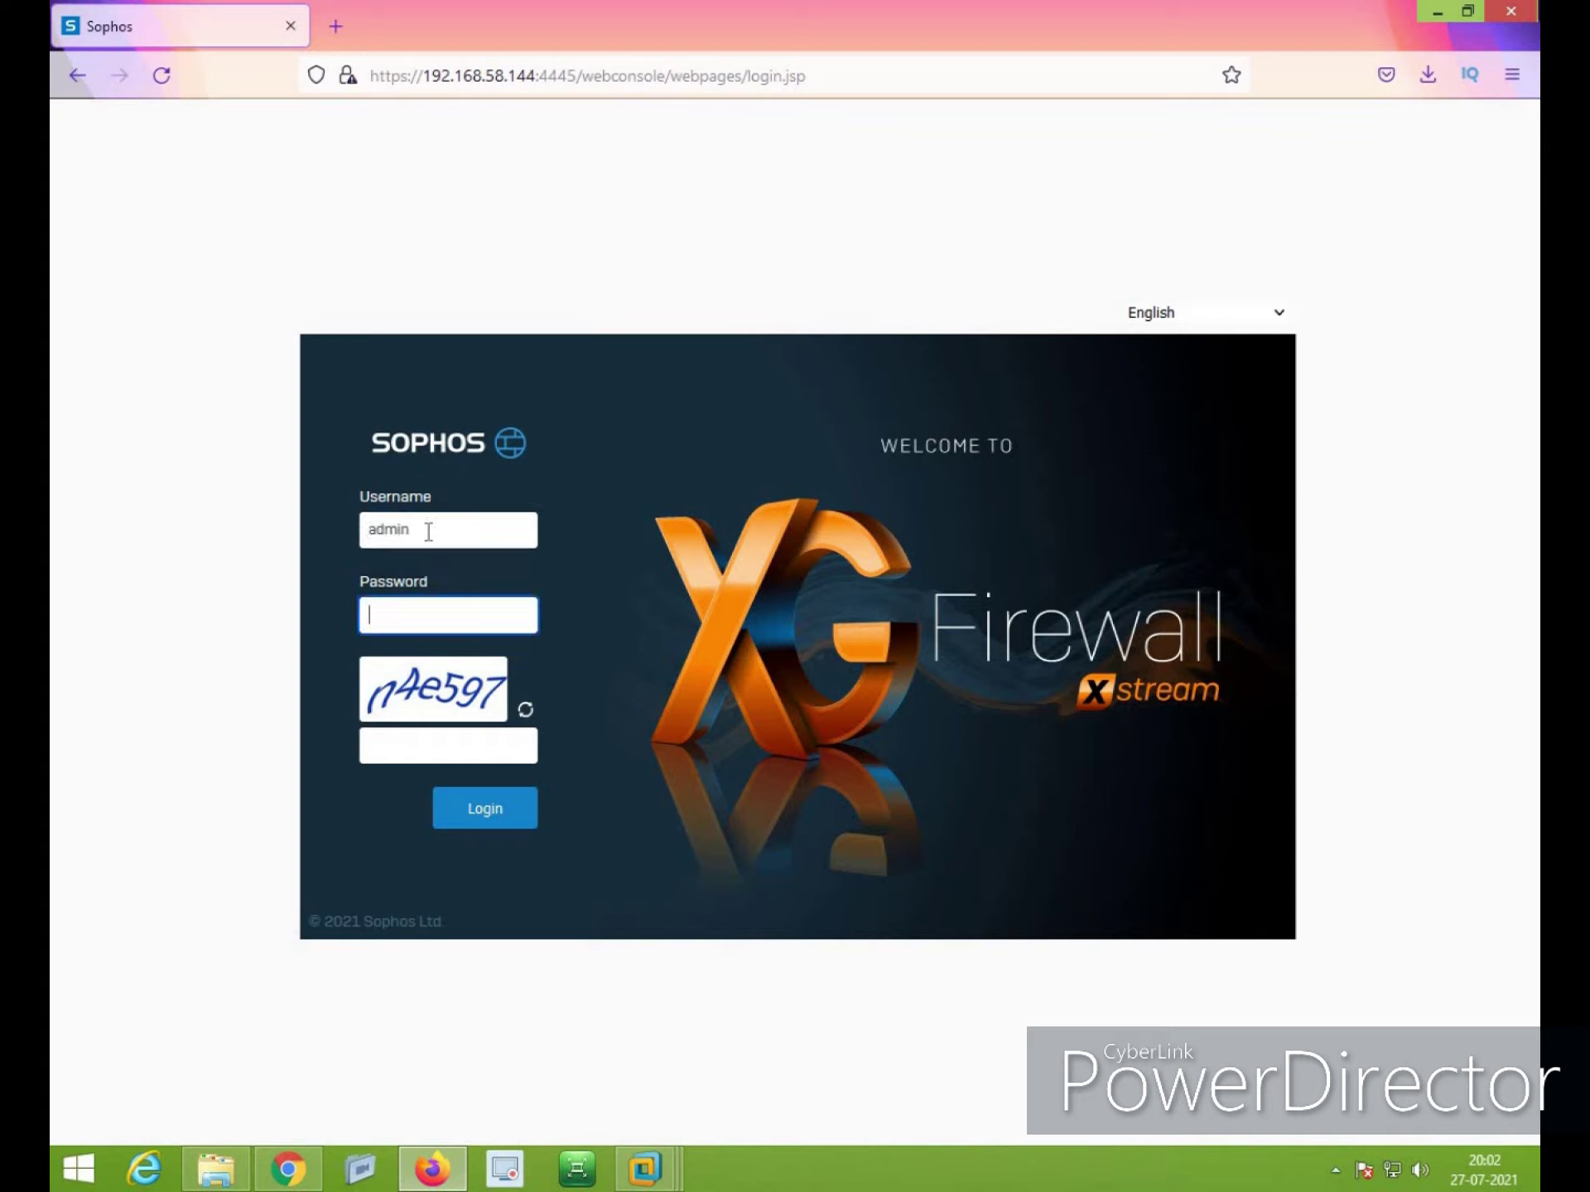
pyautogui.write('•••••••')
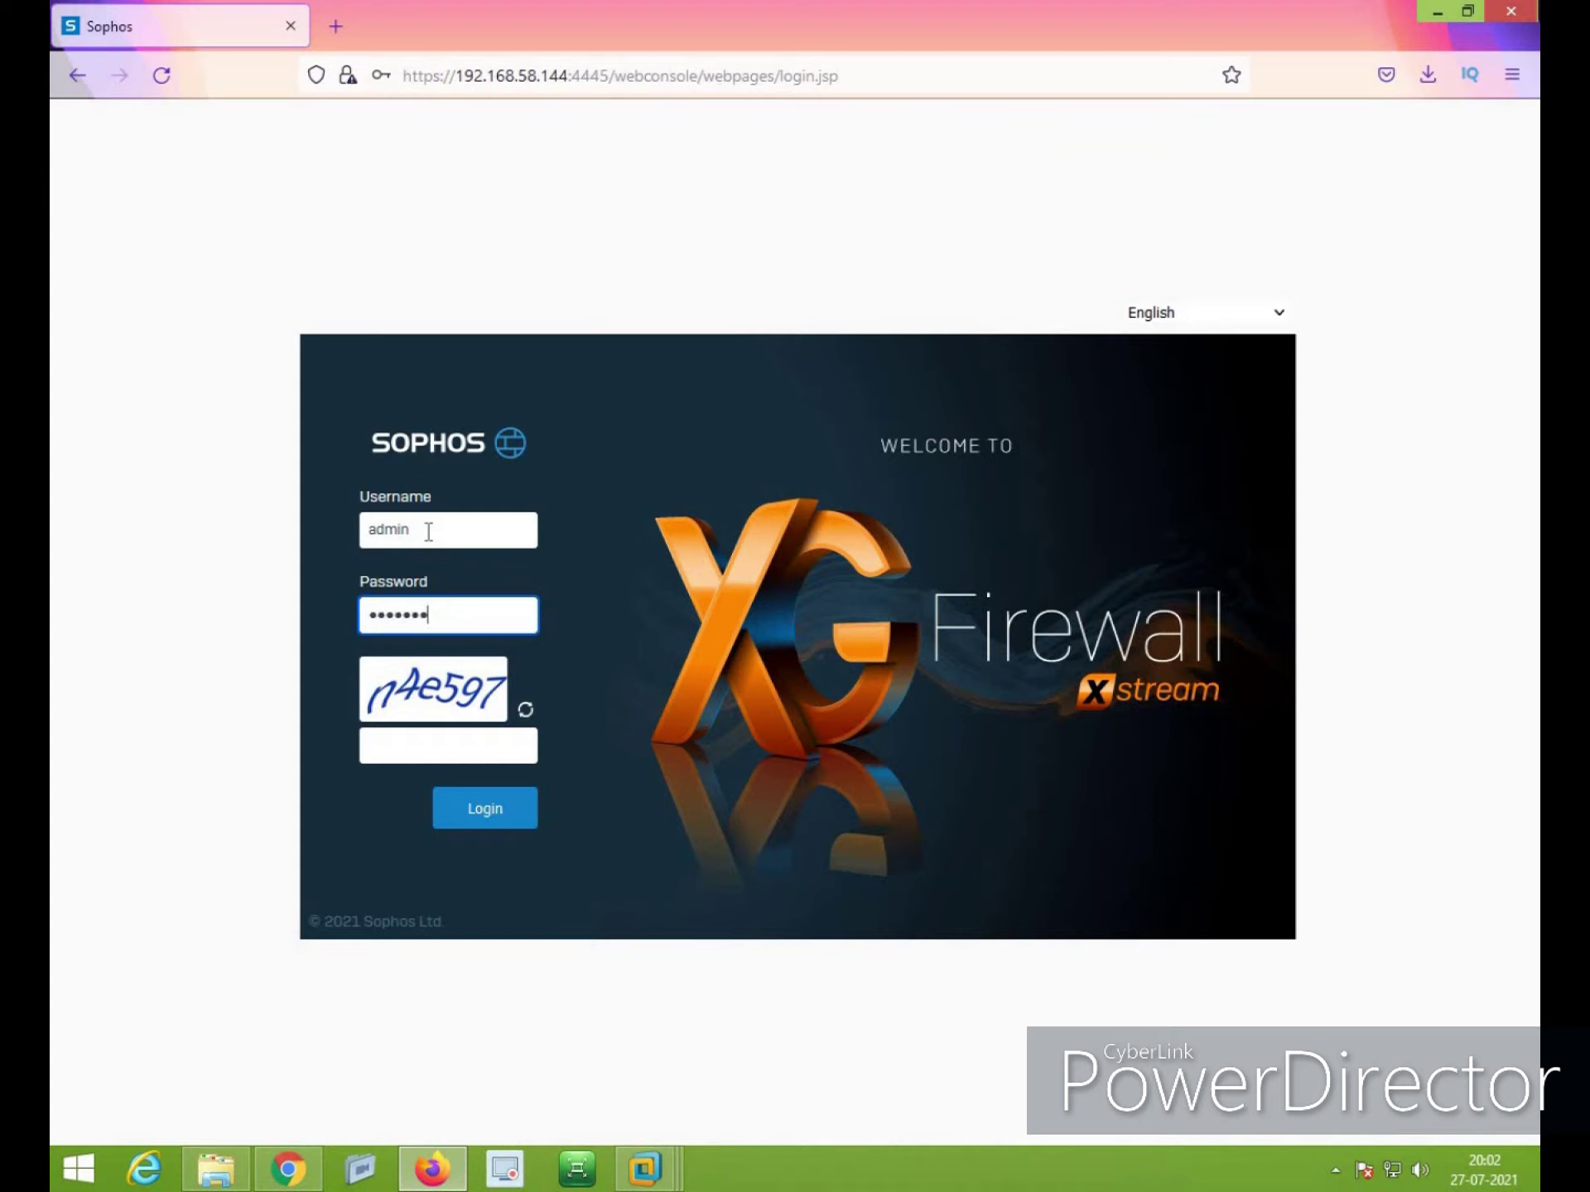
pyautogui.write('•')
pyautogui.press('Tab')
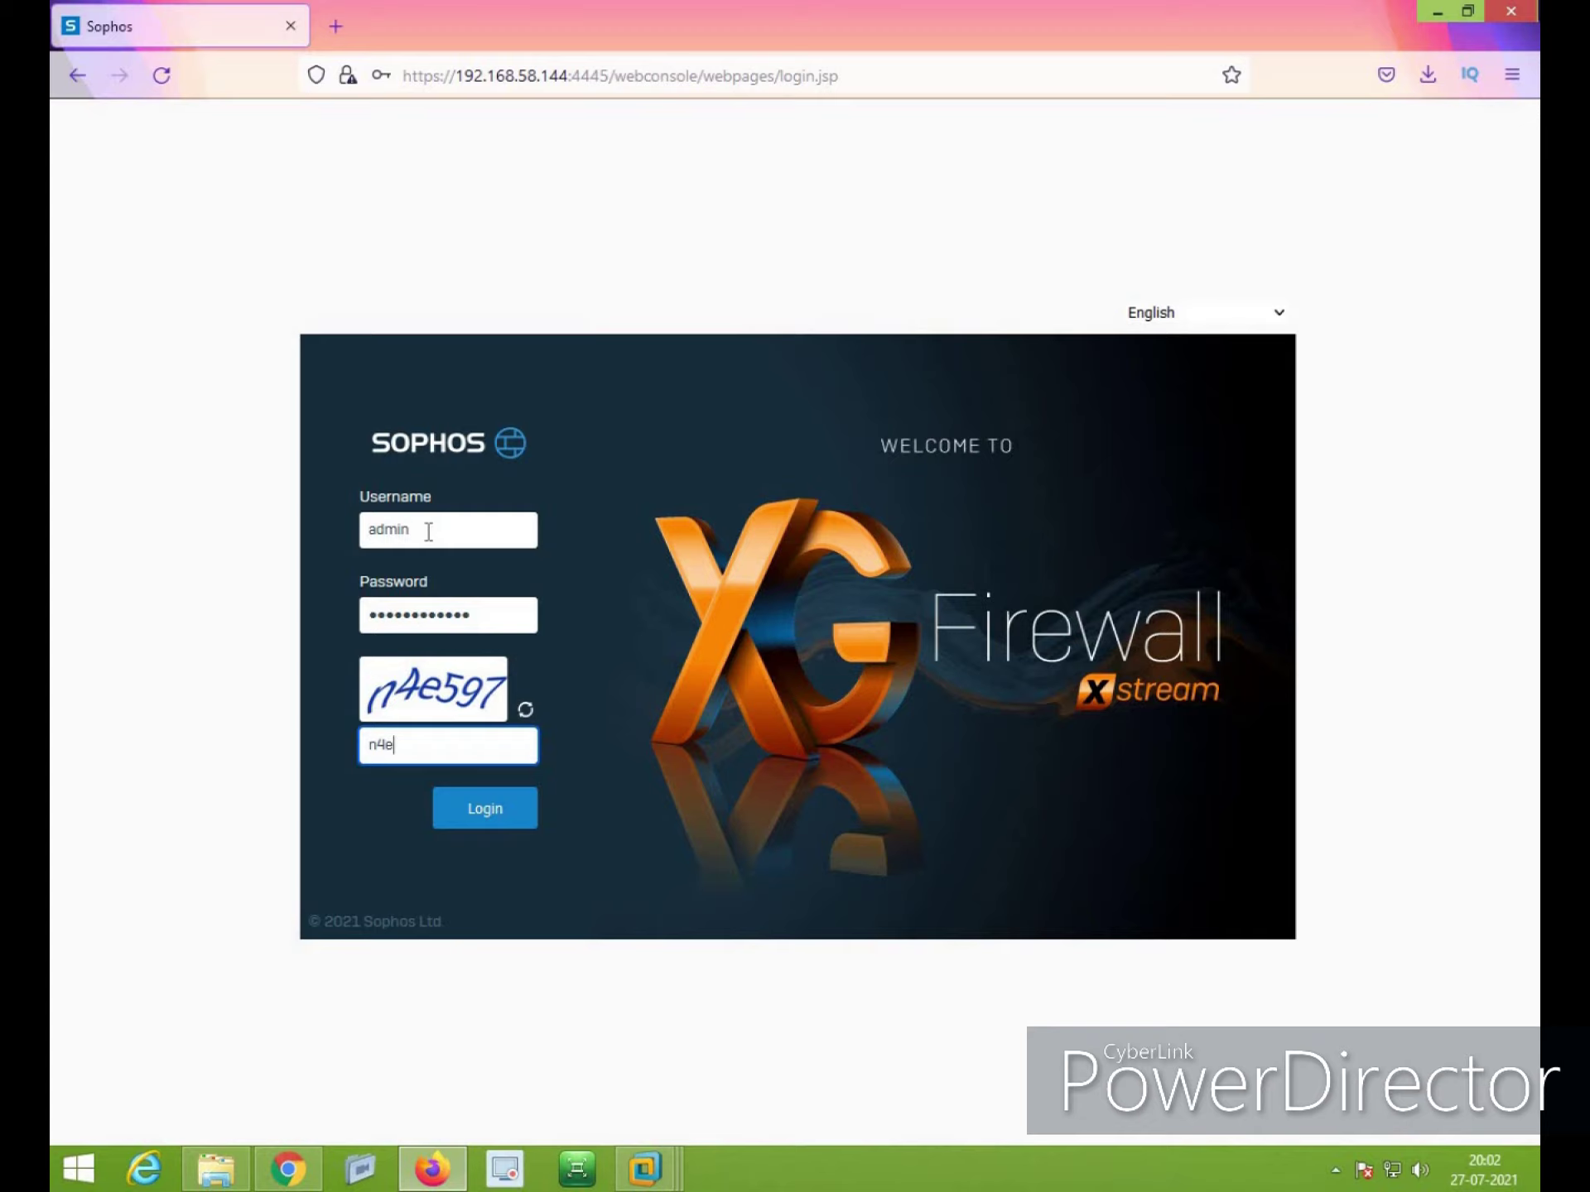
pyautogui.press('Return')
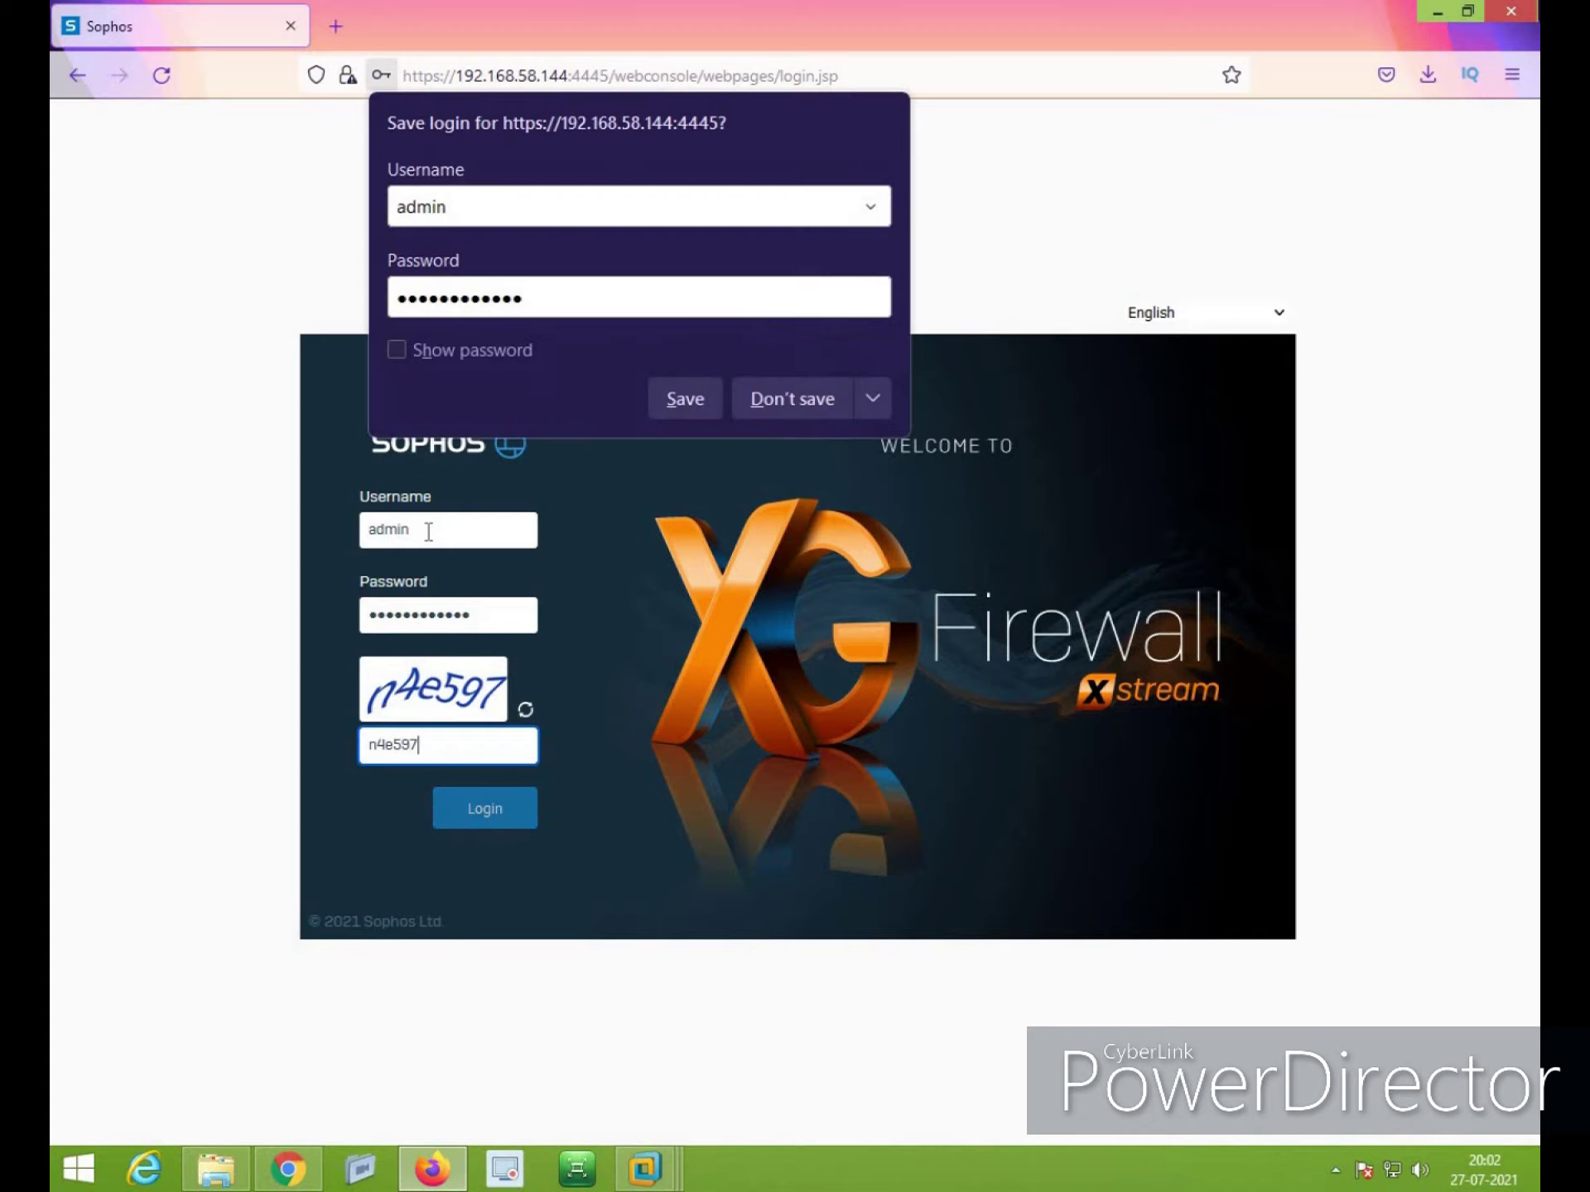
pyautogui.click(786, 405)
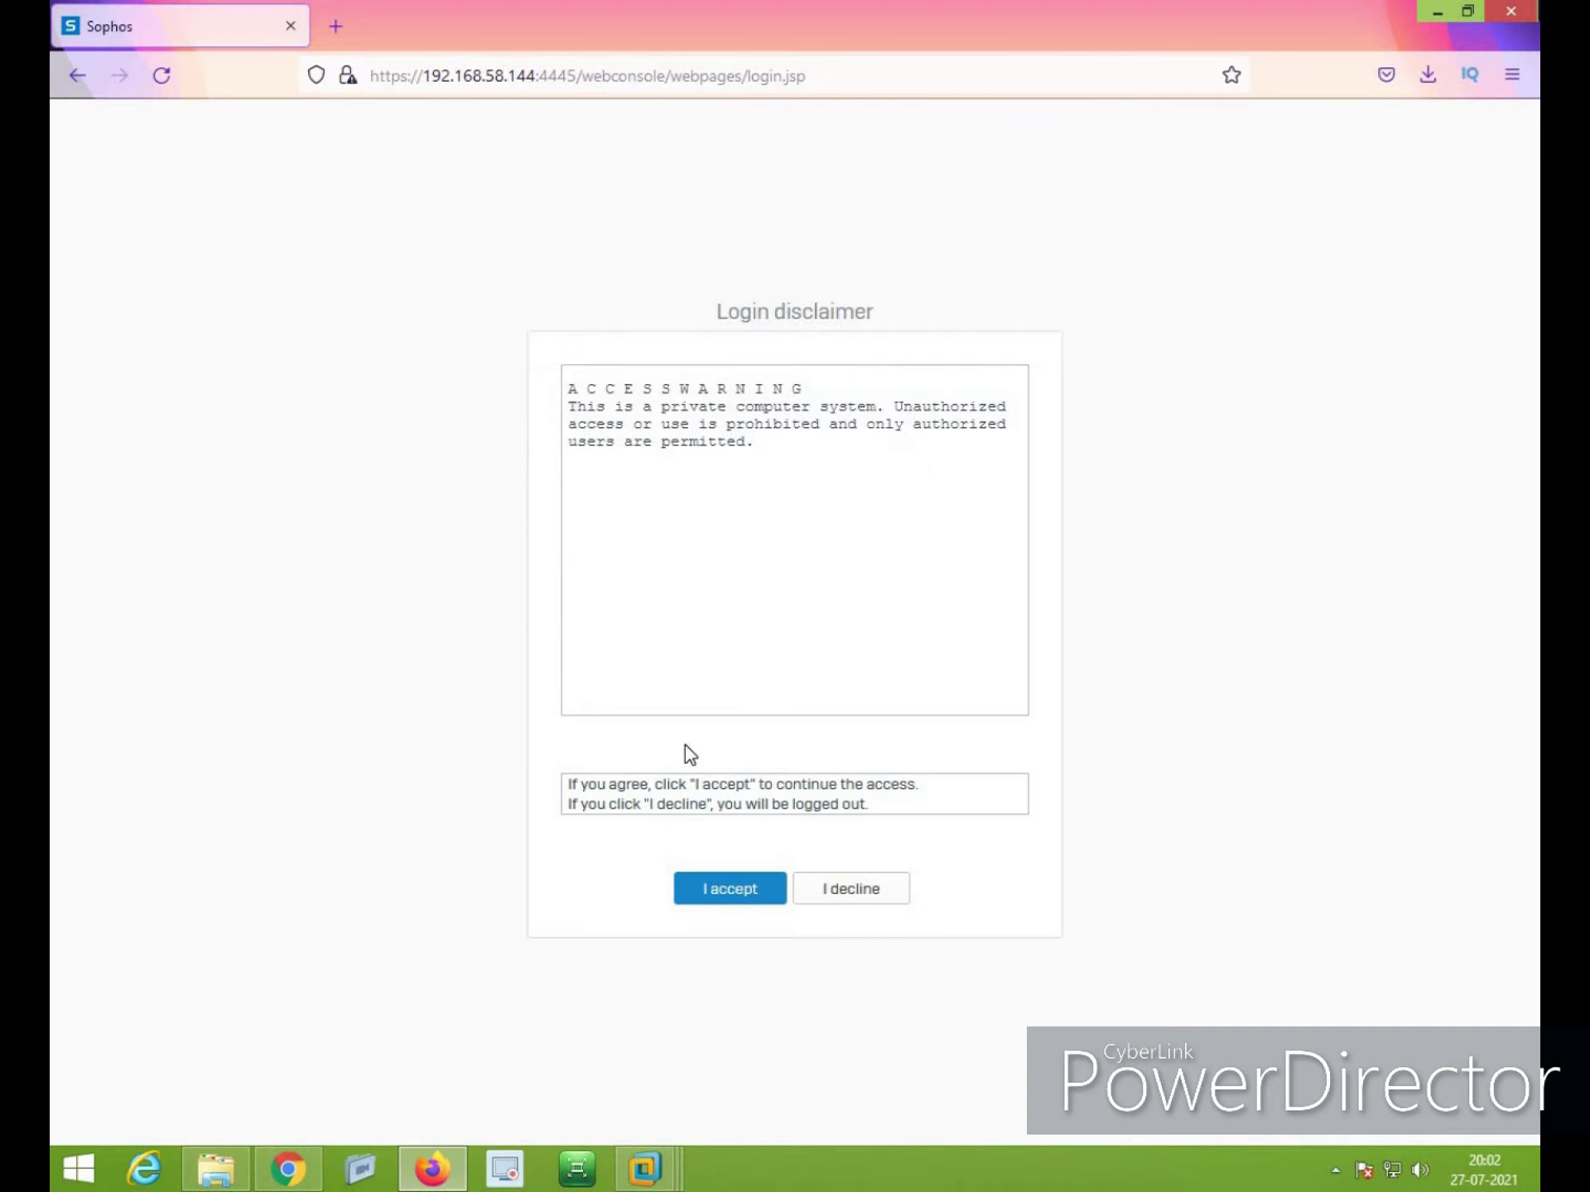
pyautogui.click(731, 904)
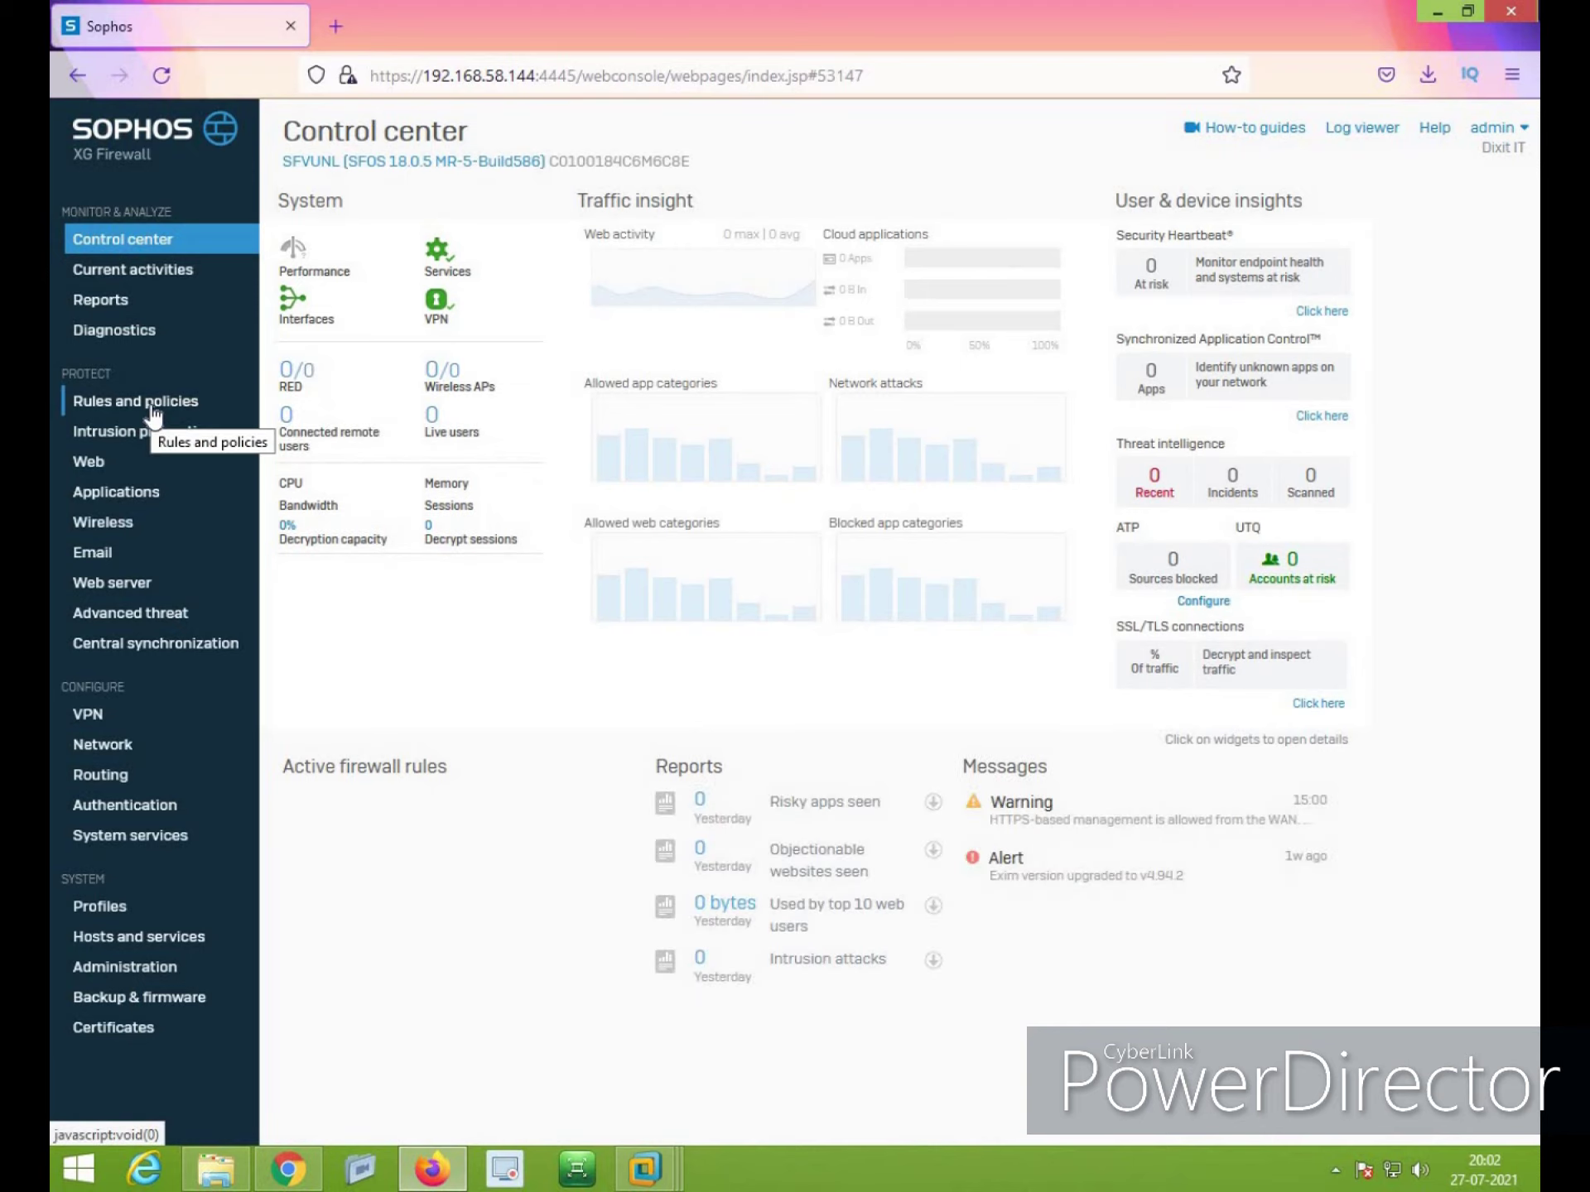
# Delete firewall rule 1, the LAN web-access rule for HTTP, HTTPS and ICMP, from Rules and policies
pyautogui.click(152, 406)
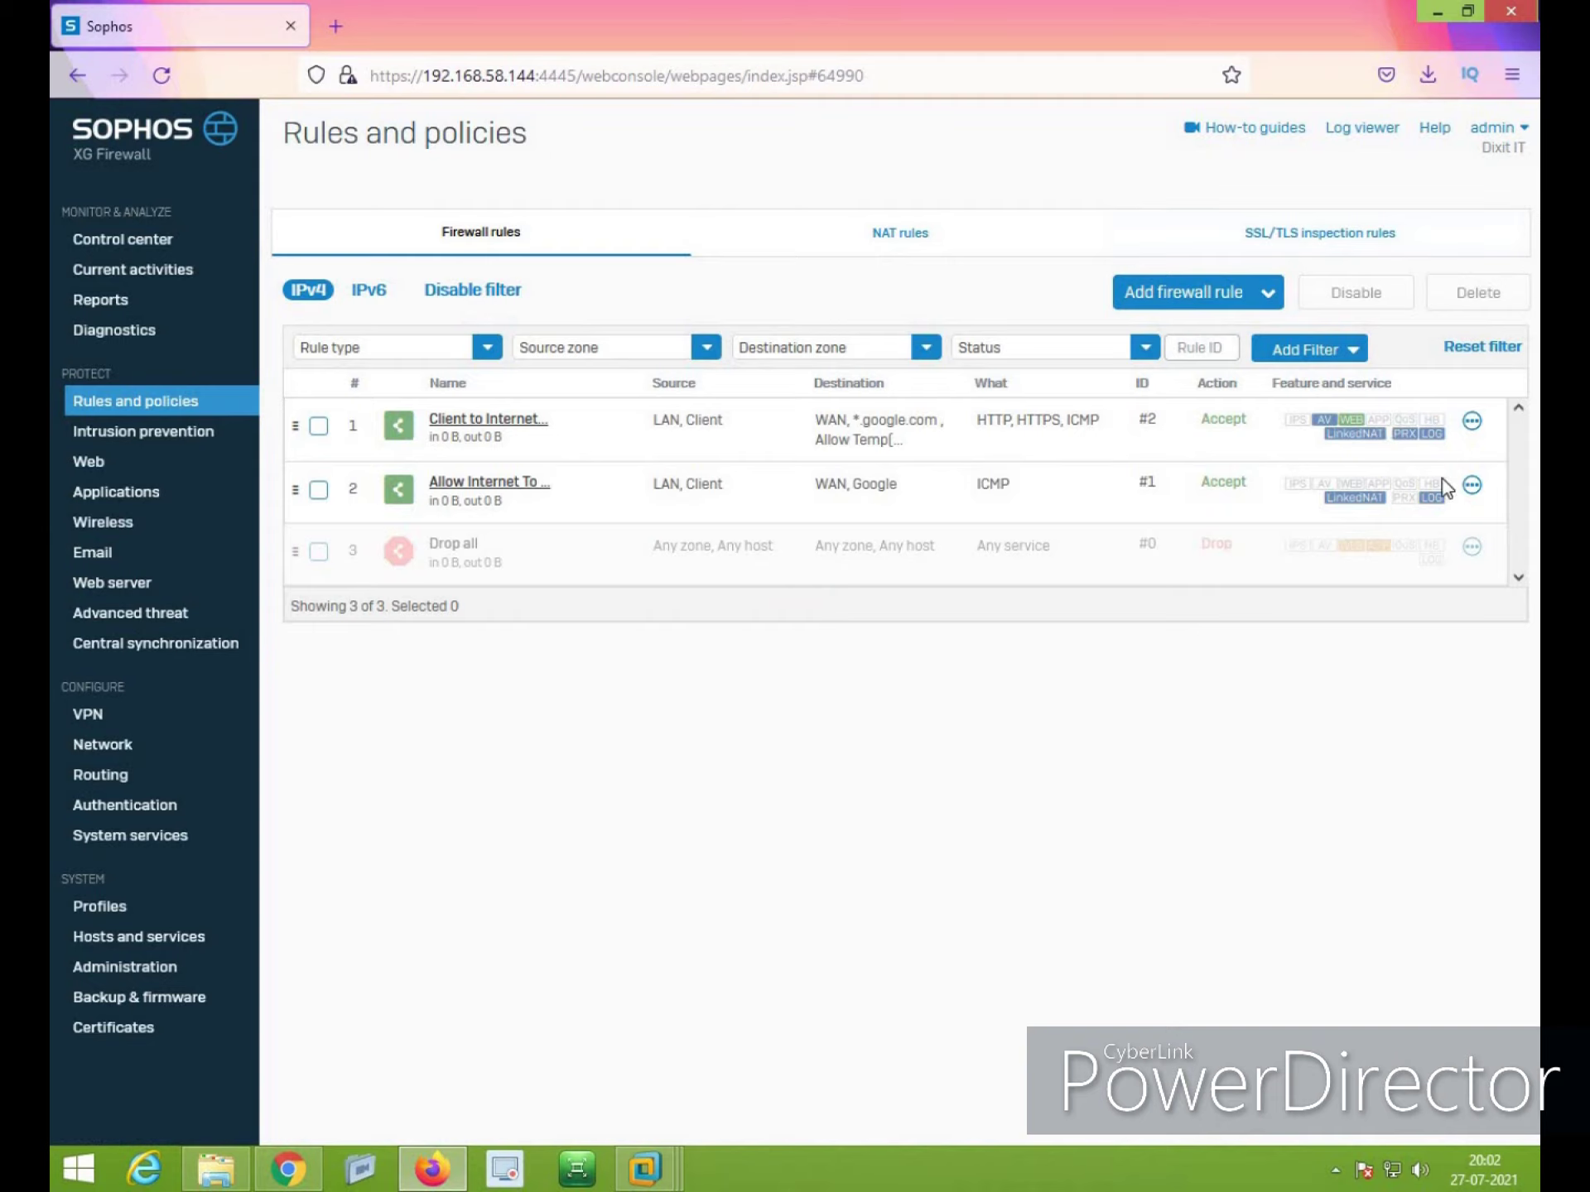
pyautogui.click(1471, 421)
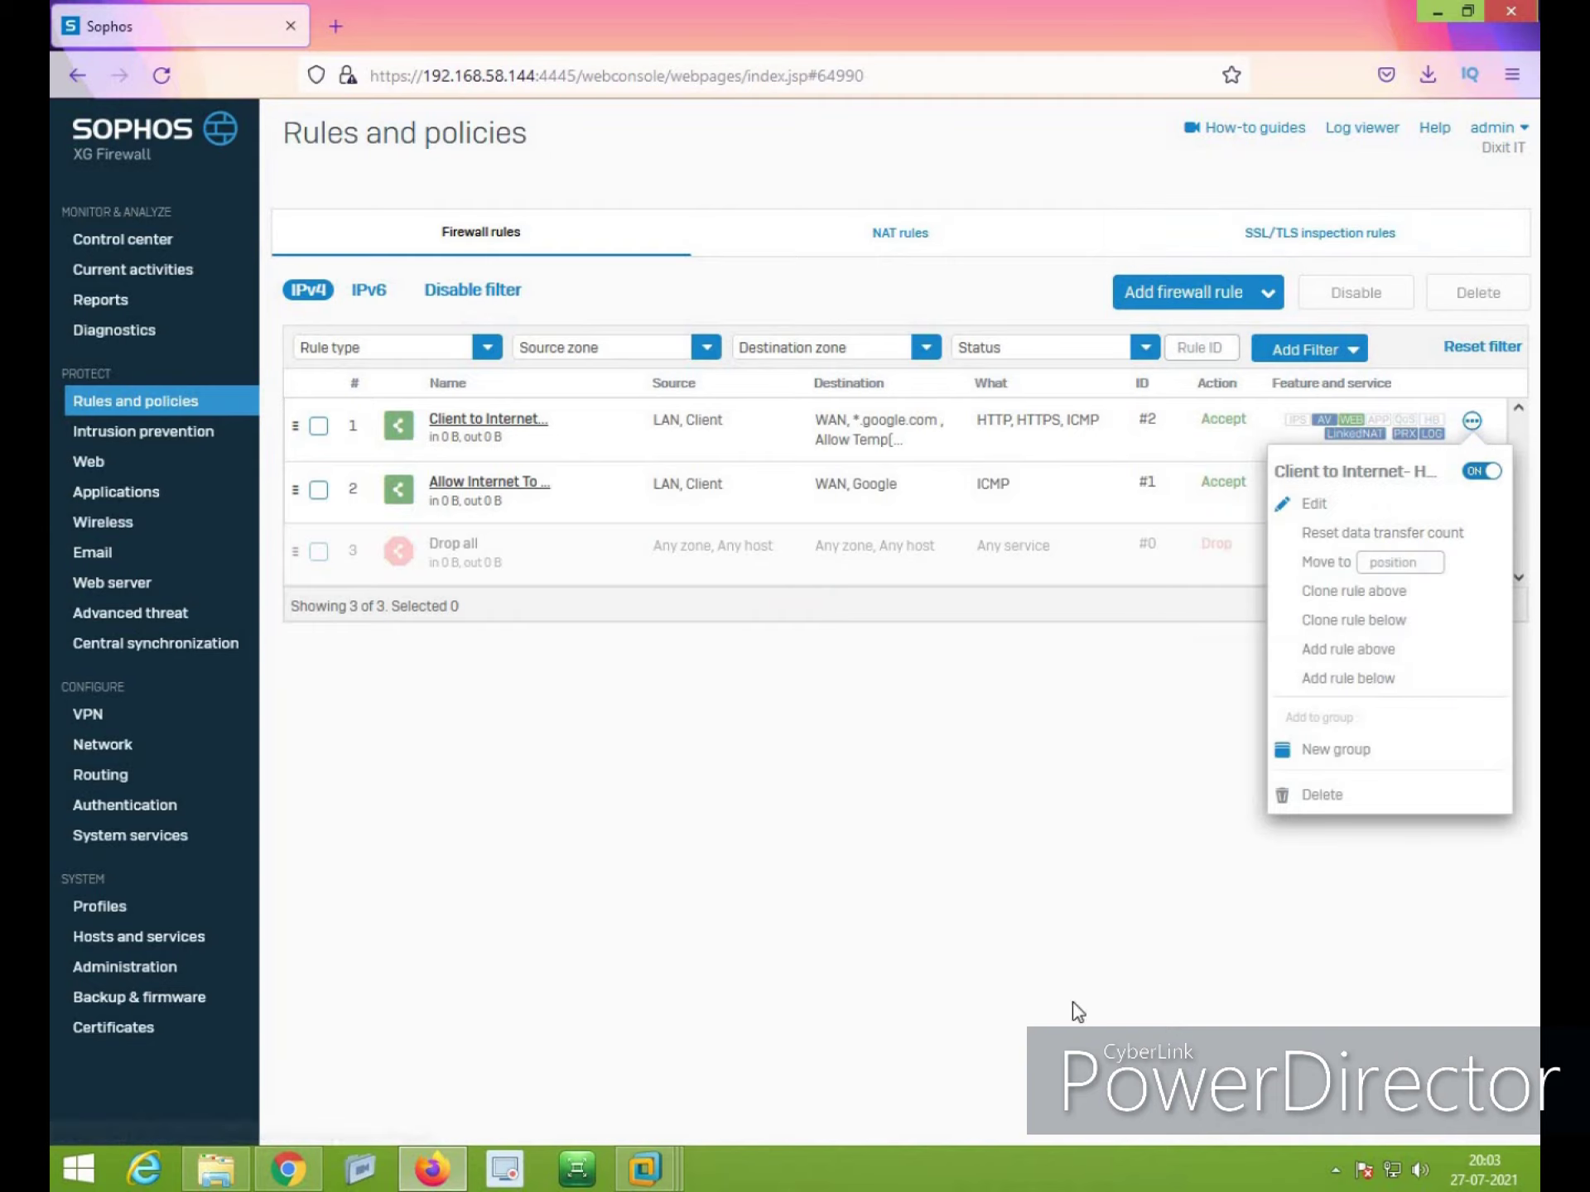
pyautogui.click(1318, 795)
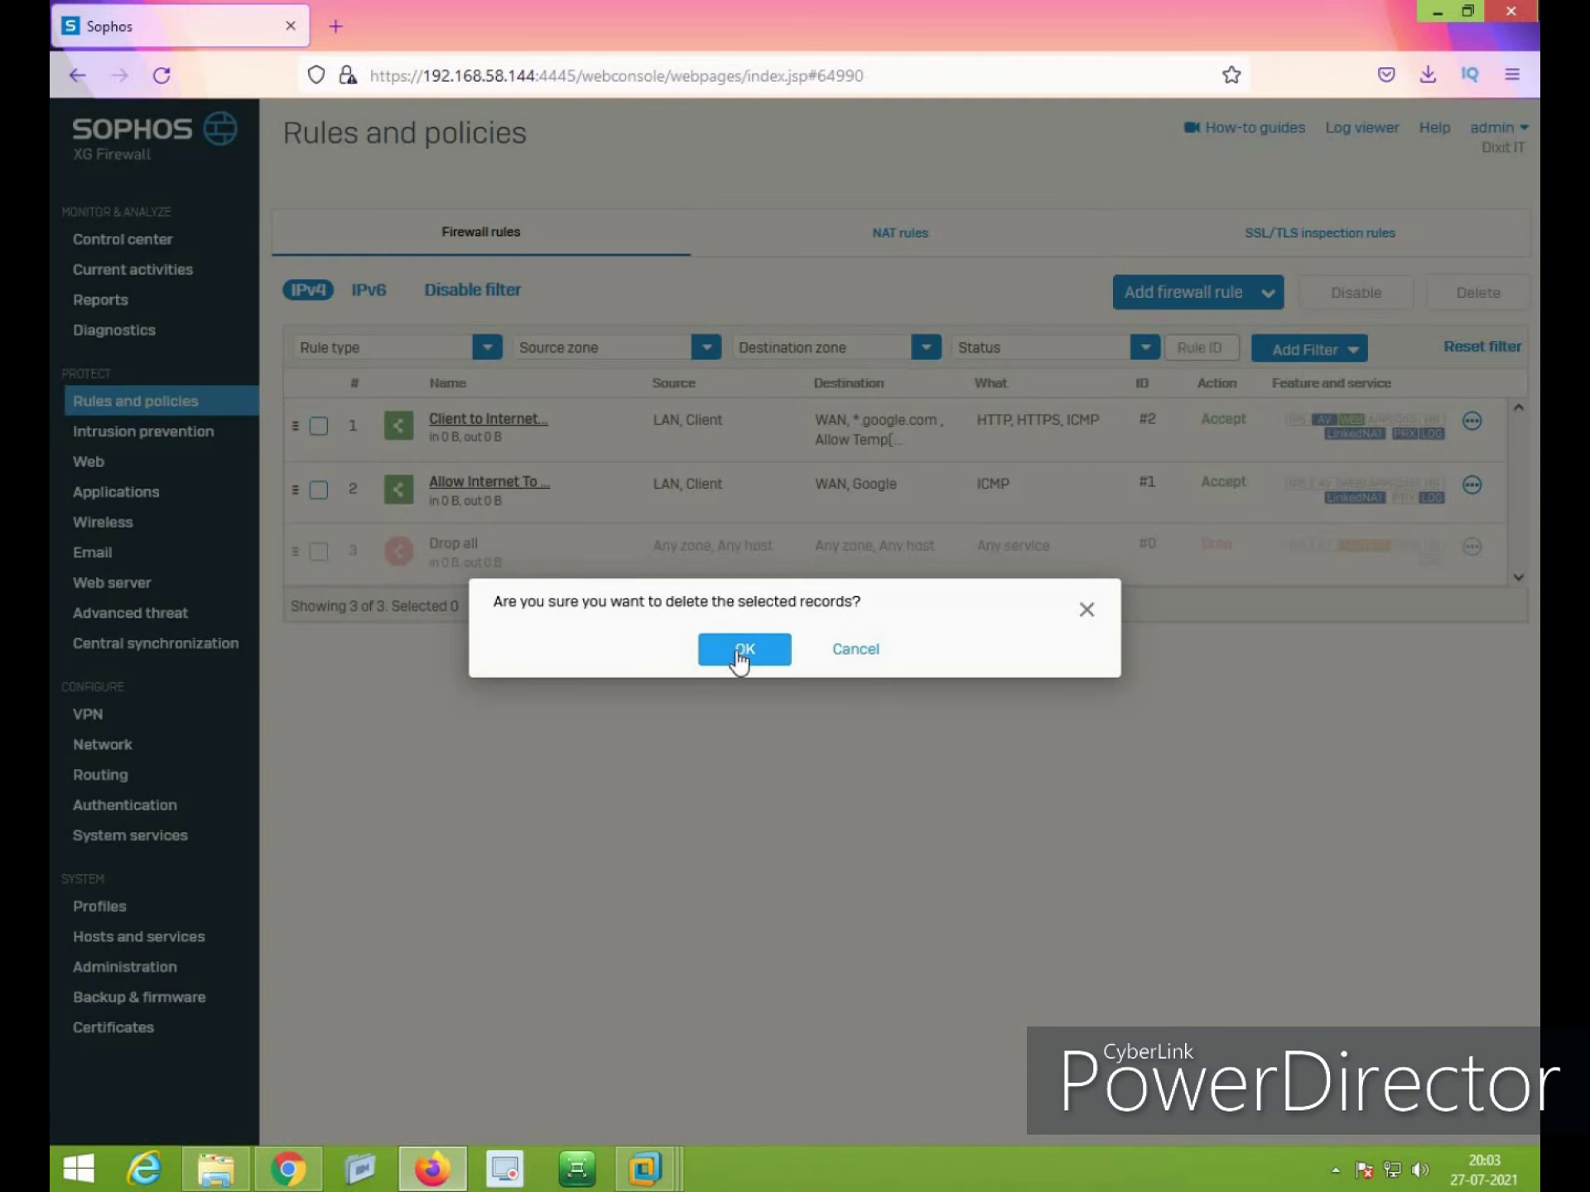
pyautogui.click(741, 650)
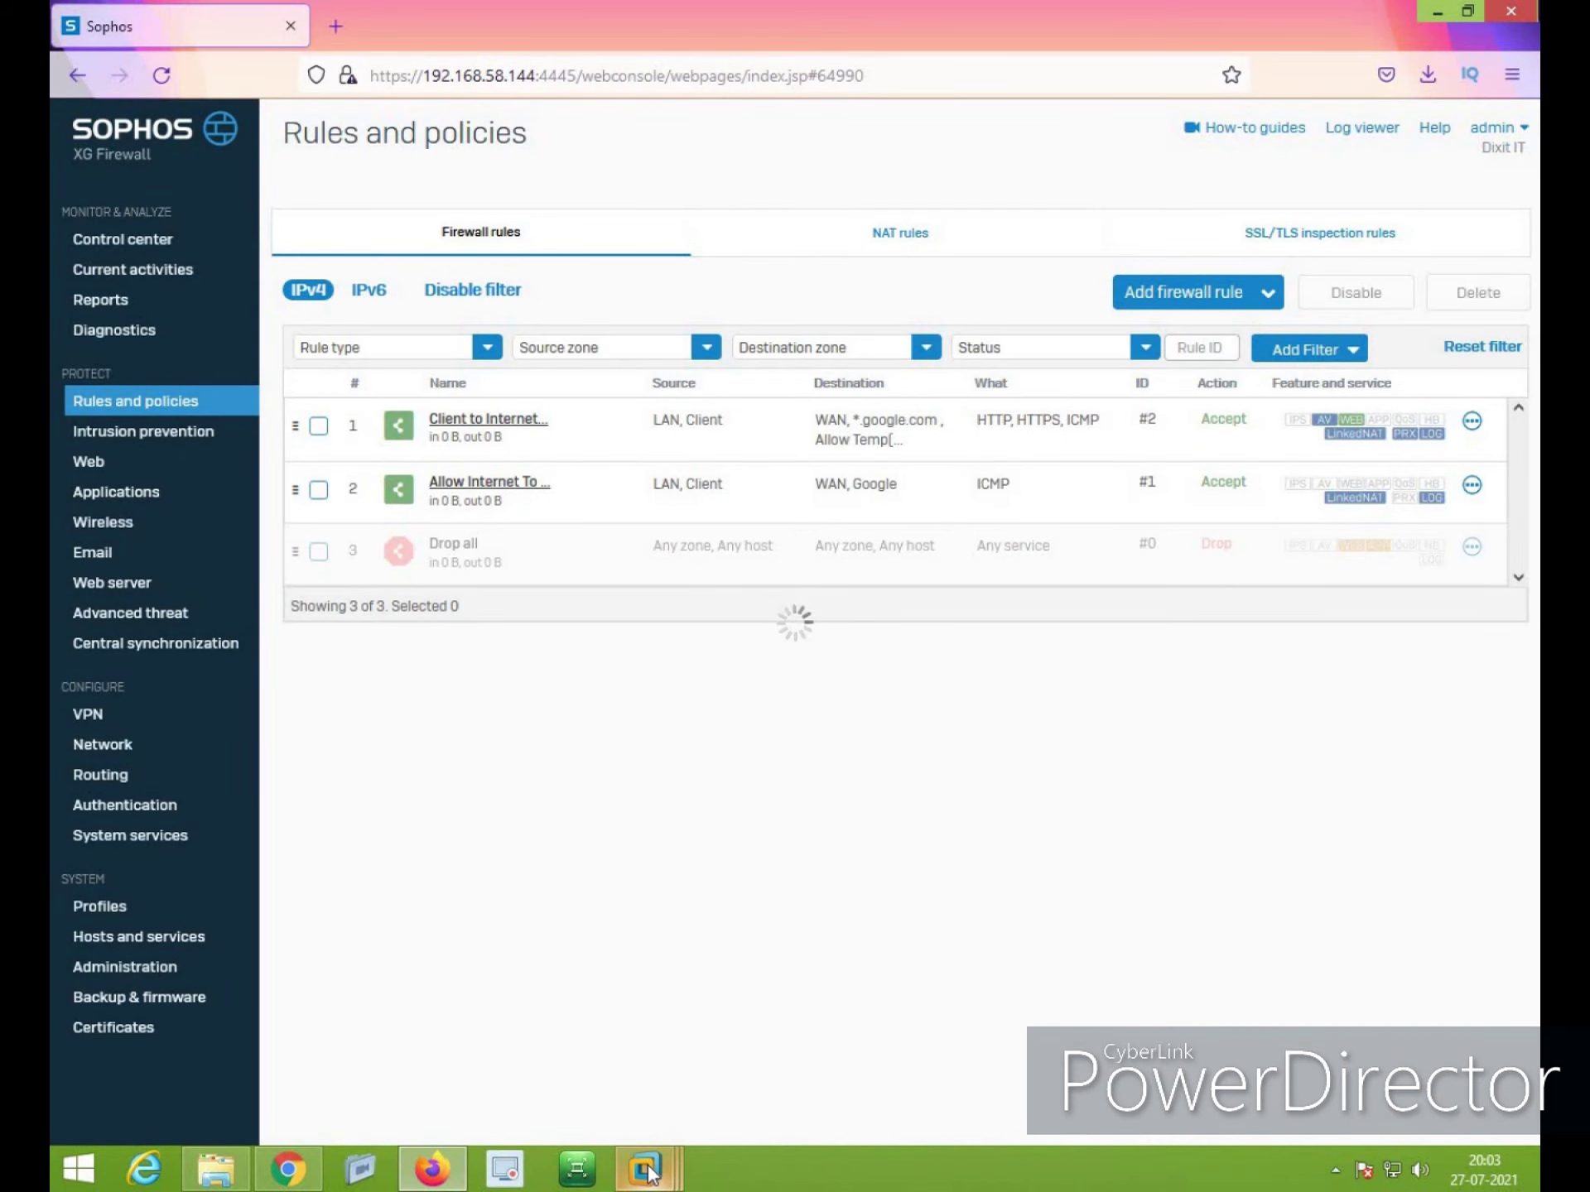
pyautogui.moveTo(650, 1172)
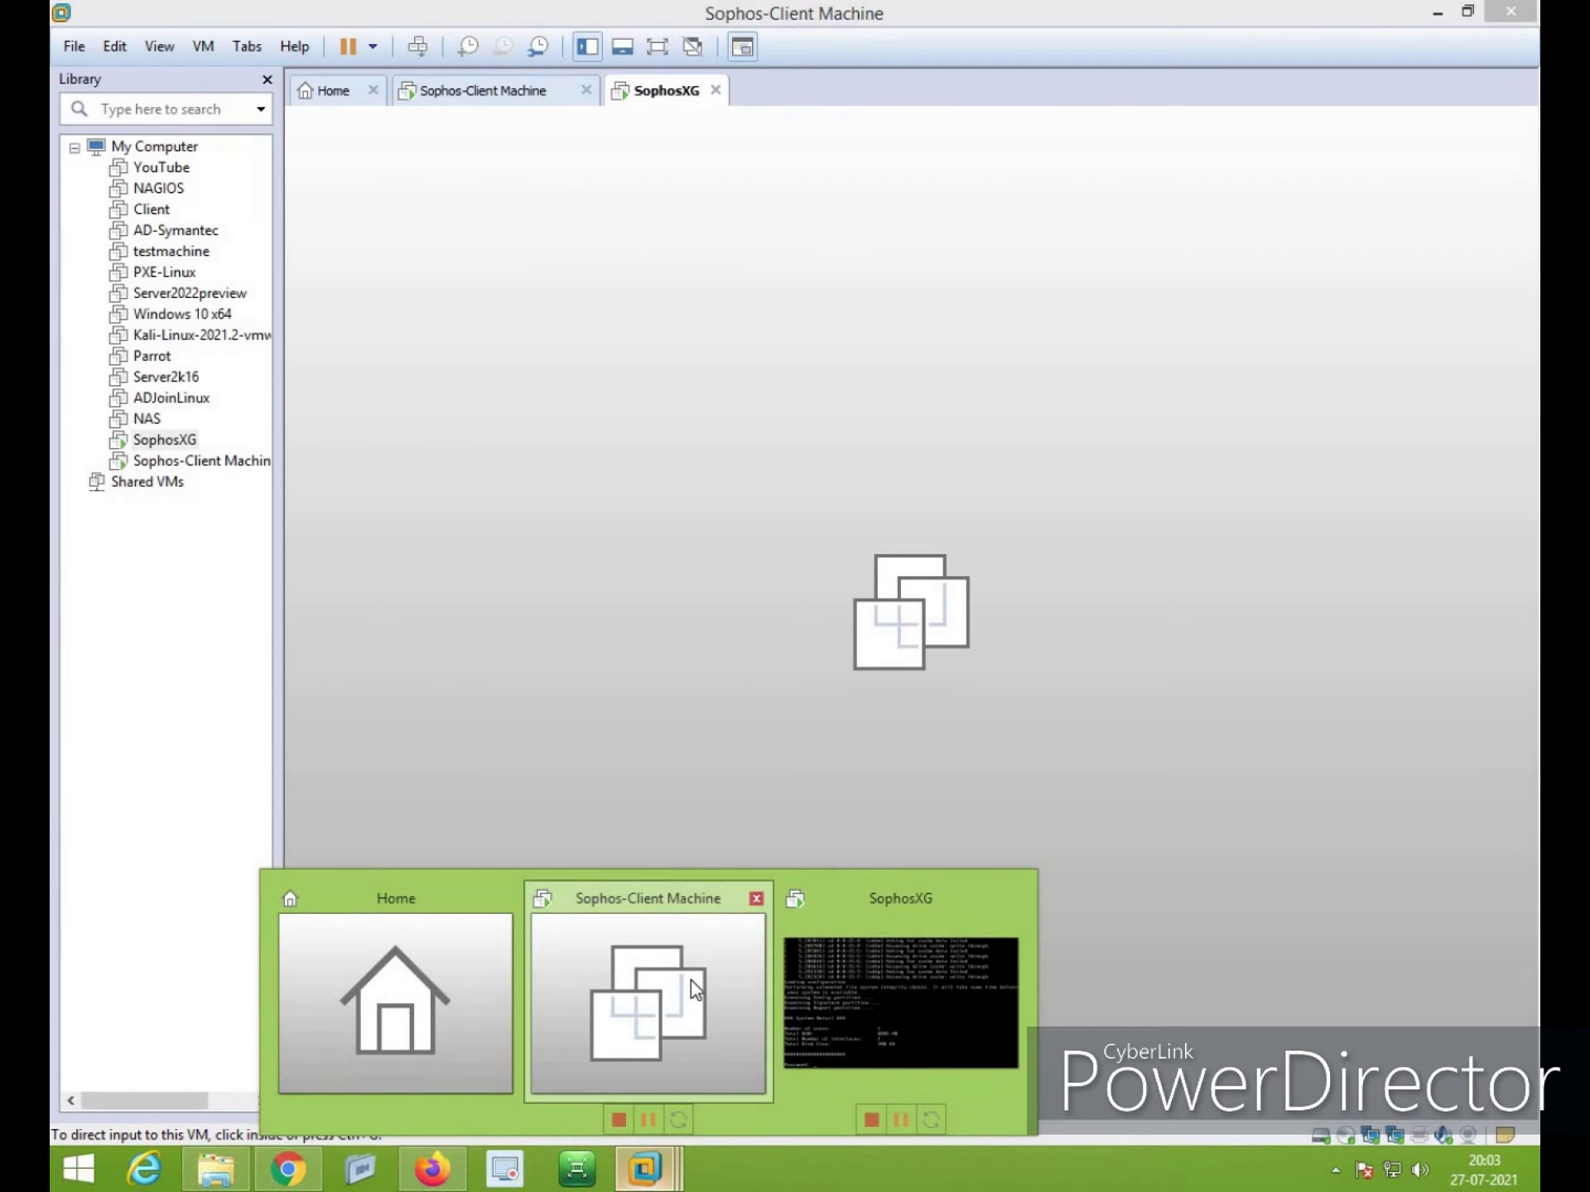
# Switch to the Sophos-Client Machine VM and sign in with the client account password
pyautogui.click(691, 980)
pyautogui.click(617, 372)
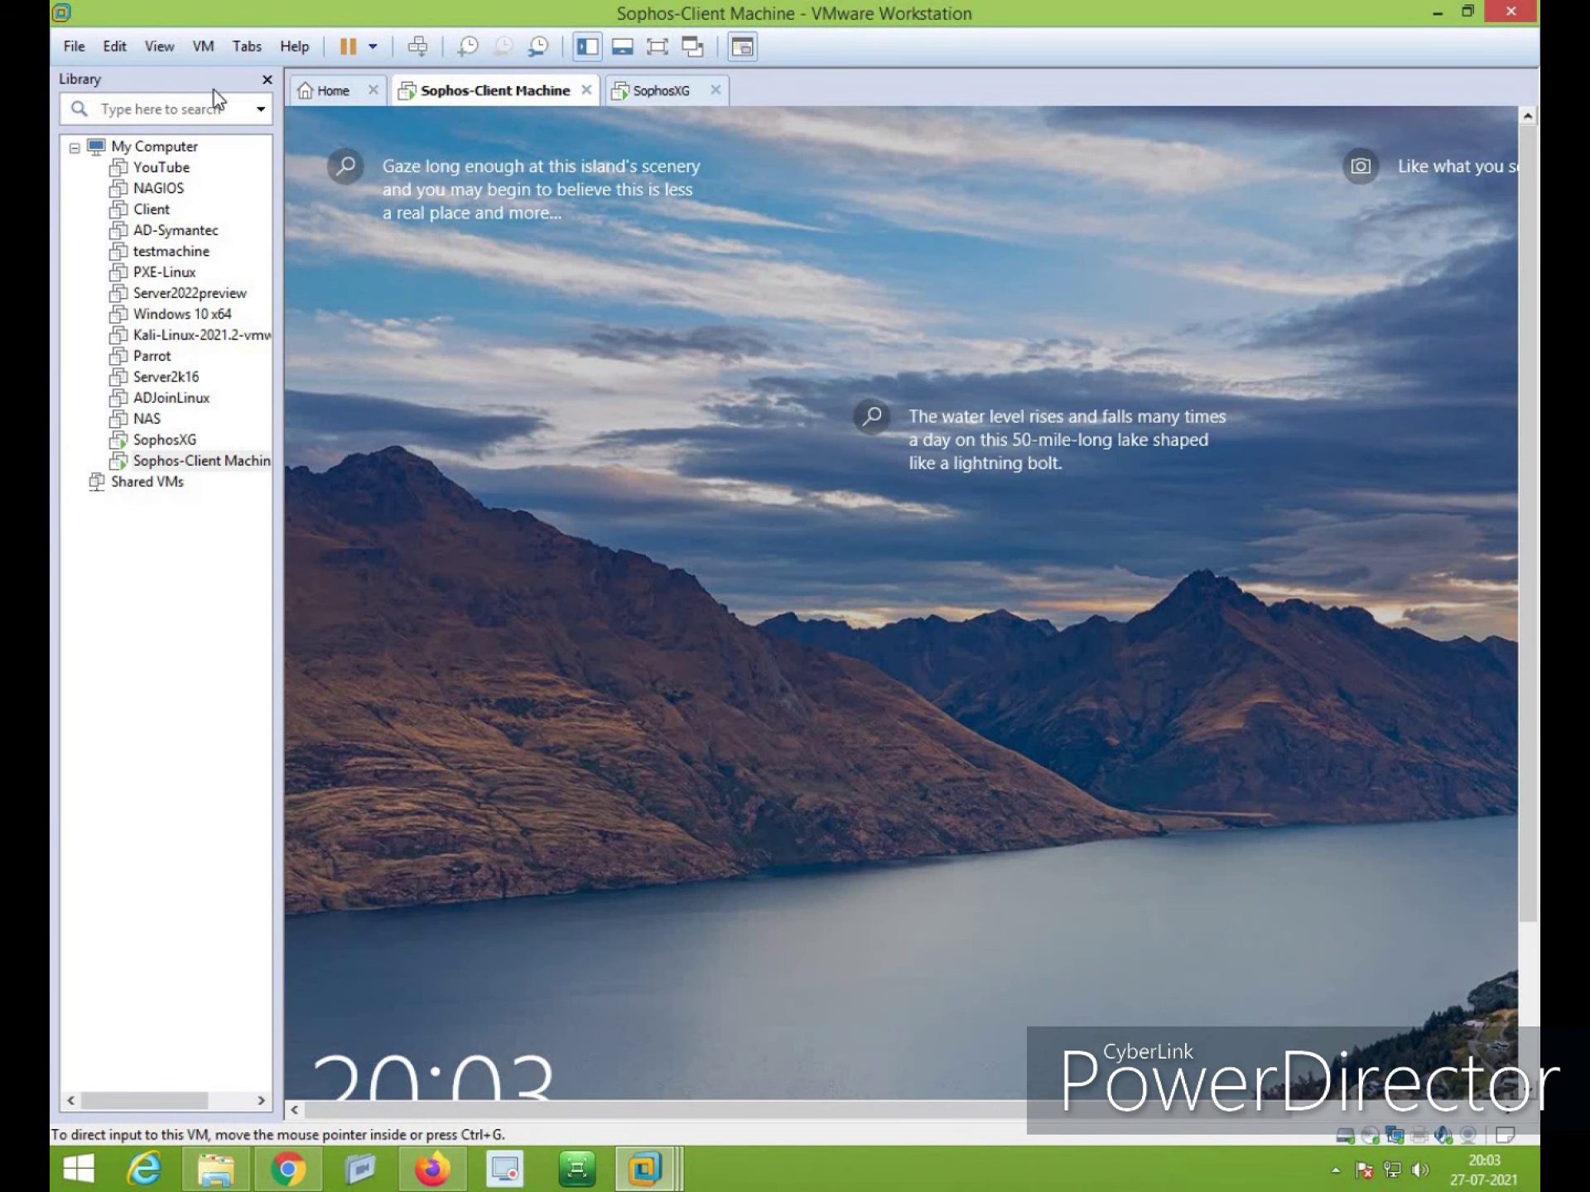
pyautogui.click(934, 801)
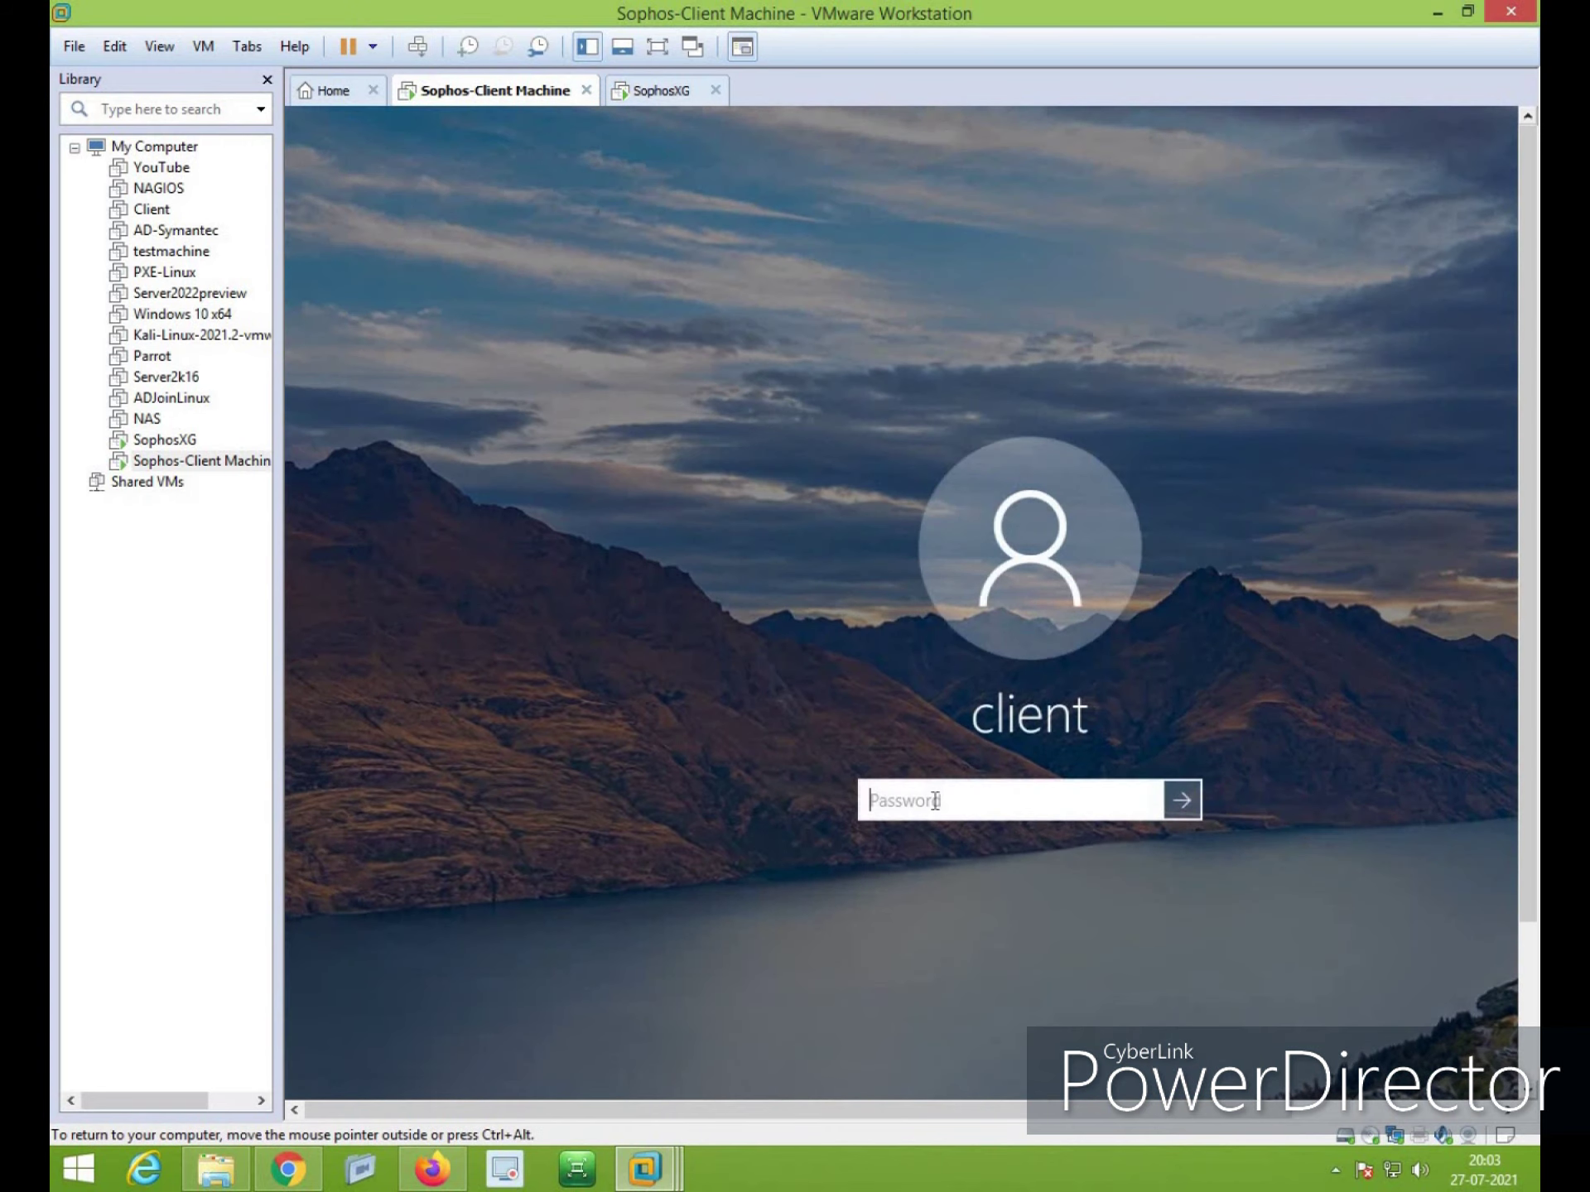
pyautogui.write('•••••••••••')
pyautogui.press('Return')
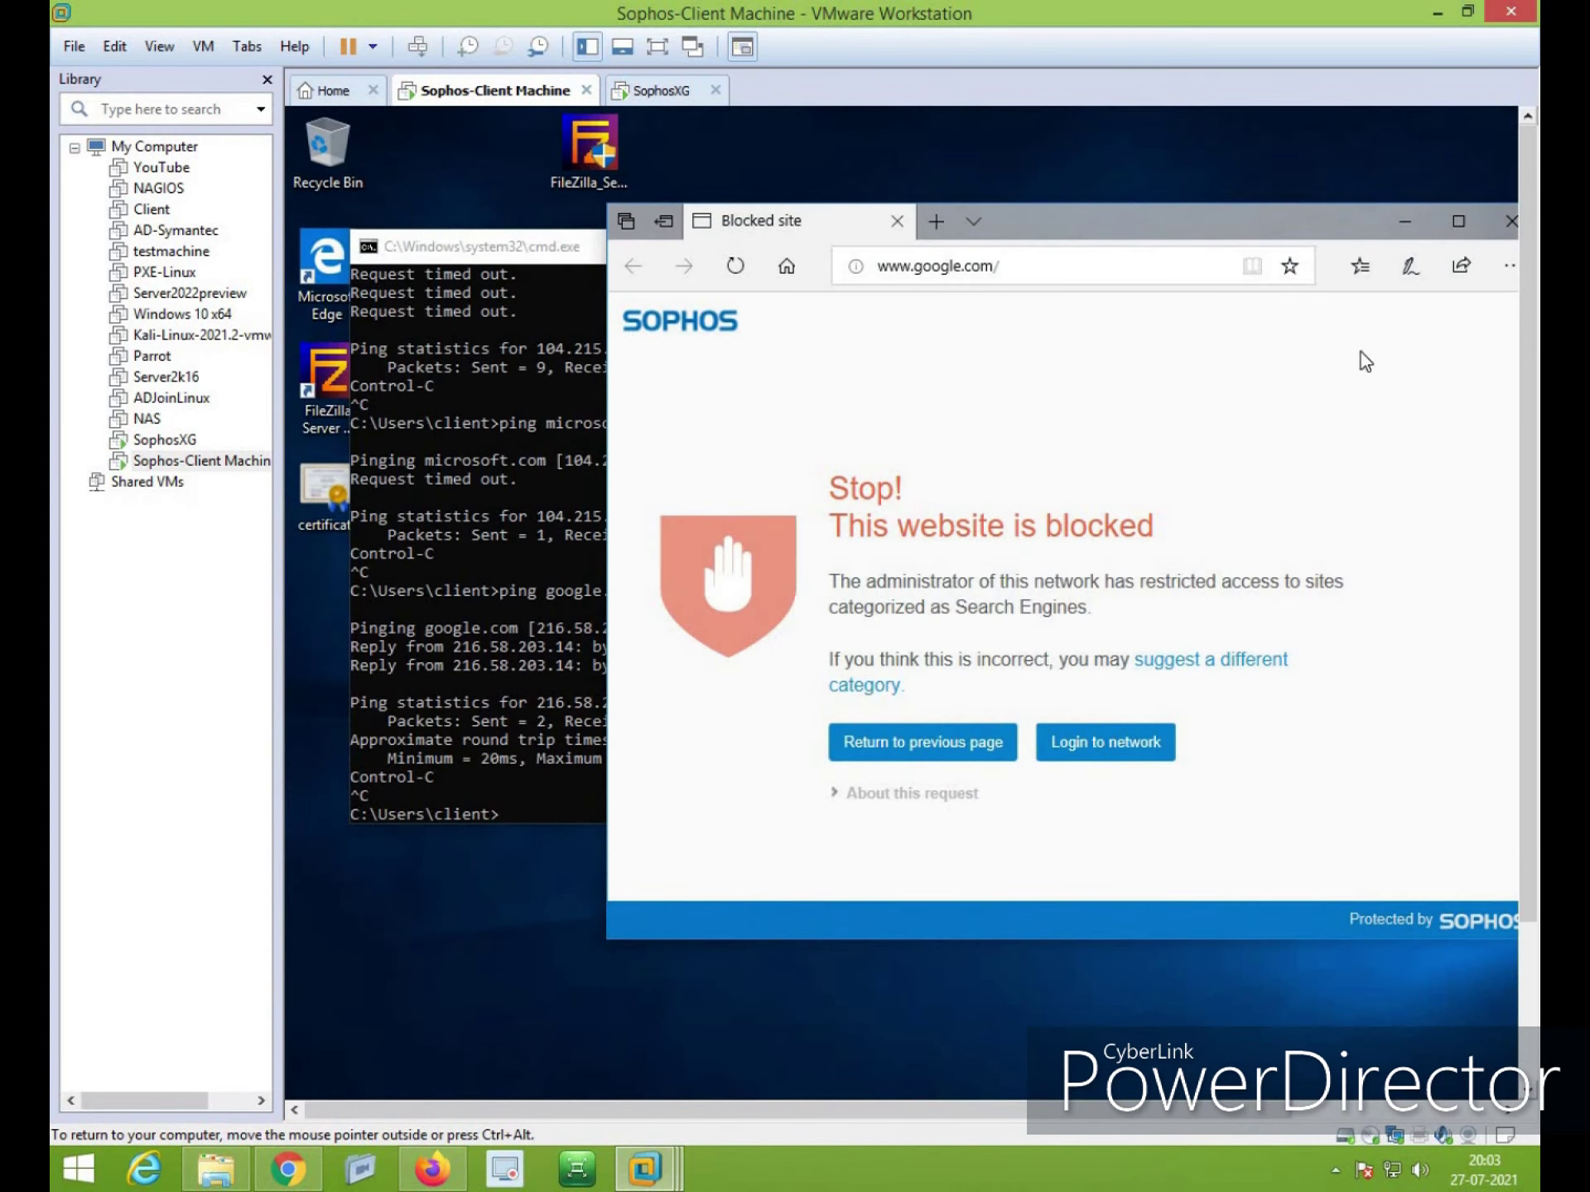
# Close Edge, clear the command prompt with cls, and run a continuous ping to 8.8.8.8, then stop it
pyautogui.click(1511, 221)
pyautogui.click(934, 590)
pyautogui.hotkey('ctrl', 'l')
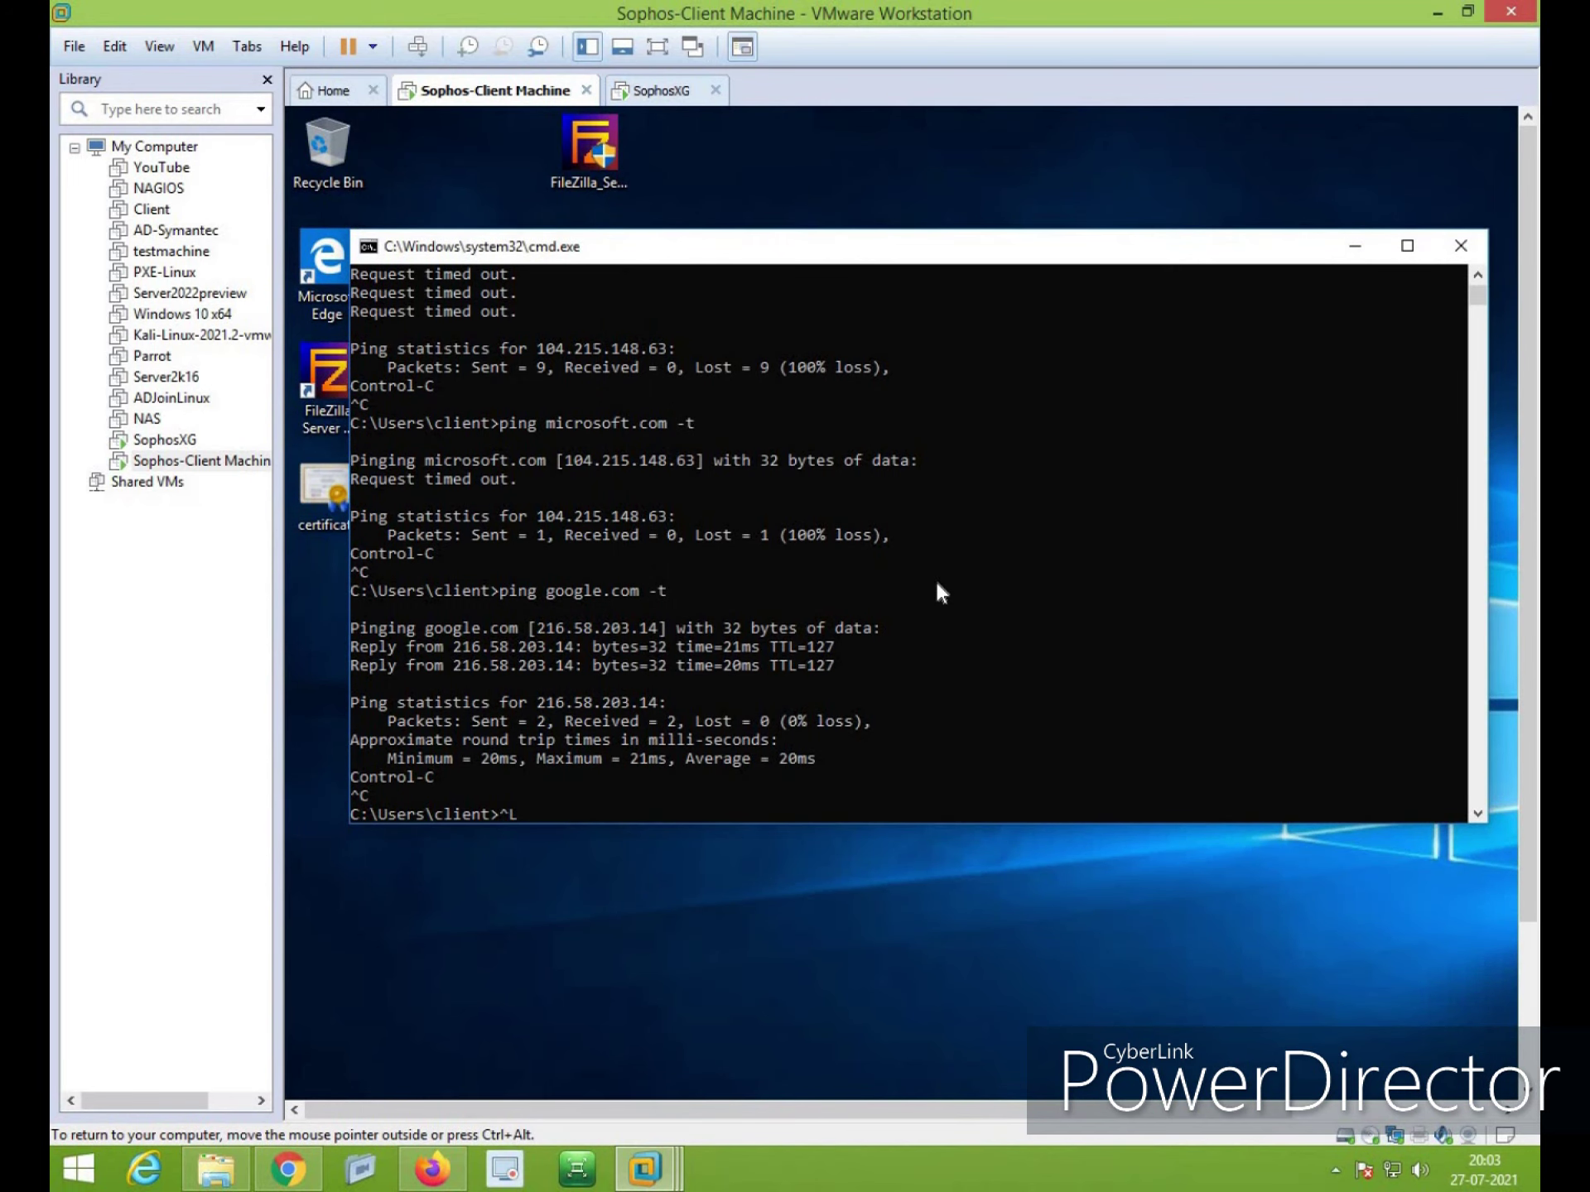
pyautogui.press('BackSpace')
pyautogui.press('BackSpace')
pyautogui.write('cls')
pyautogui.press('Return')
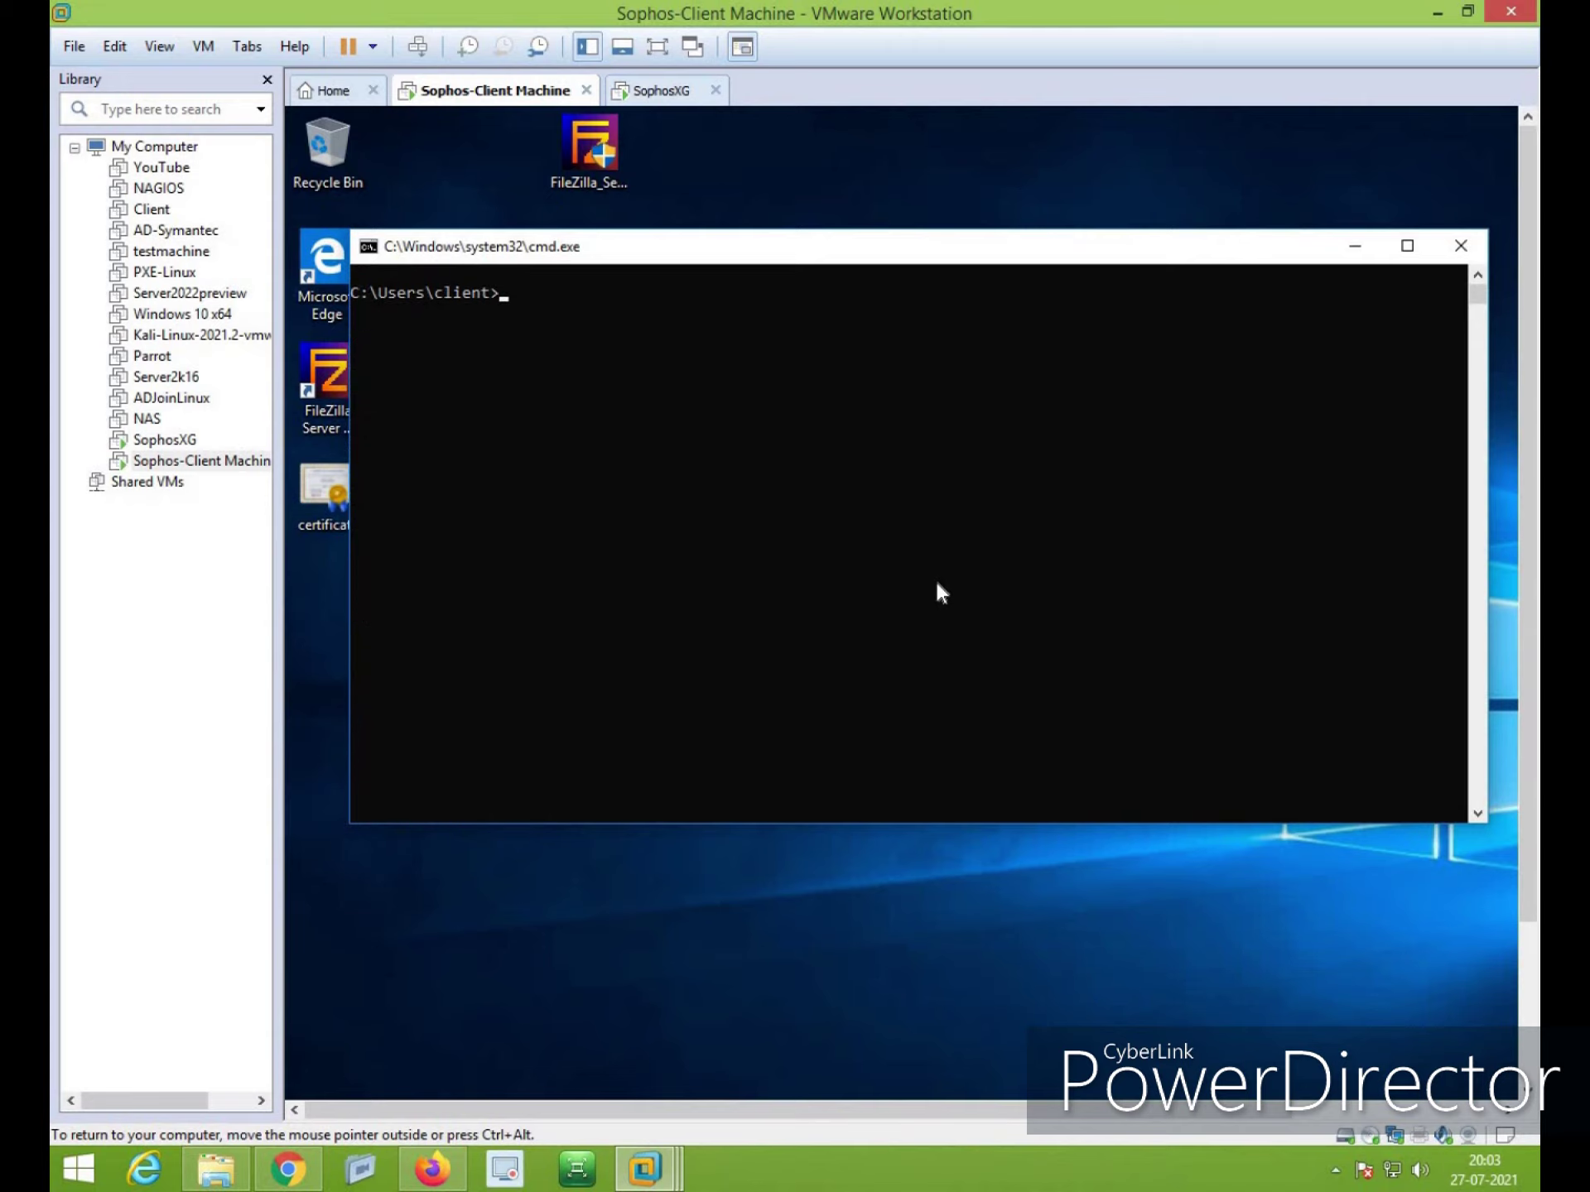
pyautogui.write('ping 8.8.8.8 -t')
pyautogui.press('Return')
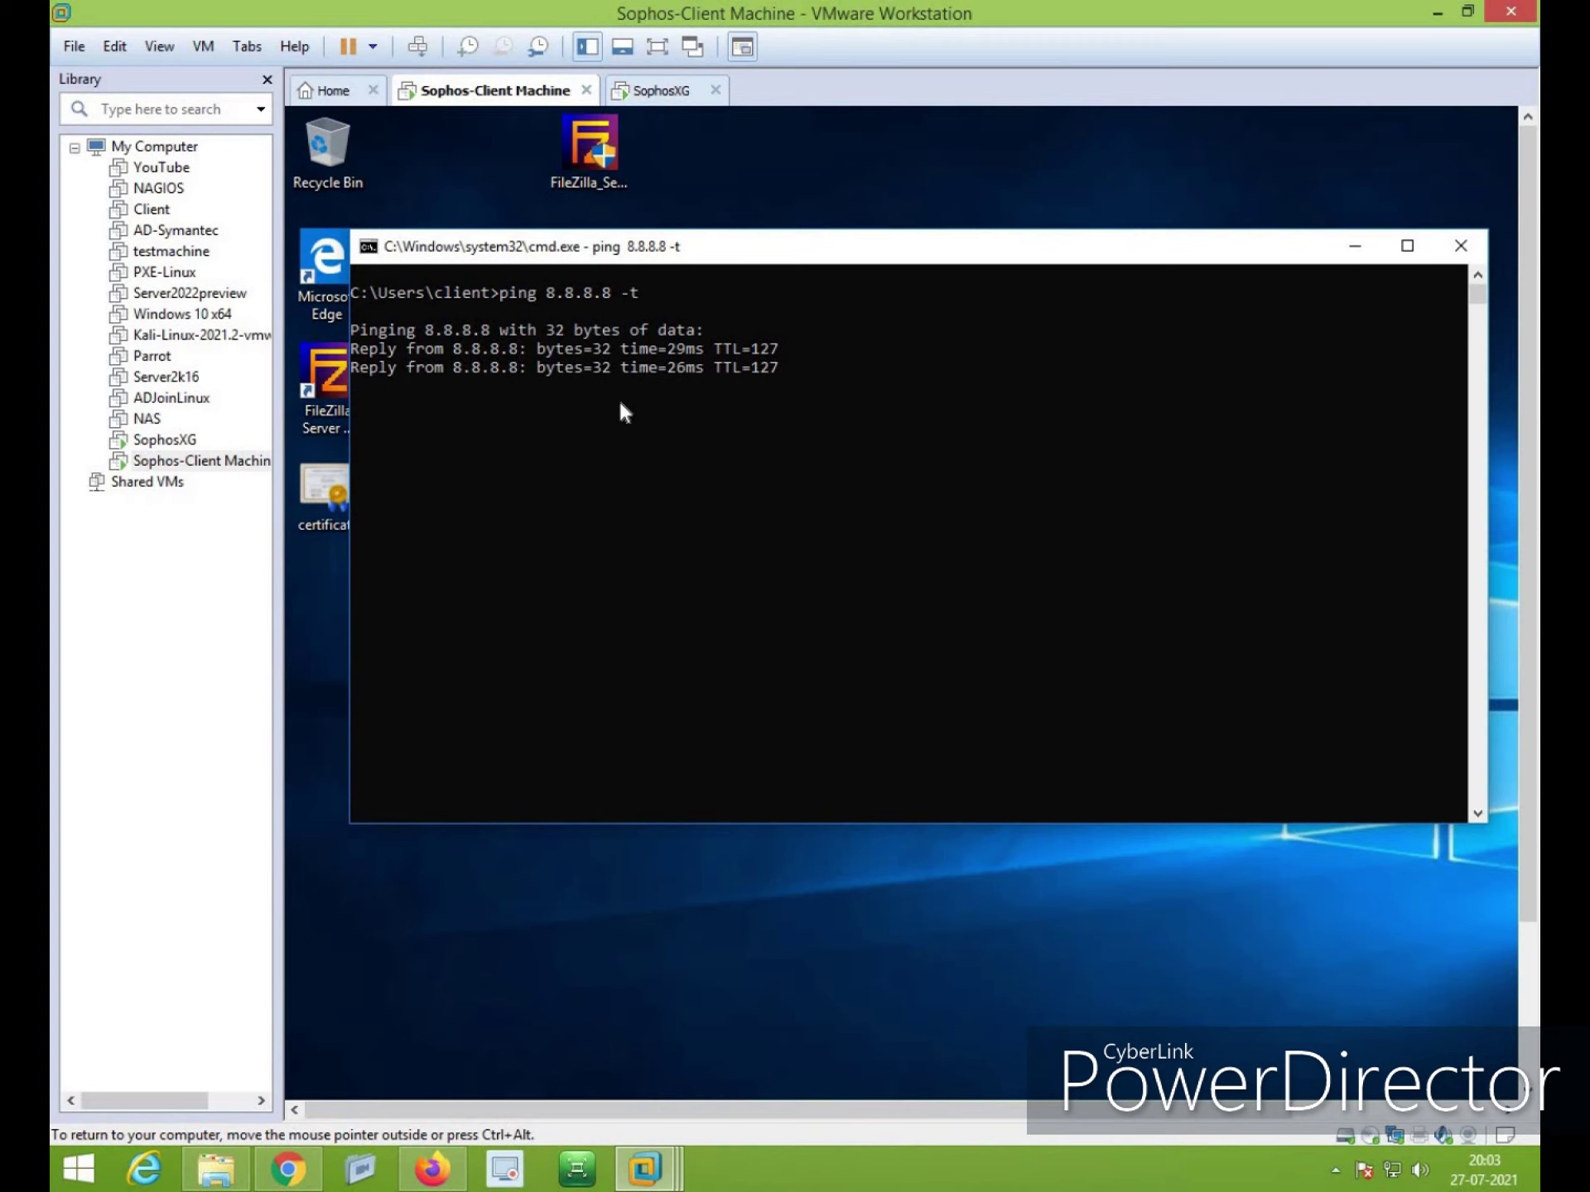
pyautogui.hotkey('ctrl', 'c')
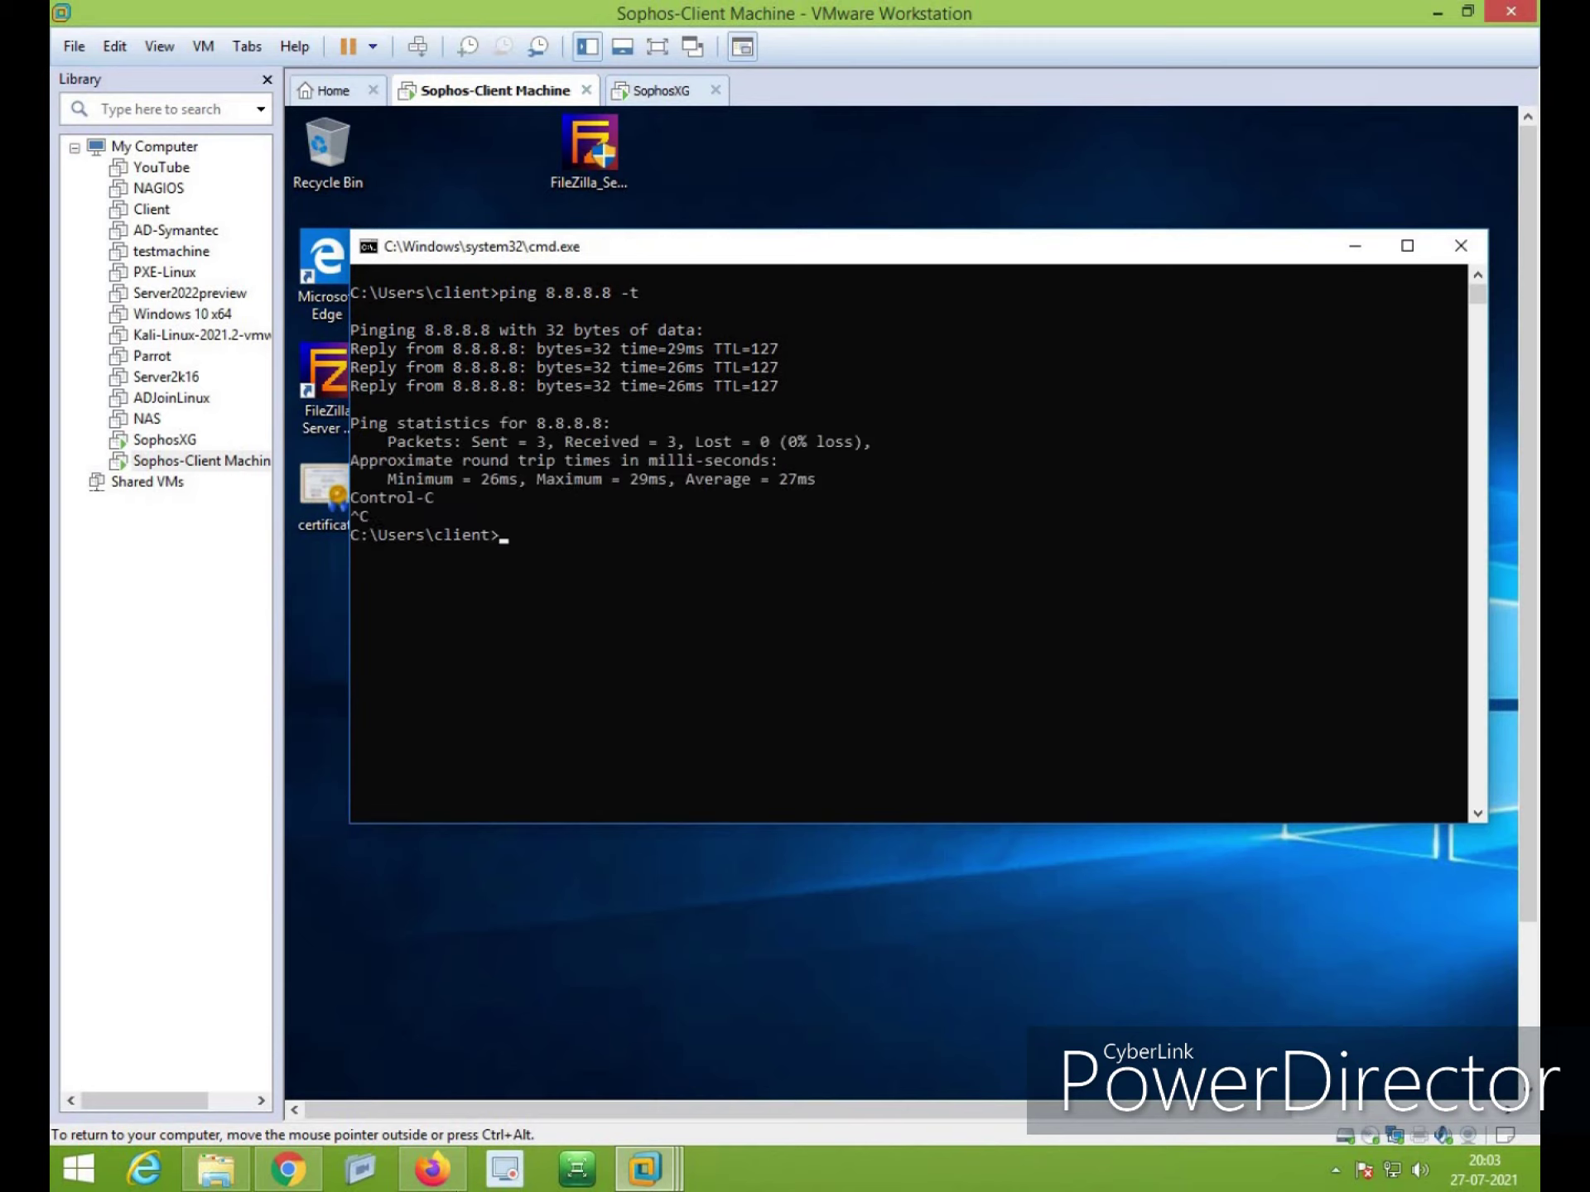
# Start a new firewall rule 'Client machine to WebSite Allow' with logging on, position Top, group None
pyautogui.click(432, 1170)
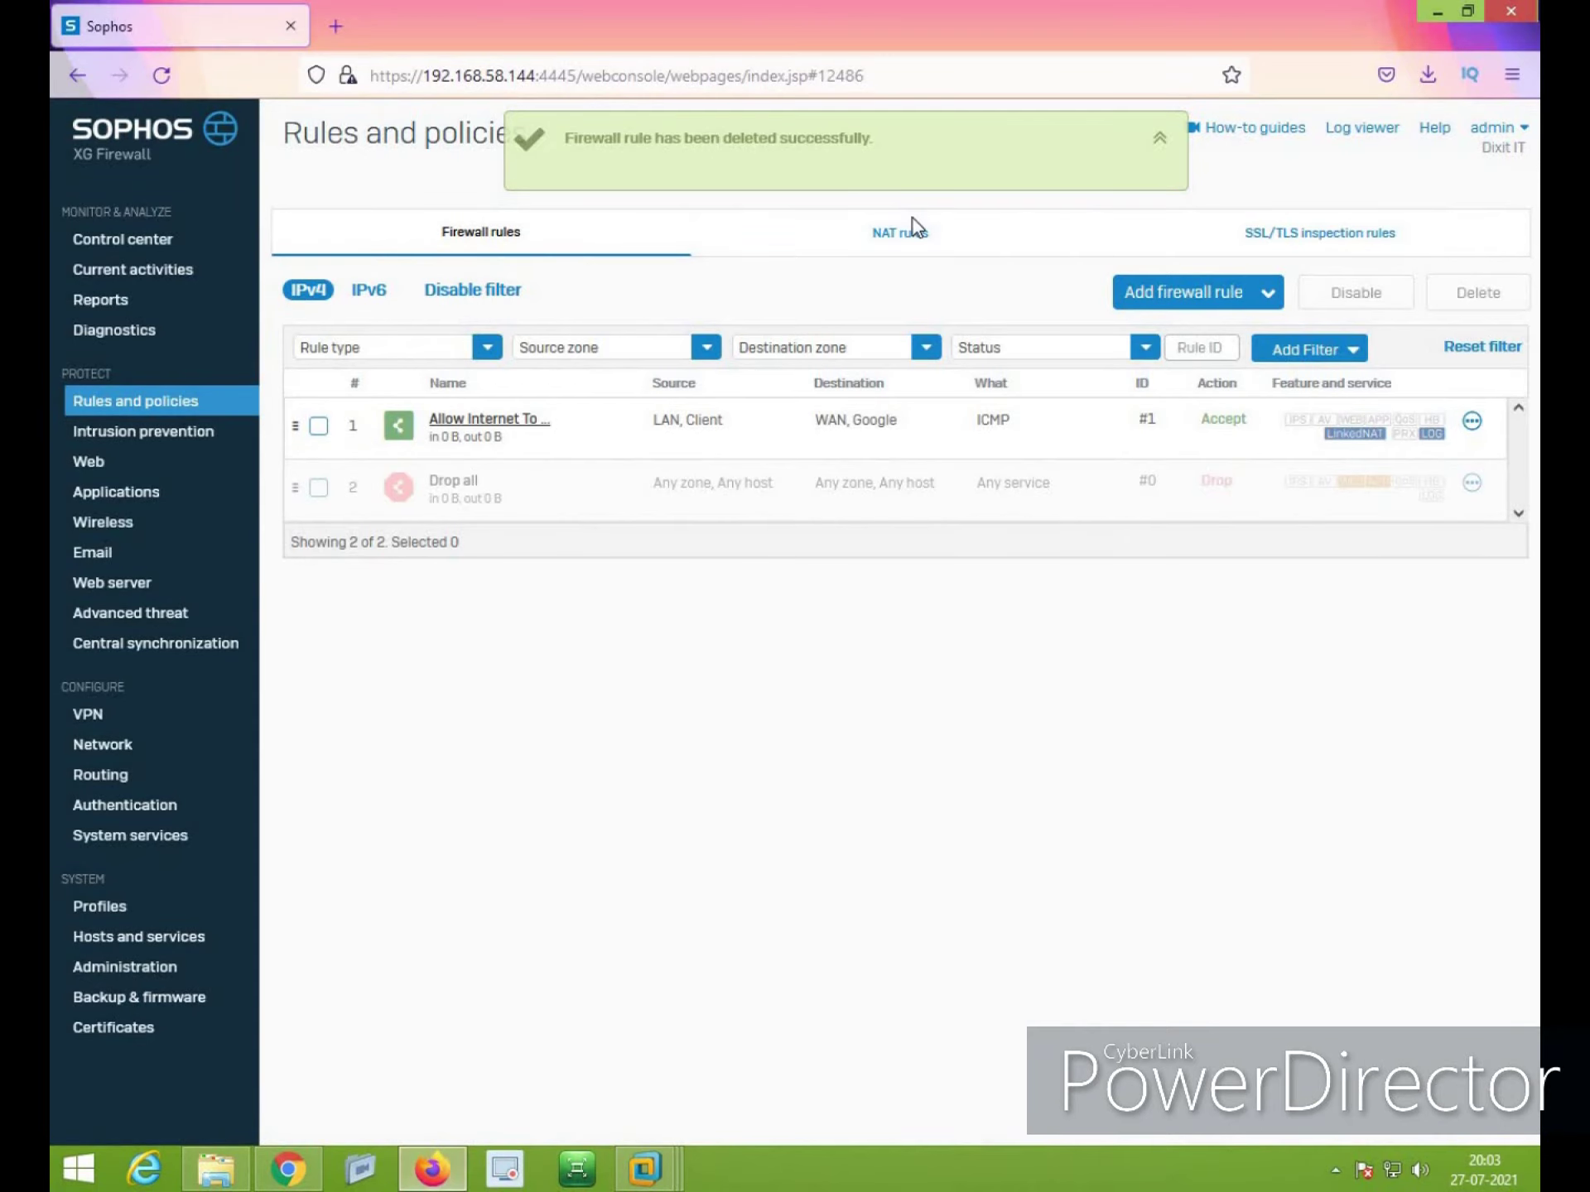
pyautogui.click(1195, 308)
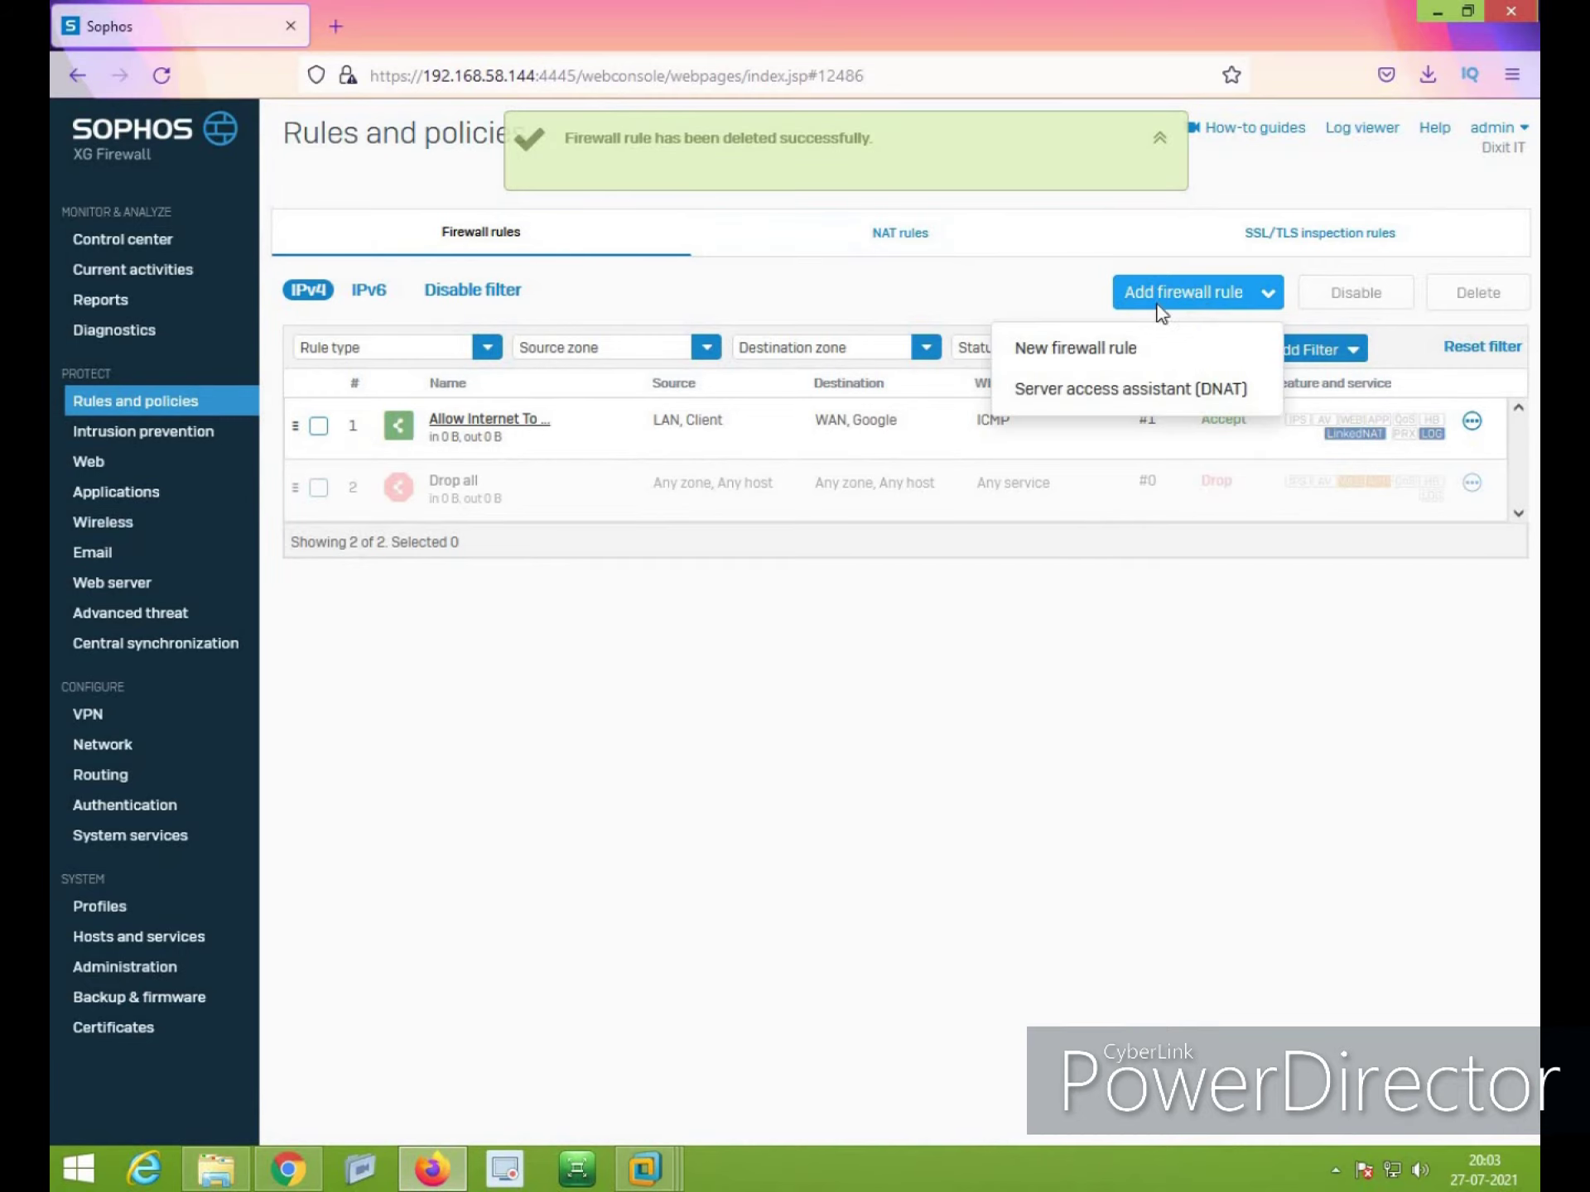
pyautogui.click(1092, 373)
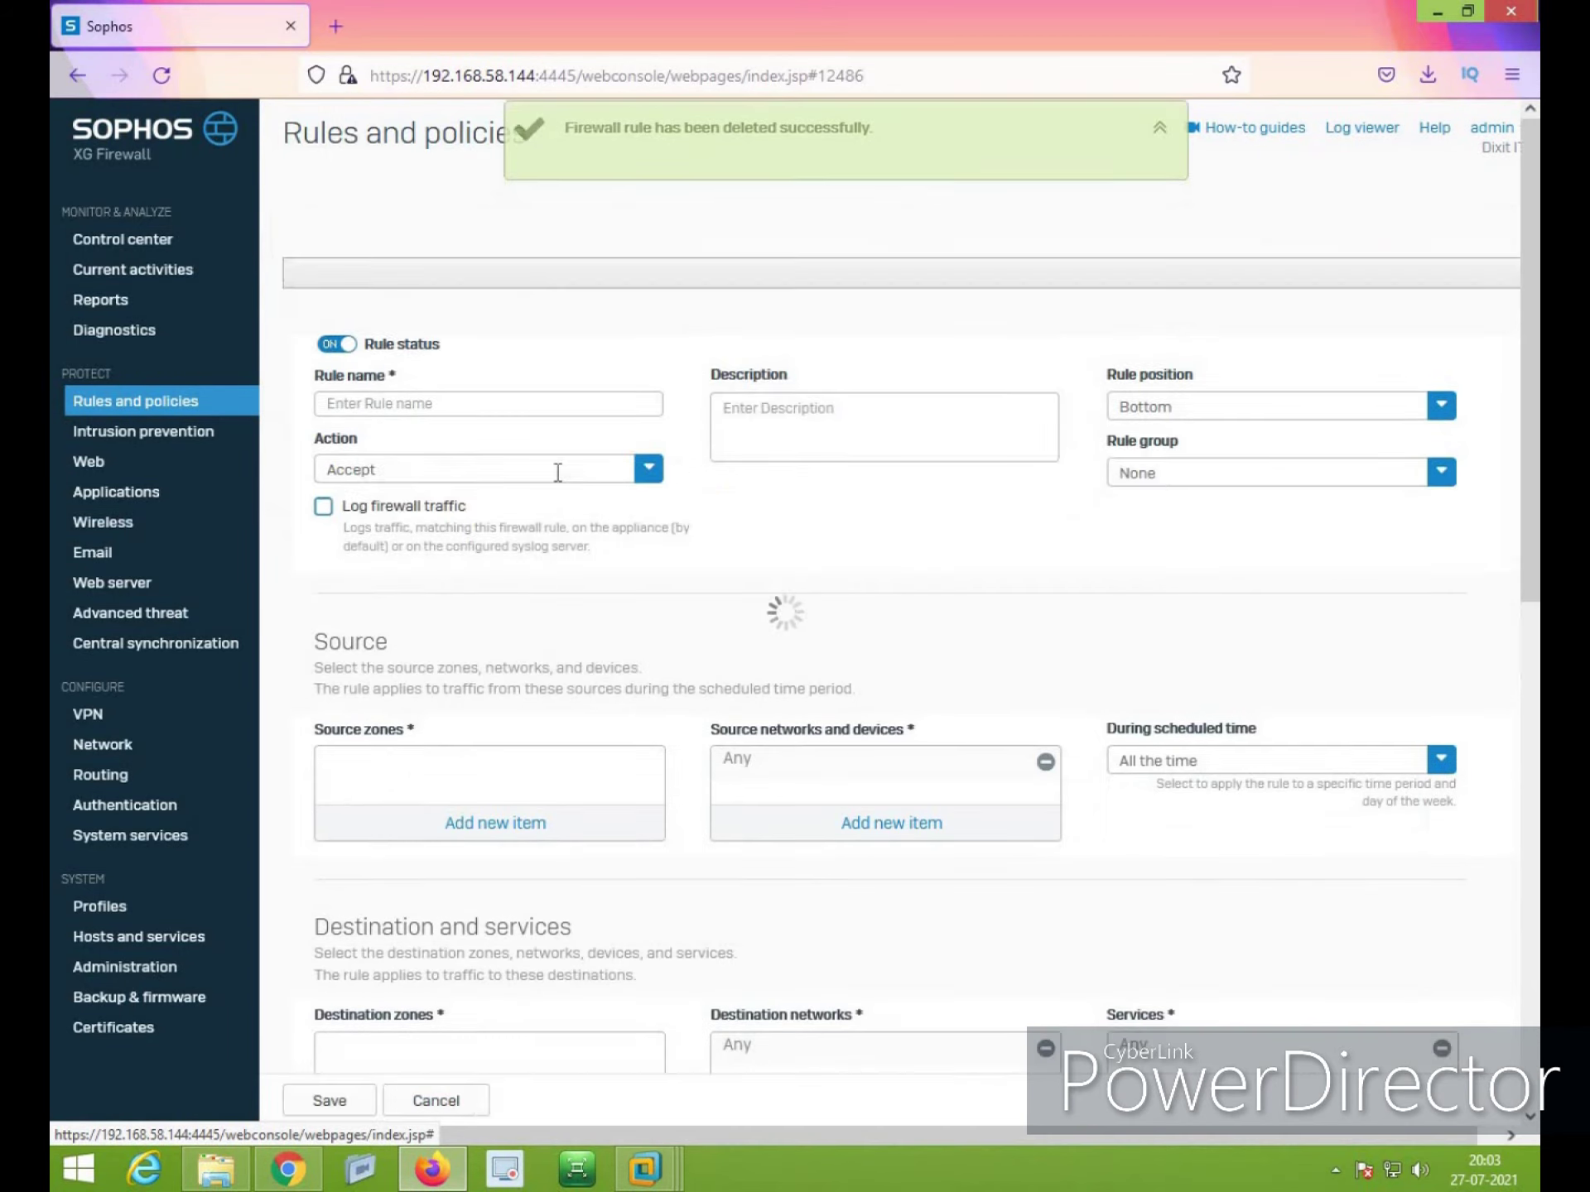
pyautogui.click(445, 280)
pyautogui.write('C')
pyautogui.press('BackSpace')
pyautogui.write('Client ma')
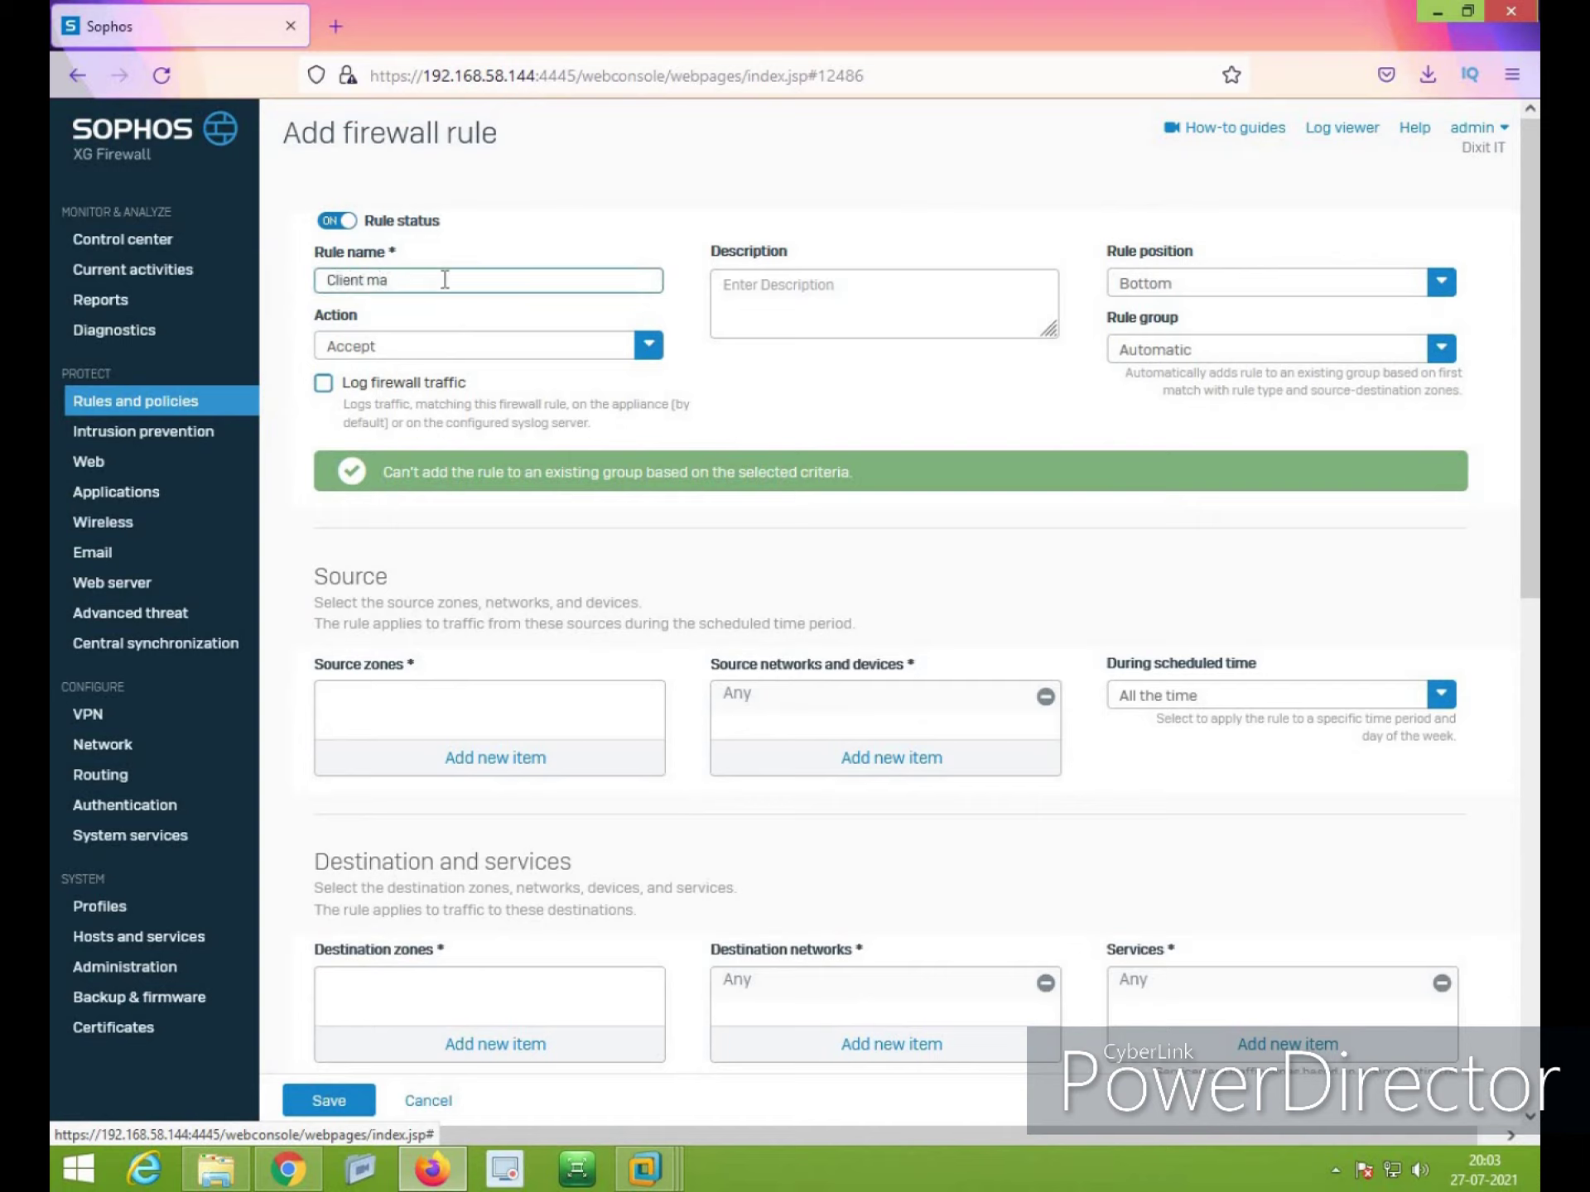
pyautogui.write('chine to WebSite Allow')
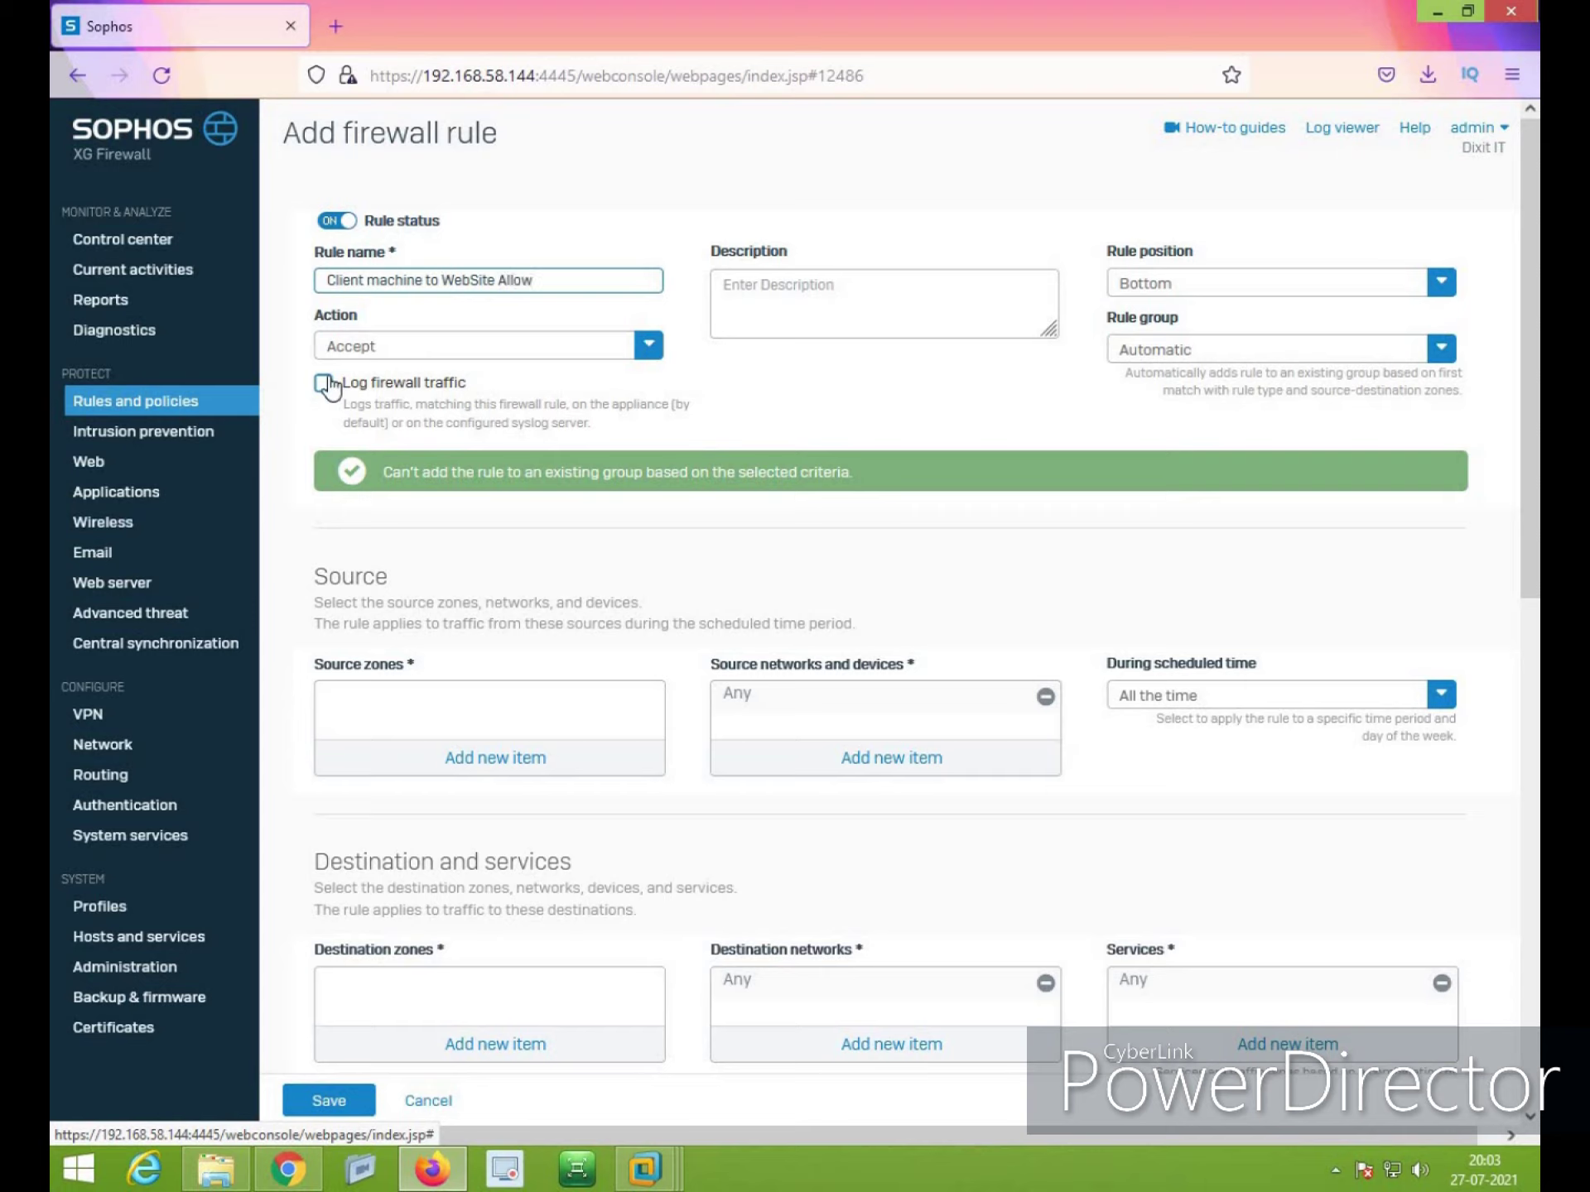
pyautogui.click(322, 388)
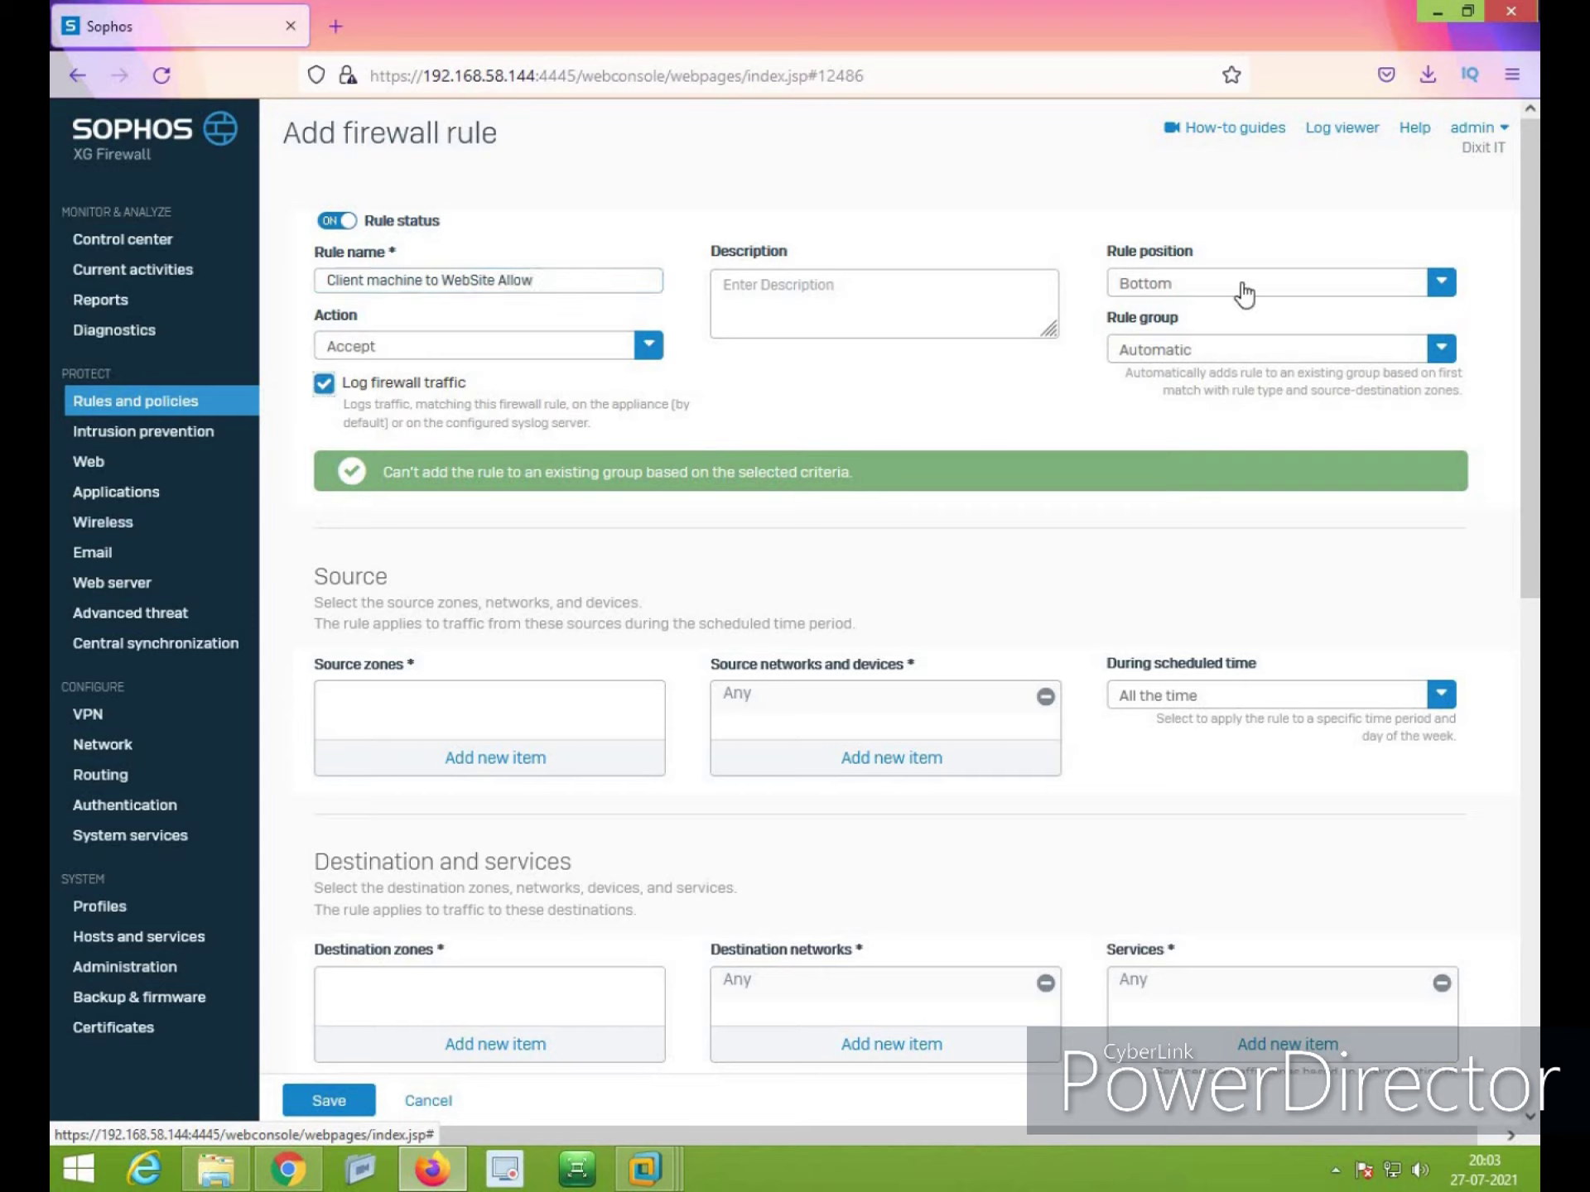
pyautogui.click(1244, 290)
pyautogui.click(1143, 329)
pyautogui.click(1161, 348)
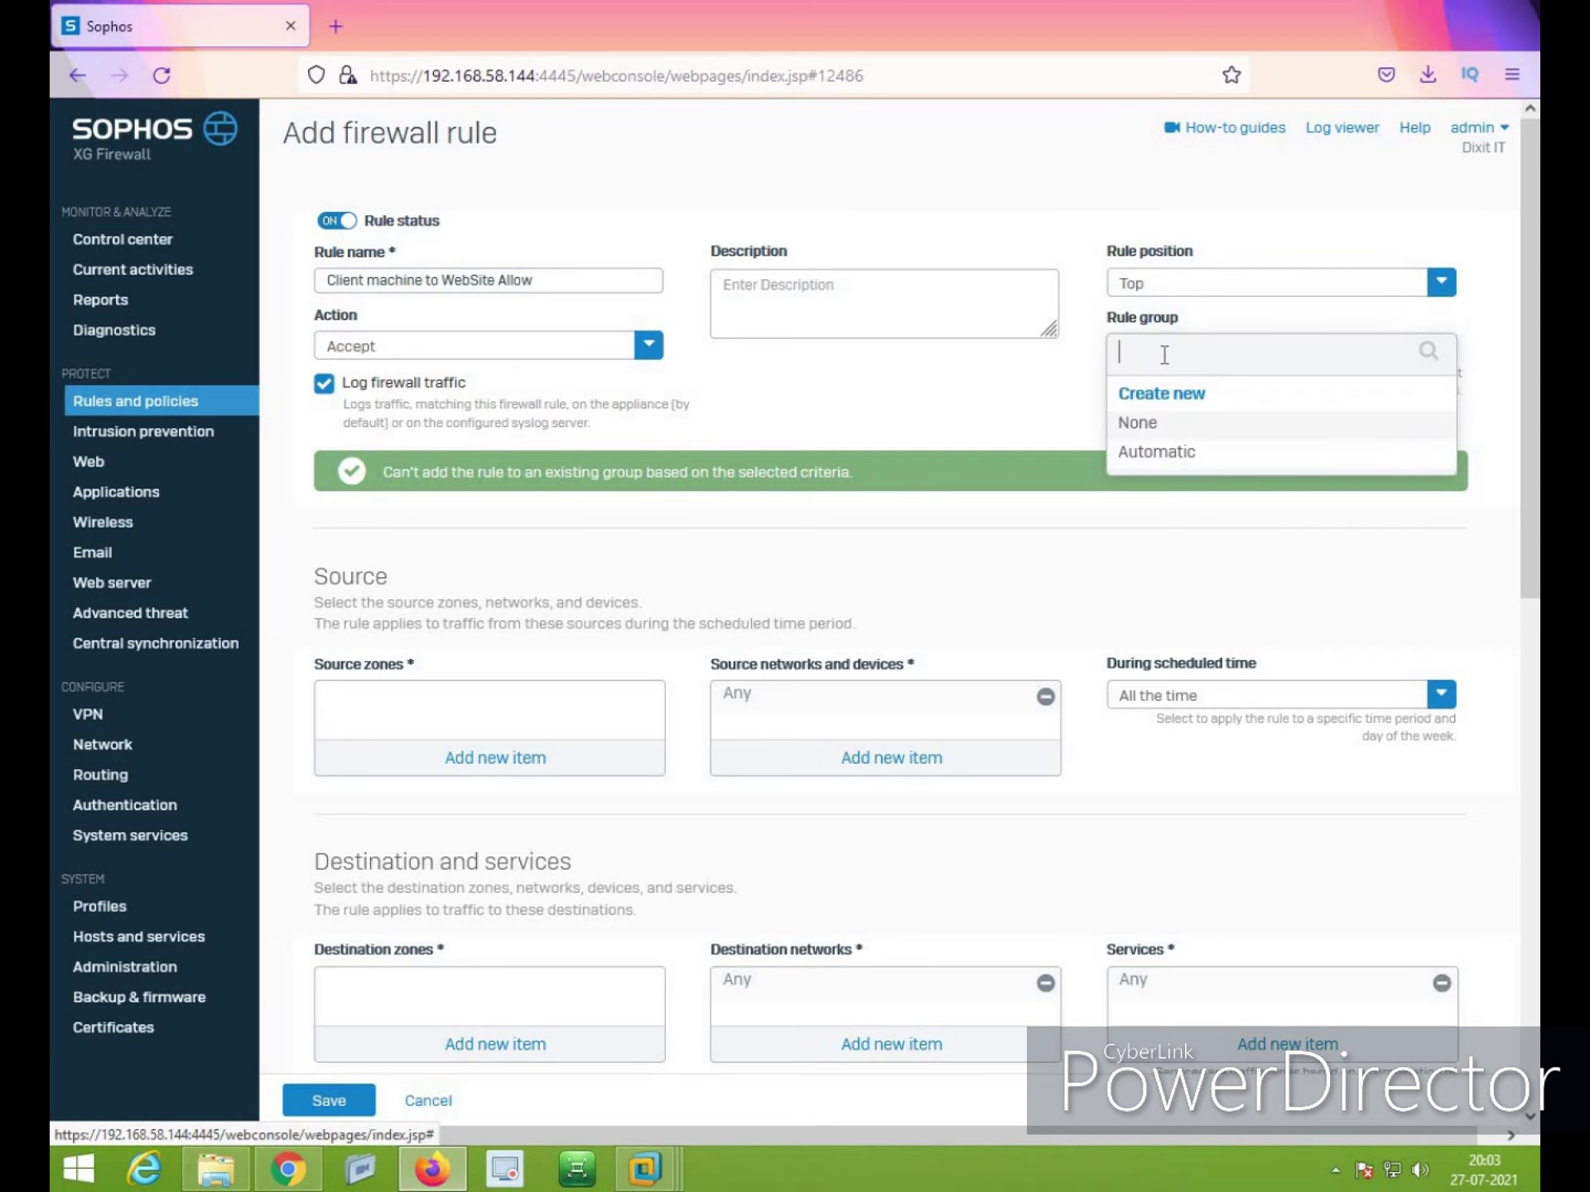
pyautogui.click(1141, 431)
# Set the rule's source zone to LAN and replace Any with the Client host as source network
pyautogui.click(449, 700)
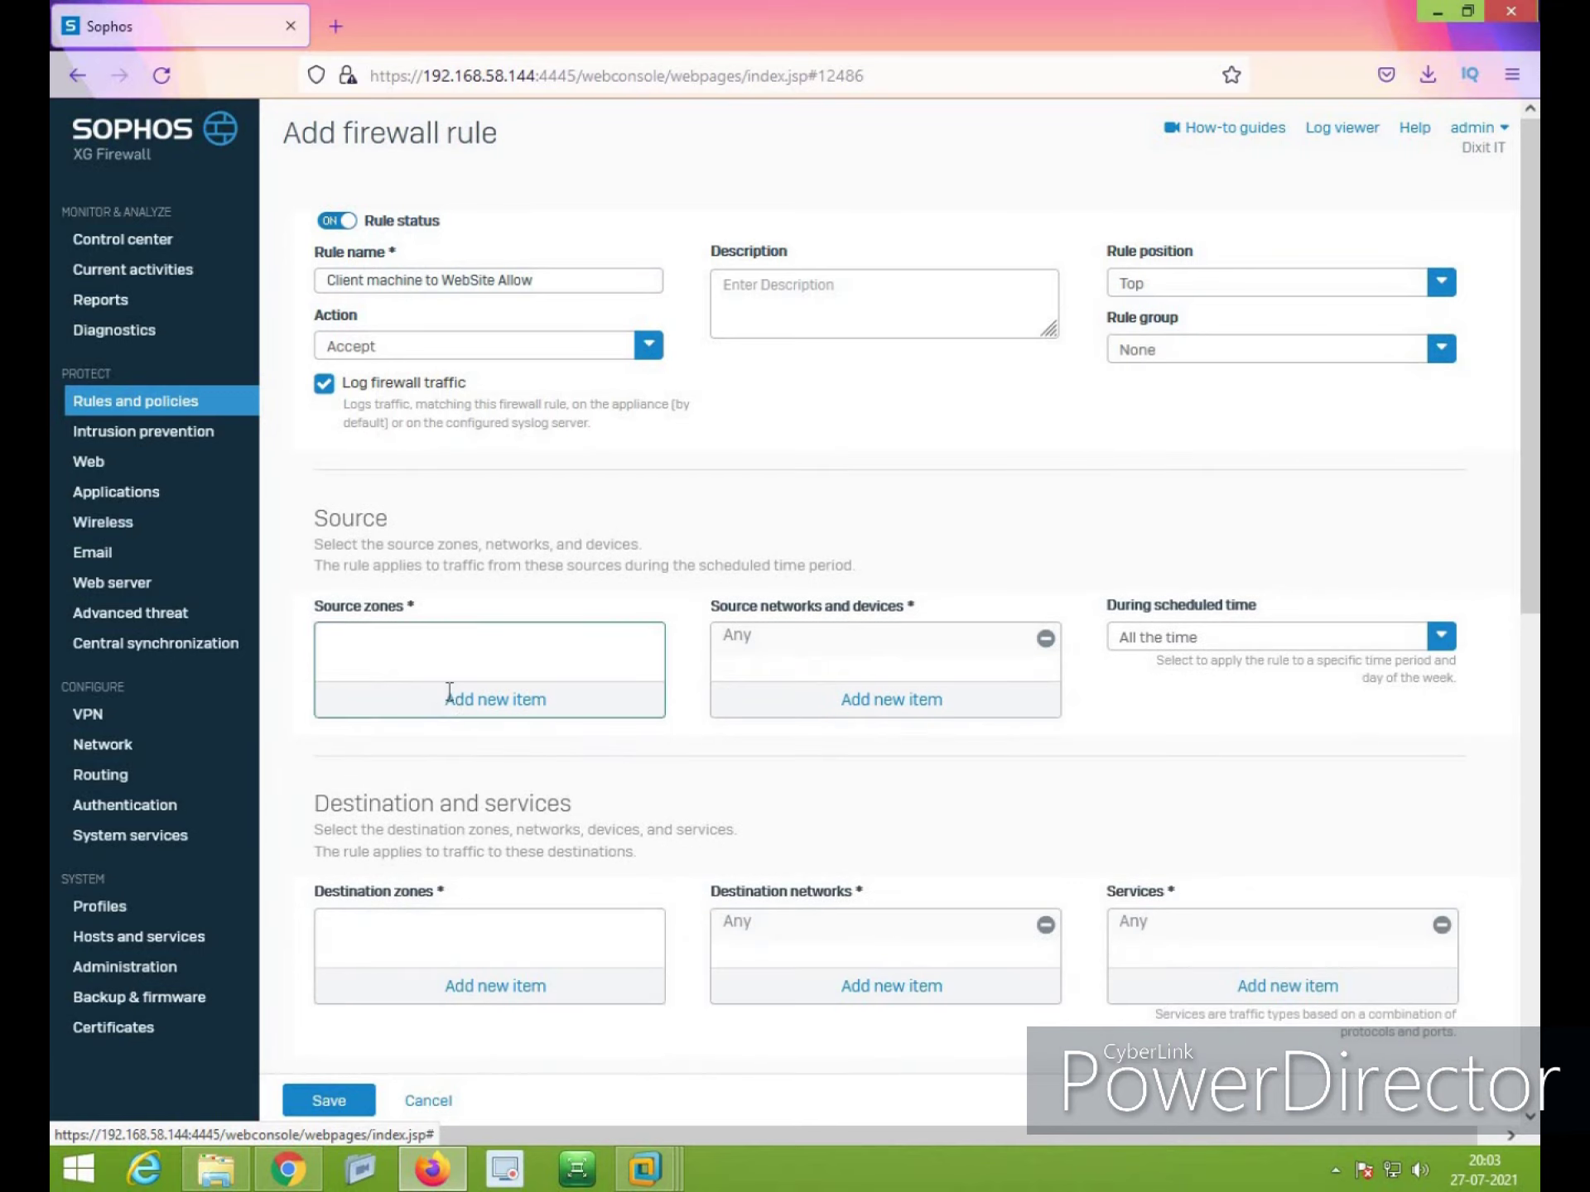
pyautogui.click(335, 759)
pyautogui.click(550, 909)
pyautogui.click(1045, 640)
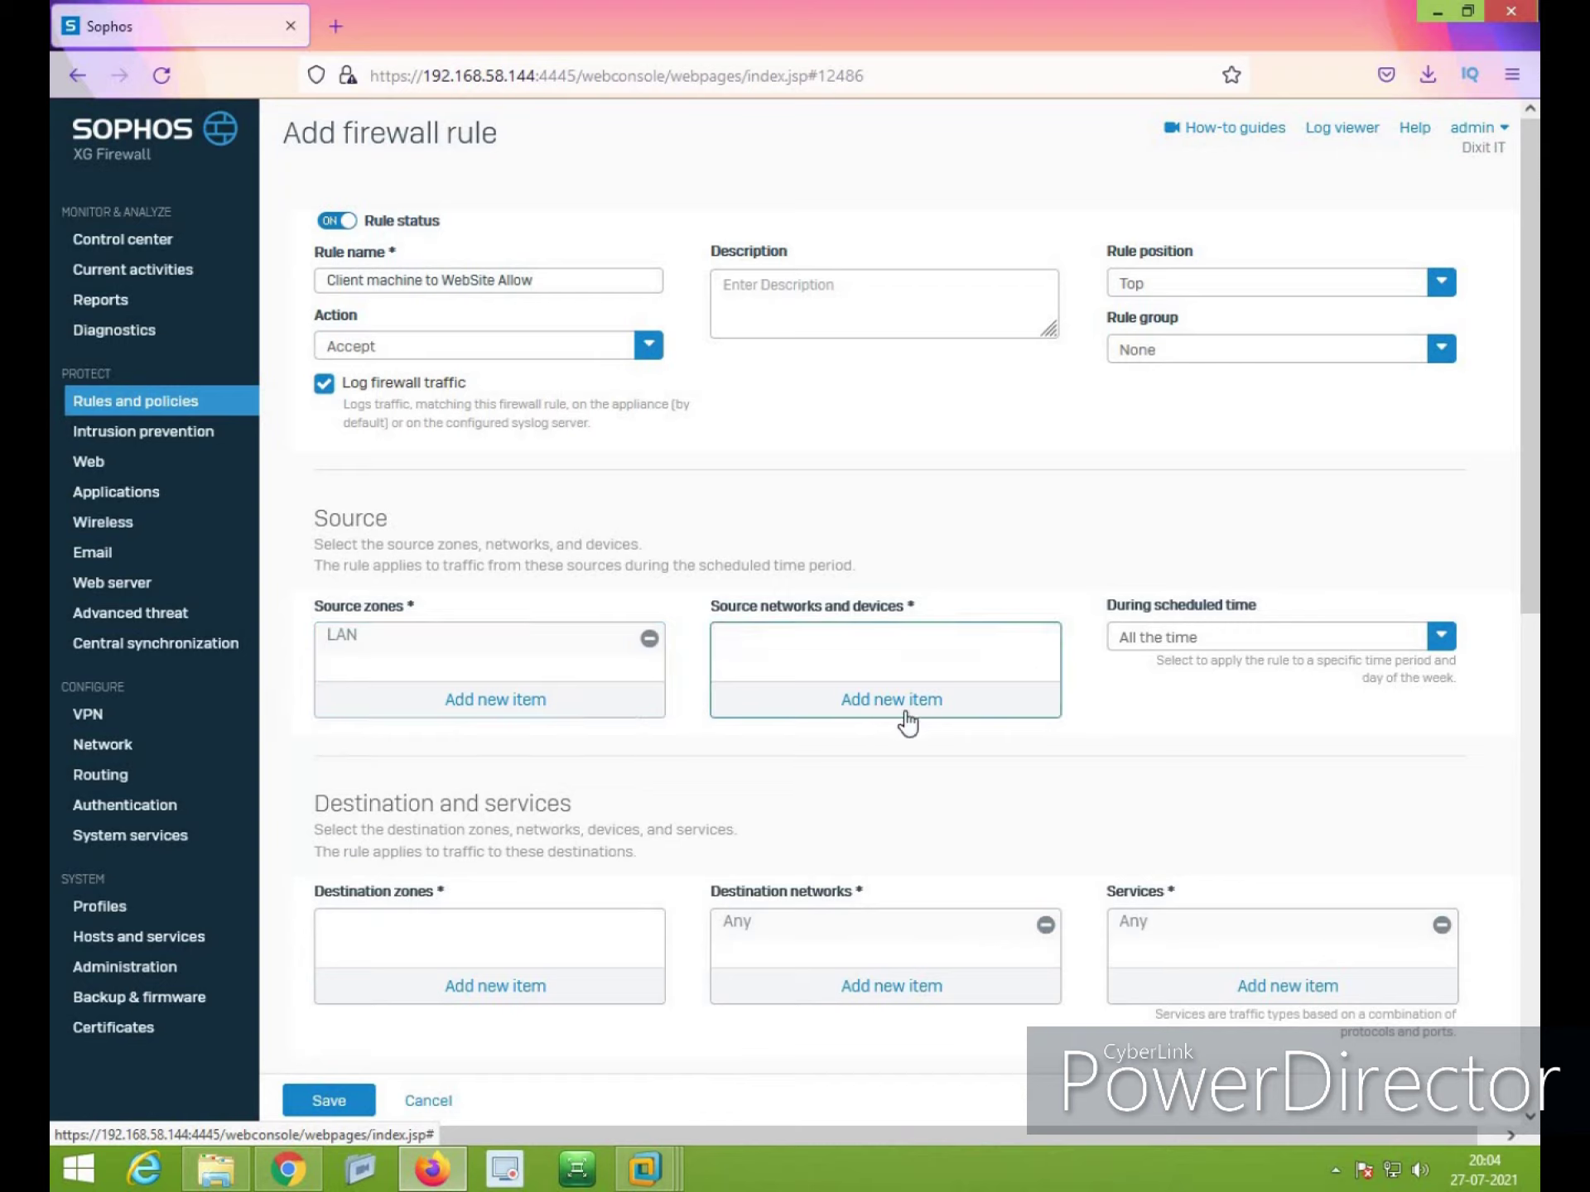
pyautogui.click(904, 711)
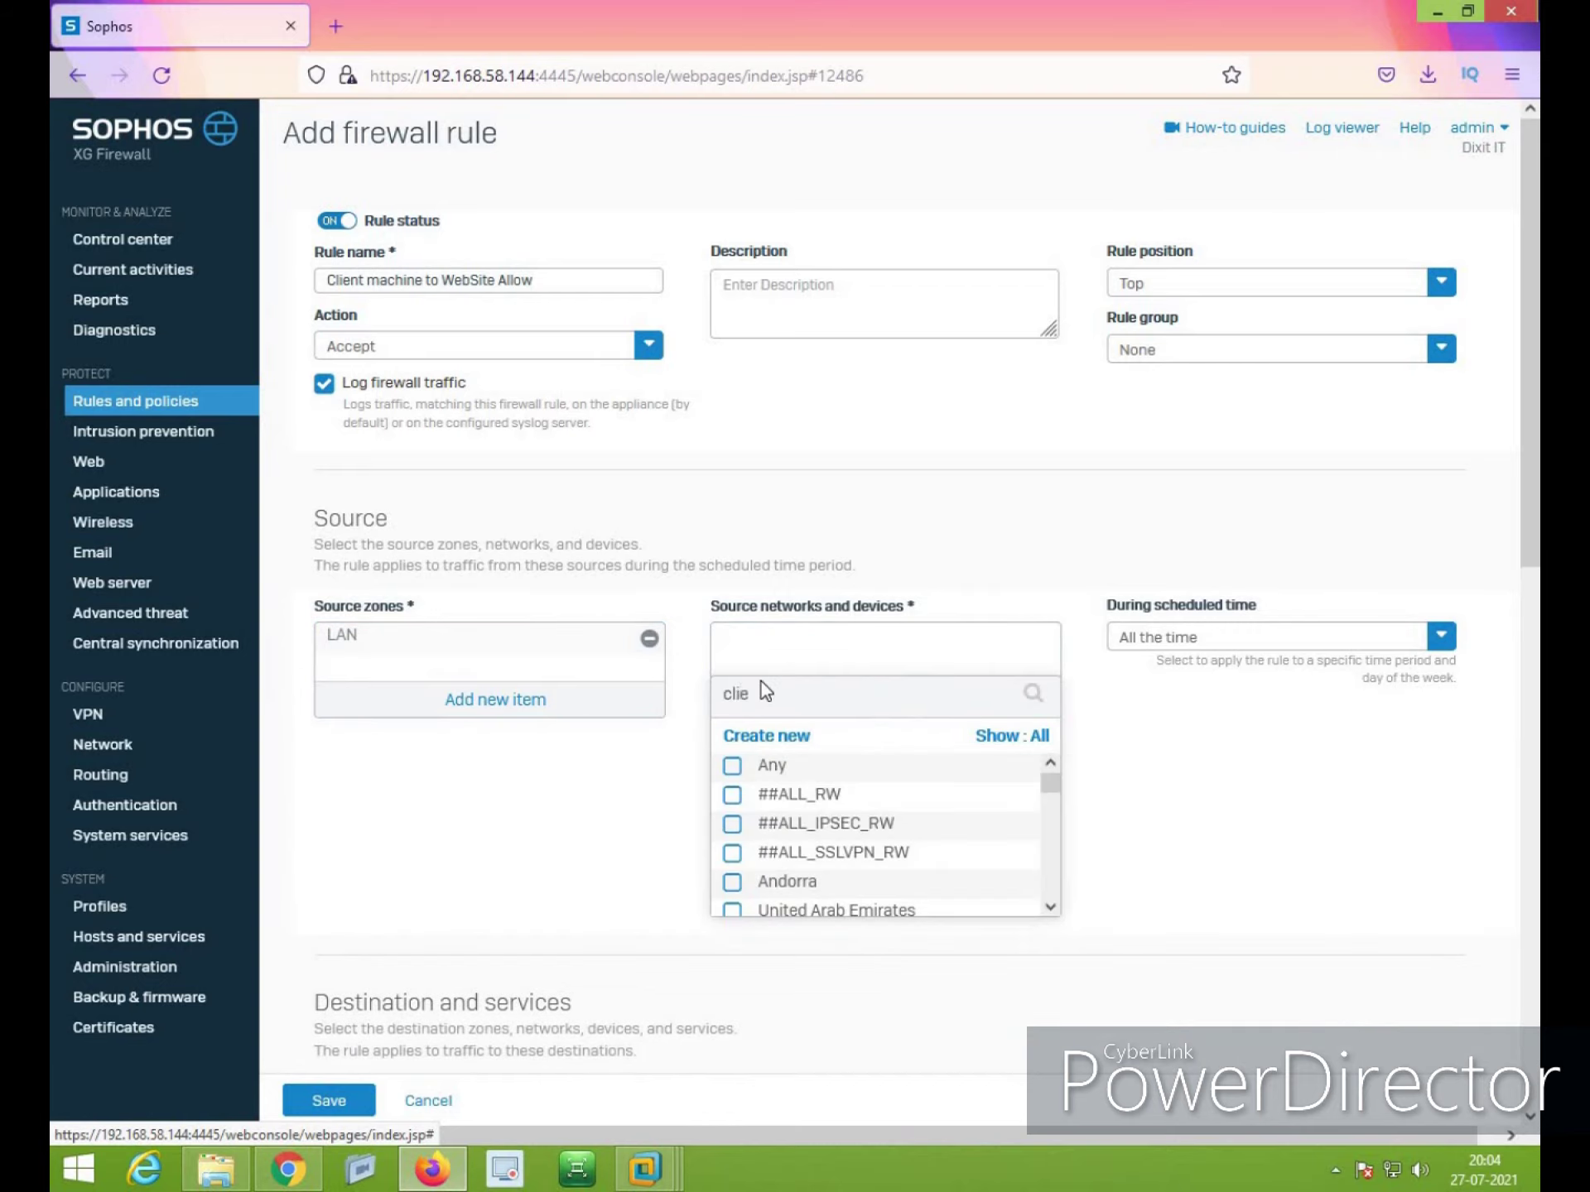
pyautogui.scroll(-2, 820, 861)
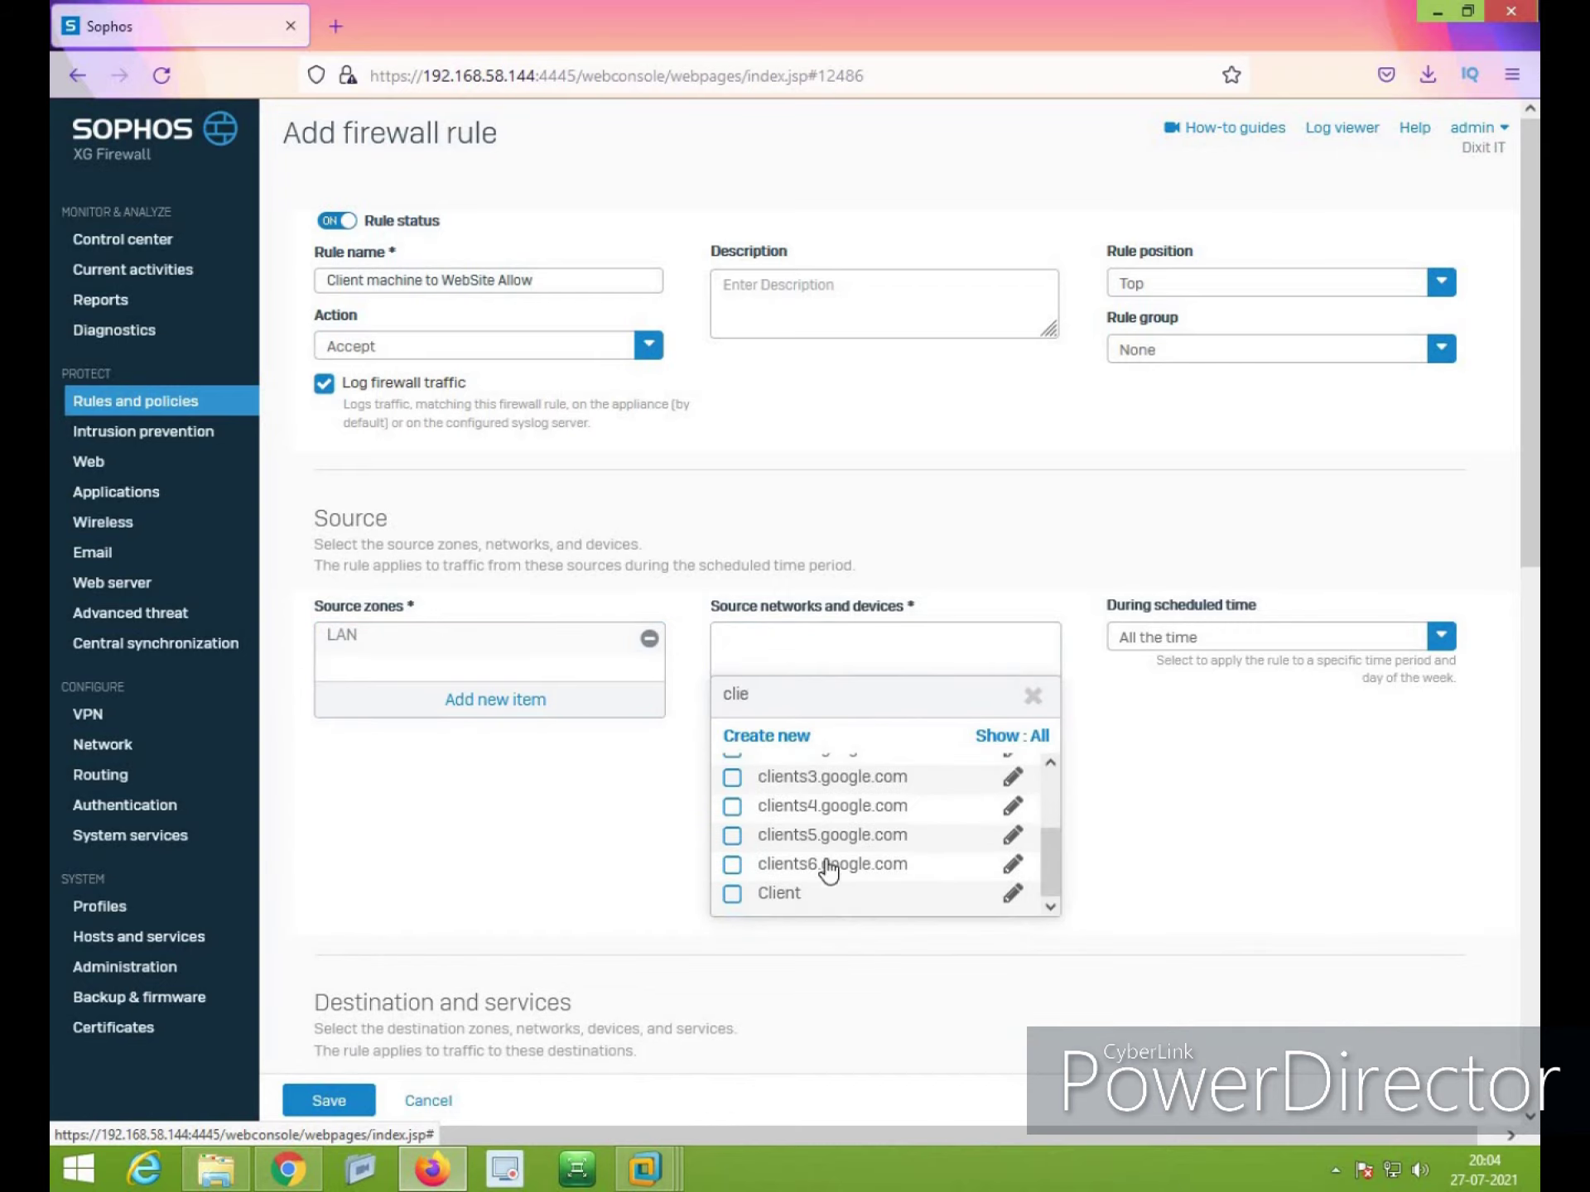
pyautogui.click(787, 896)
pyautogui.click(869, 947)
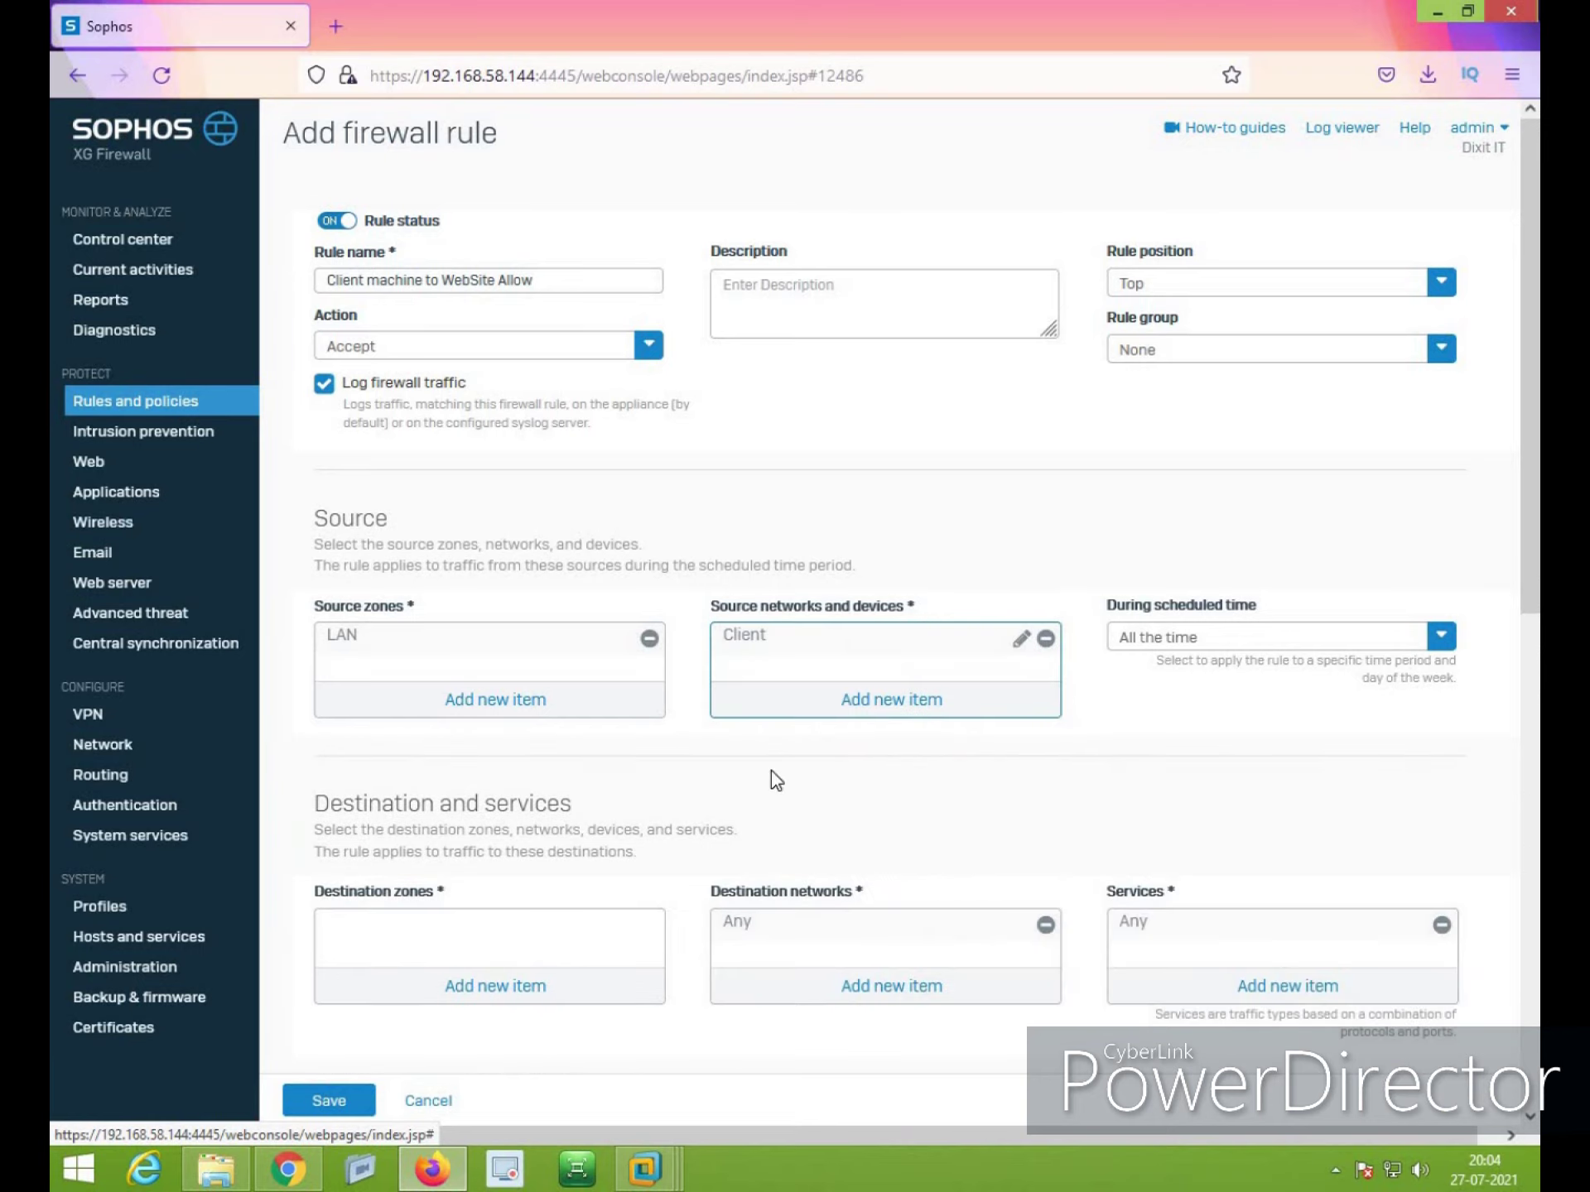
pyautogui.click(1236, 636)
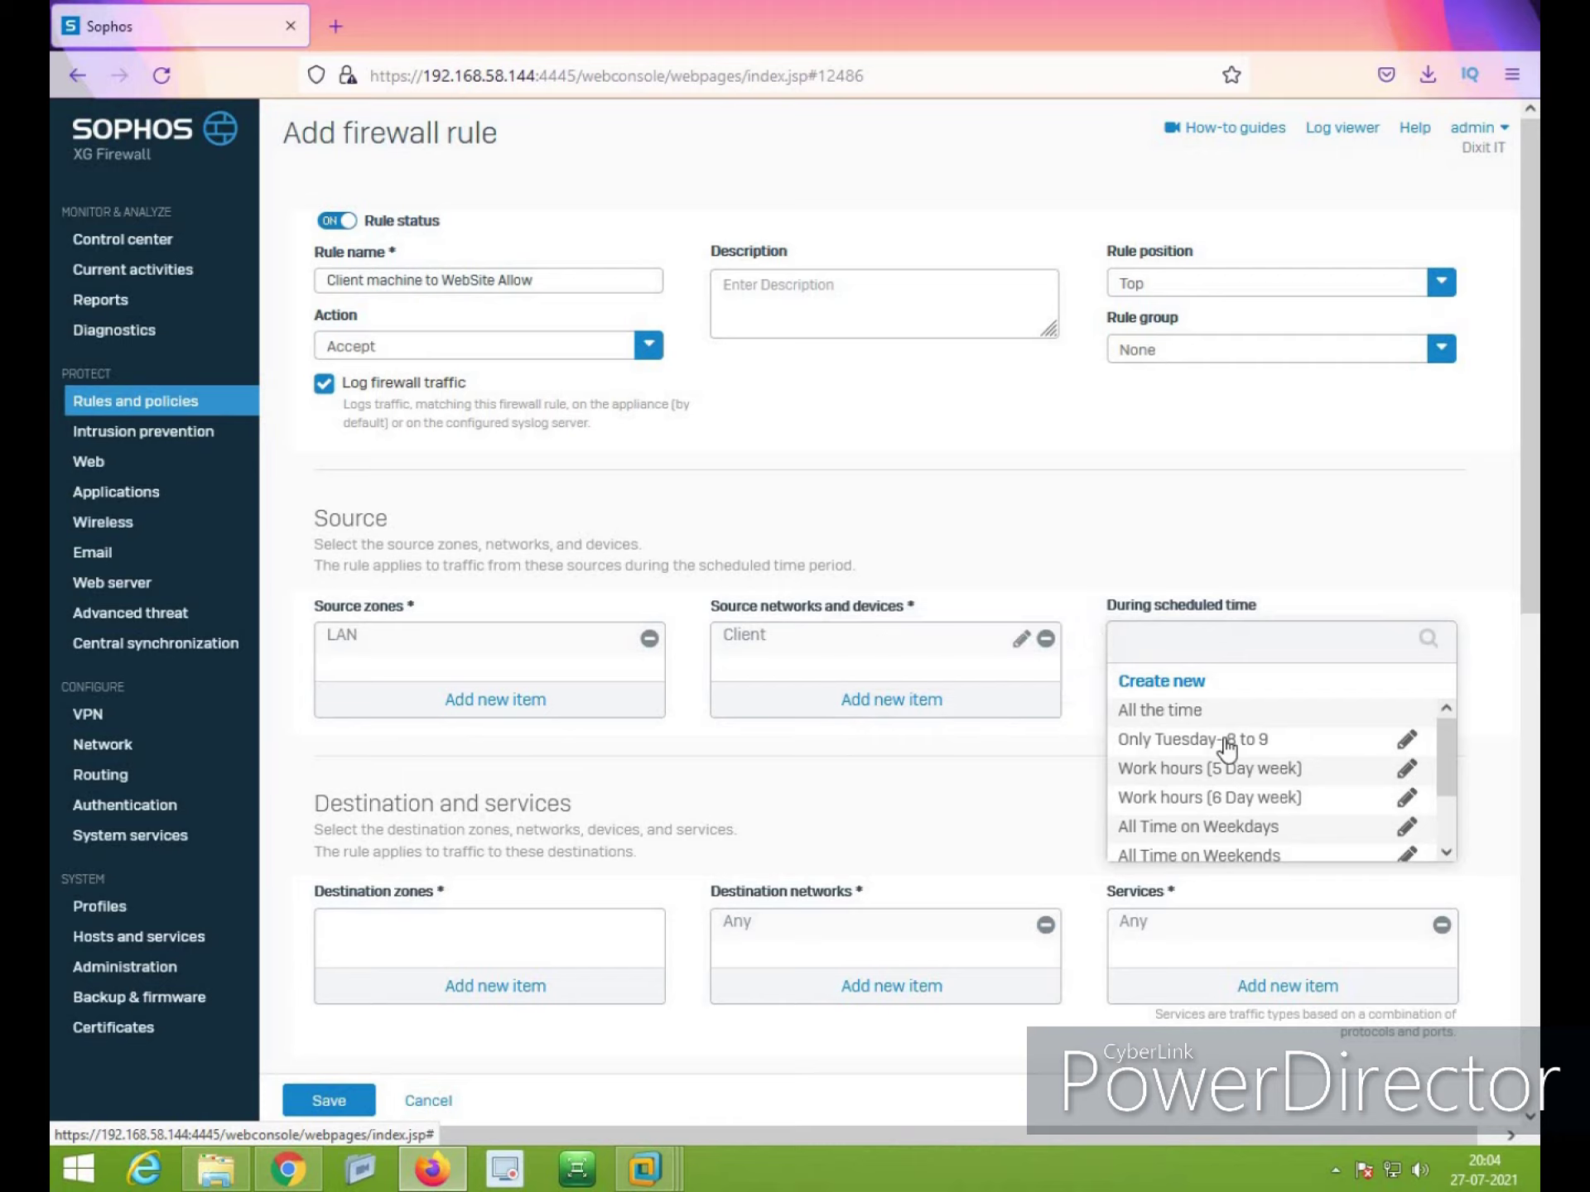
# Create and save a one-time schedule 'Test Schedule' starting and ending on 27 July 2021
pyautogui.click(1171, 679)
pyautogui.write('T')
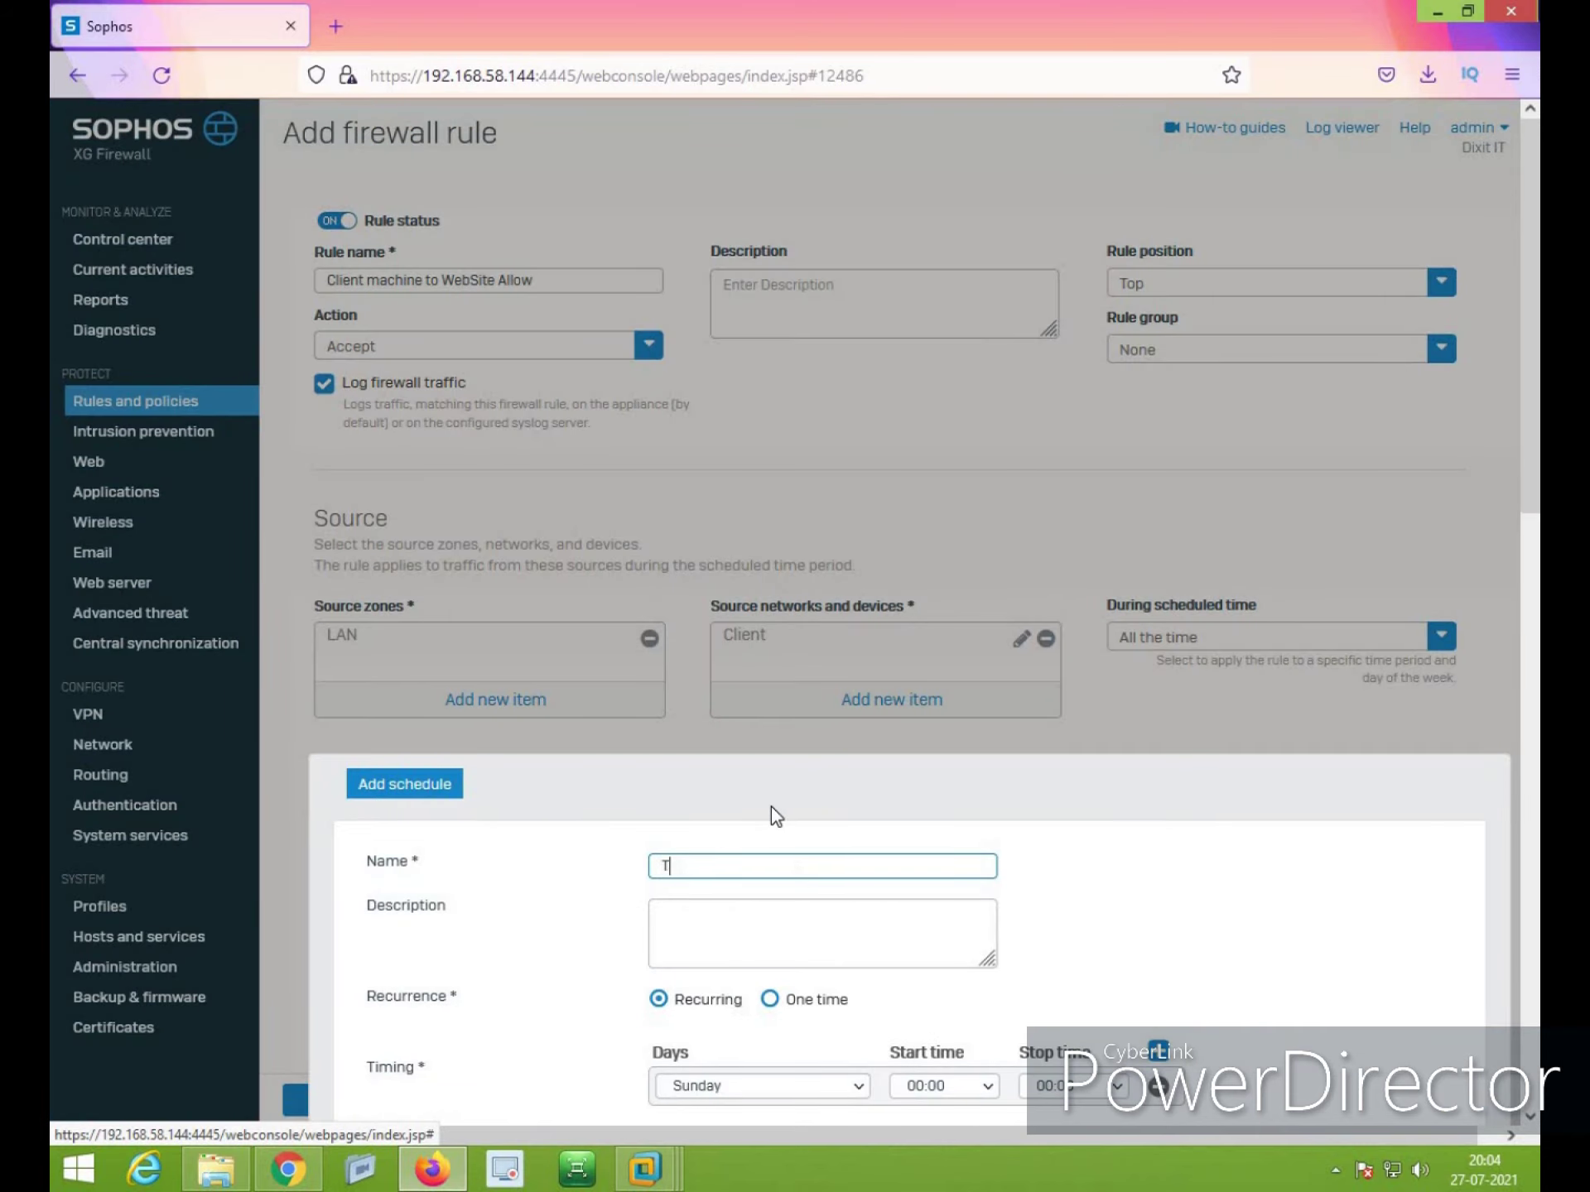
pyautogui.write('est Schedule')
pyautogui.scroll(-3, 807, 986)
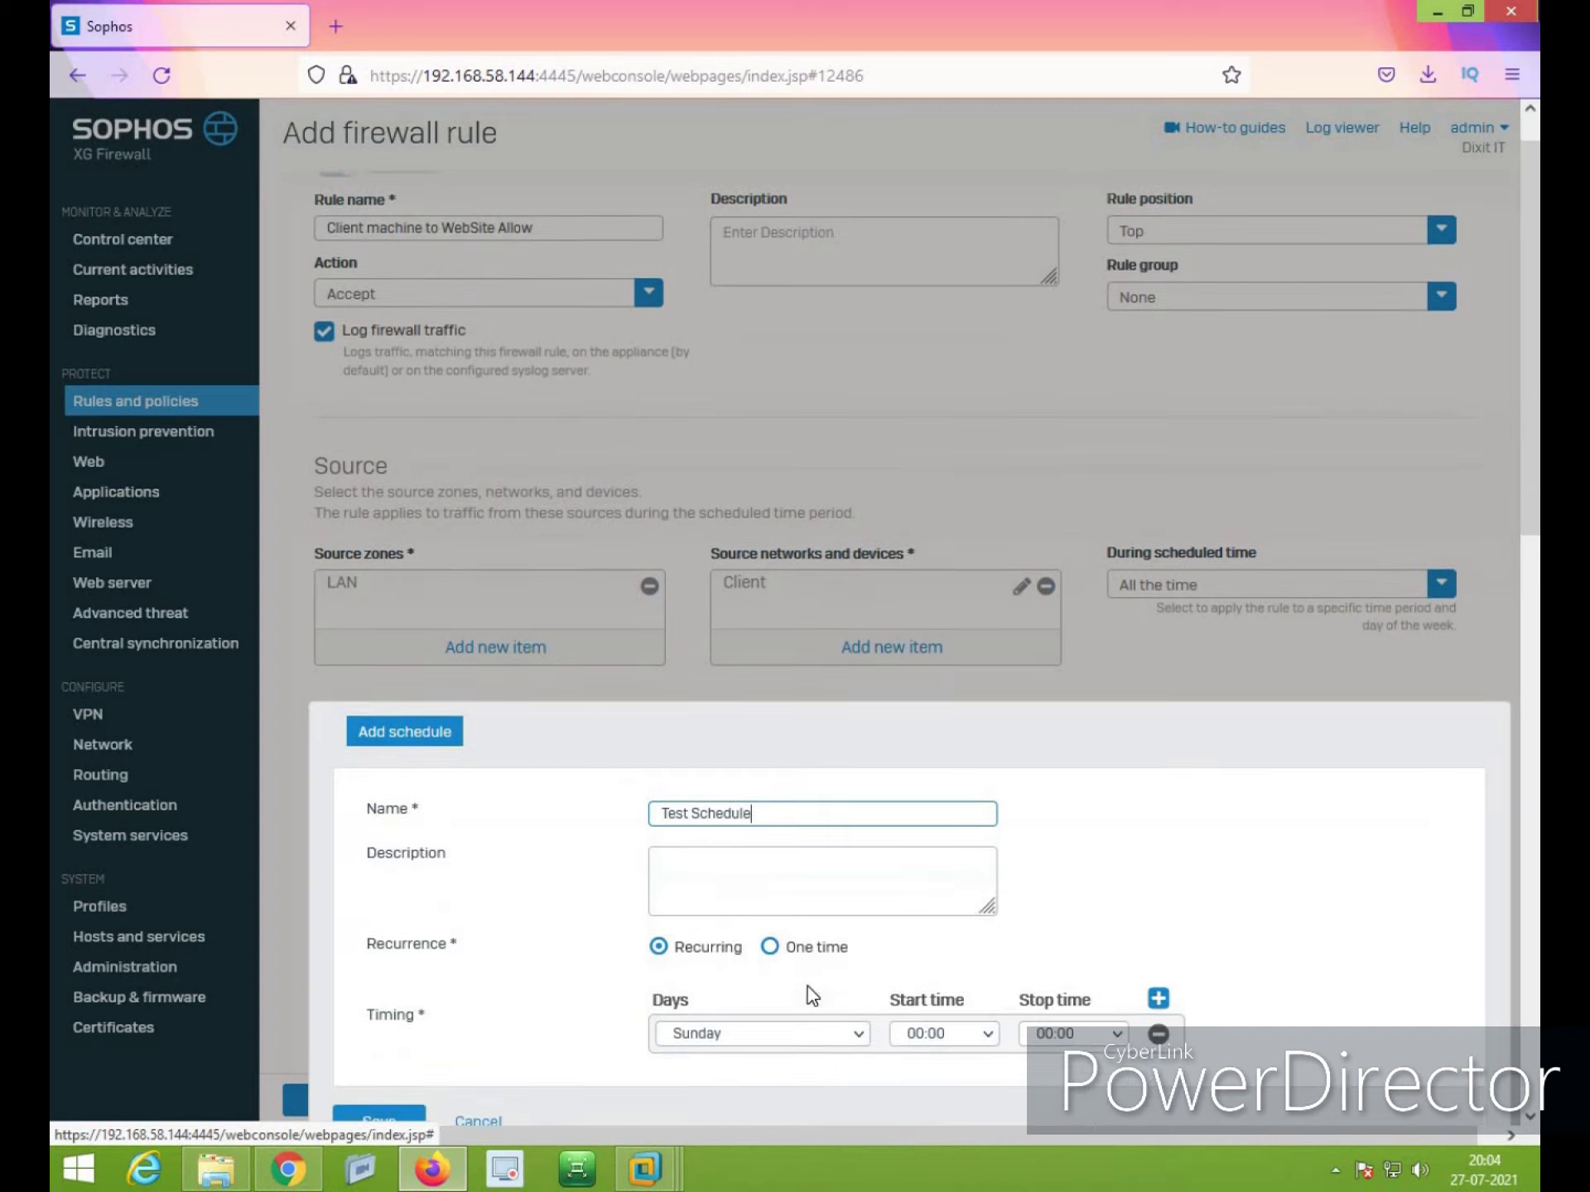
pyautogui.click(770, 762)
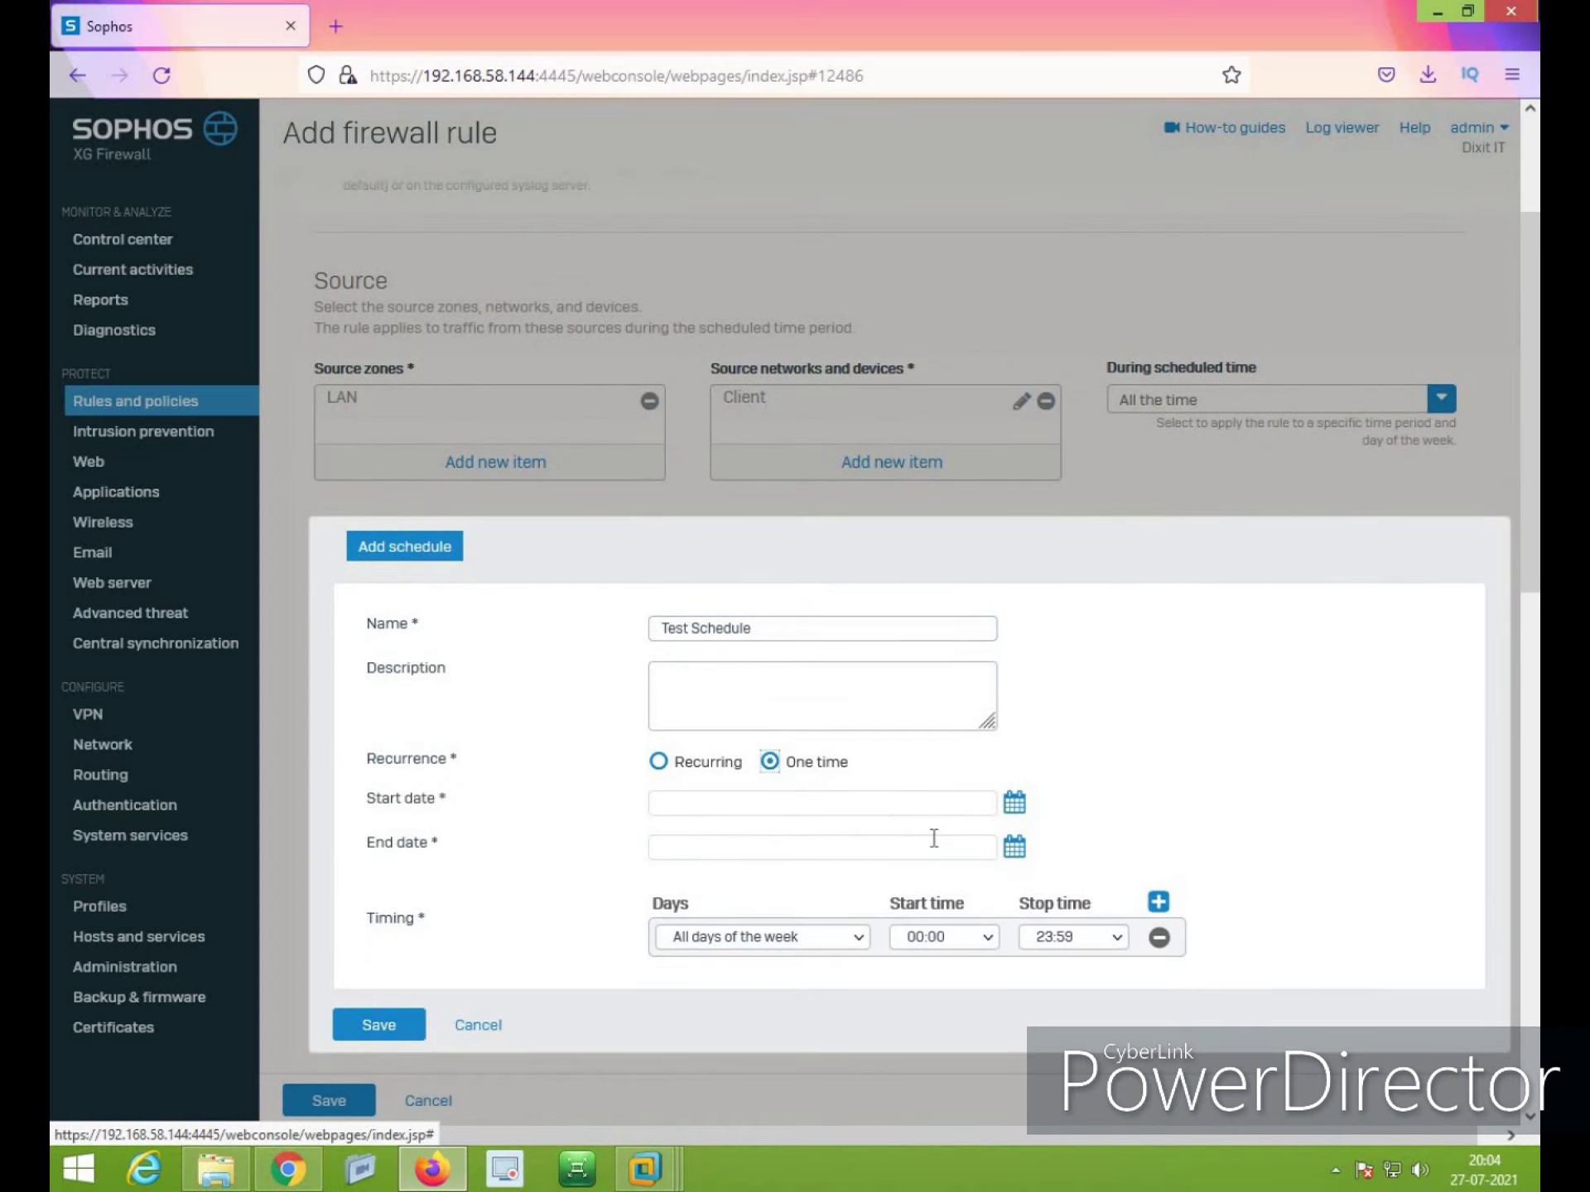
pyautogui.click(1015, 802)
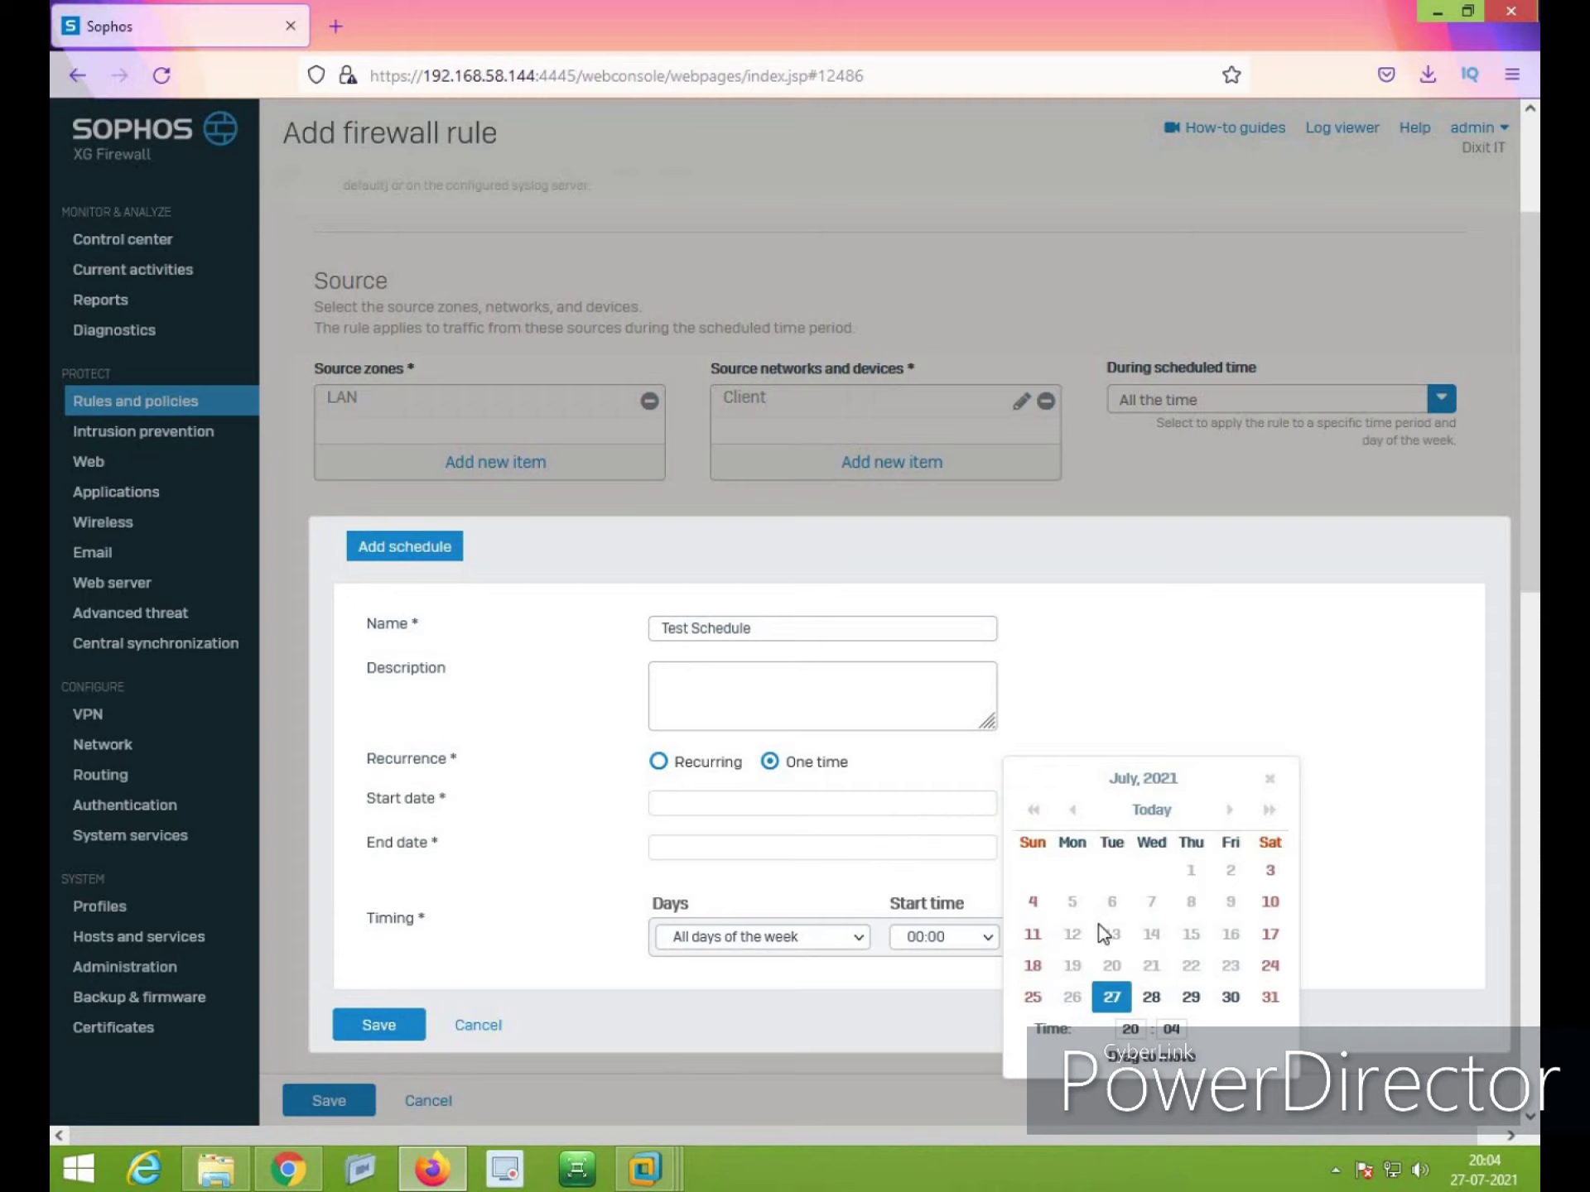
pyautogui.click(1112, 997)
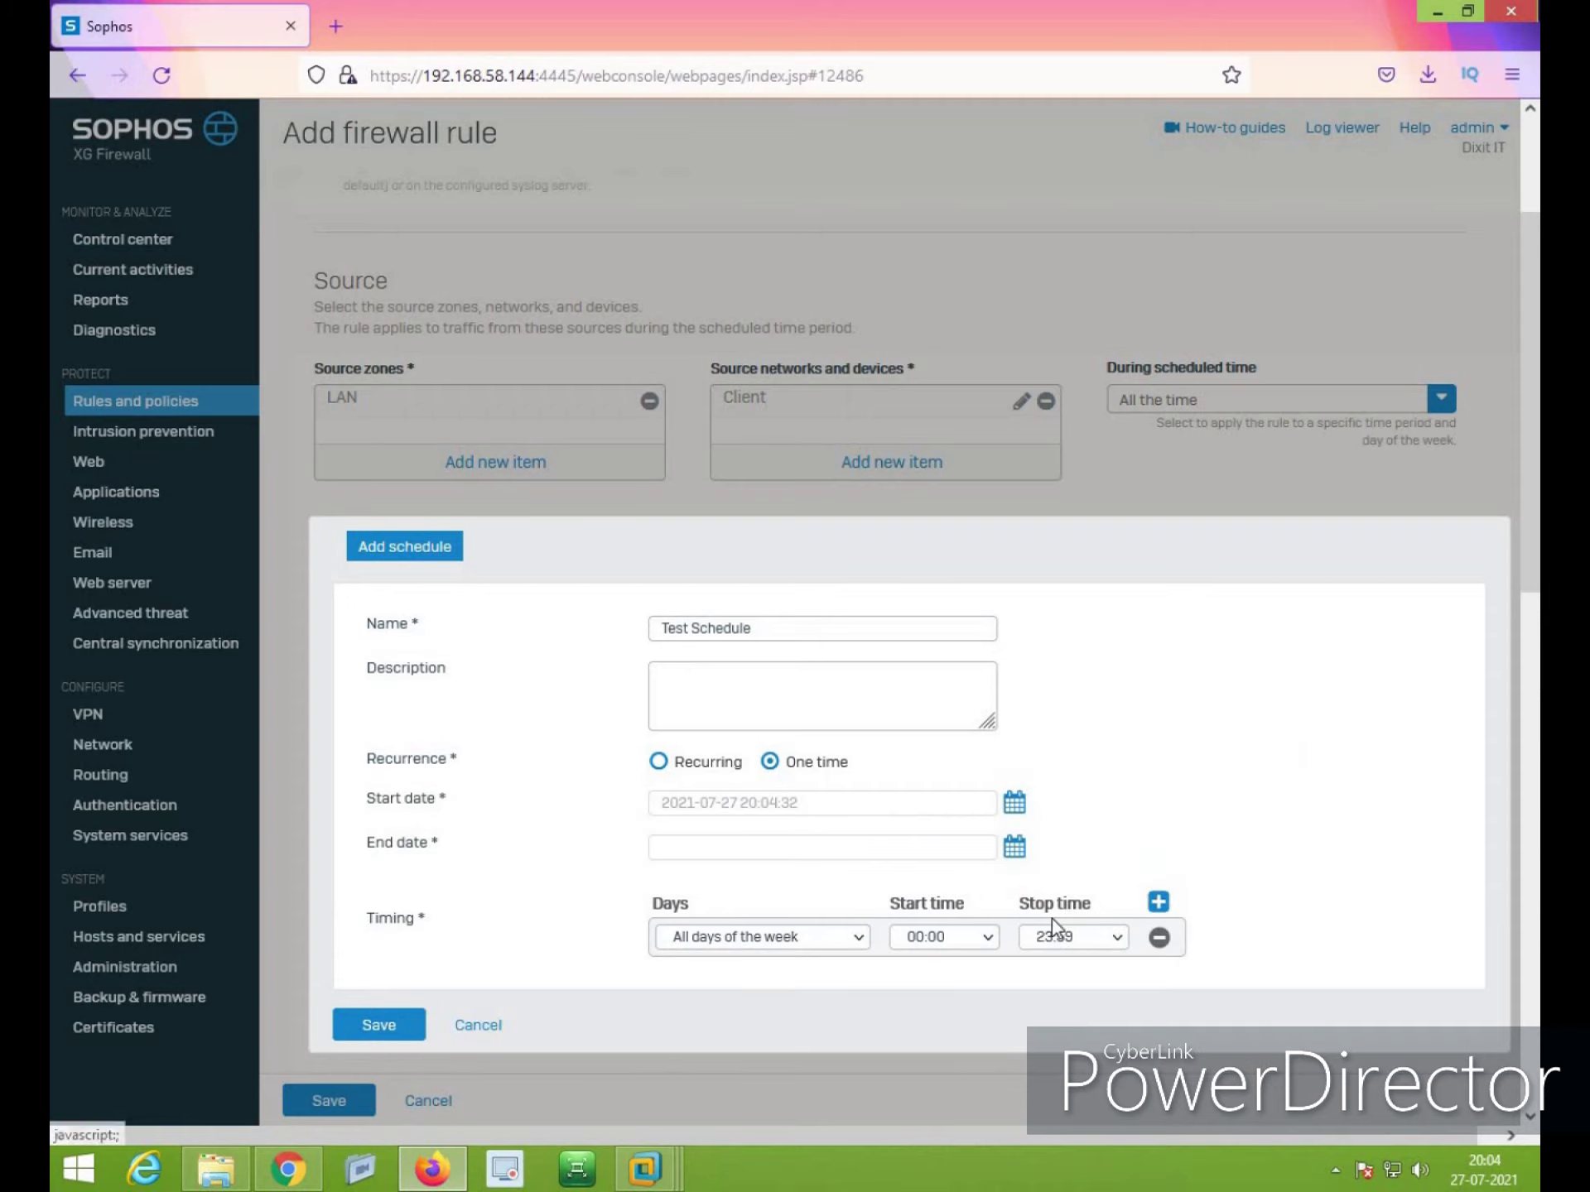
pyautogui.click(1012, 849)
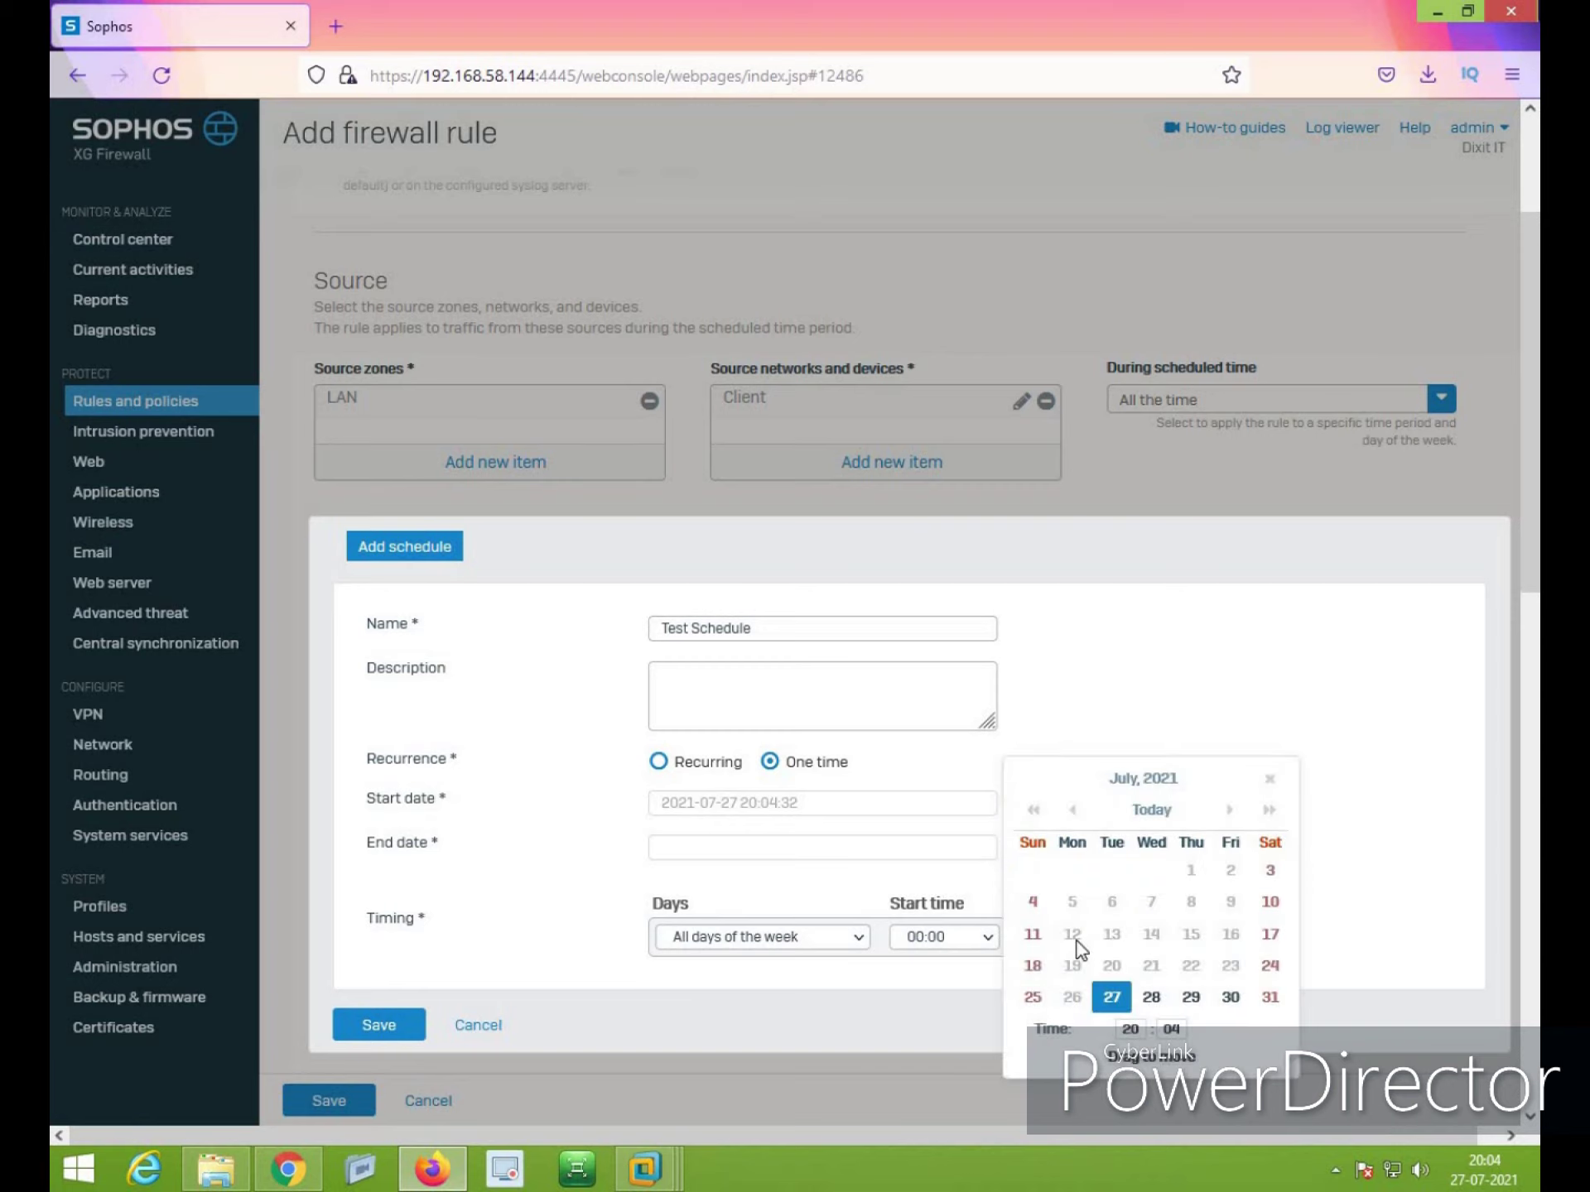
pyautogui.click(1134, 1028)
pyautogui.write('2021-07-27 23:04:38')
pyautogui.press('Return')
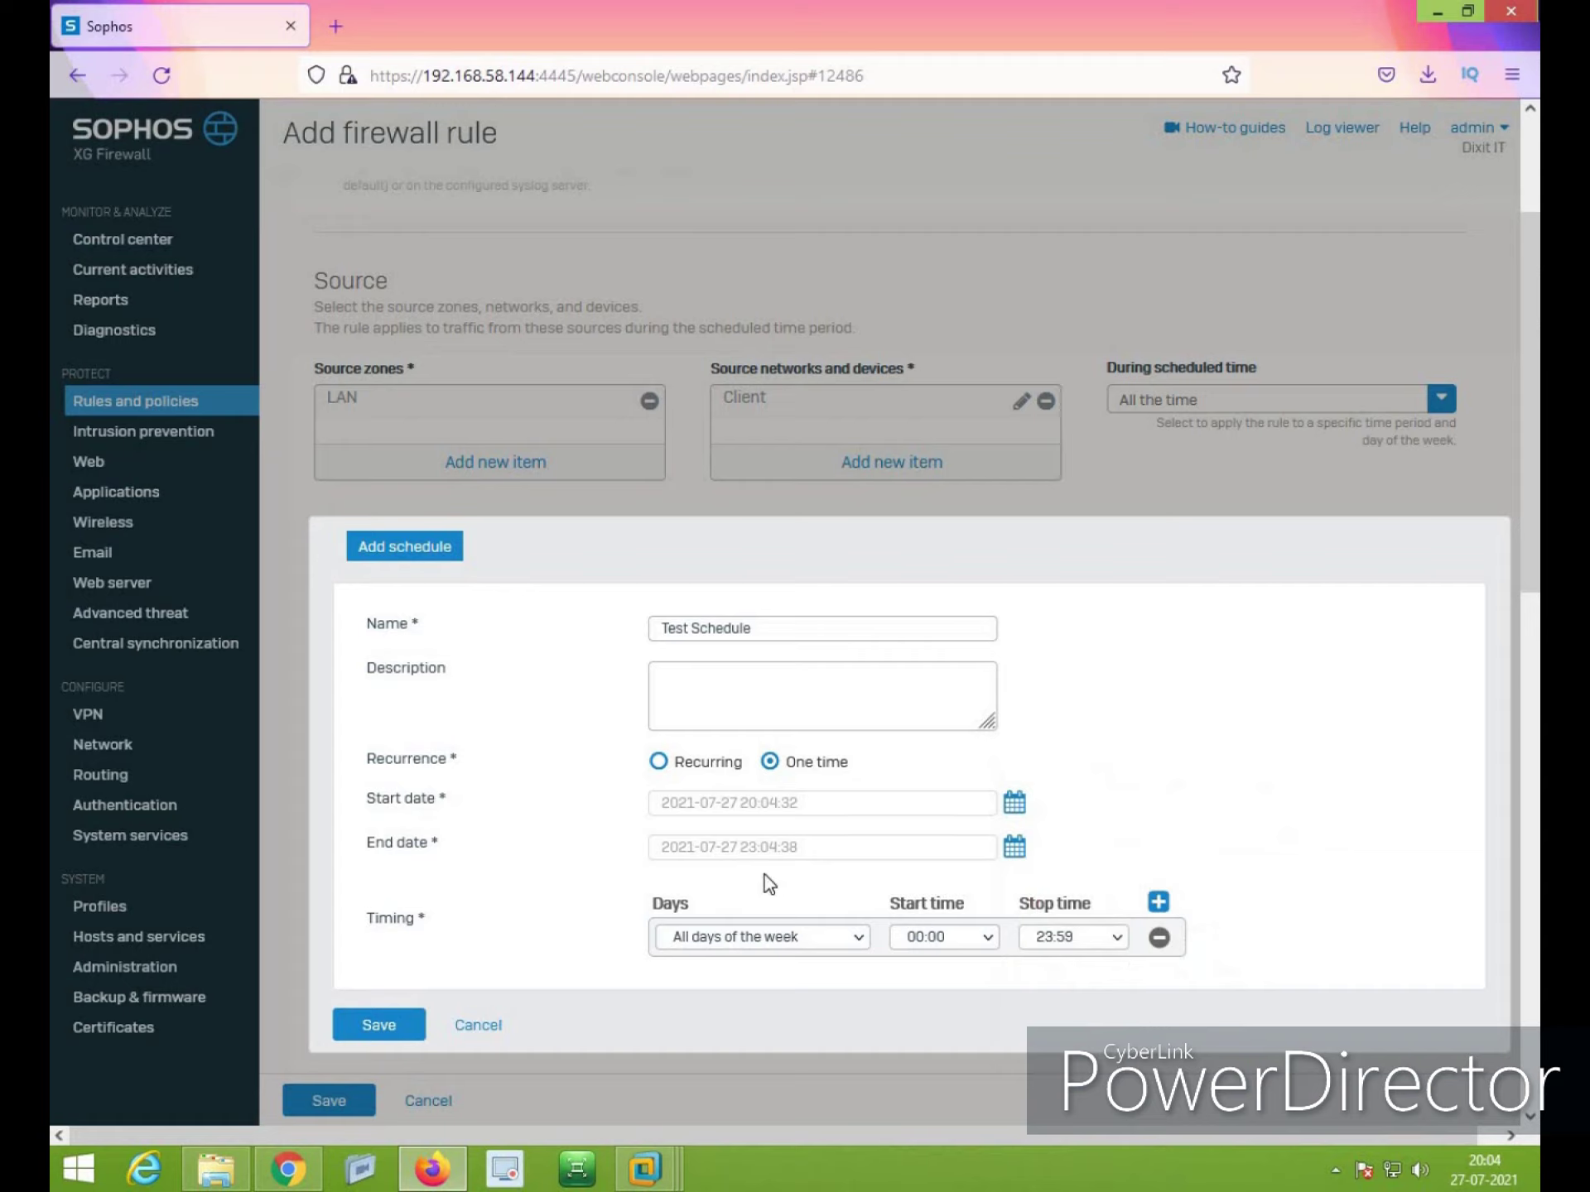
pyautogui.click(385, 1027)
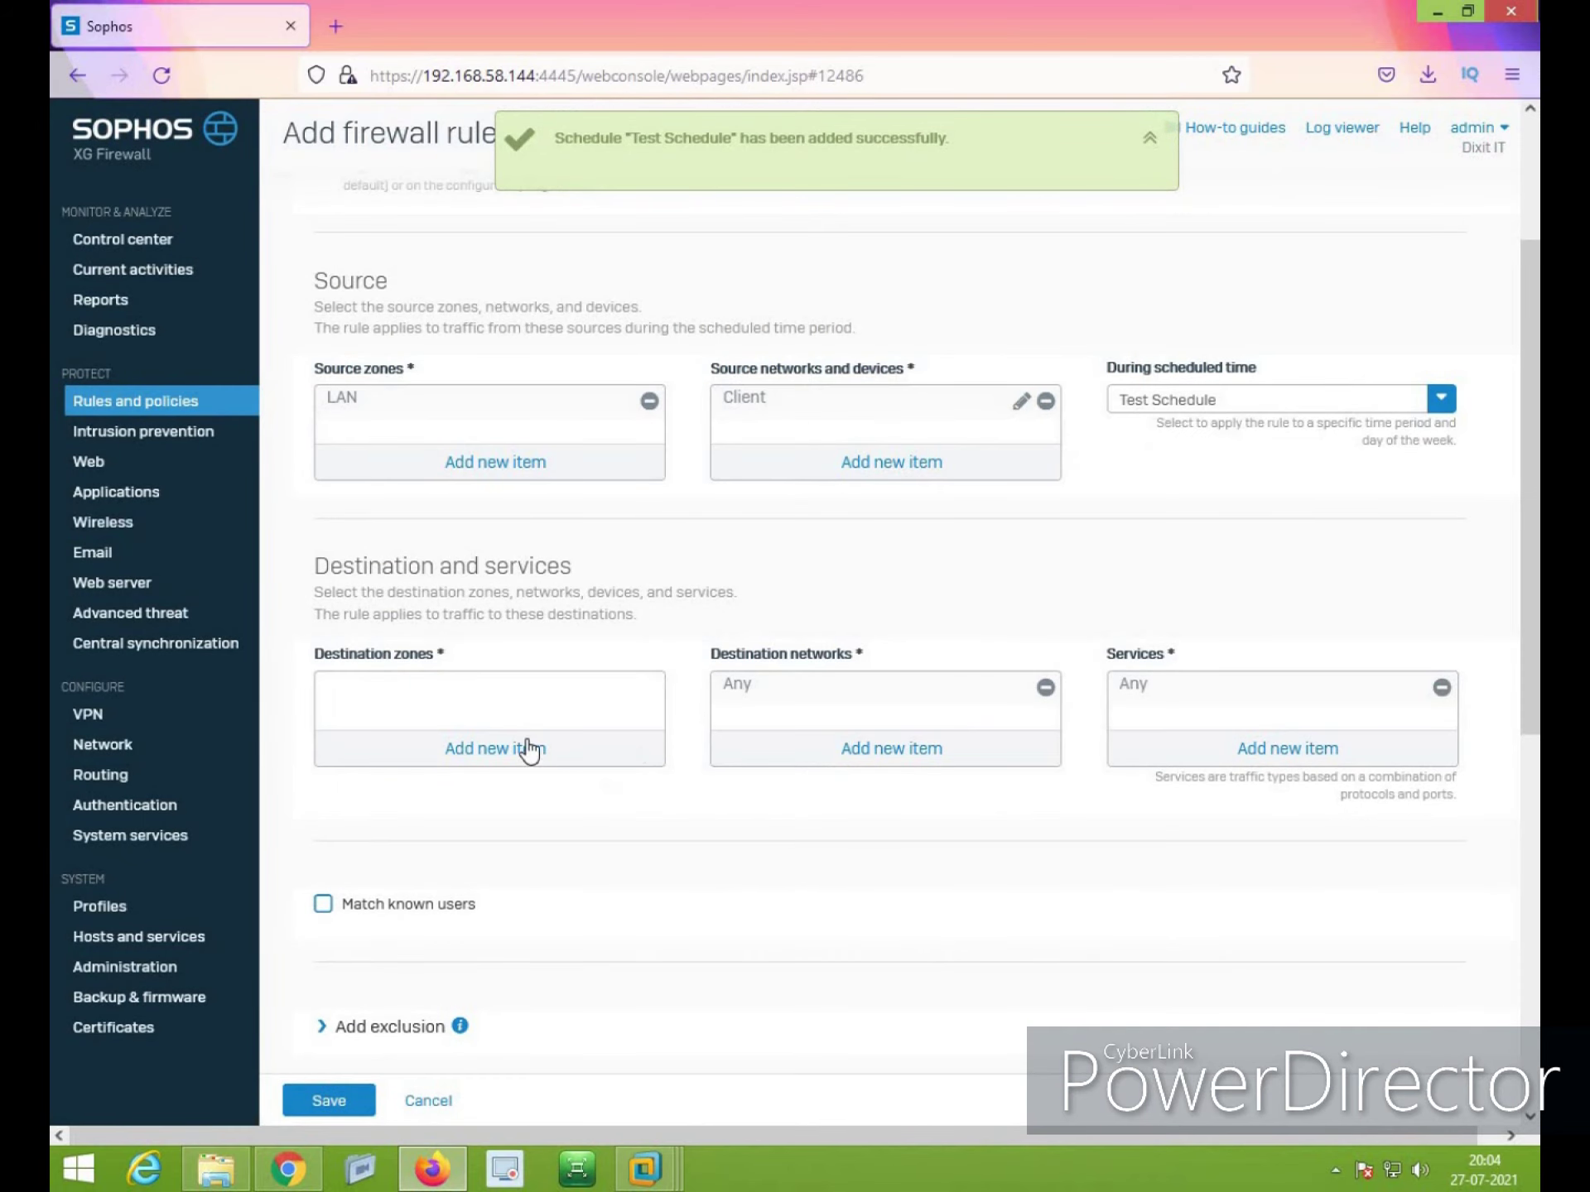
# Set the destination zone to WAN and replace Any with *.google.com as destination network
pyautogui.click(497, 750)
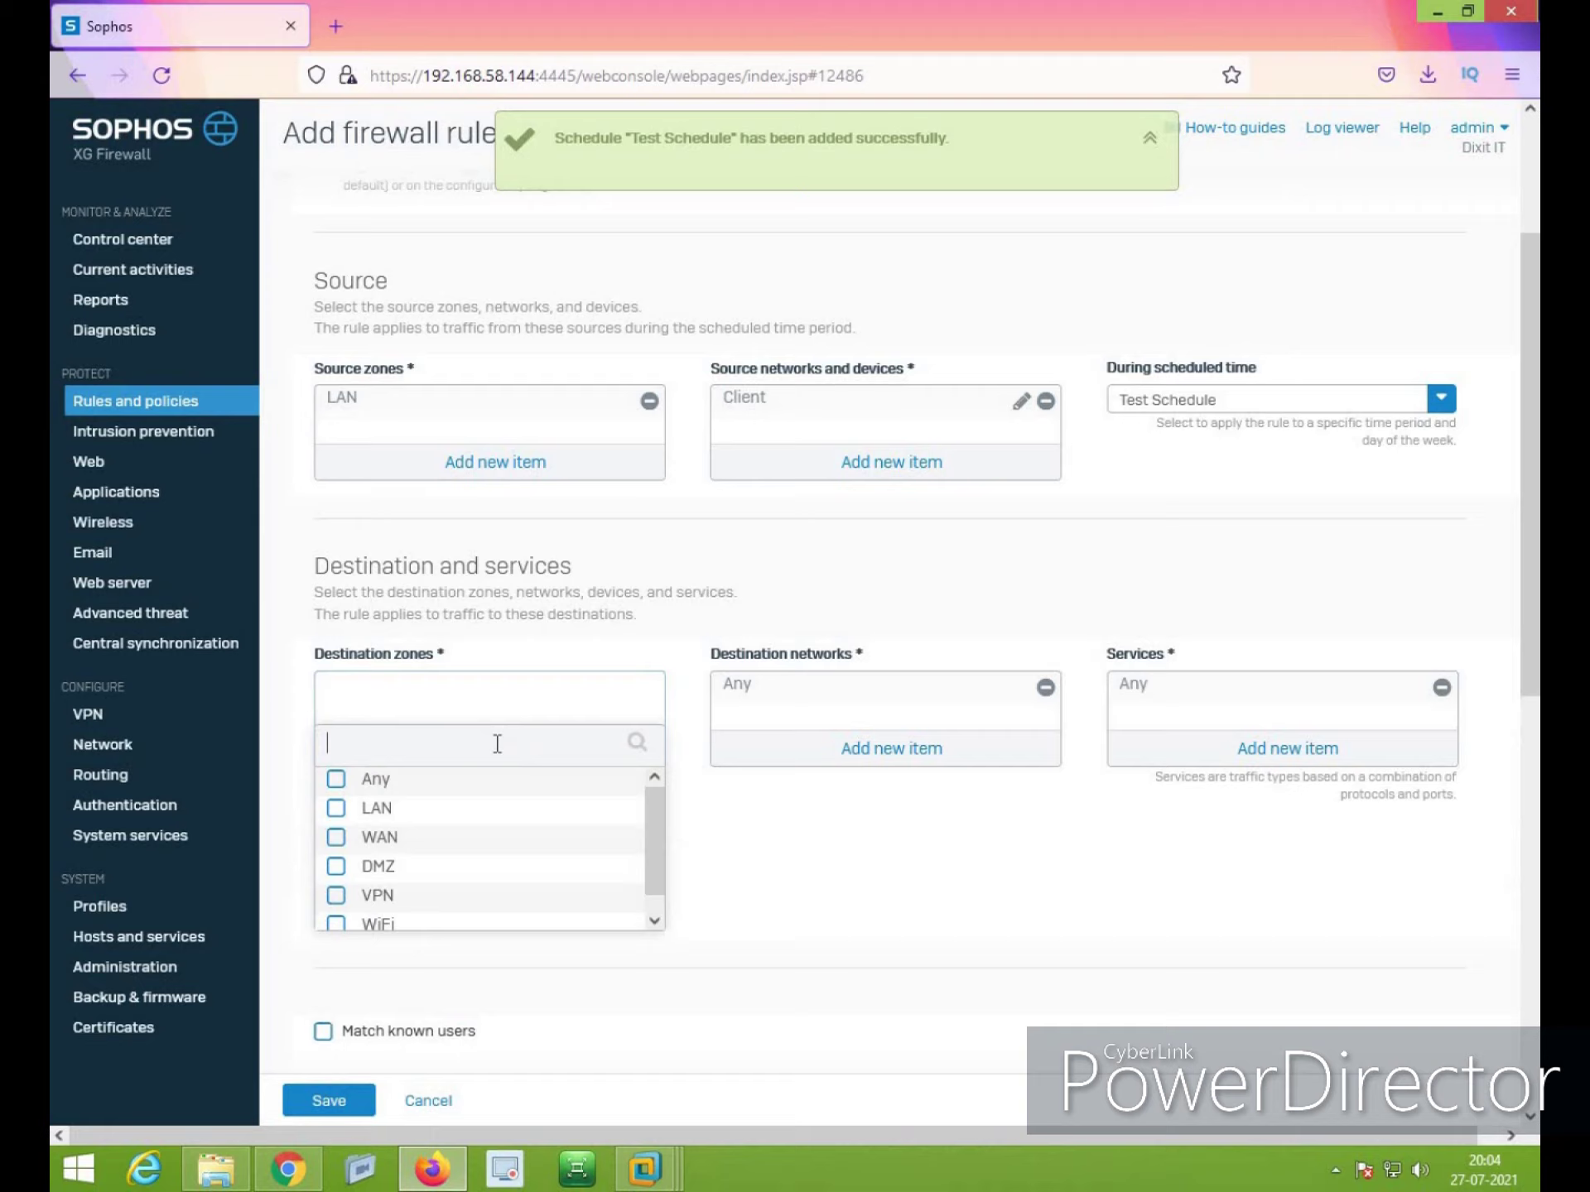
pyautogui.click(337, 837)
pyautogui.click(472, 949)
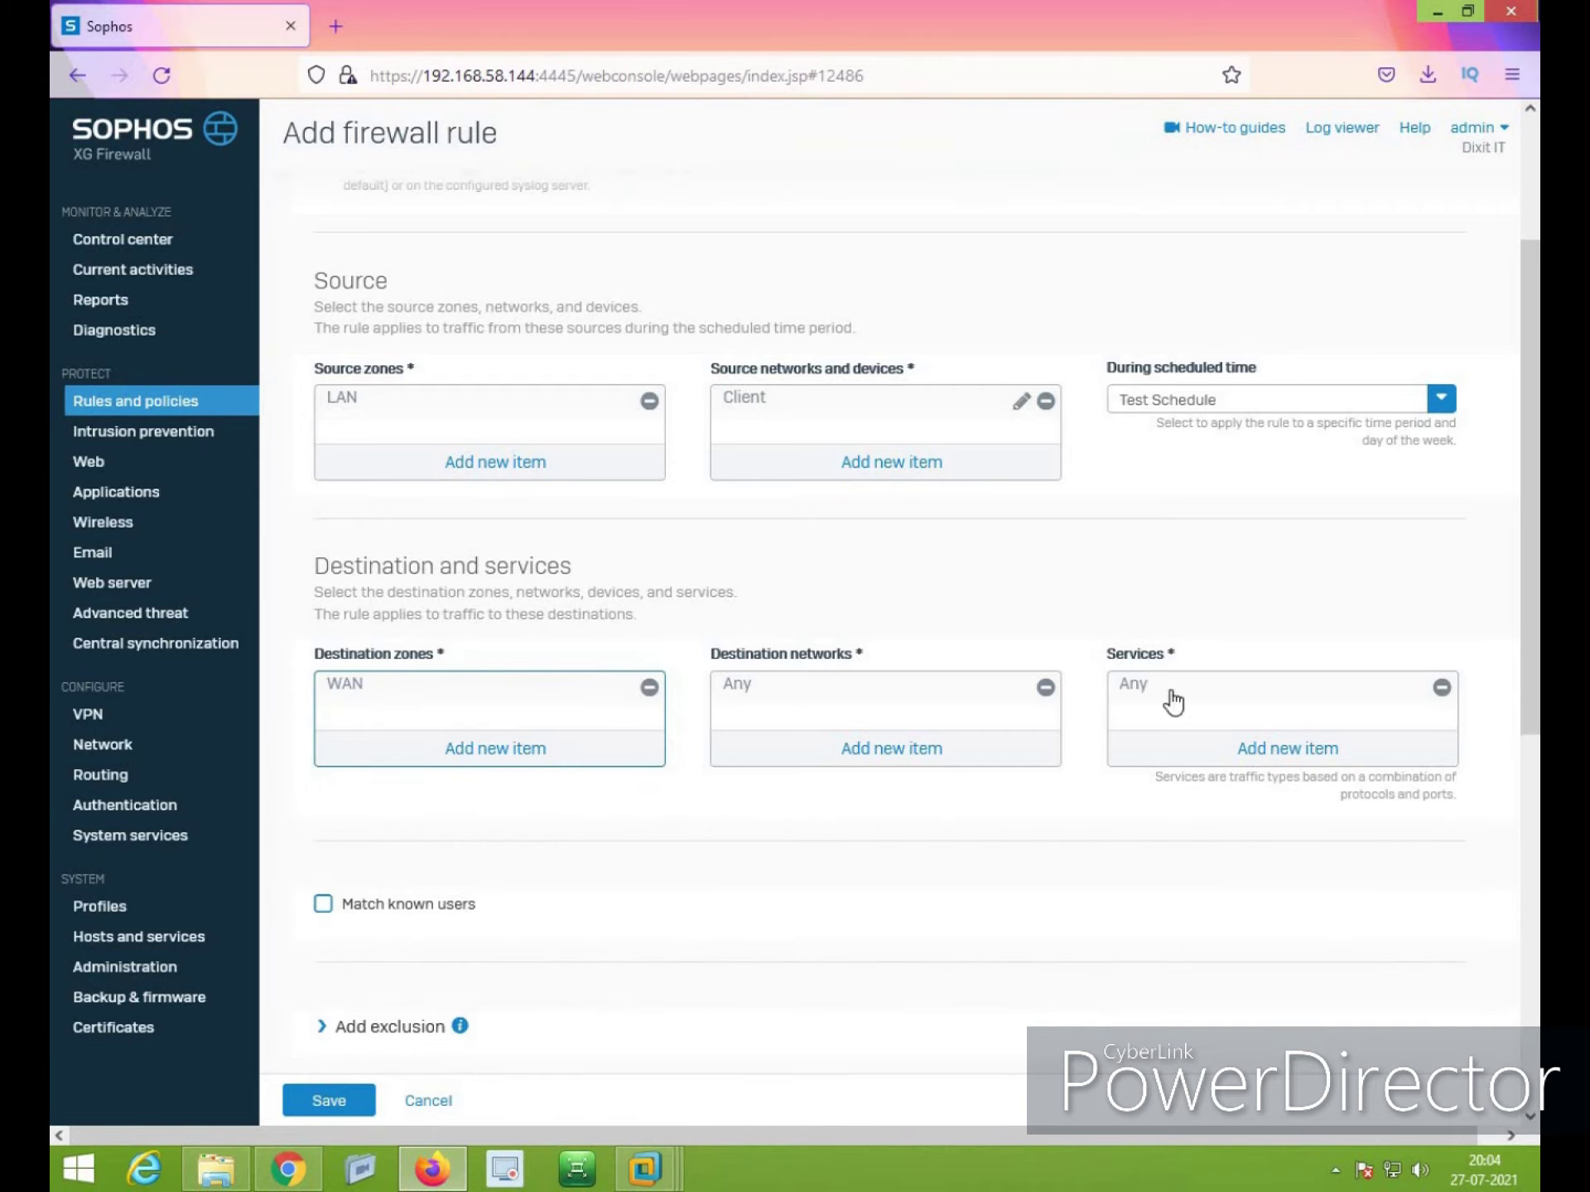
pyautogui.click(1045, 688)
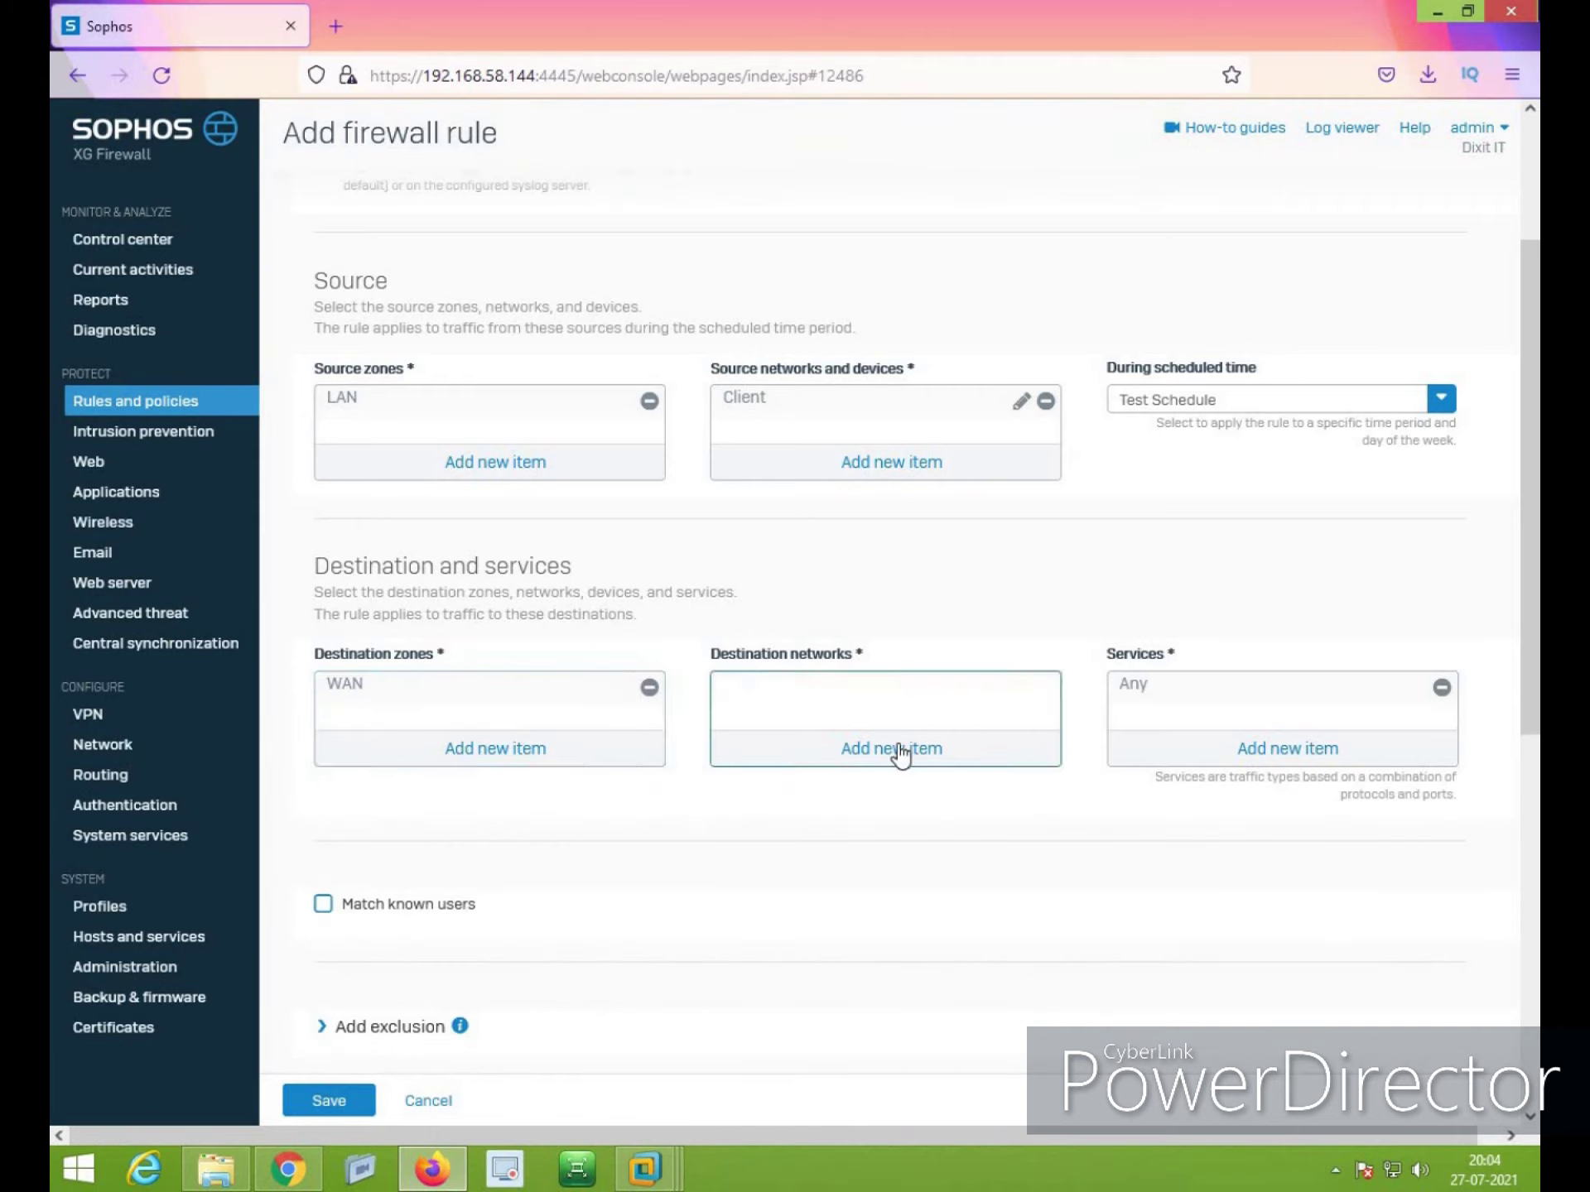
pyautogui.click(894, 749)
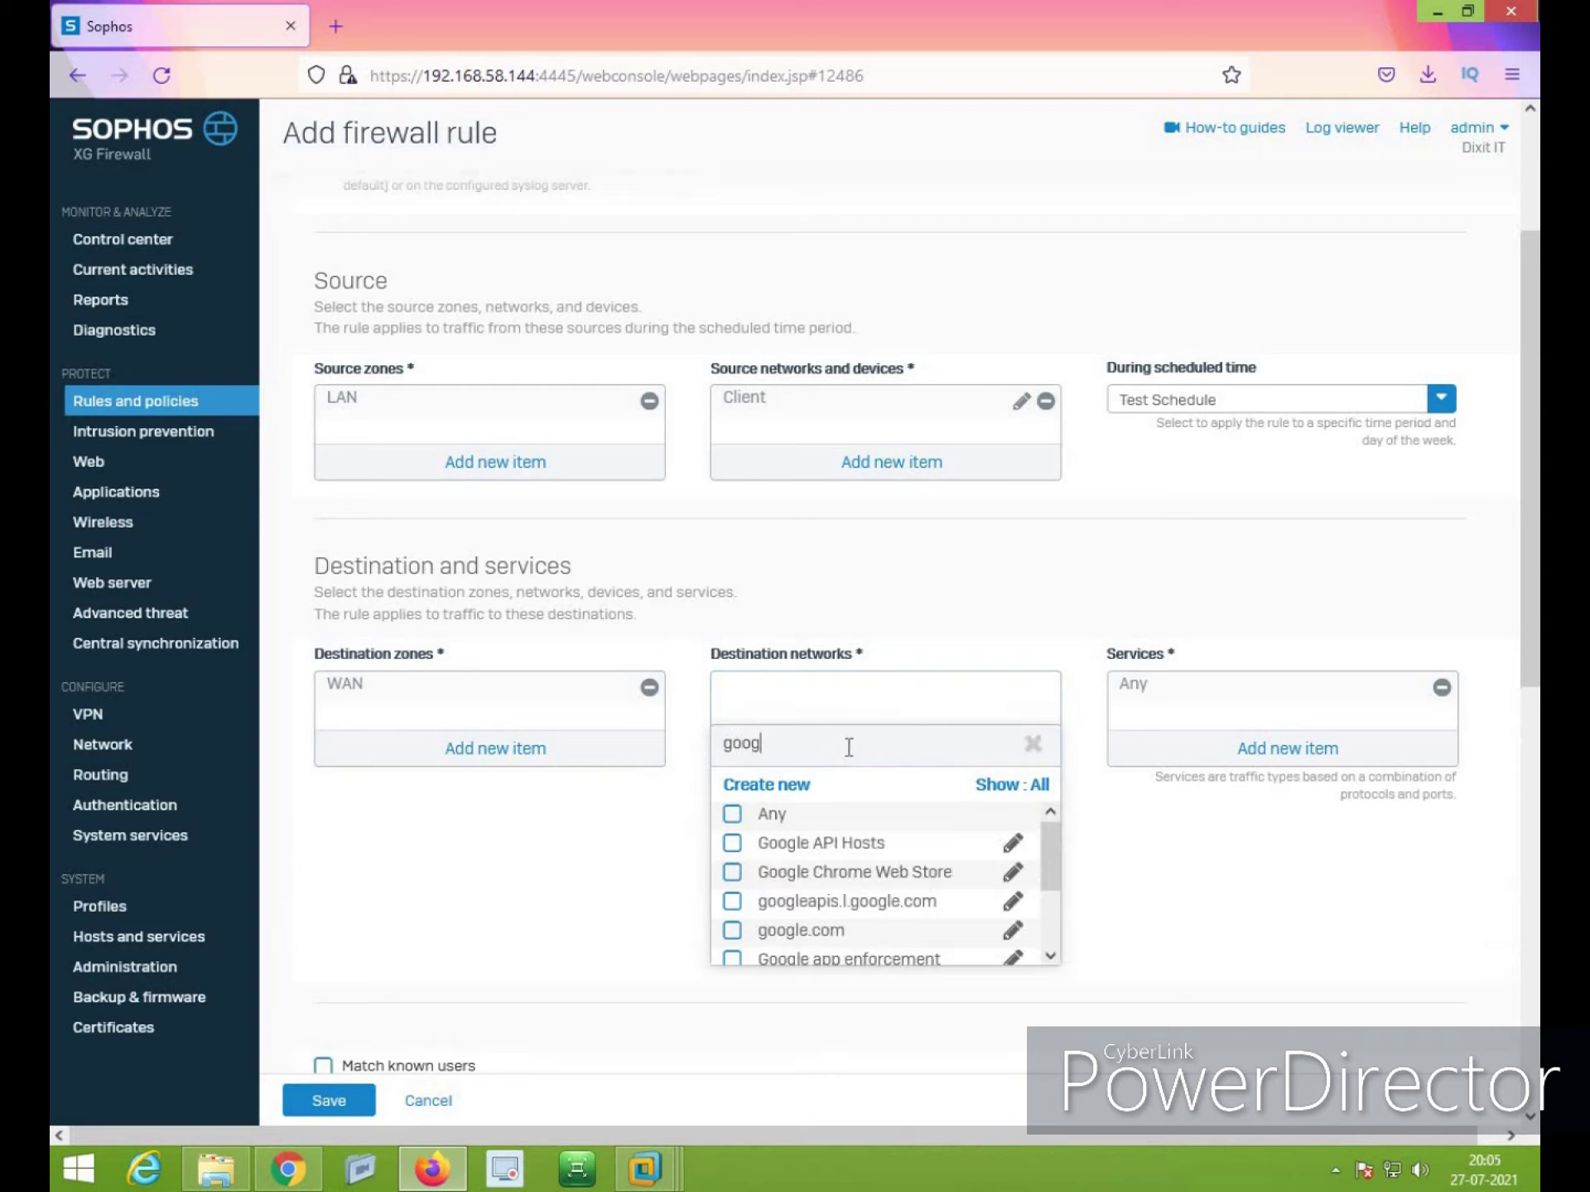
pyautogui.press('BackSpace')
pyautogui.press('BackSpace')
pyautogui.press('BackSpace')
pyautogui.press('BackSpace')
pyautogui.press('BackSpace')
pyautogui.write('*')
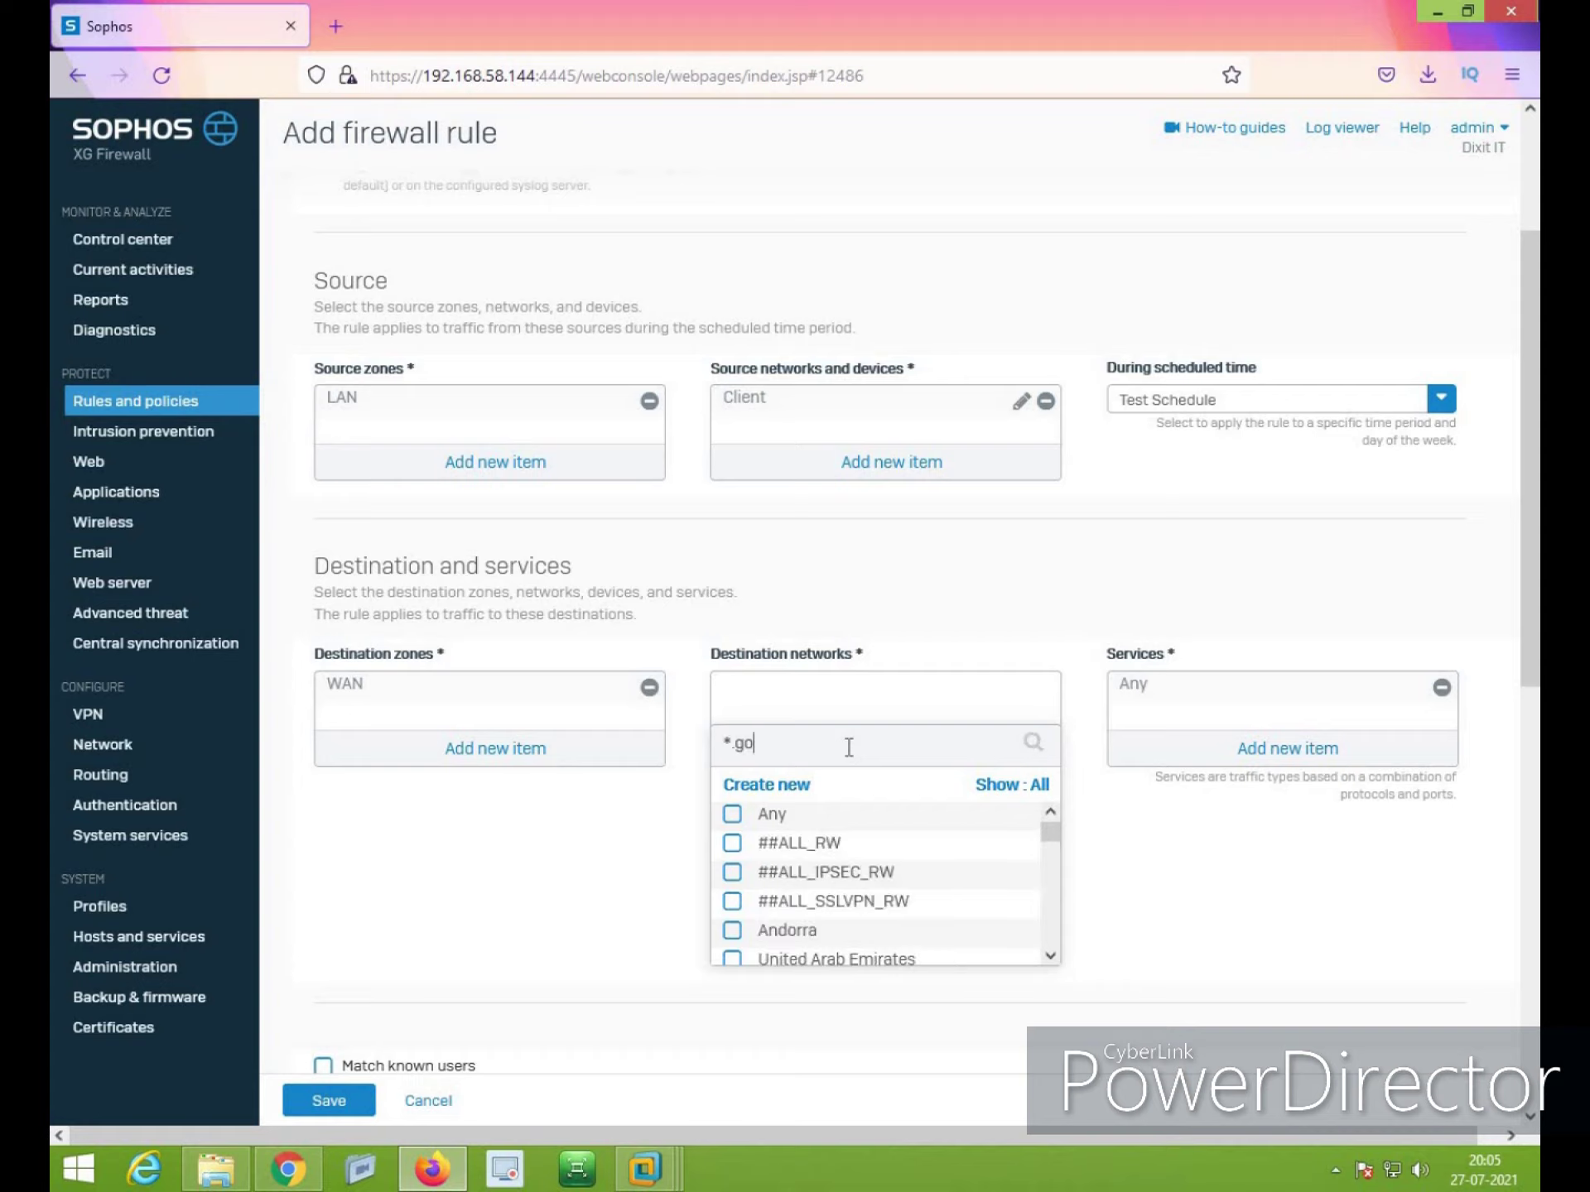
pyautogui.write('.goo')
pyautogui.click(823, 903)
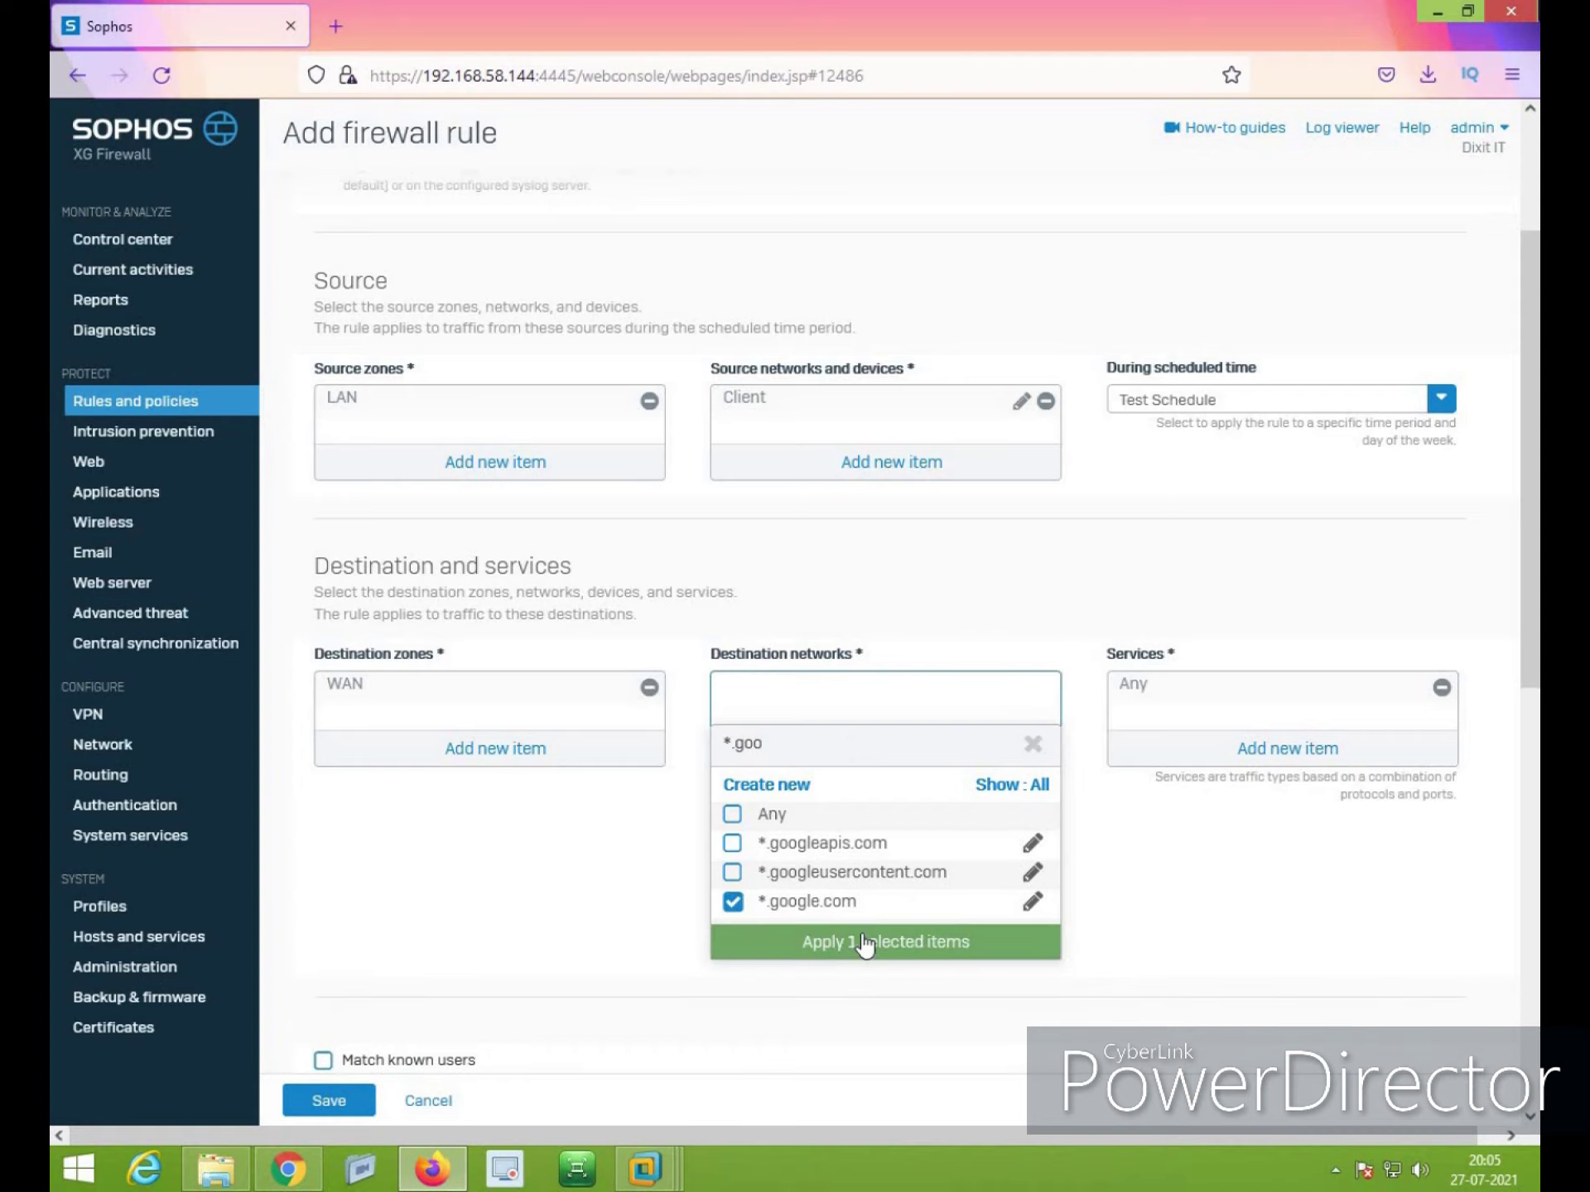
pyautogui.click(863, 948)
# Add Test URL and Test2 as further destination networks
pyautogui.click(883, 749)
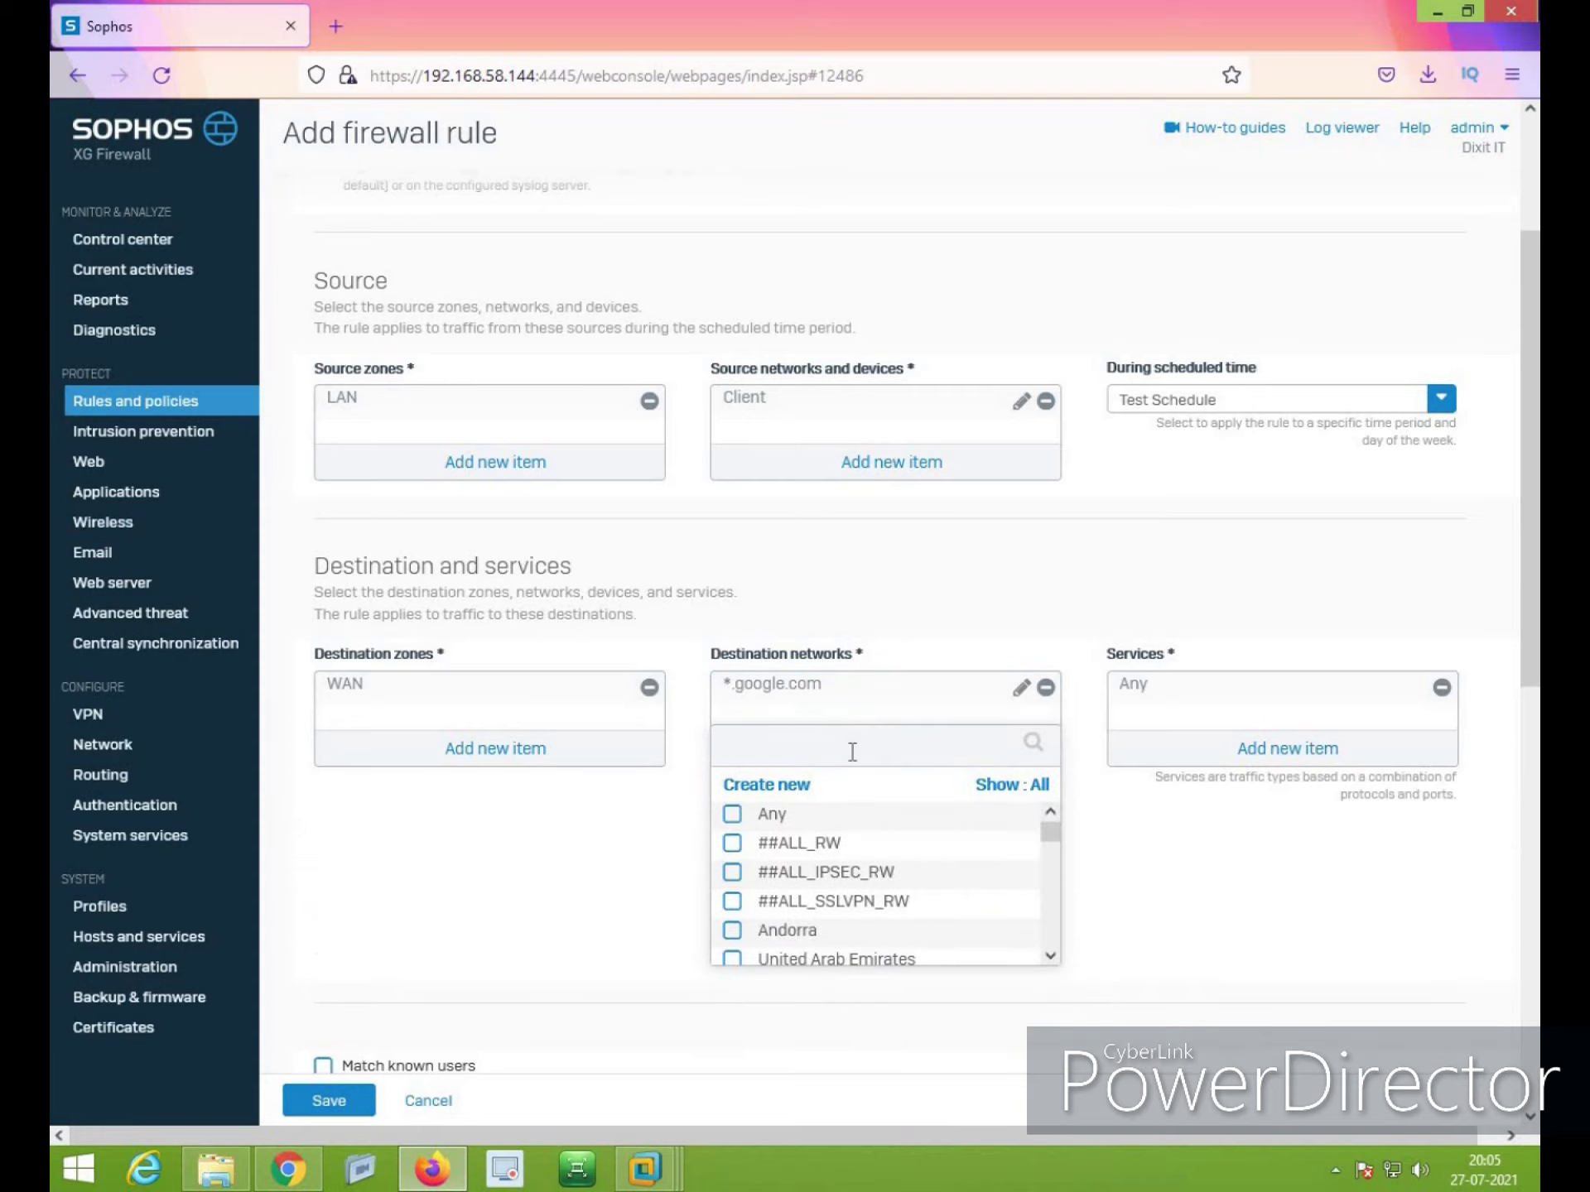
pyautogui.write('tes')
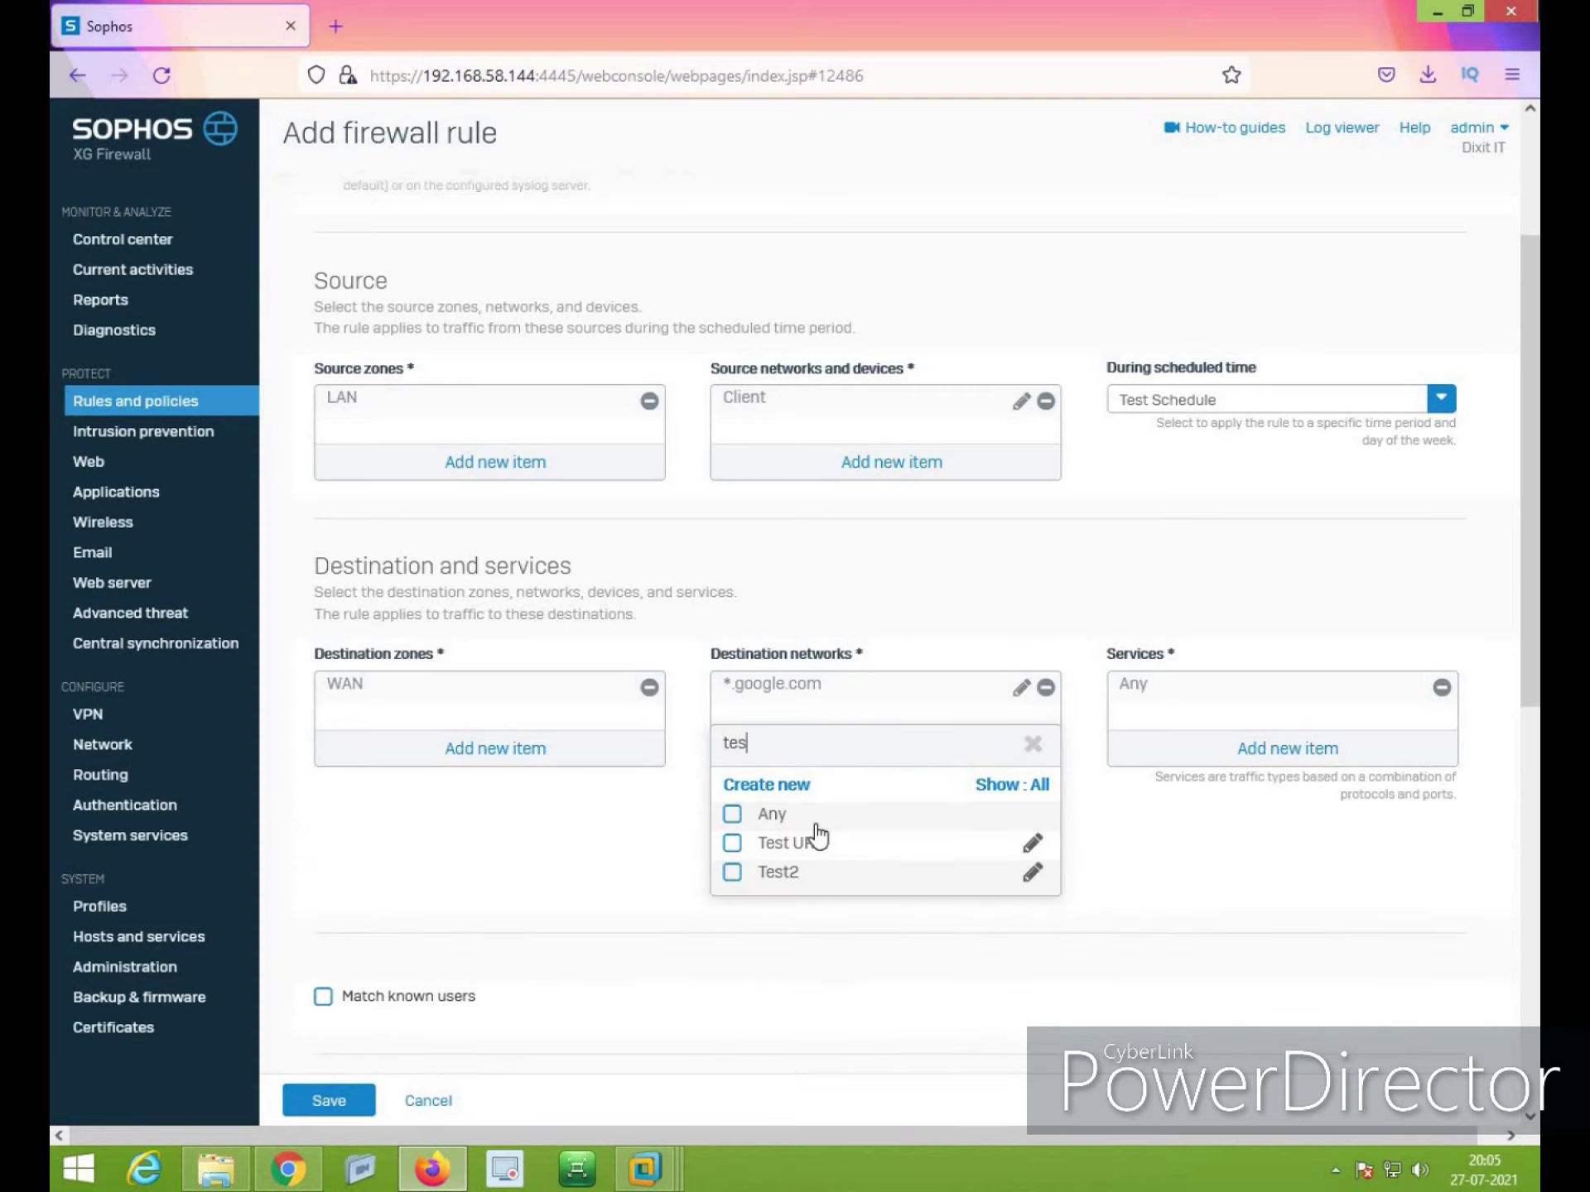
pyautogui.click(765, 845)
pyautogui.click(775, 878)
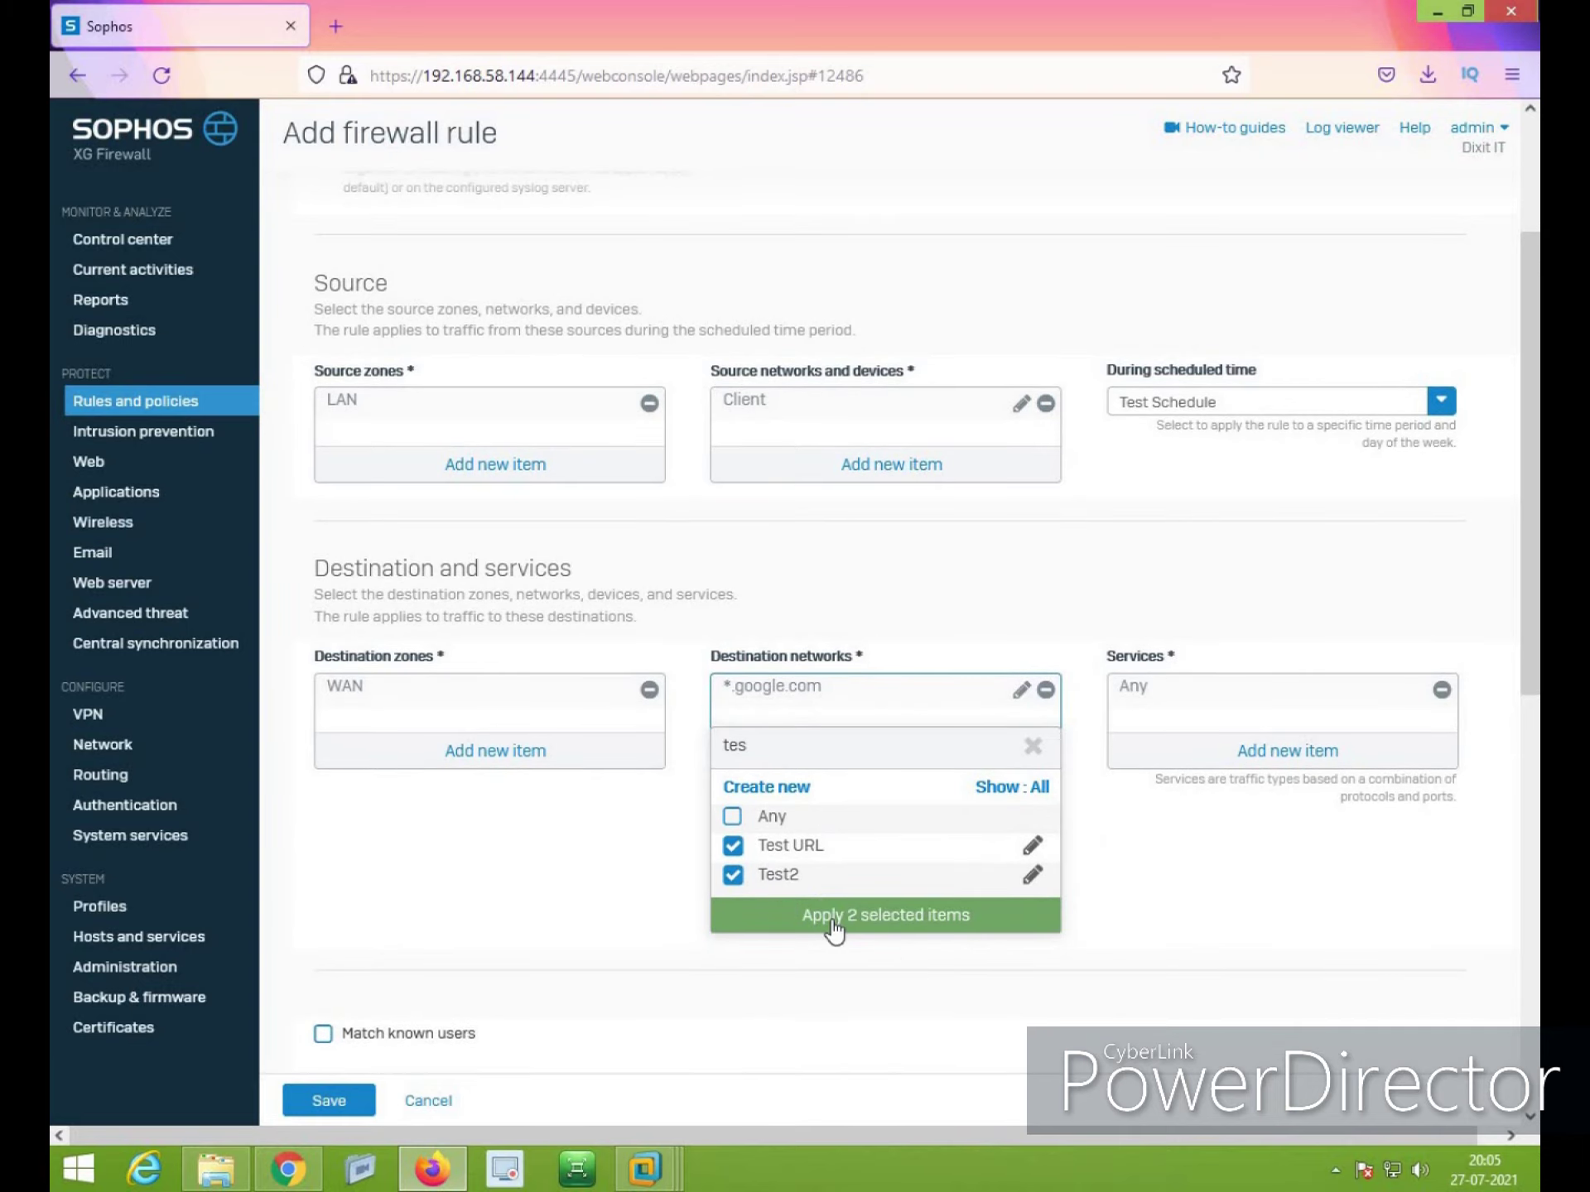
pyautogui.click(891, 931)
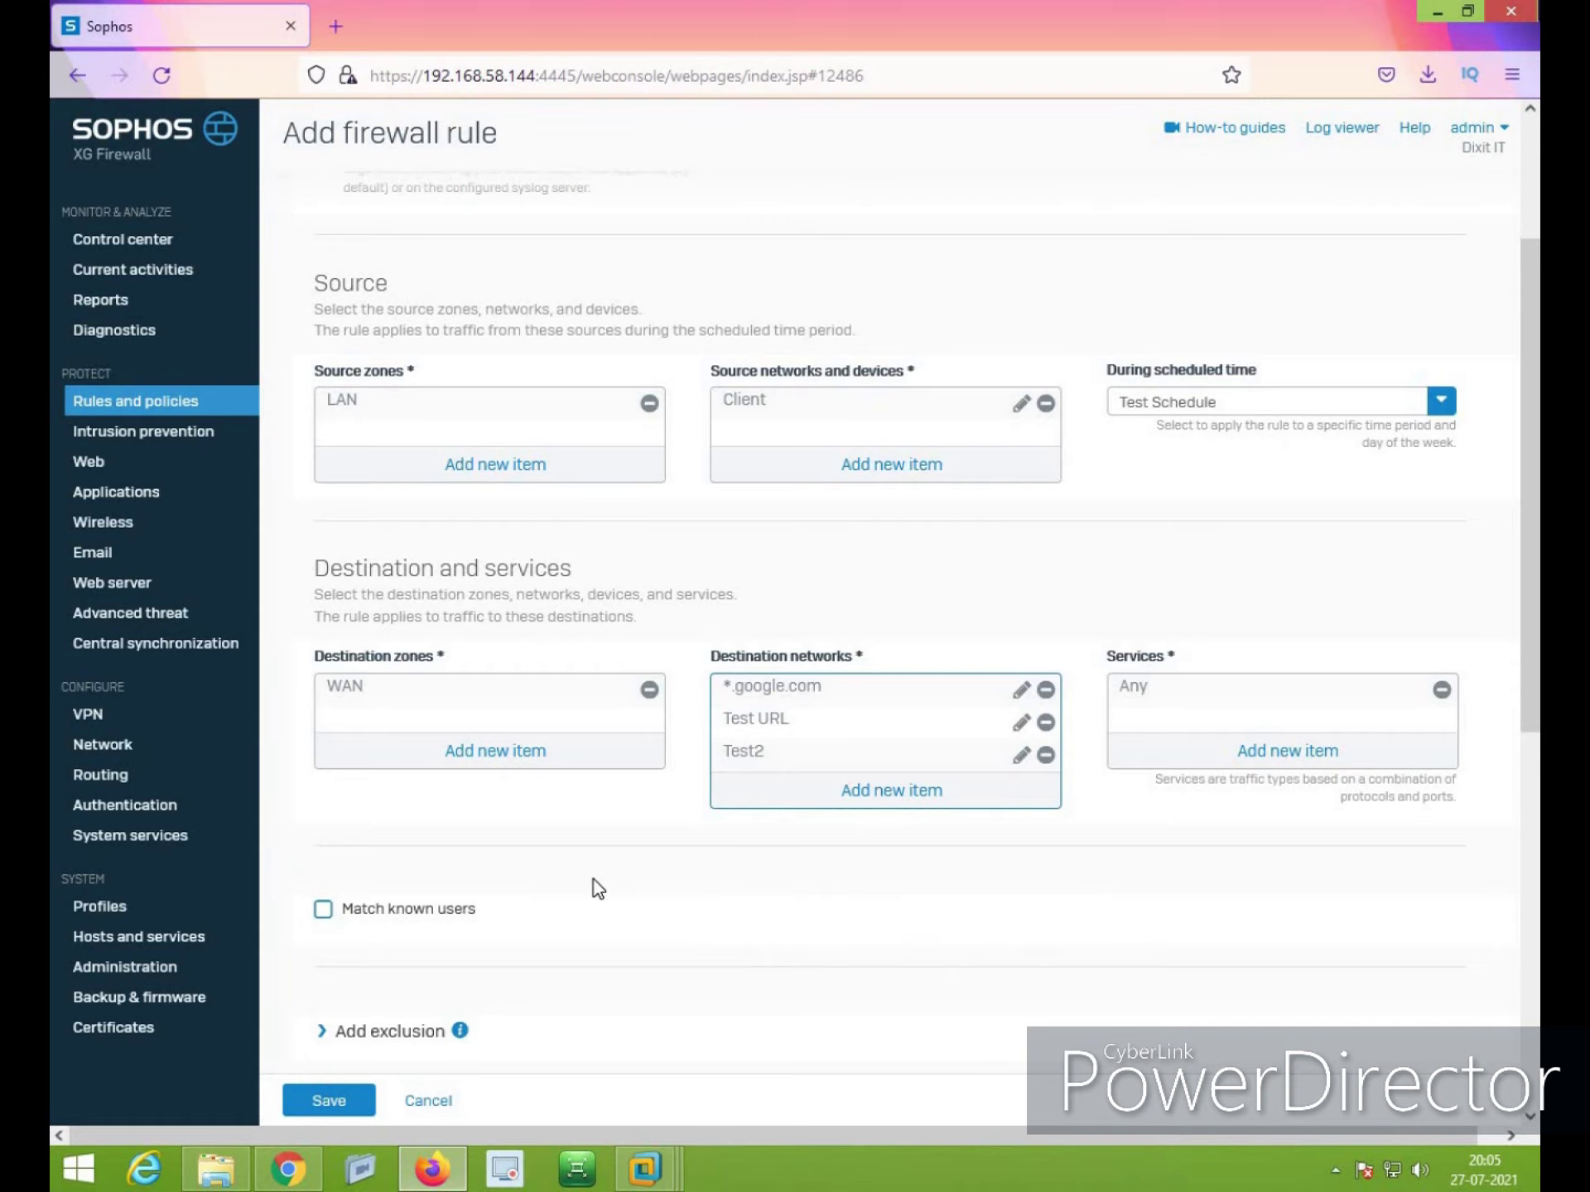
pyautogui.scroll(-3, 596, 889)
pyautogui.click(412, 906)
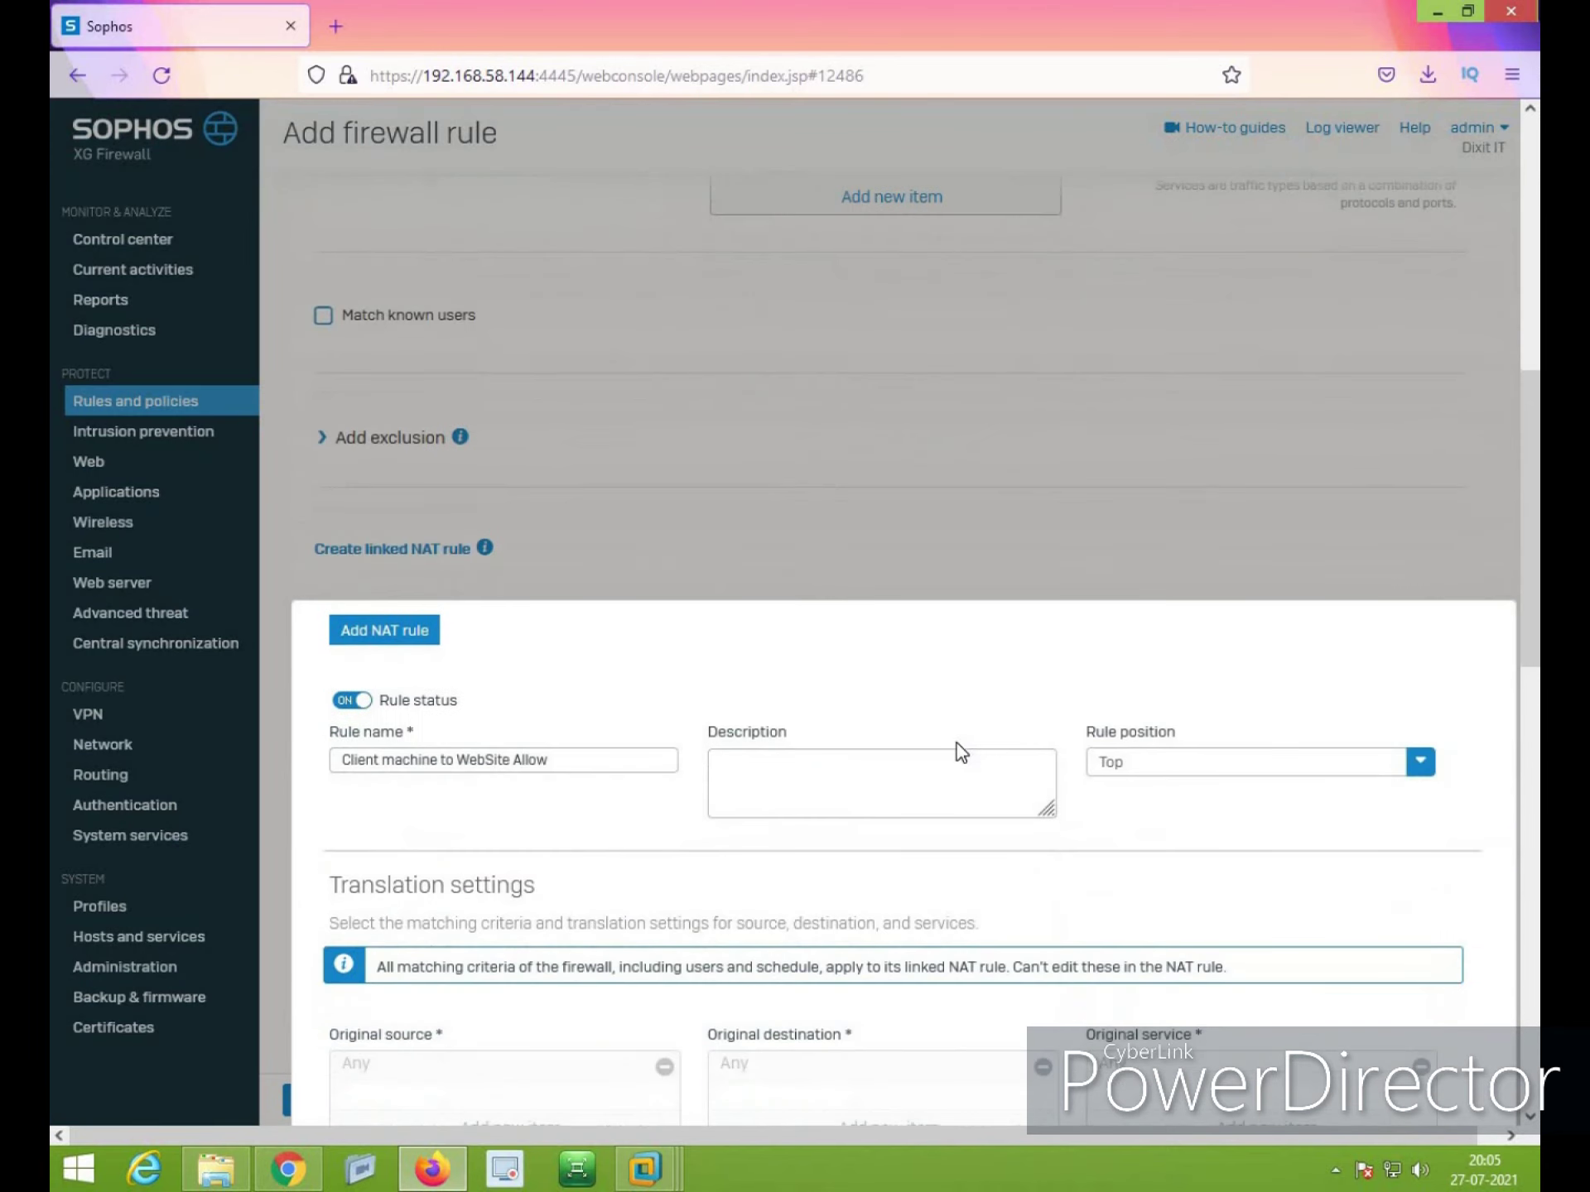
# Set the linked NAT rule's translated source to MASQ, save it, then save the firewall rule
pyautogui.click(430, 848)
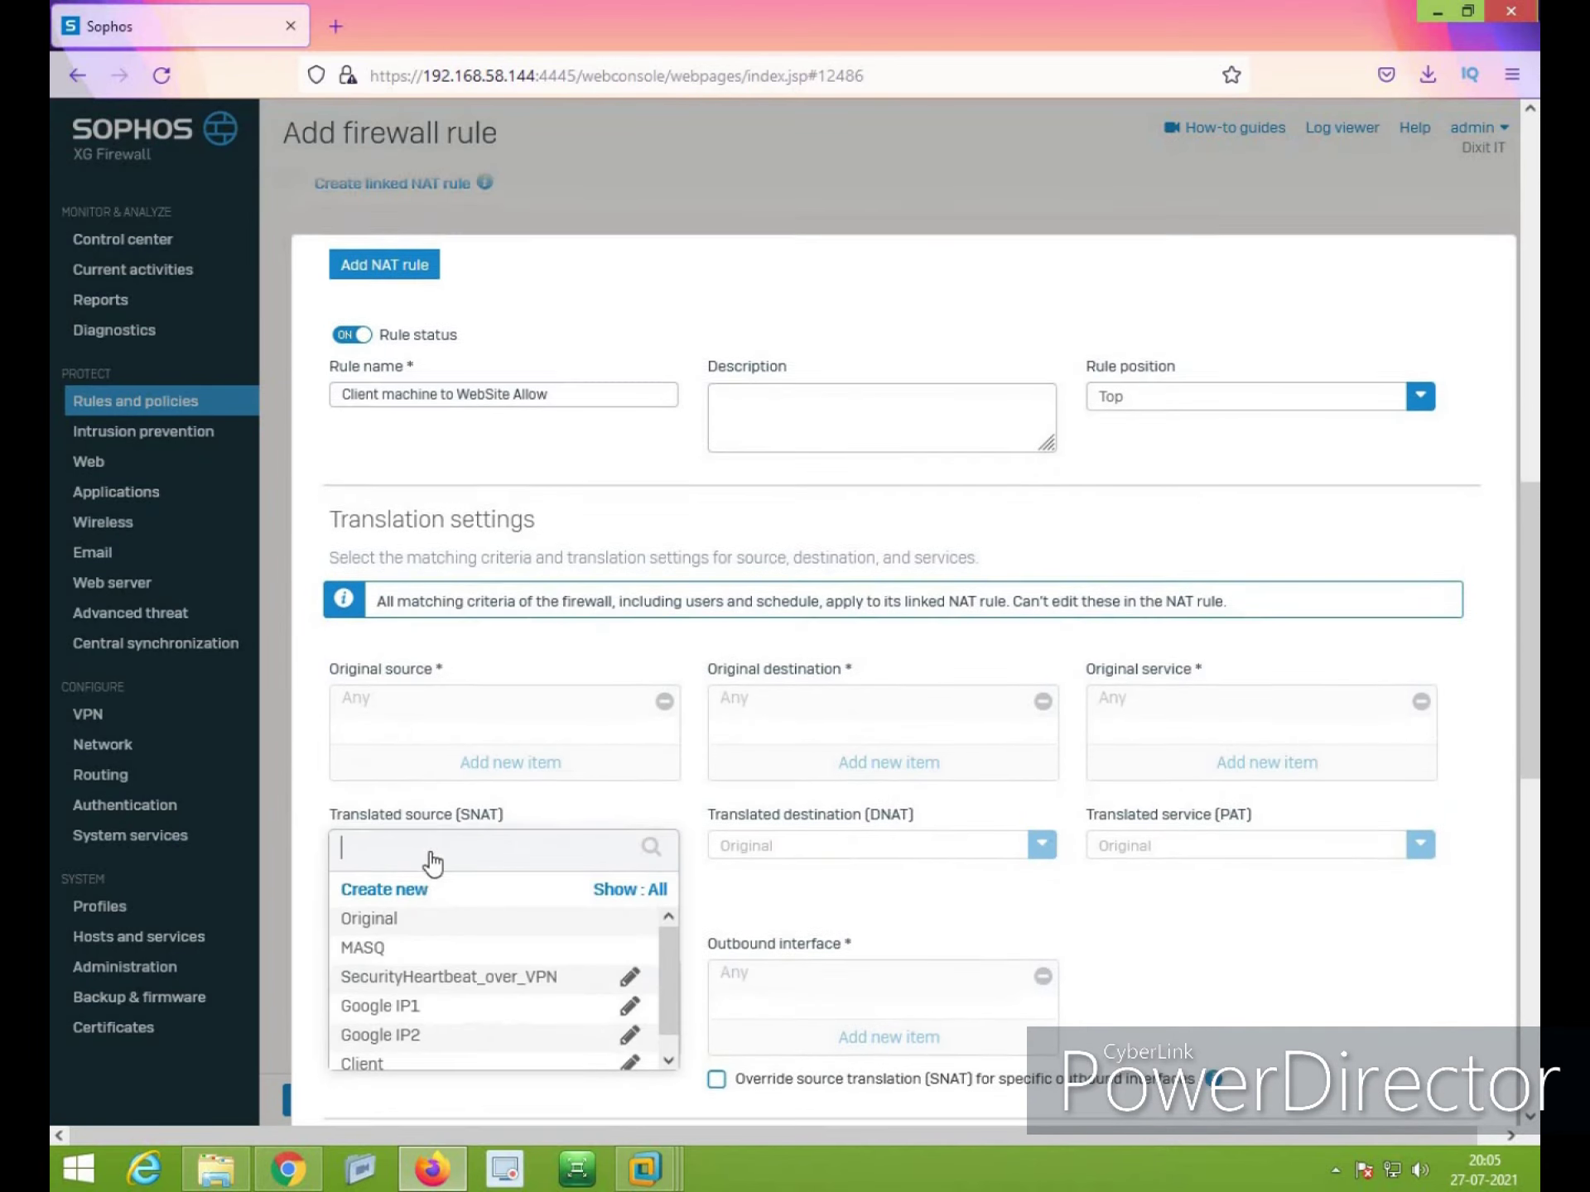
pyautogui.click(365, 927)
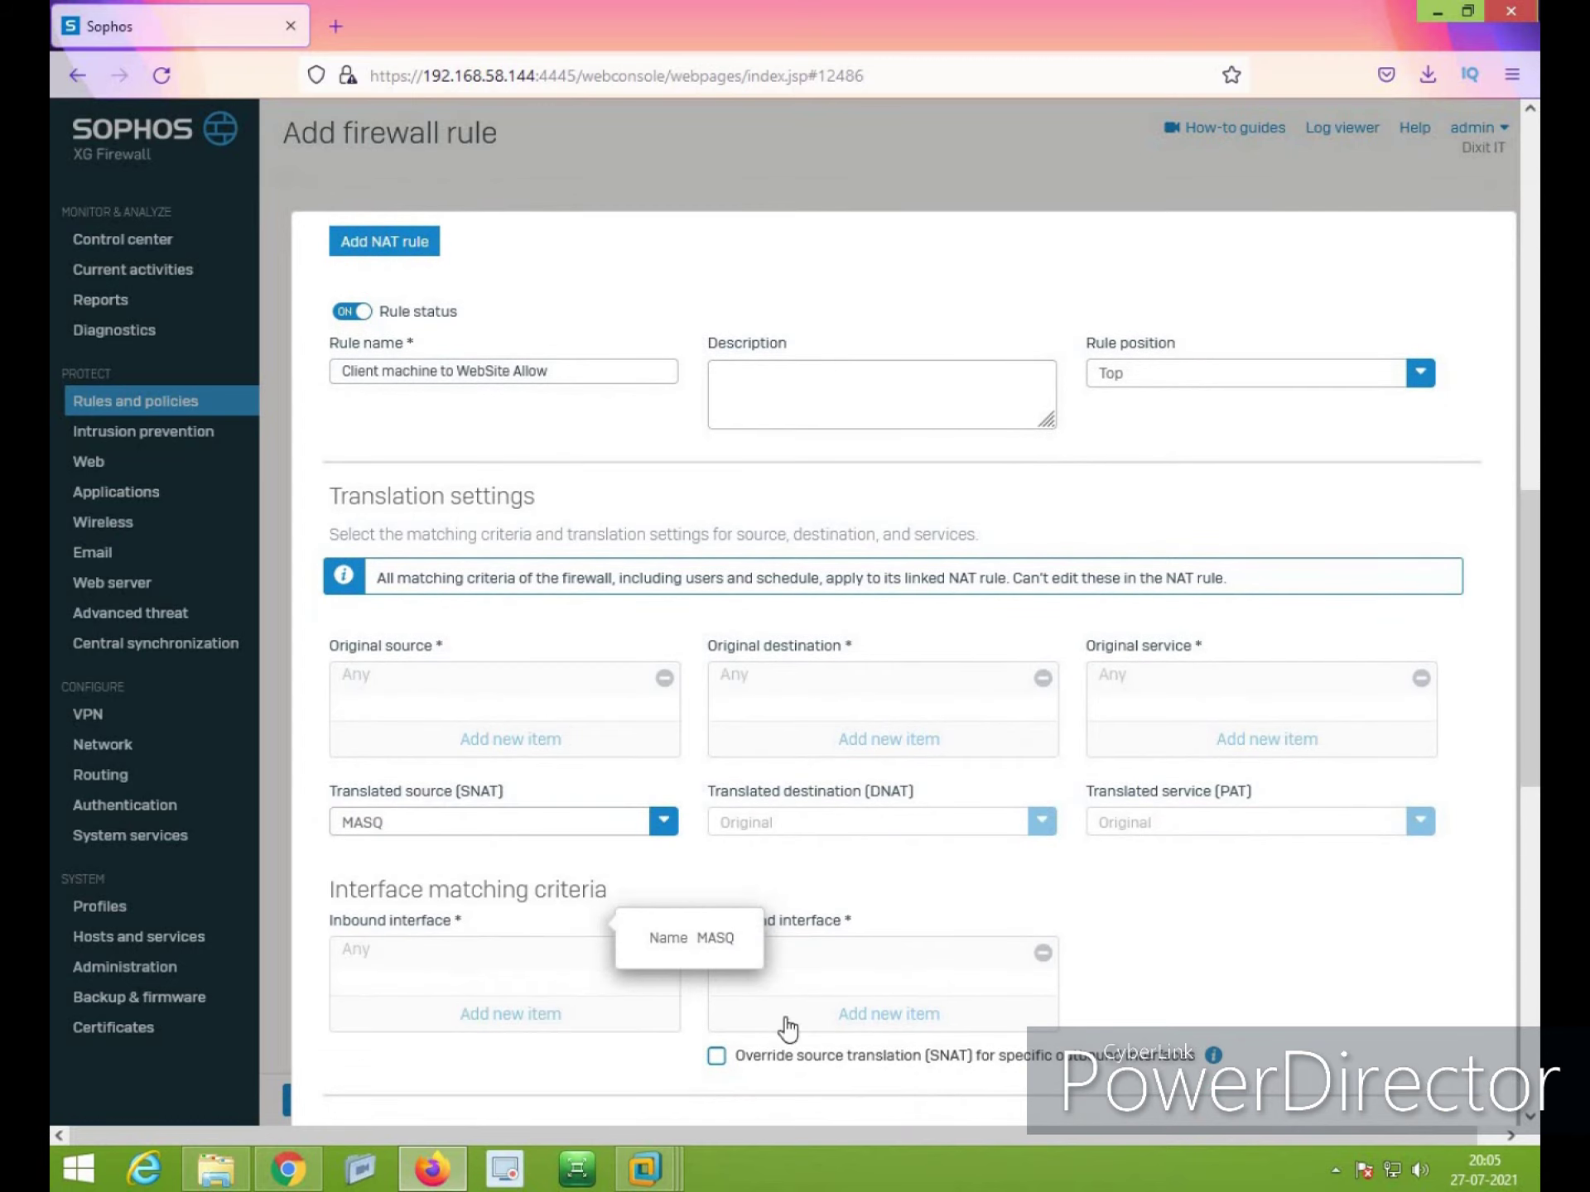
pyautogui.scroll(-4, 788, 1029)
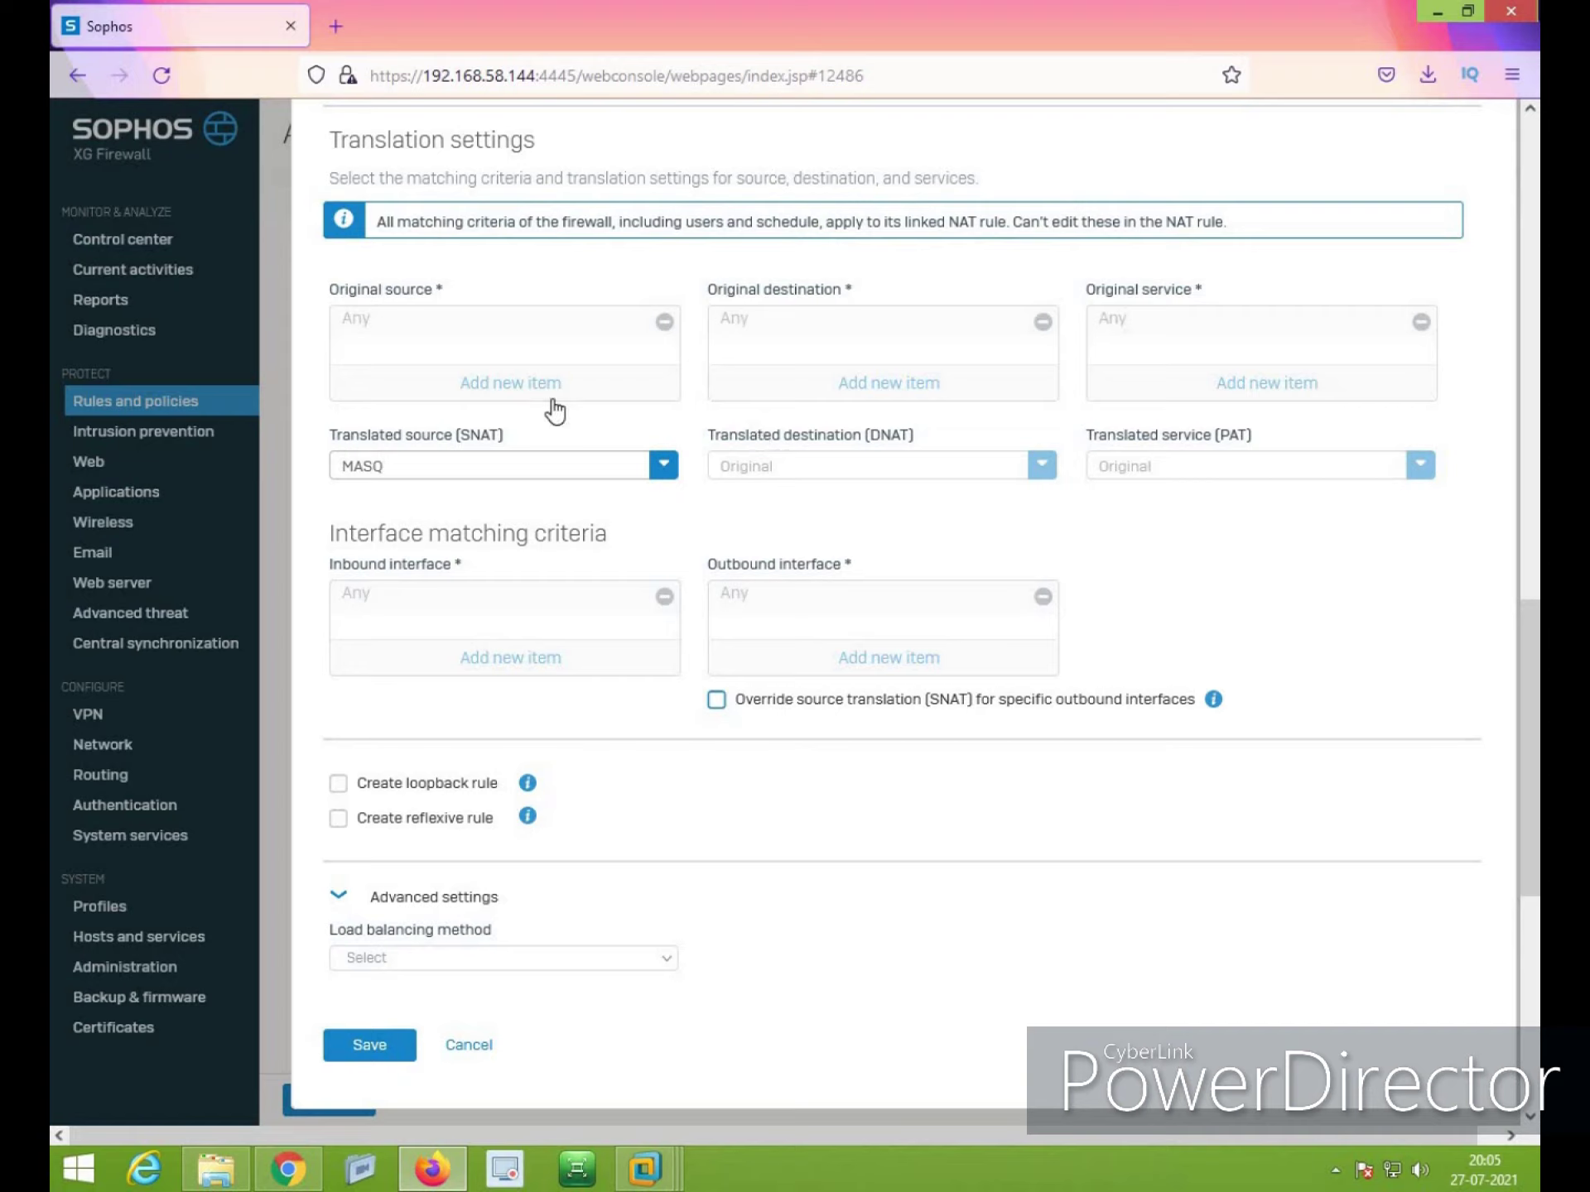
pyautogui.click(380, 1064)
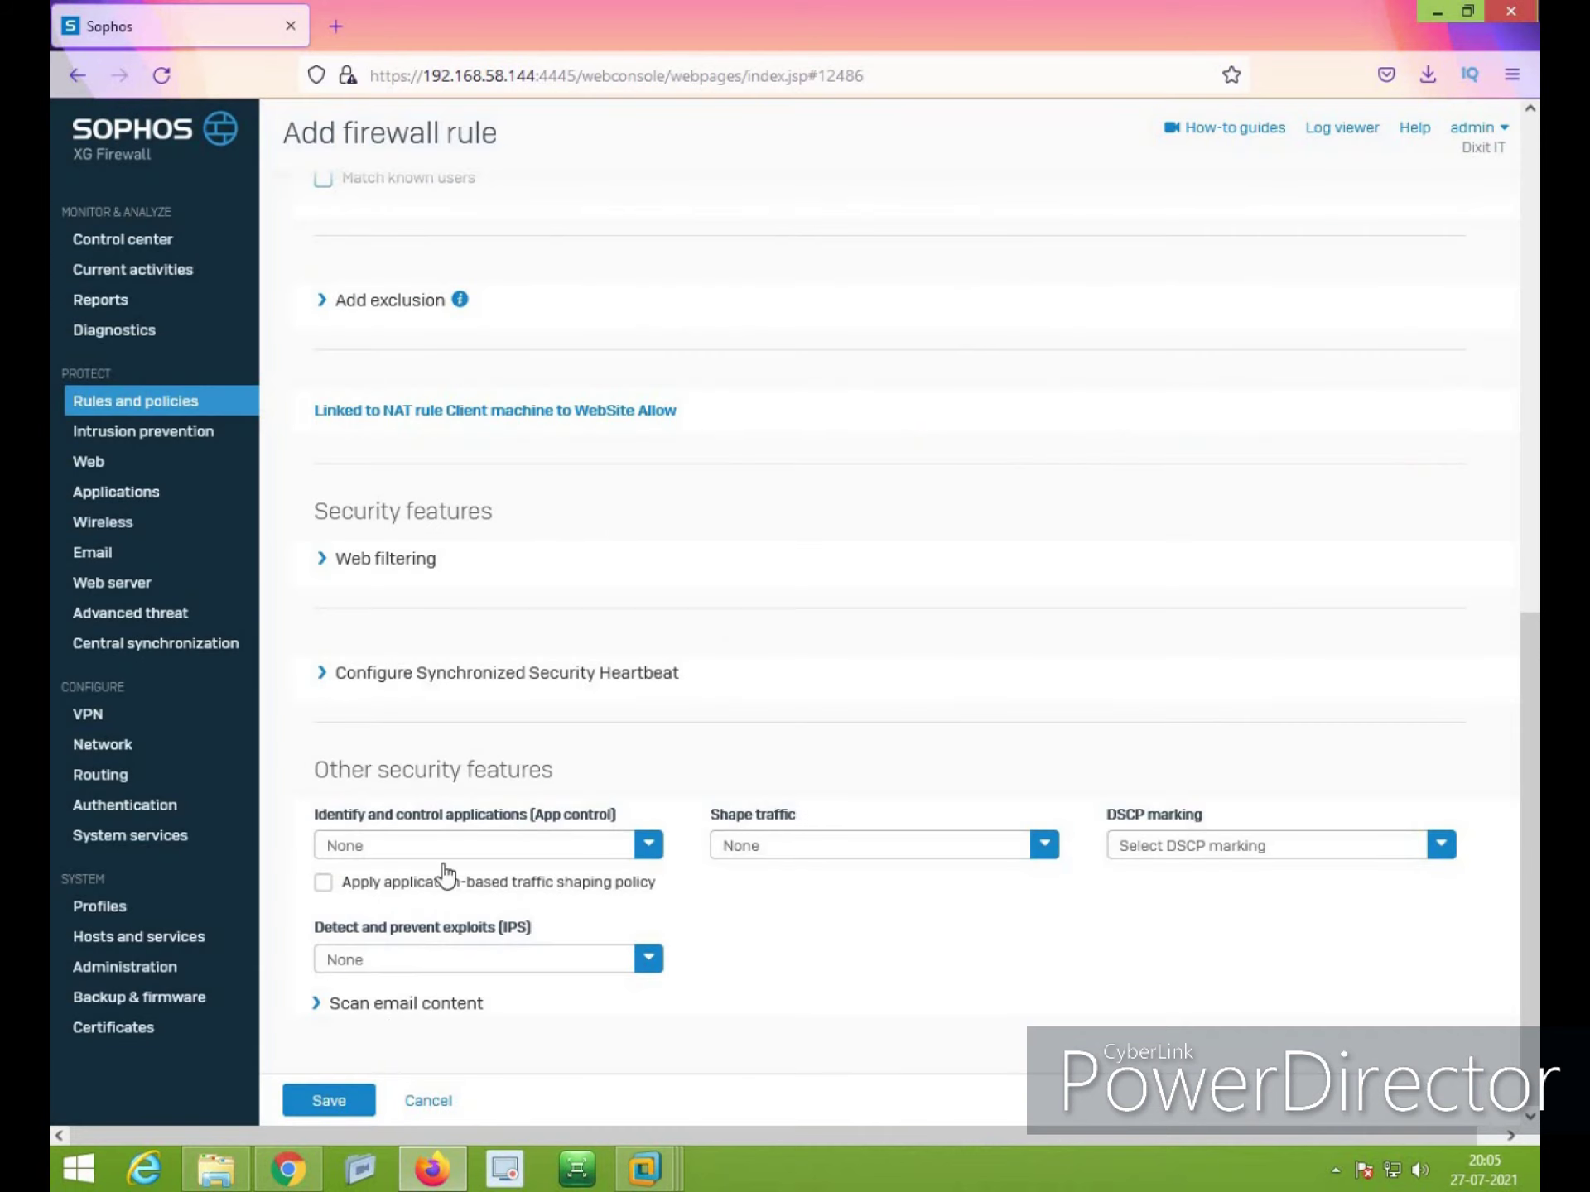
pyautogui.scroll(1, 696, 871)
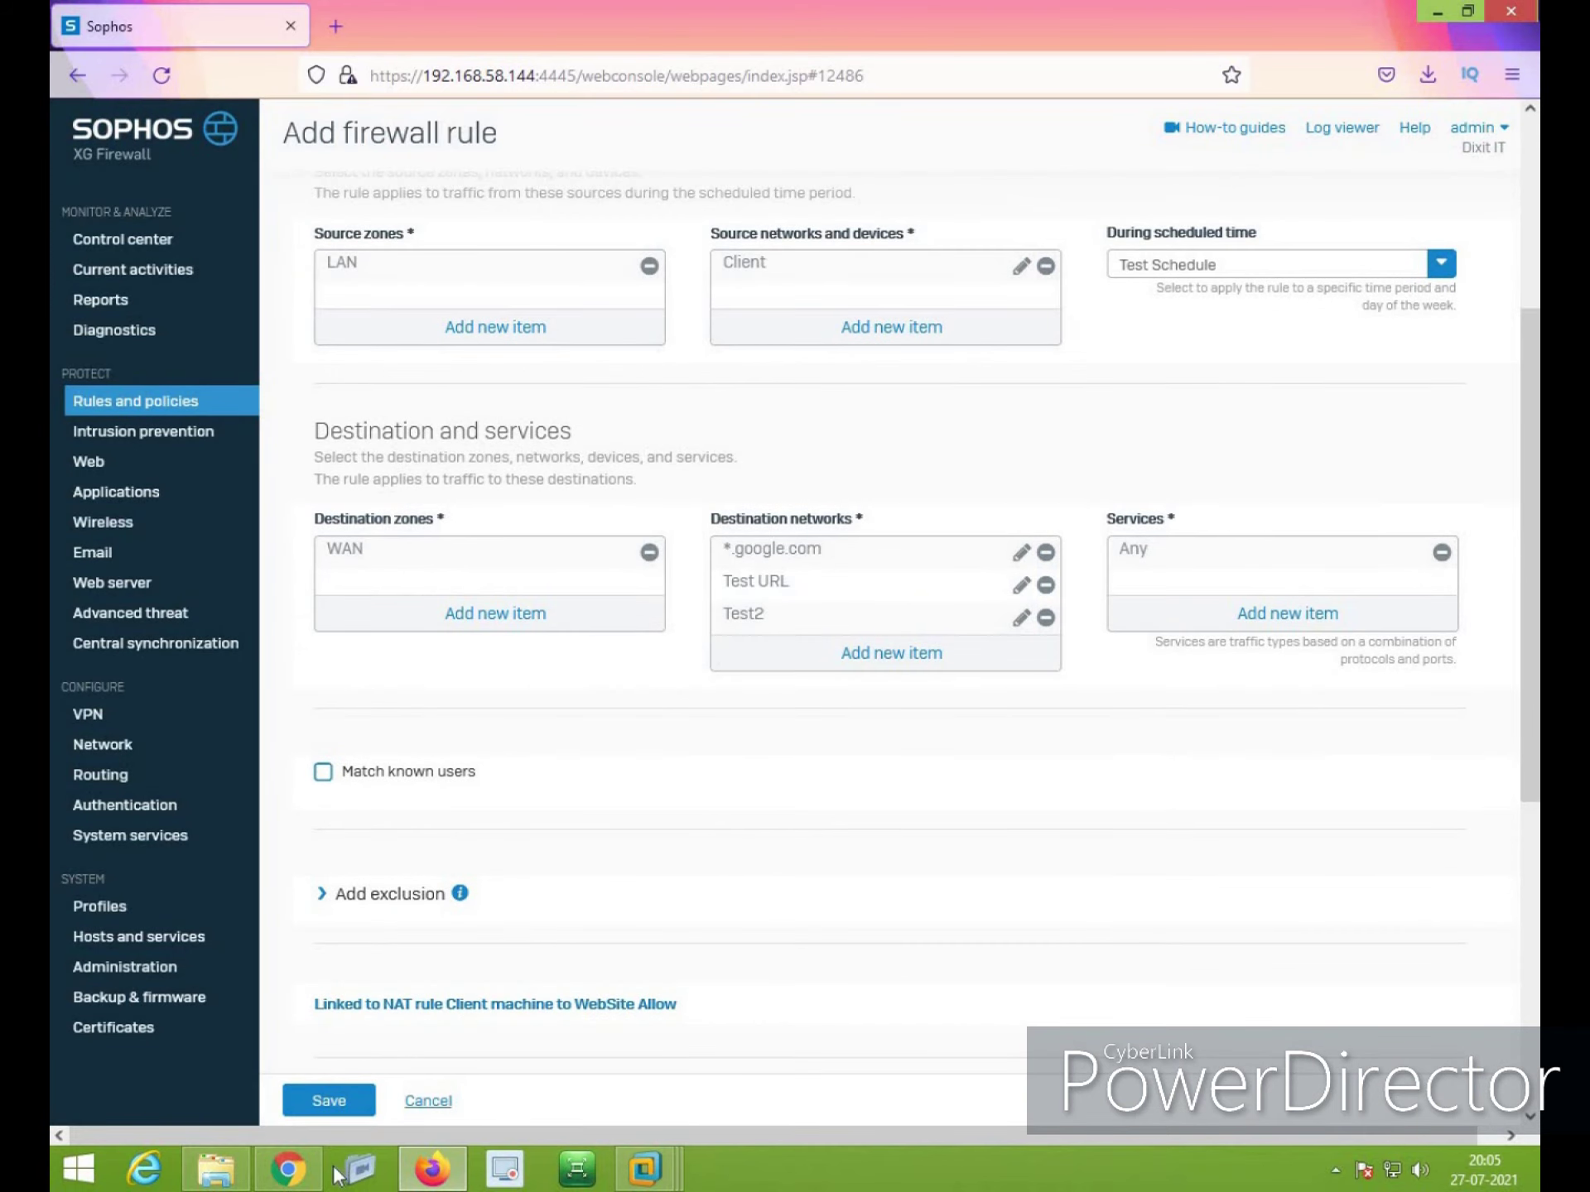
pyautogui.click(333, 1102)
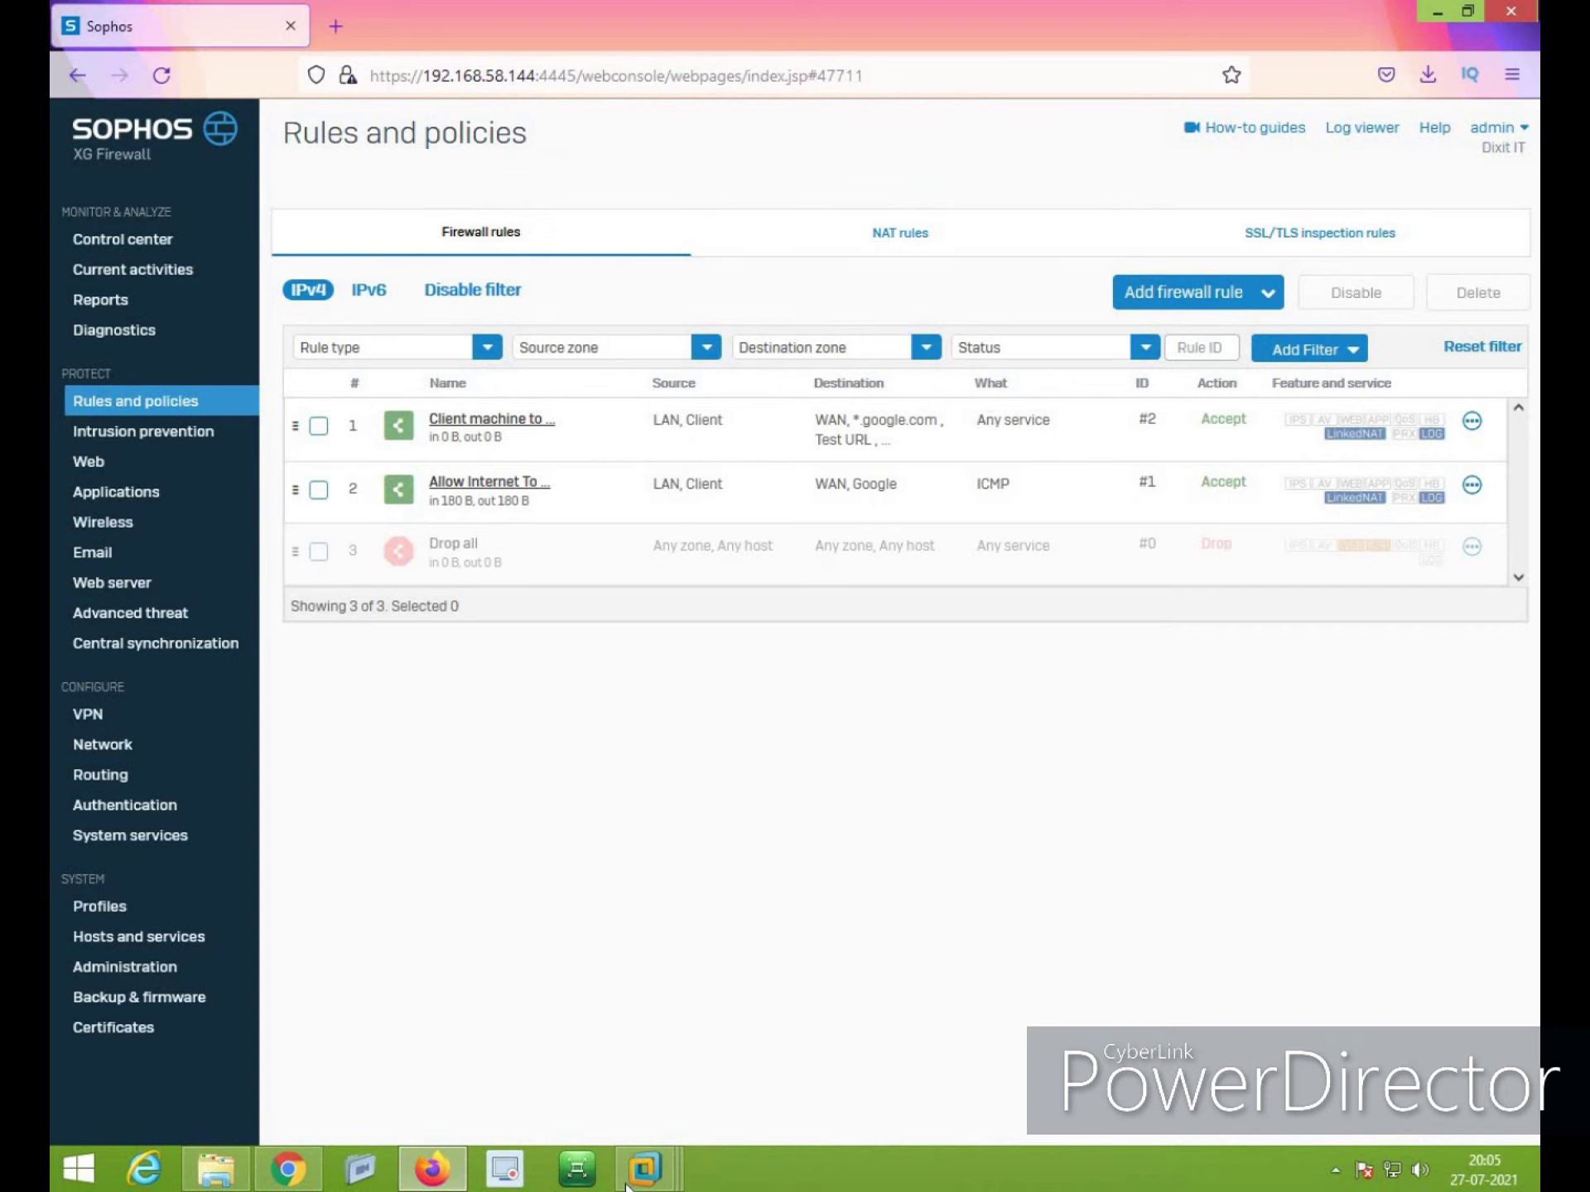
# Bring up the client VM full screen and open Edge's advanced settings
pyautogui.moveTo(645, 1168)
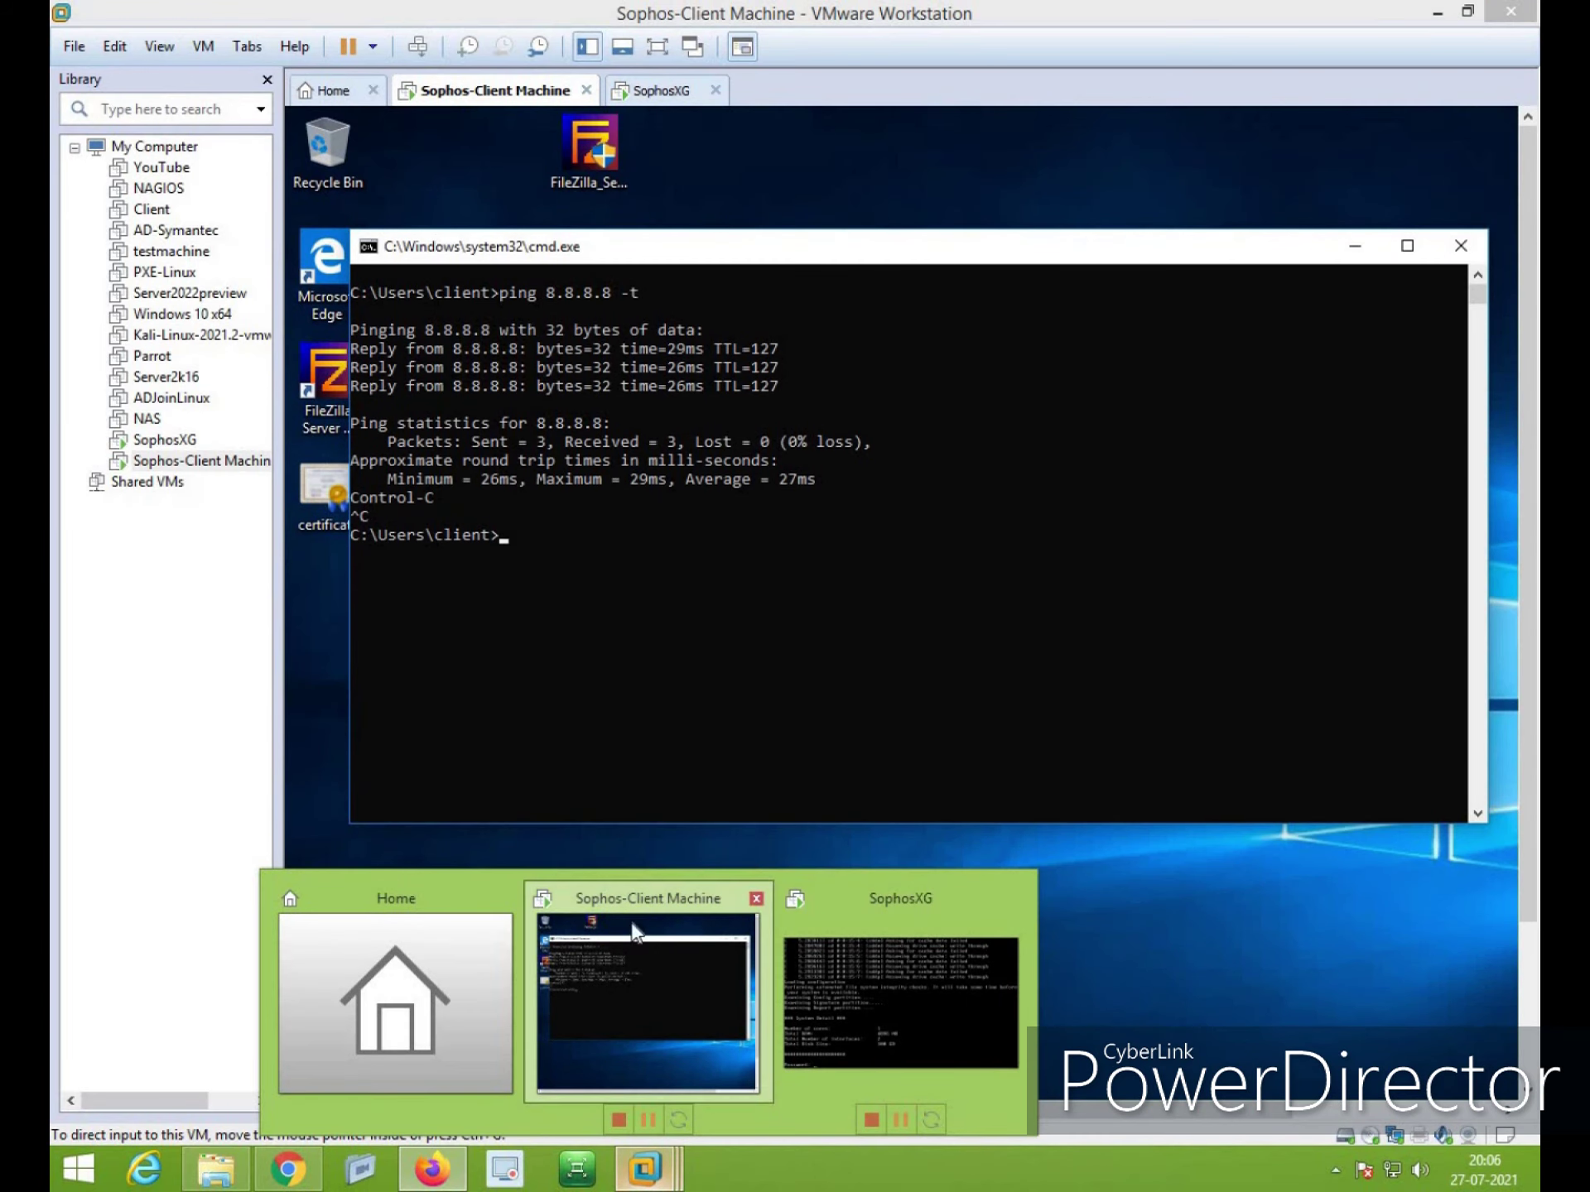
pyautogui.click(630, 994)
pyautogui.click(656, 50)
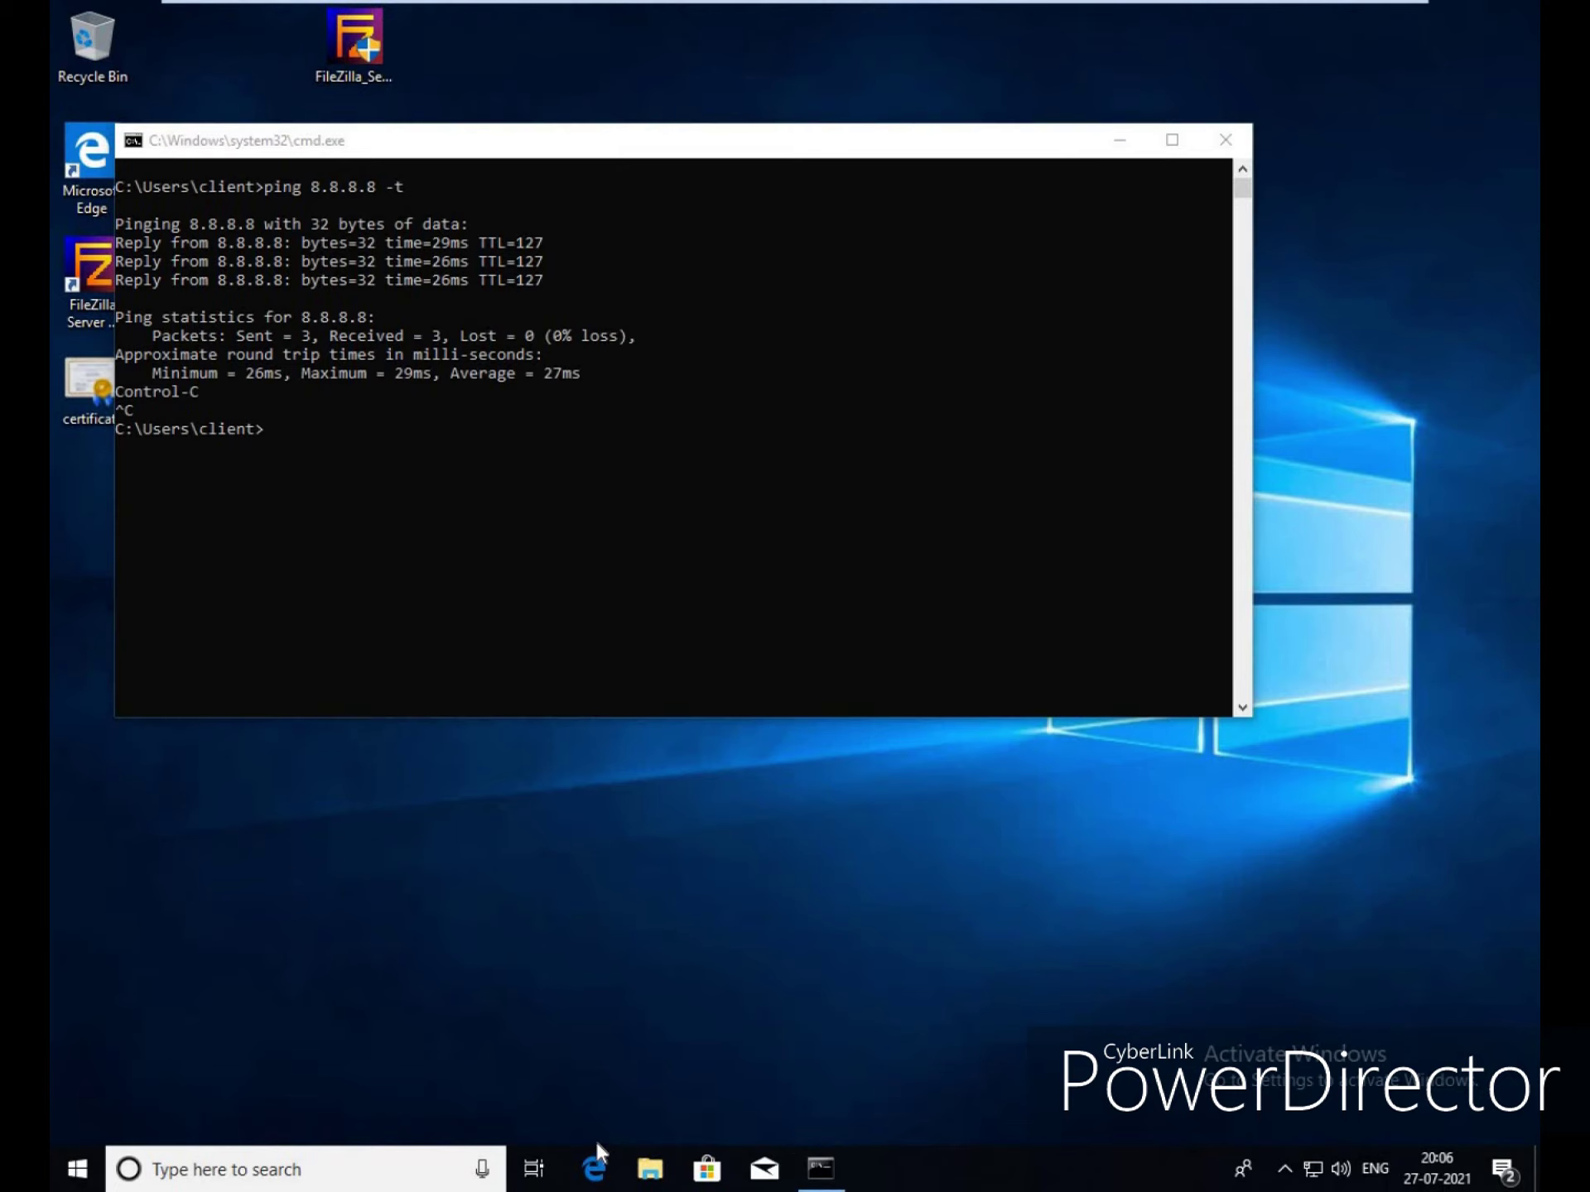
pyautogui.click(594, 1183)
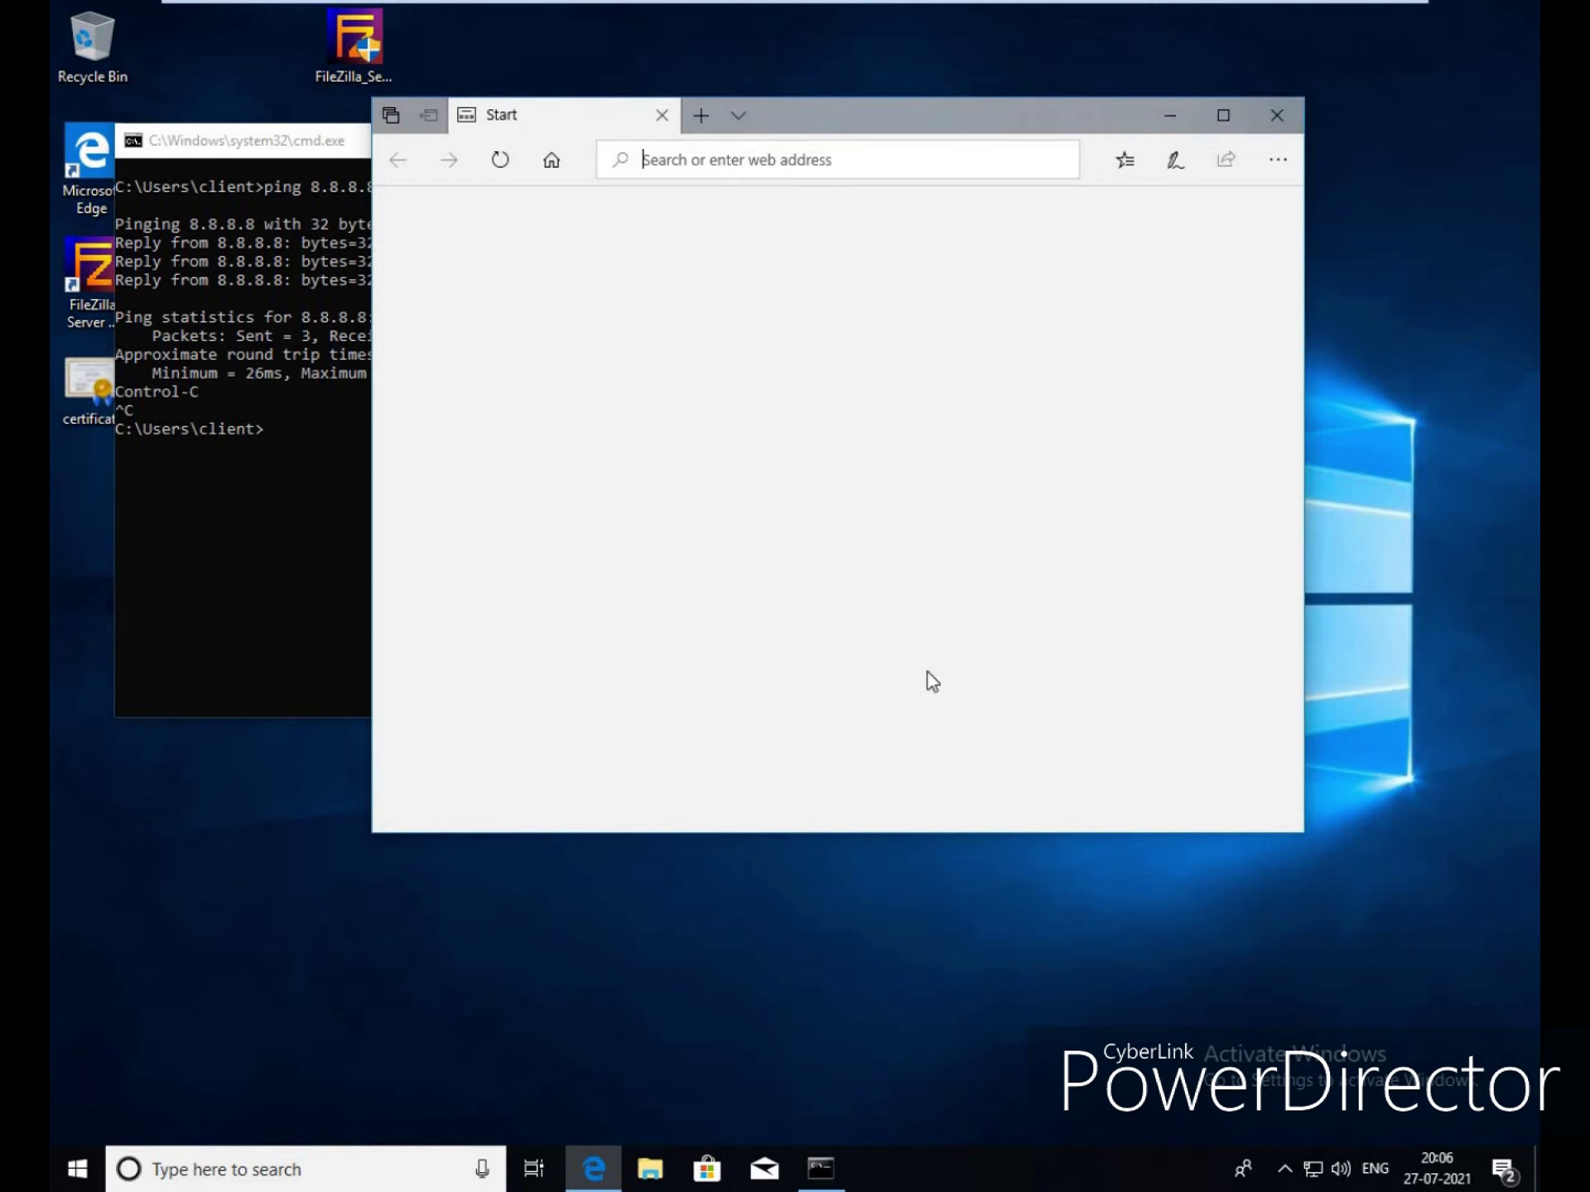
pyautogui.click(1279, 162)
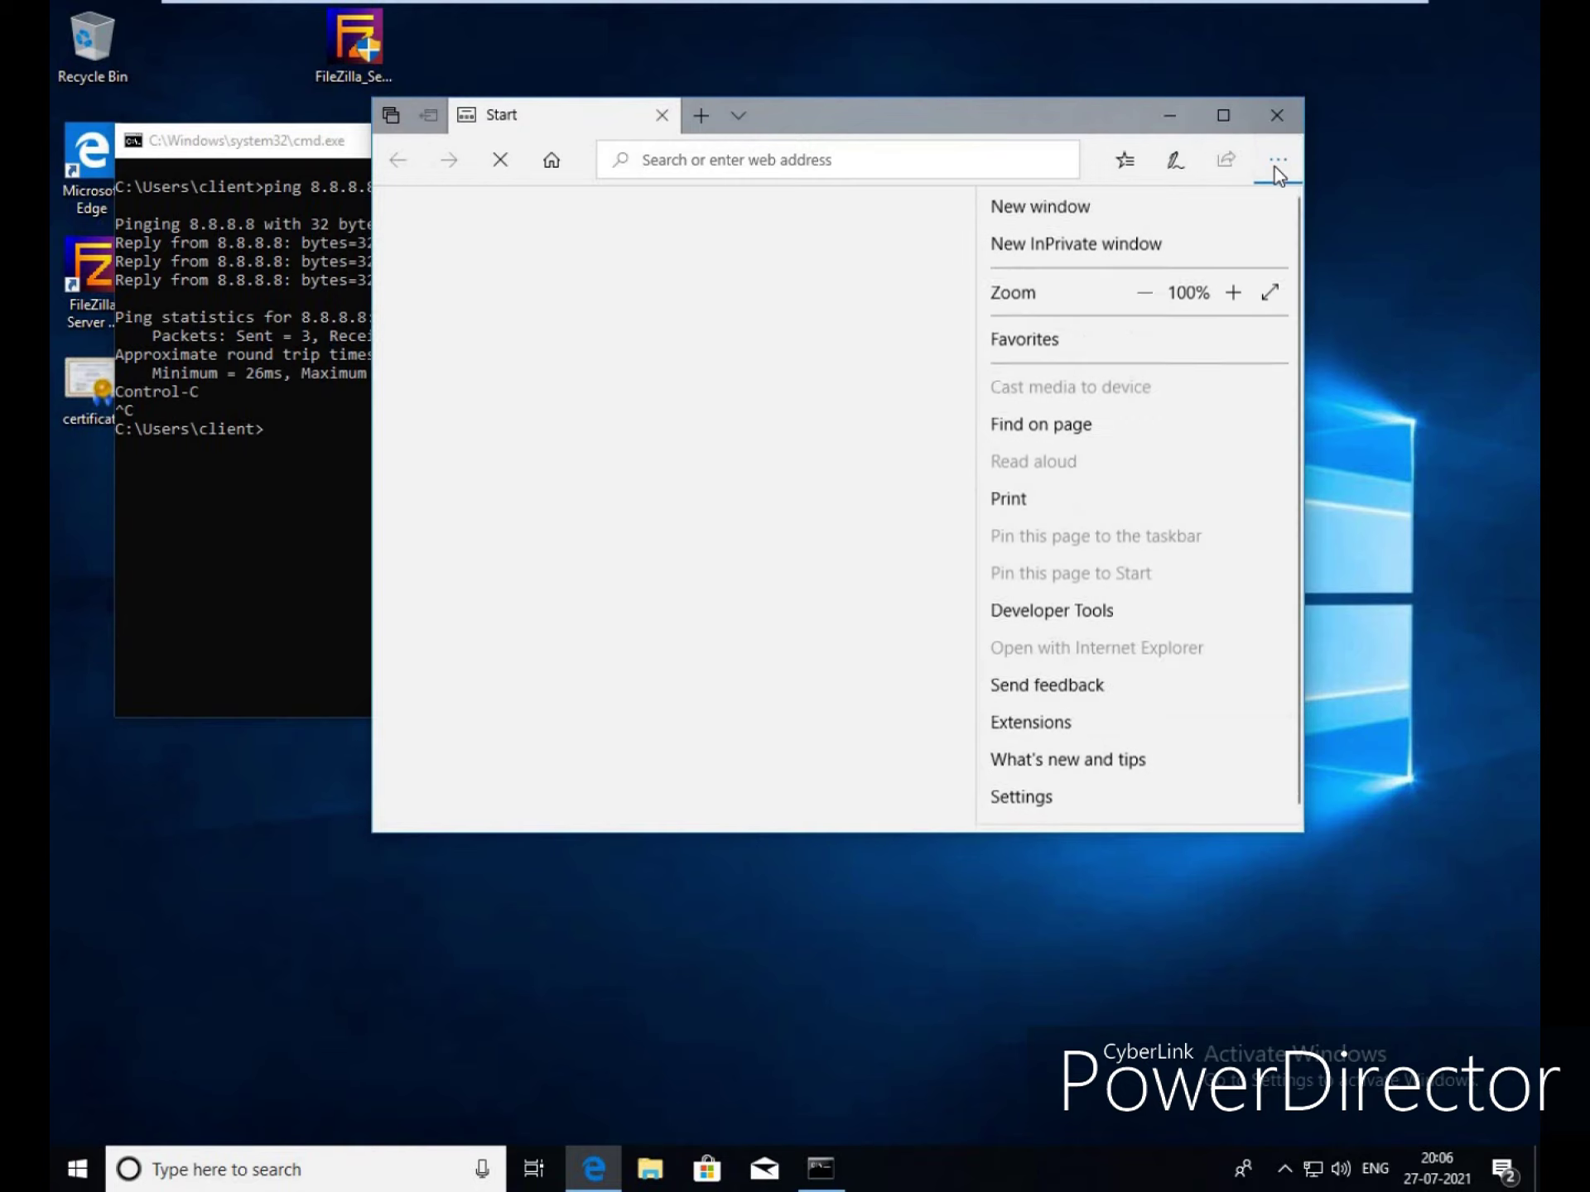
pyautogui.click(1046, 810)
pyautogui.scroll(-3, 1115, 734)
pyautogui.scroll(-4, 1118, 735)
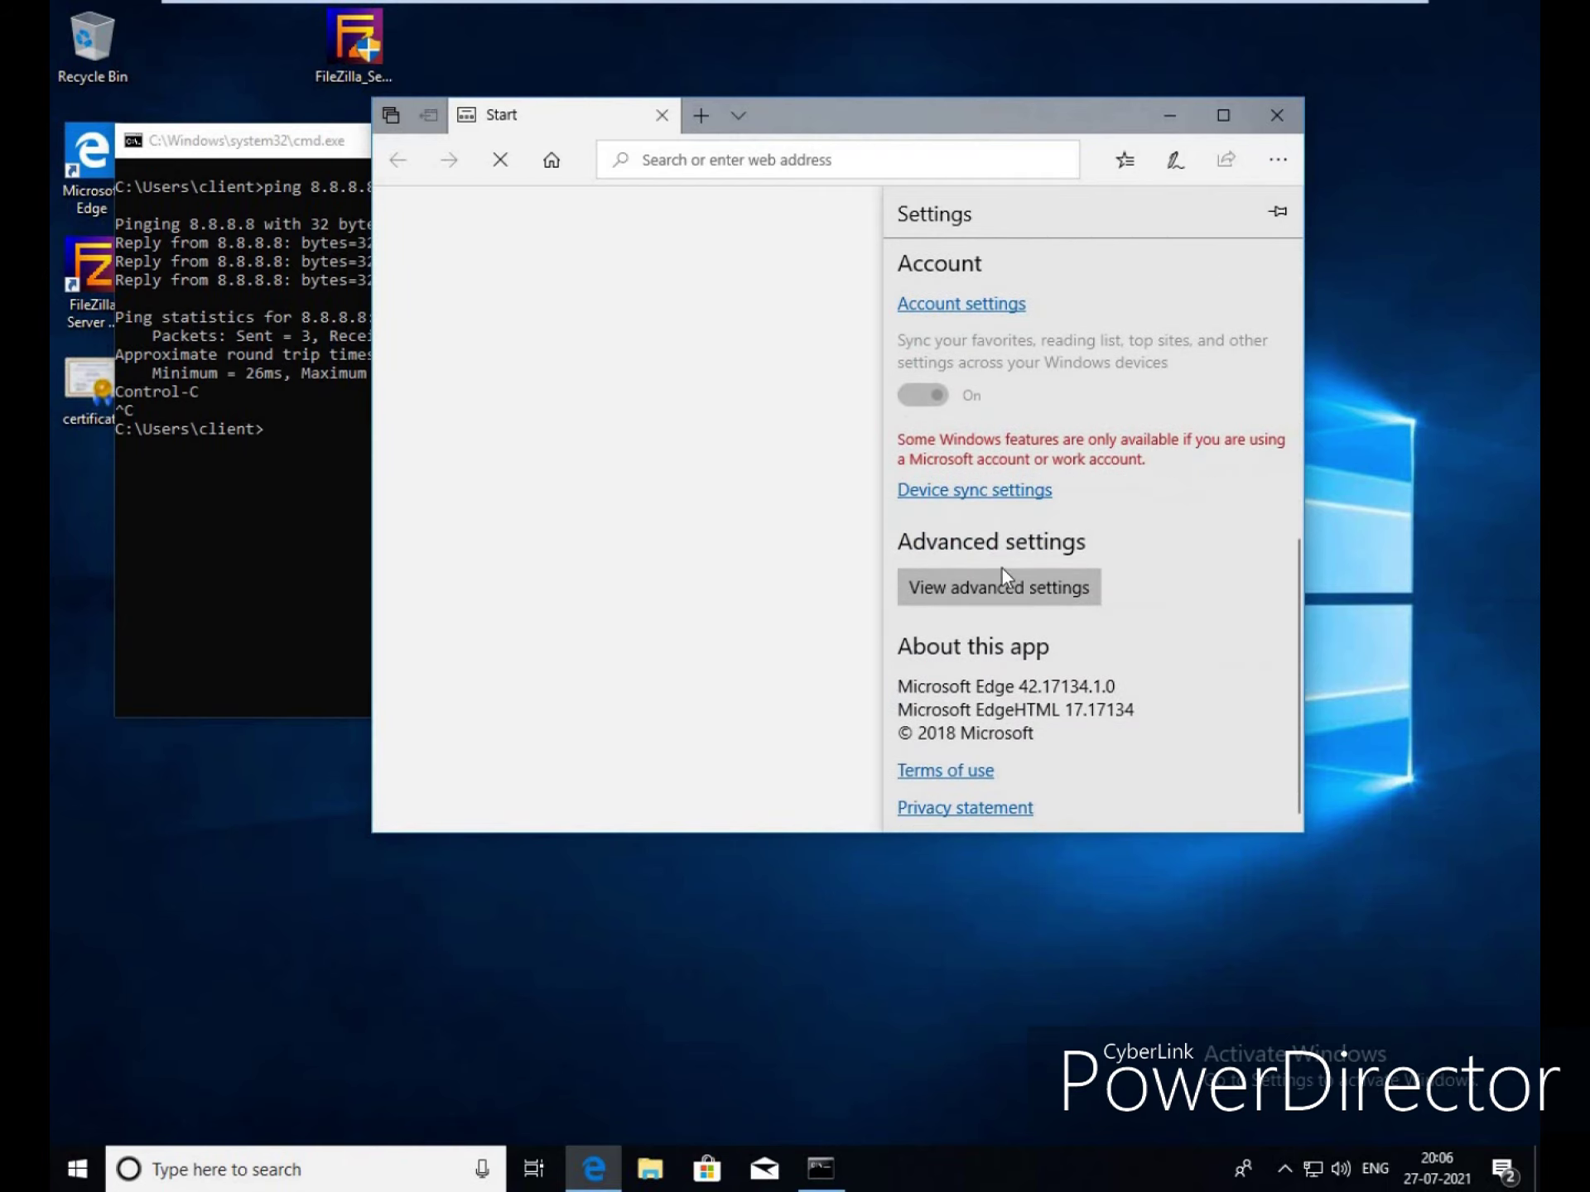
pyautogui.click(1019, 584)
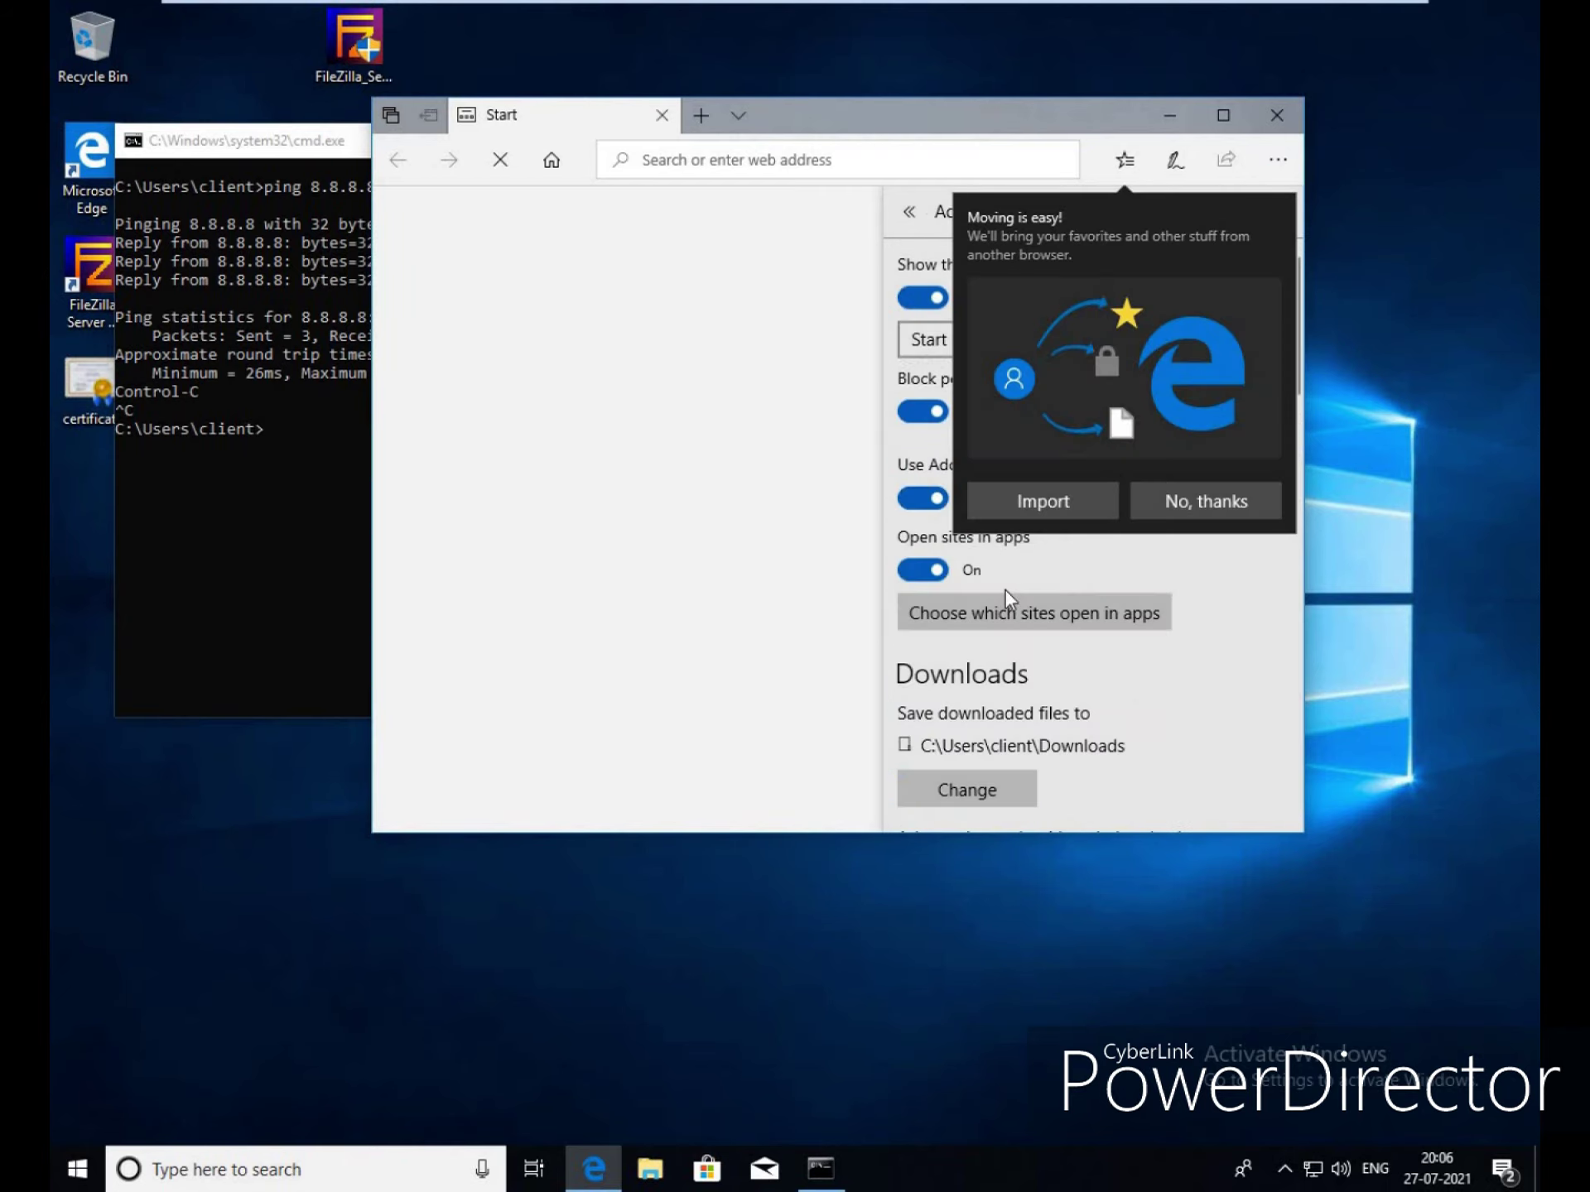
pyautogui.click(1212, 498)
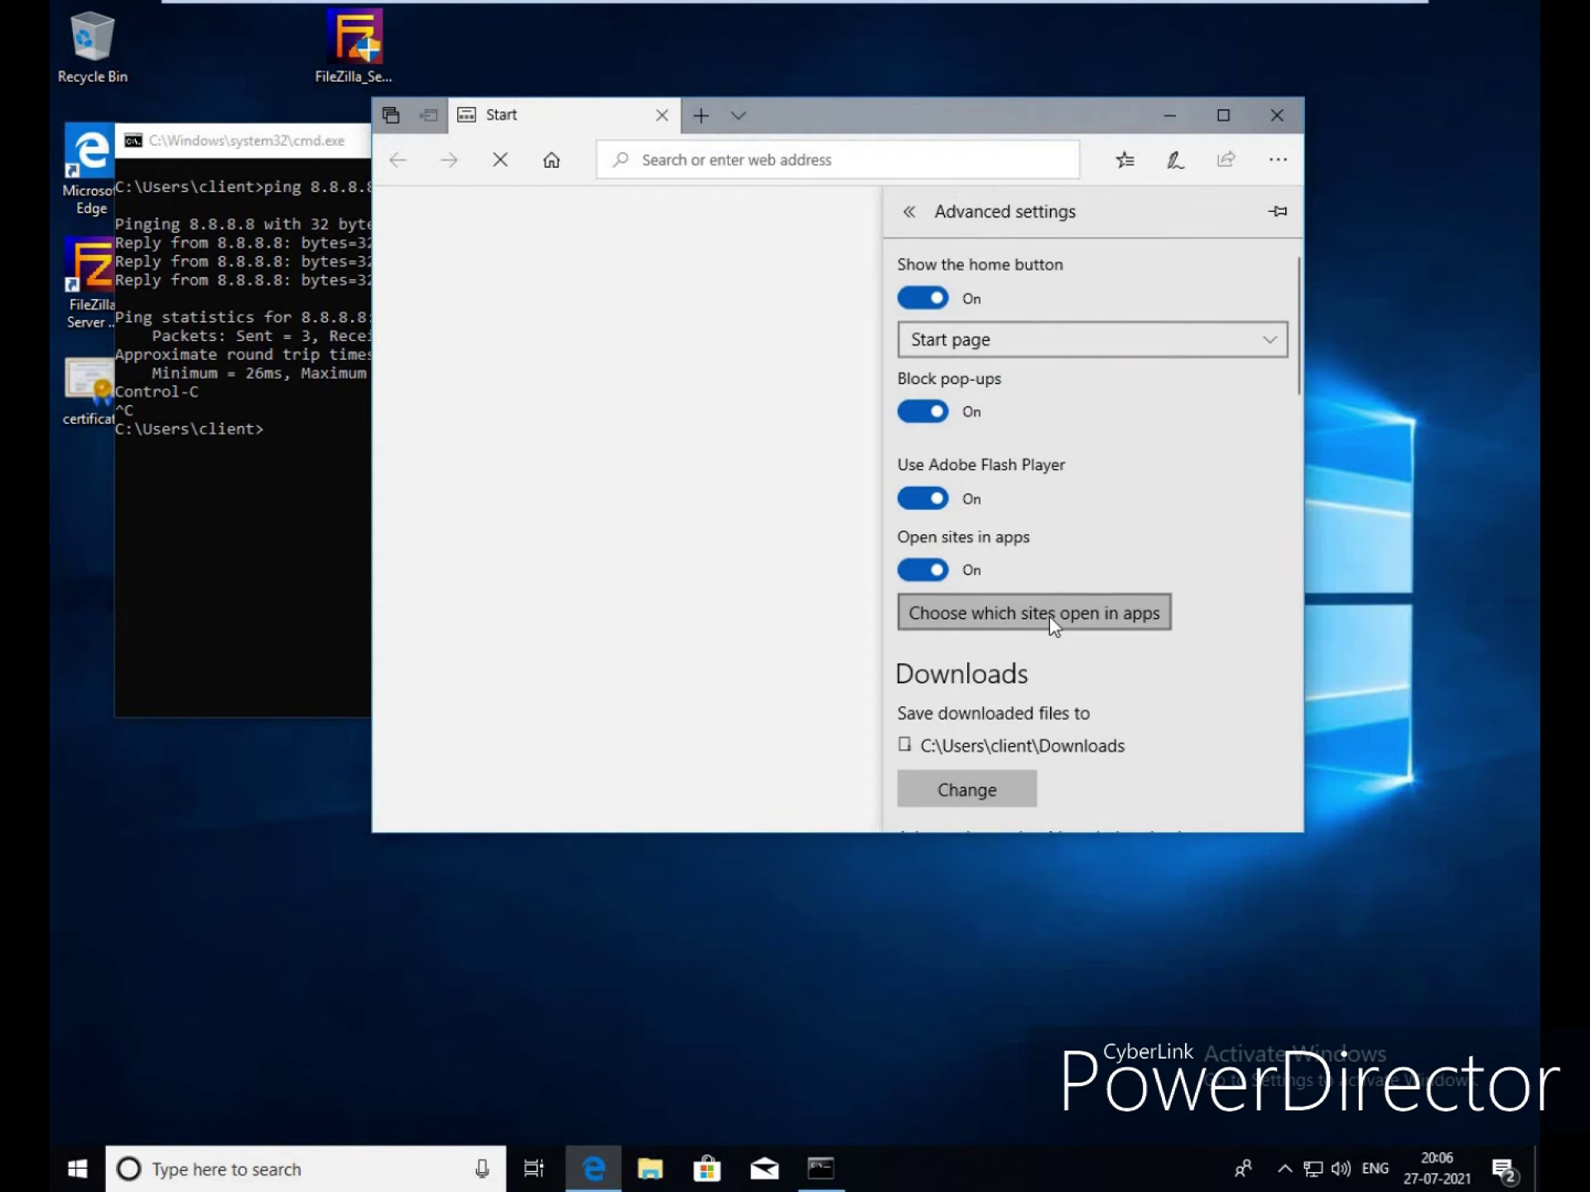
# Turn off automatic proxy detection and the manual 192.168.1.250 port 3128 proxy server
pyautogui.scroll(-5, 1050, 617)
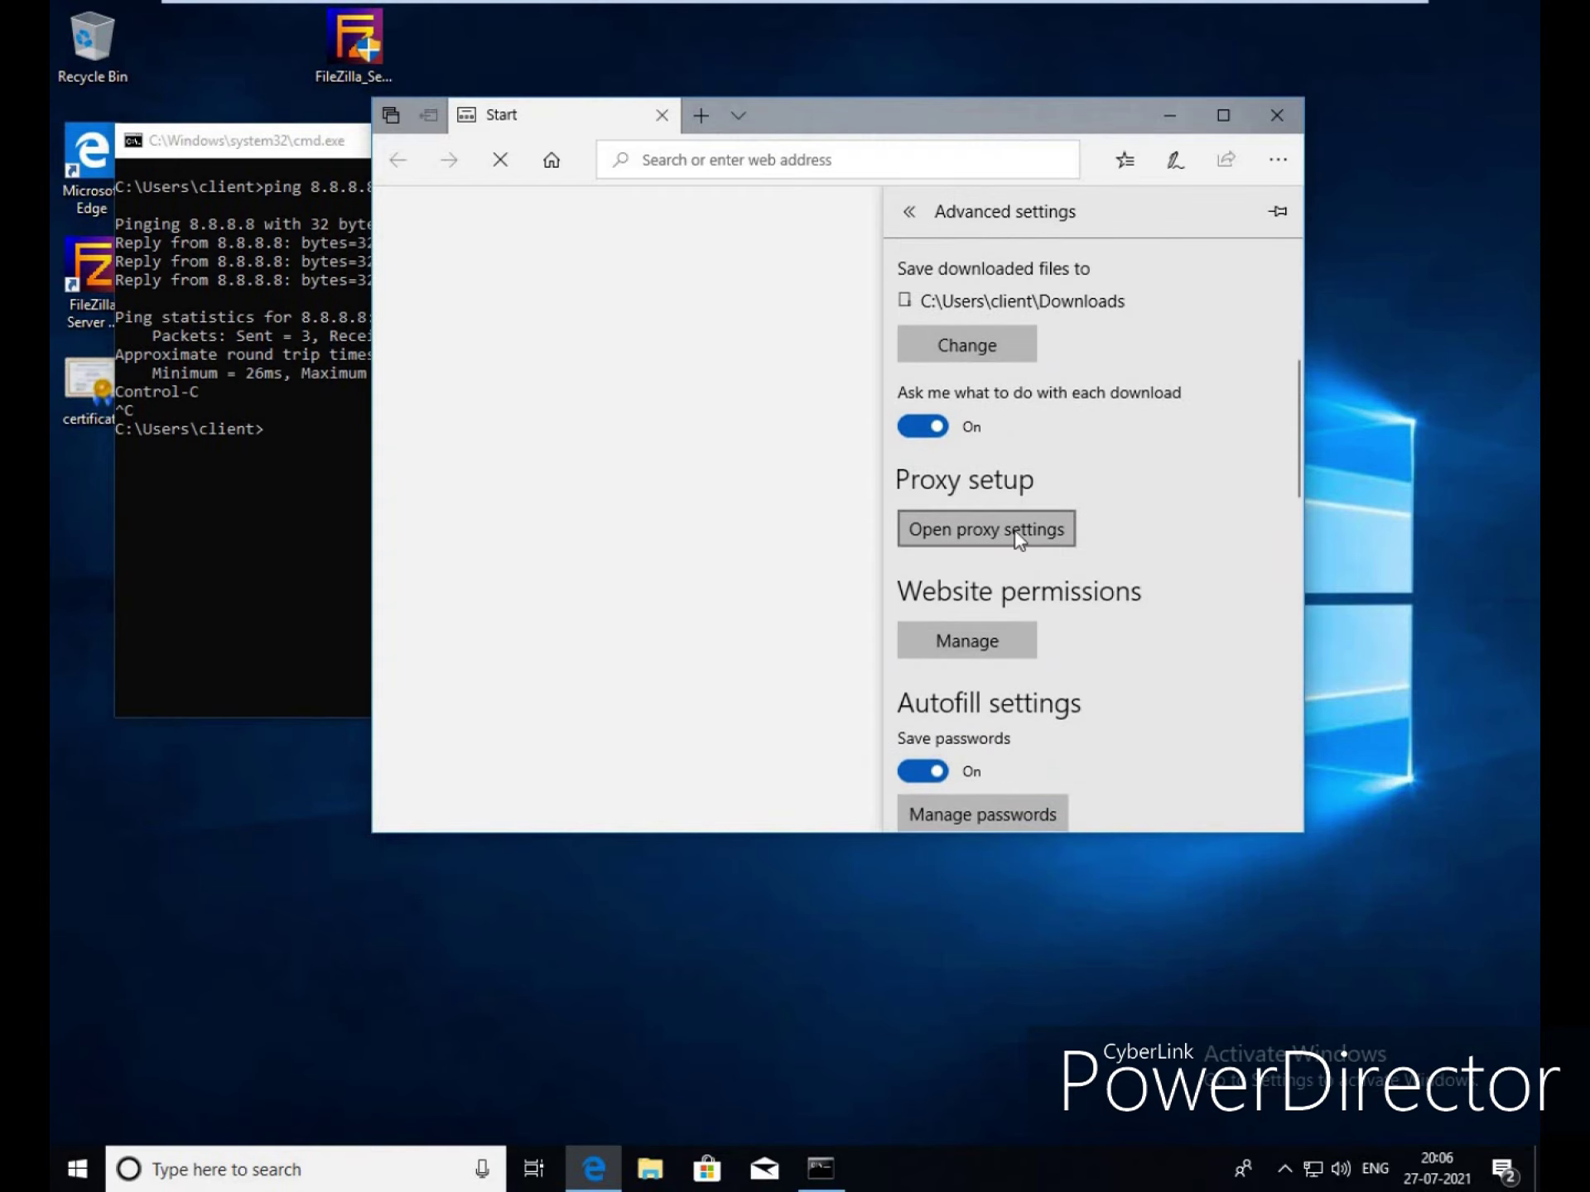
pyautogui.click(1019, 536)
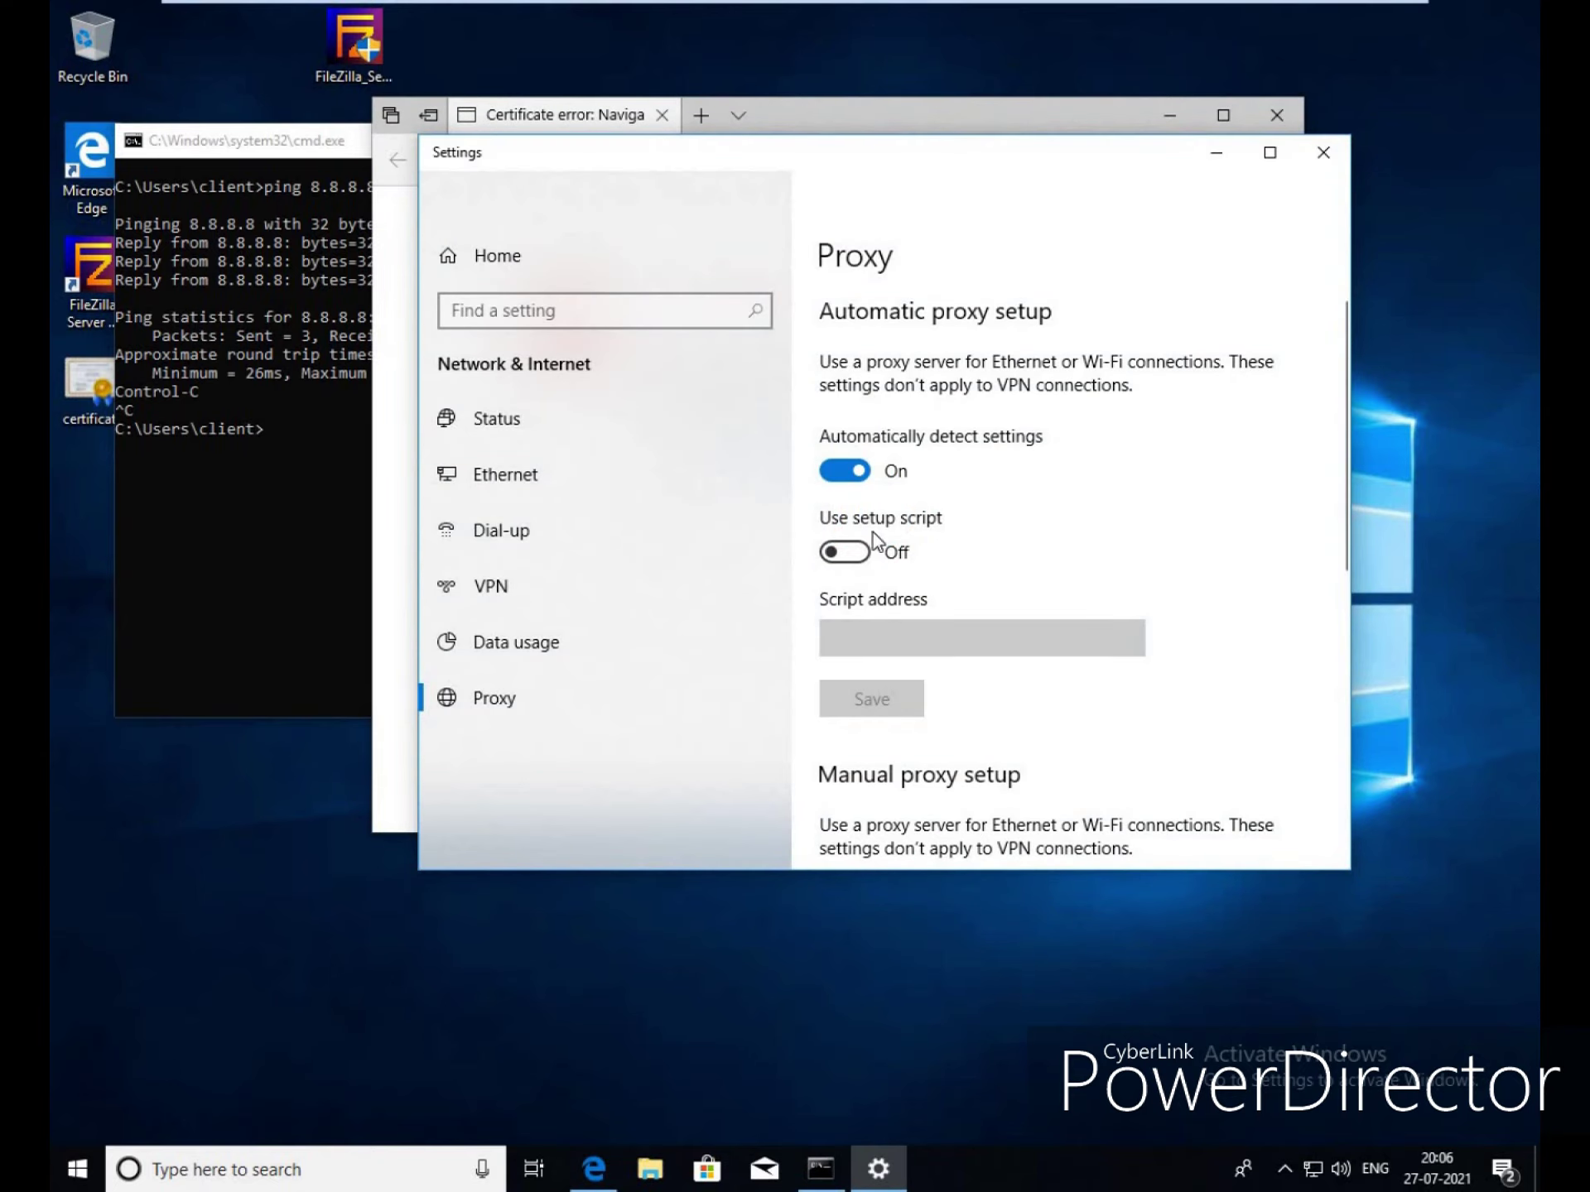
pyautogui.click(845, 472)
pyautogui.scroll(-3, 1046, 608)
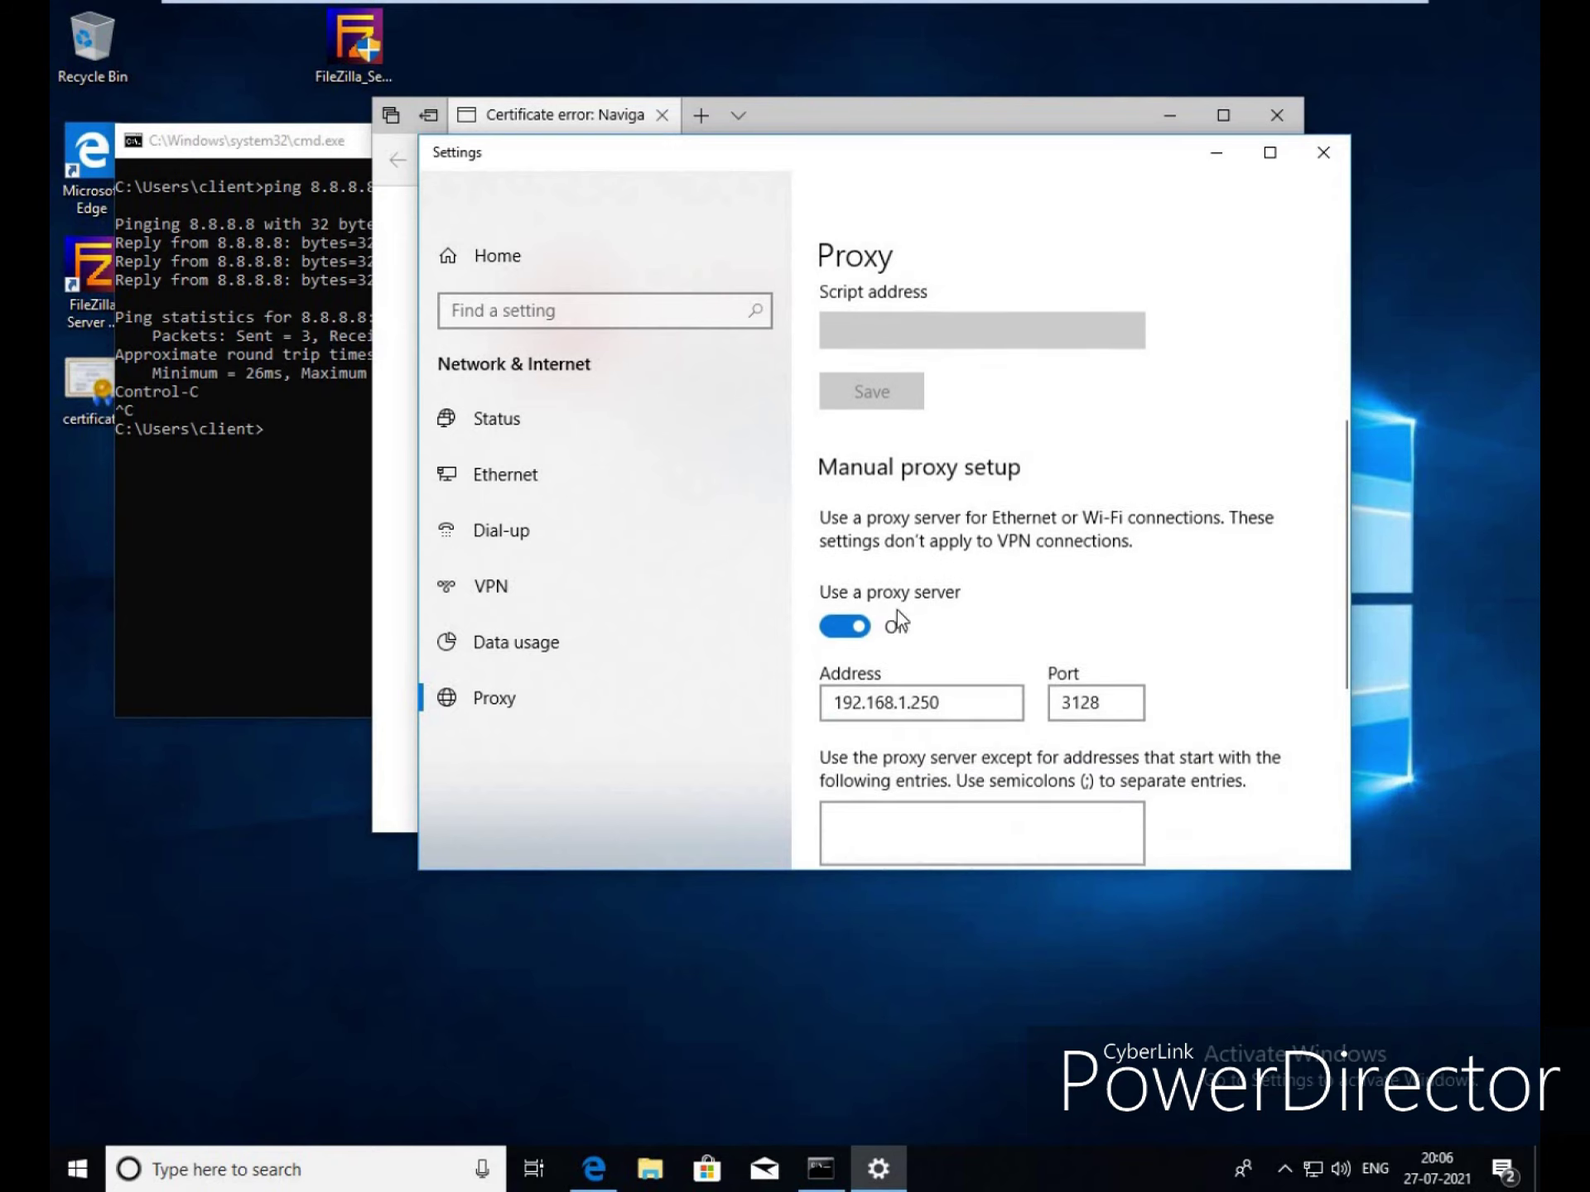
pyautogui.click(842, 624)
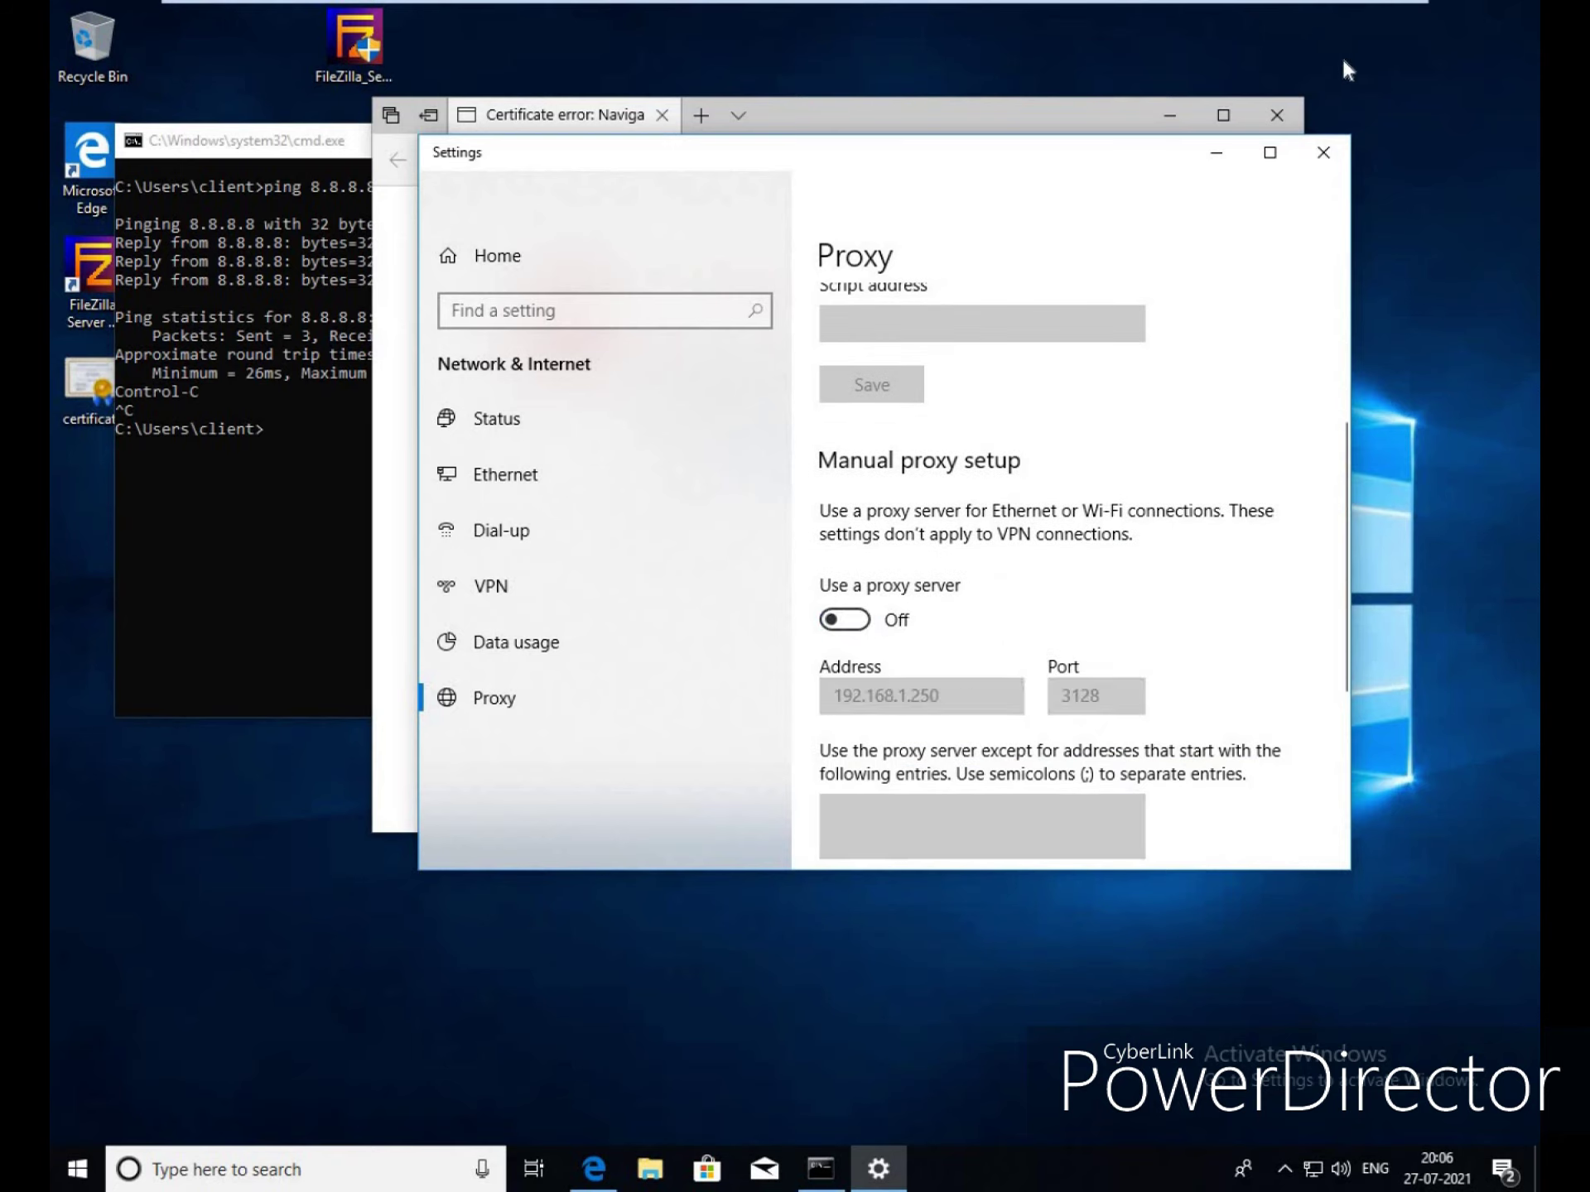
# Close the settings panes, load google in Edge declining the browser-switch offer, and exit the VM
pyautogui.click(1324, 155)
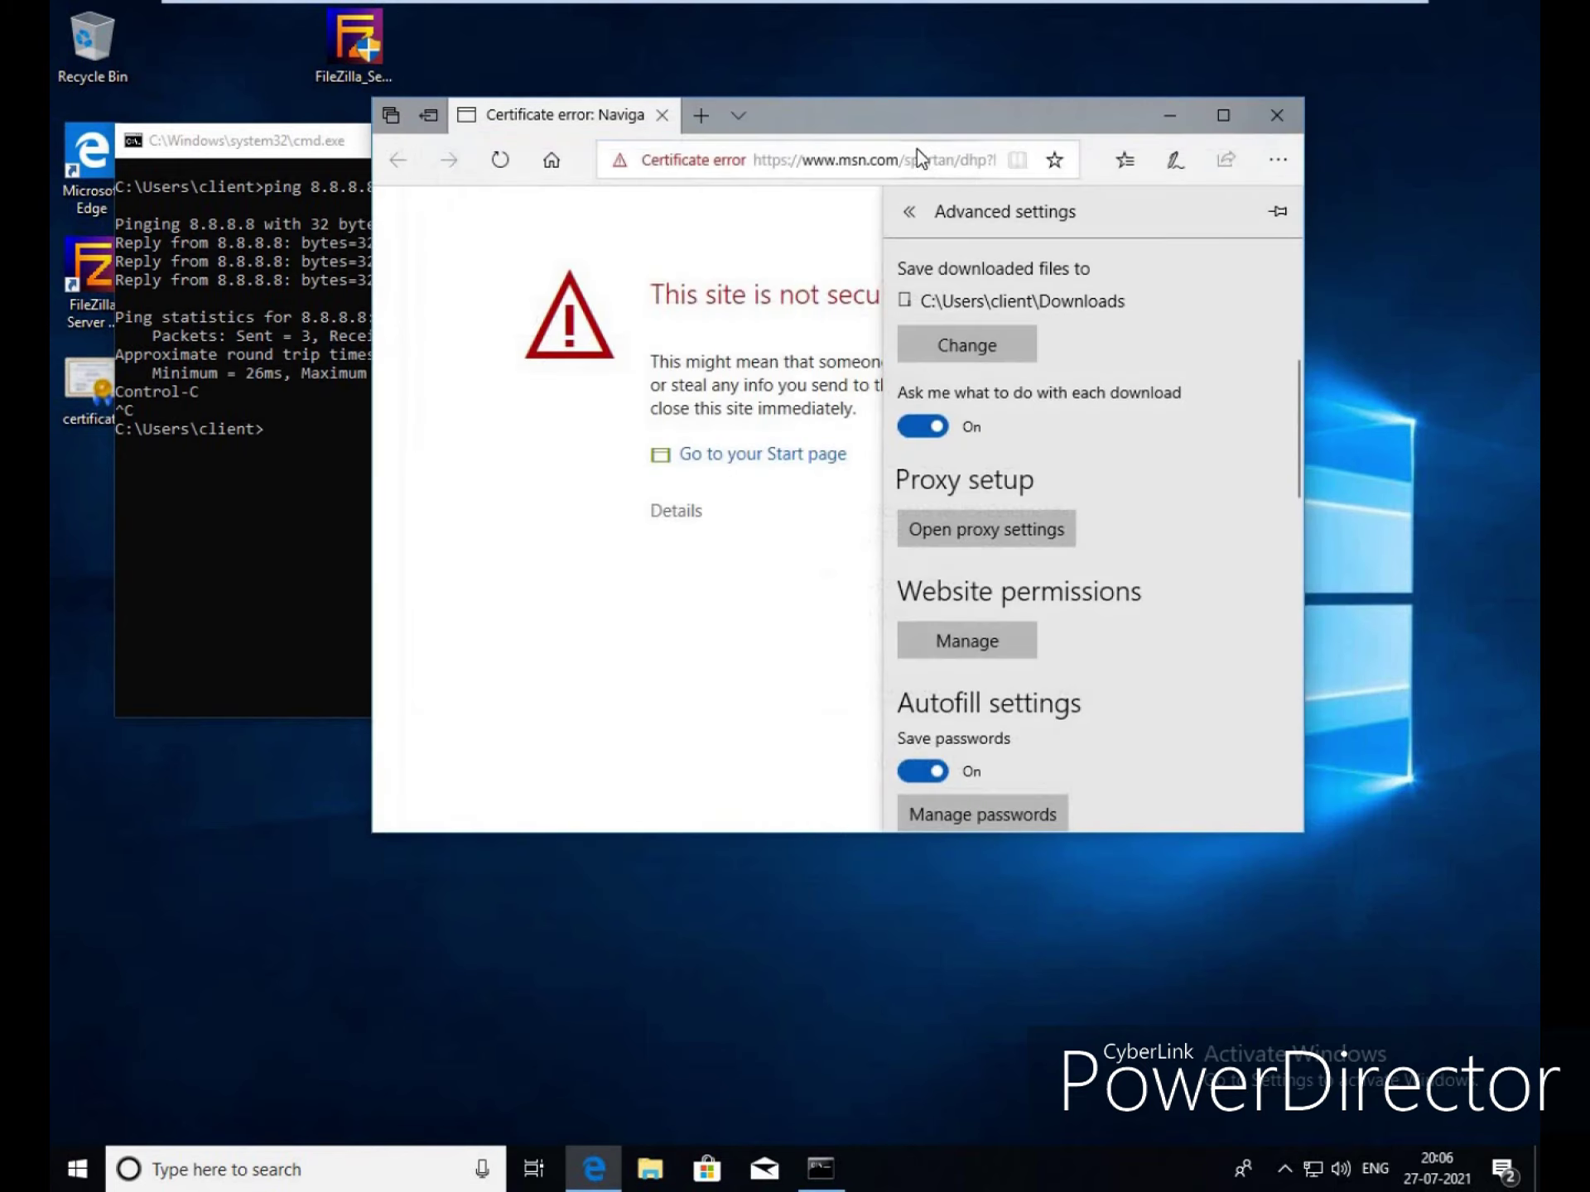
pyautogui.click(859, 163)
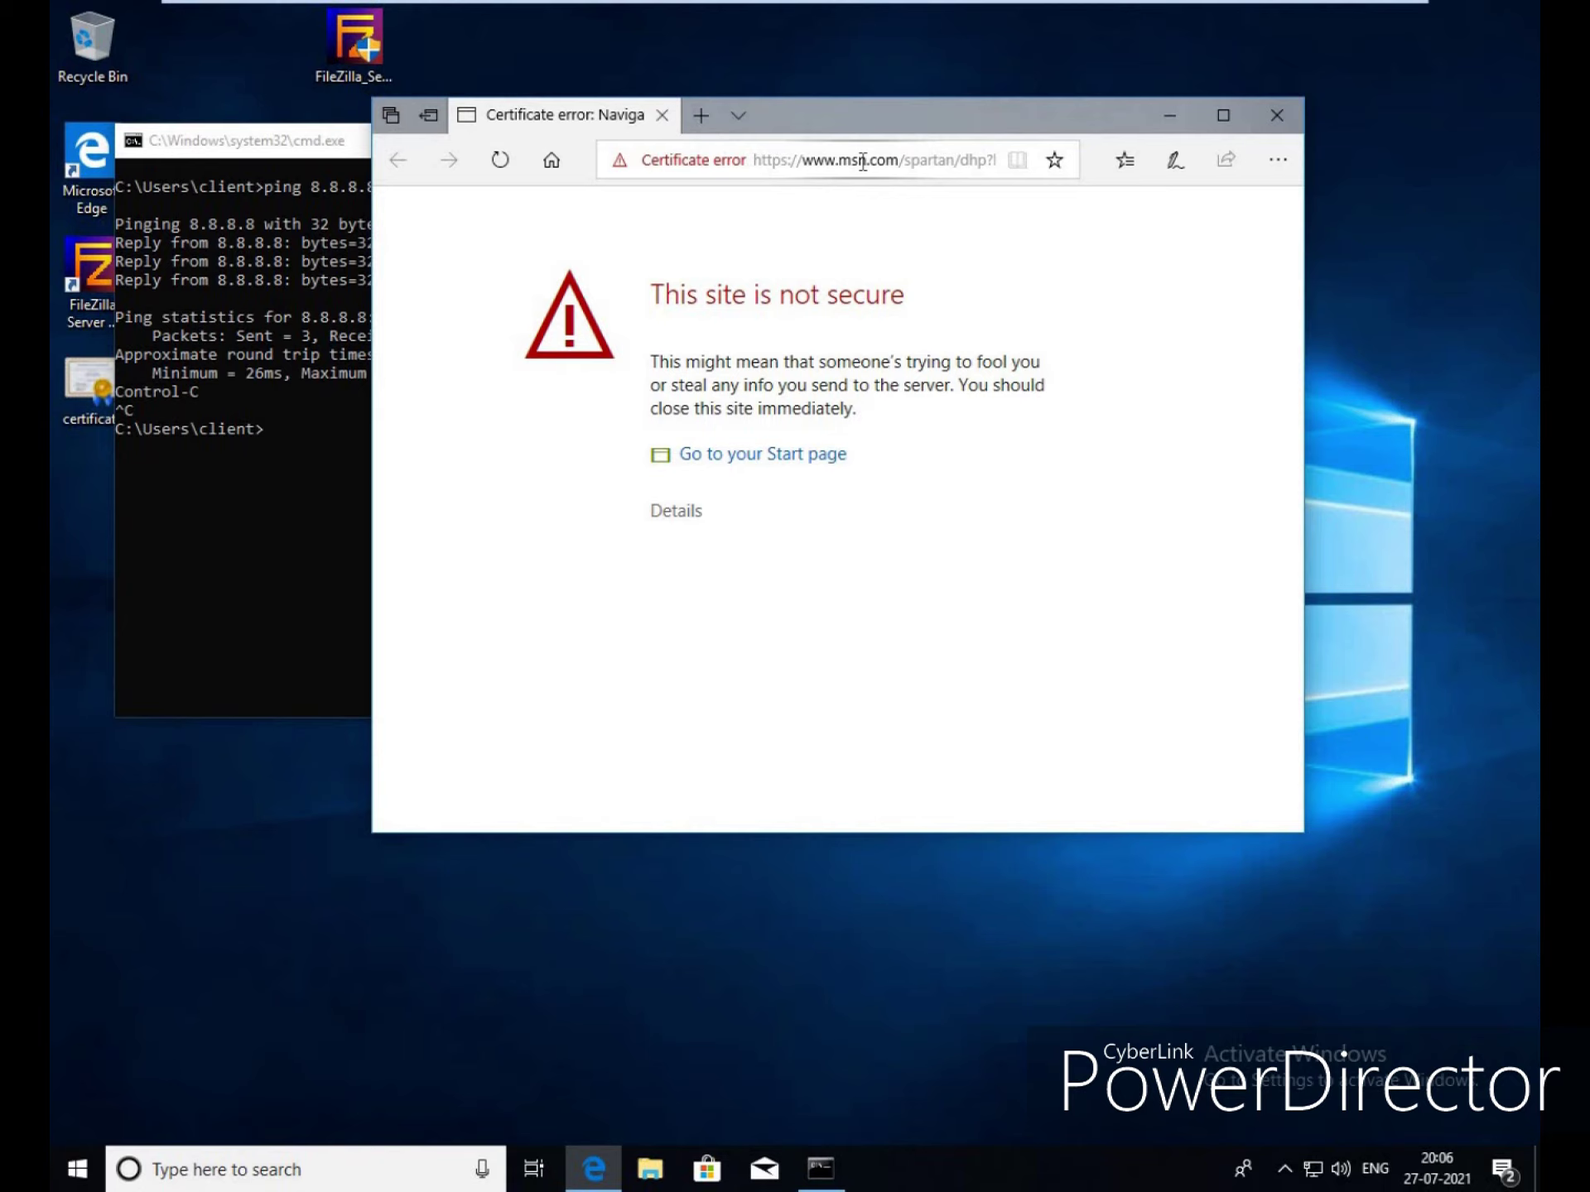
pyautogui.click(862, 161)
pyautogui.write('google.com/')
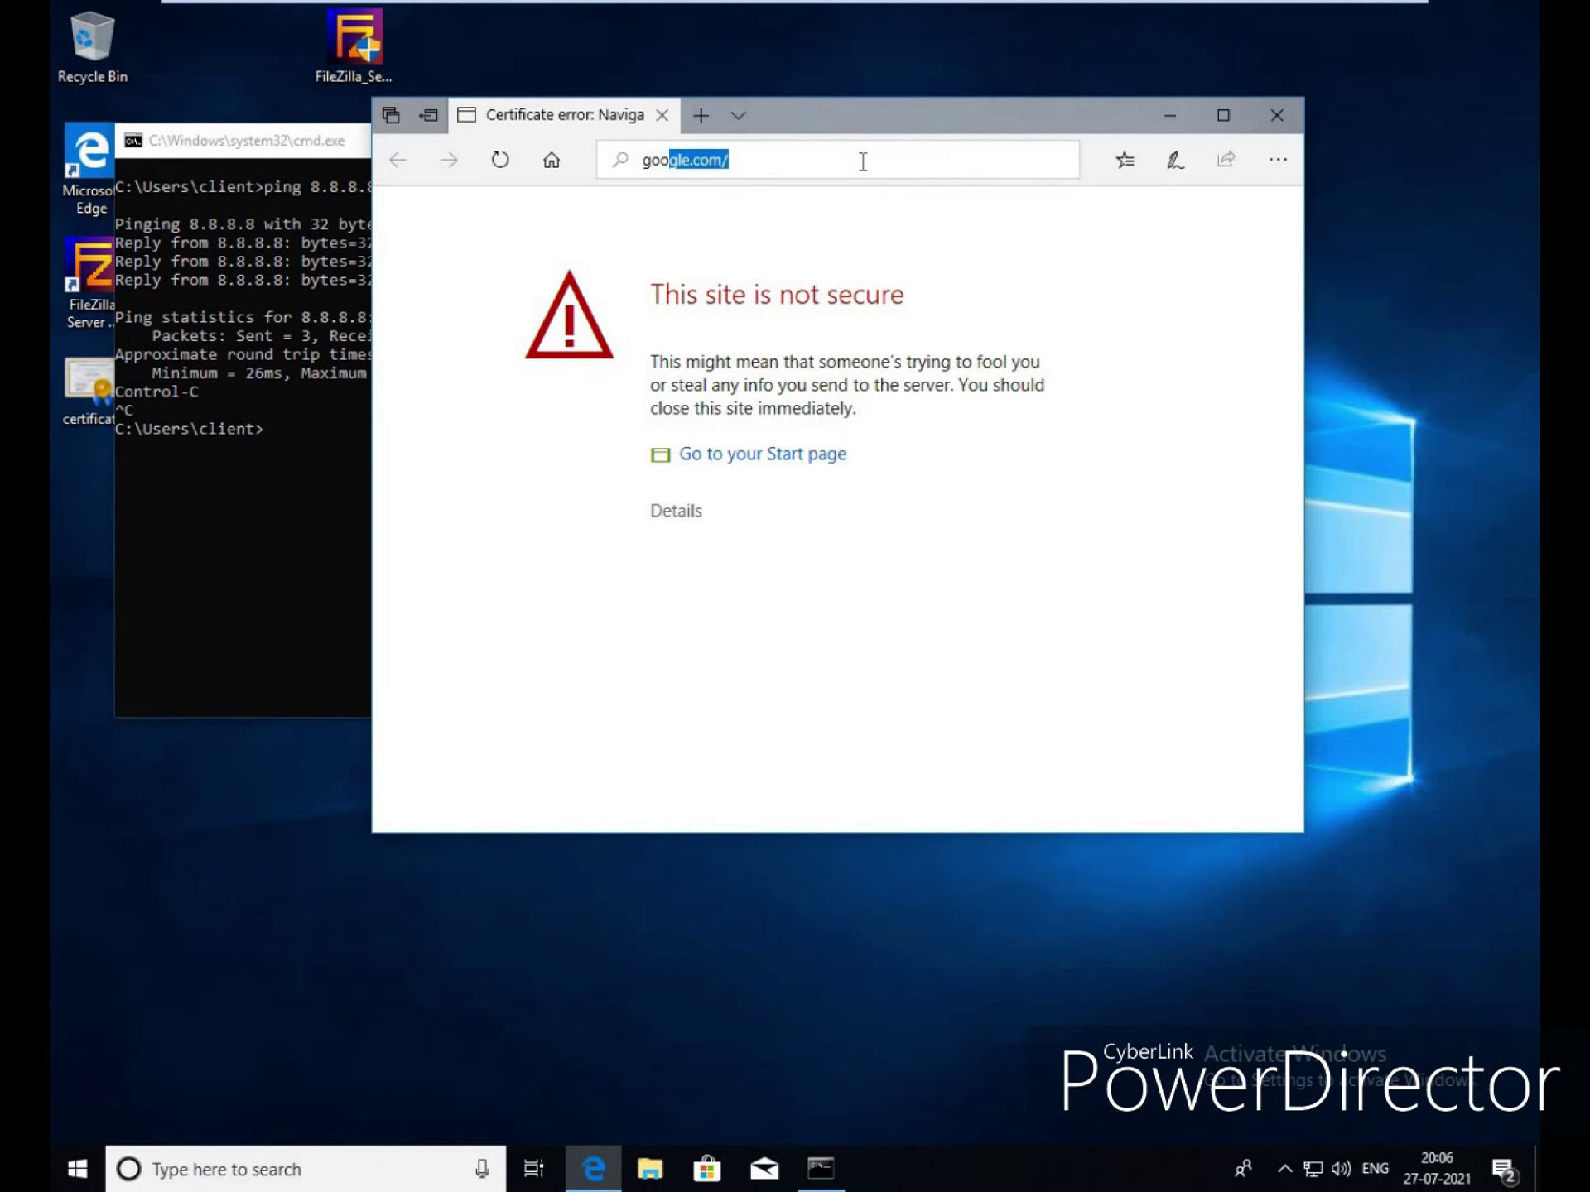
pyautogui.press('Return')
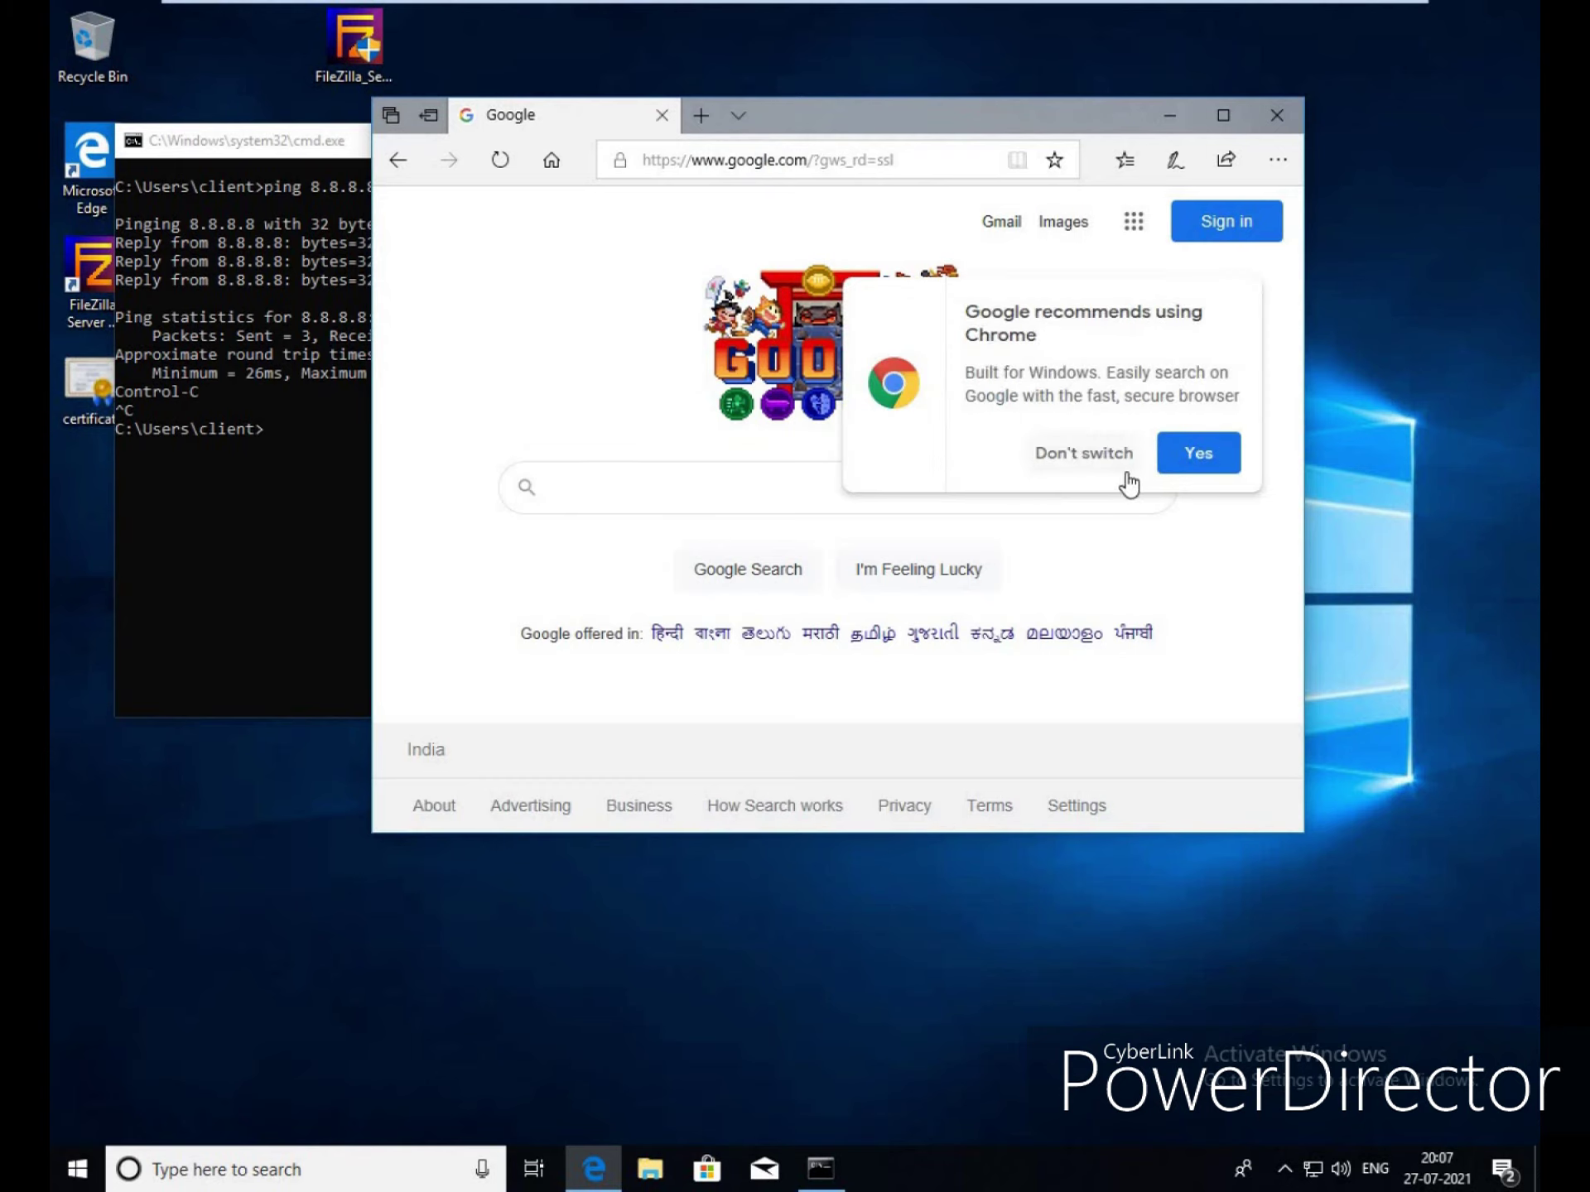
pyautogui.click(1118, 476)
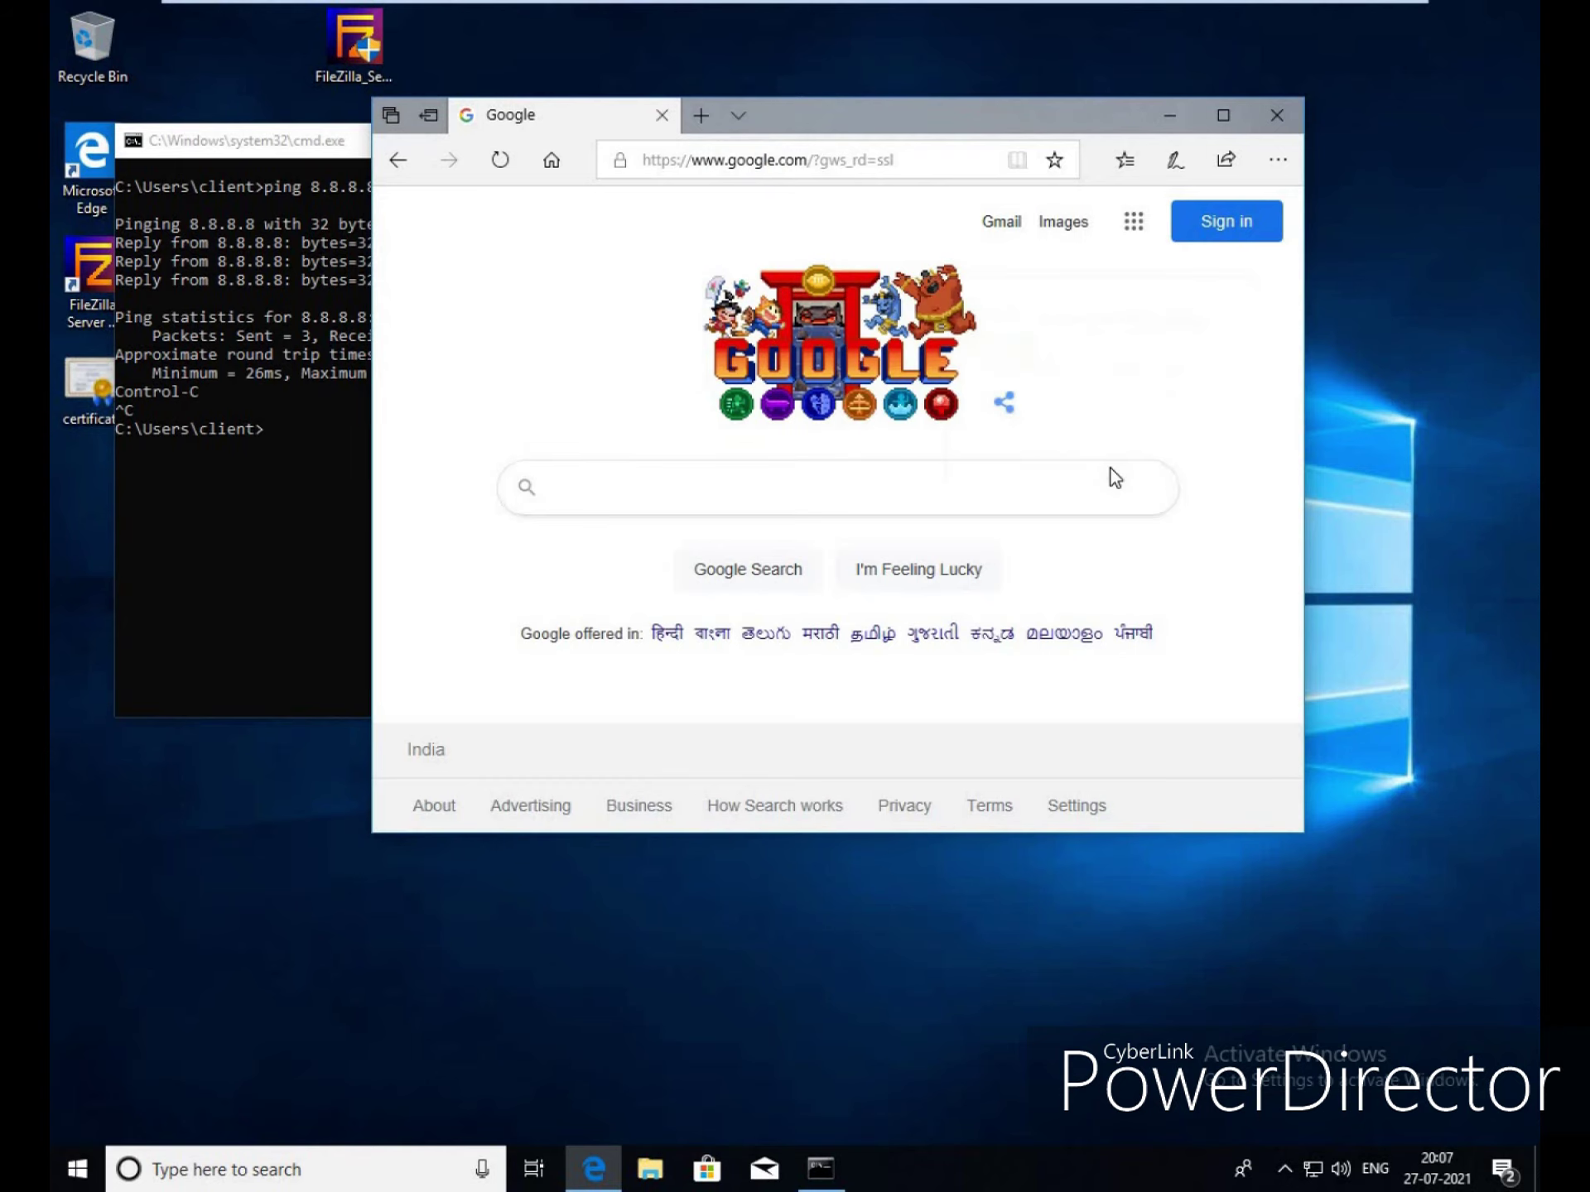
pyautogui.moveTo(1330, 10)
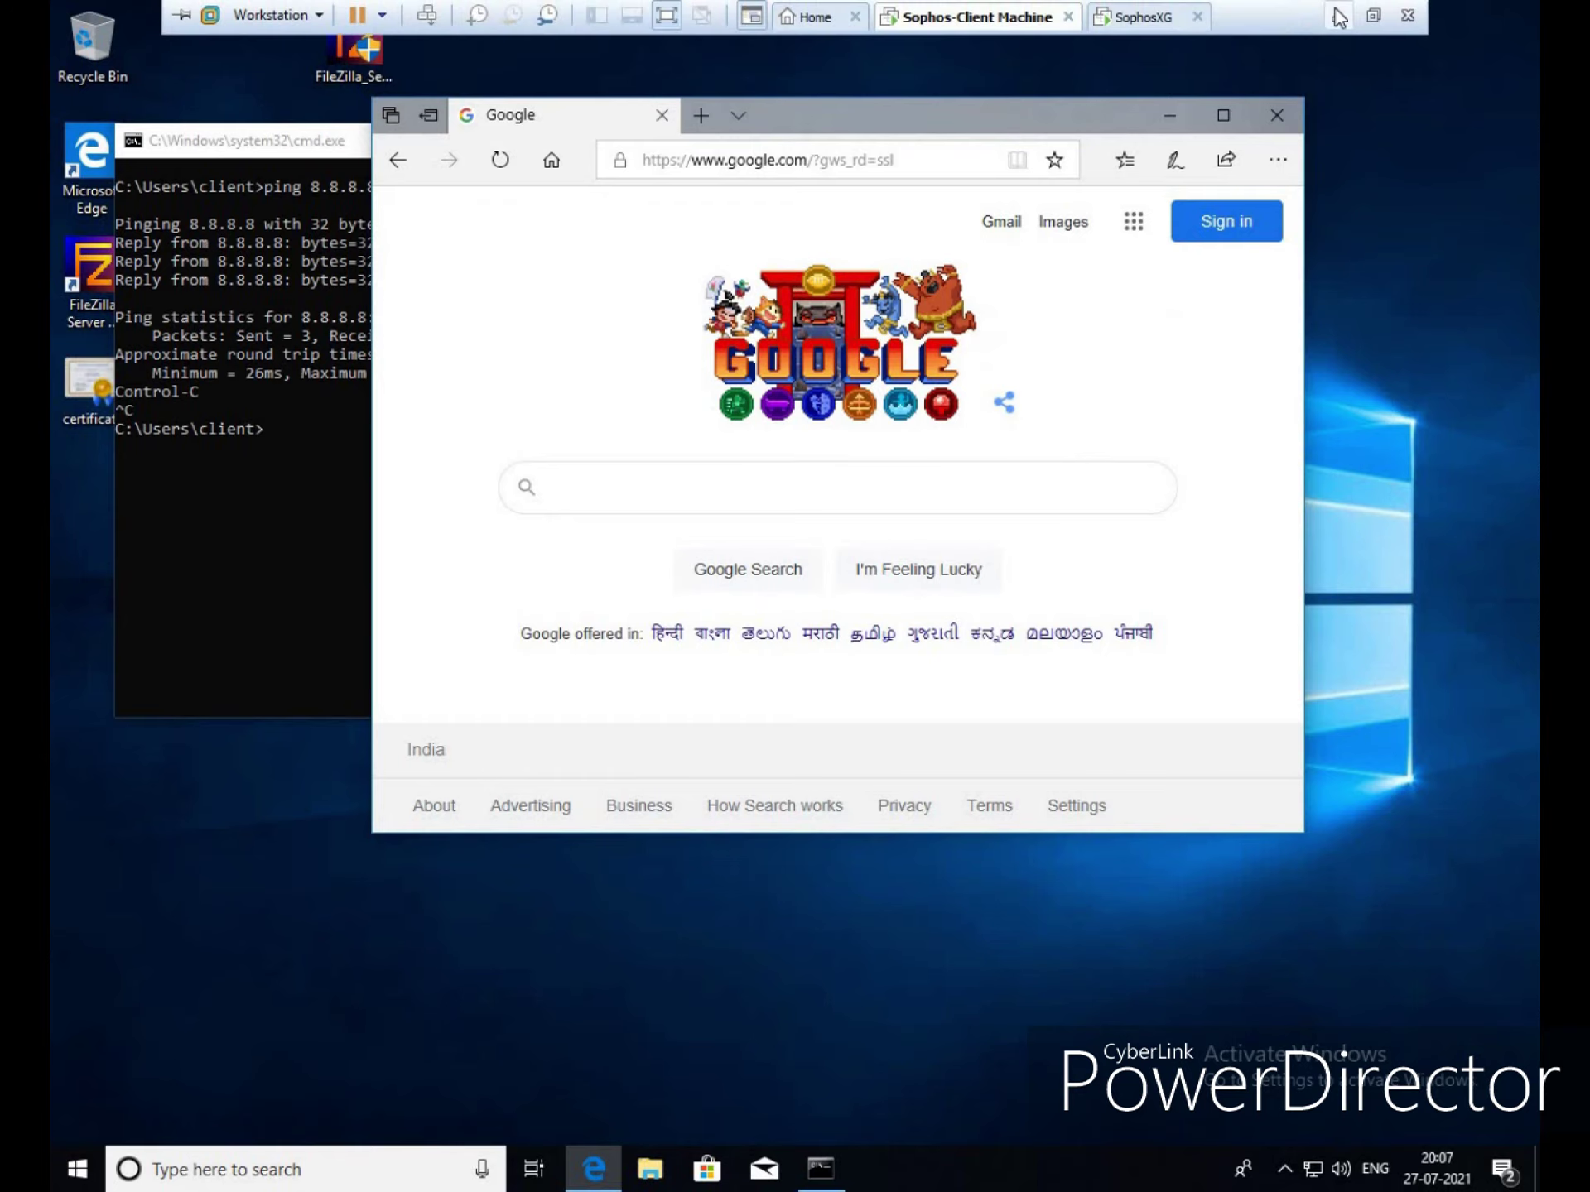
pyautogui.click(1339, 15)
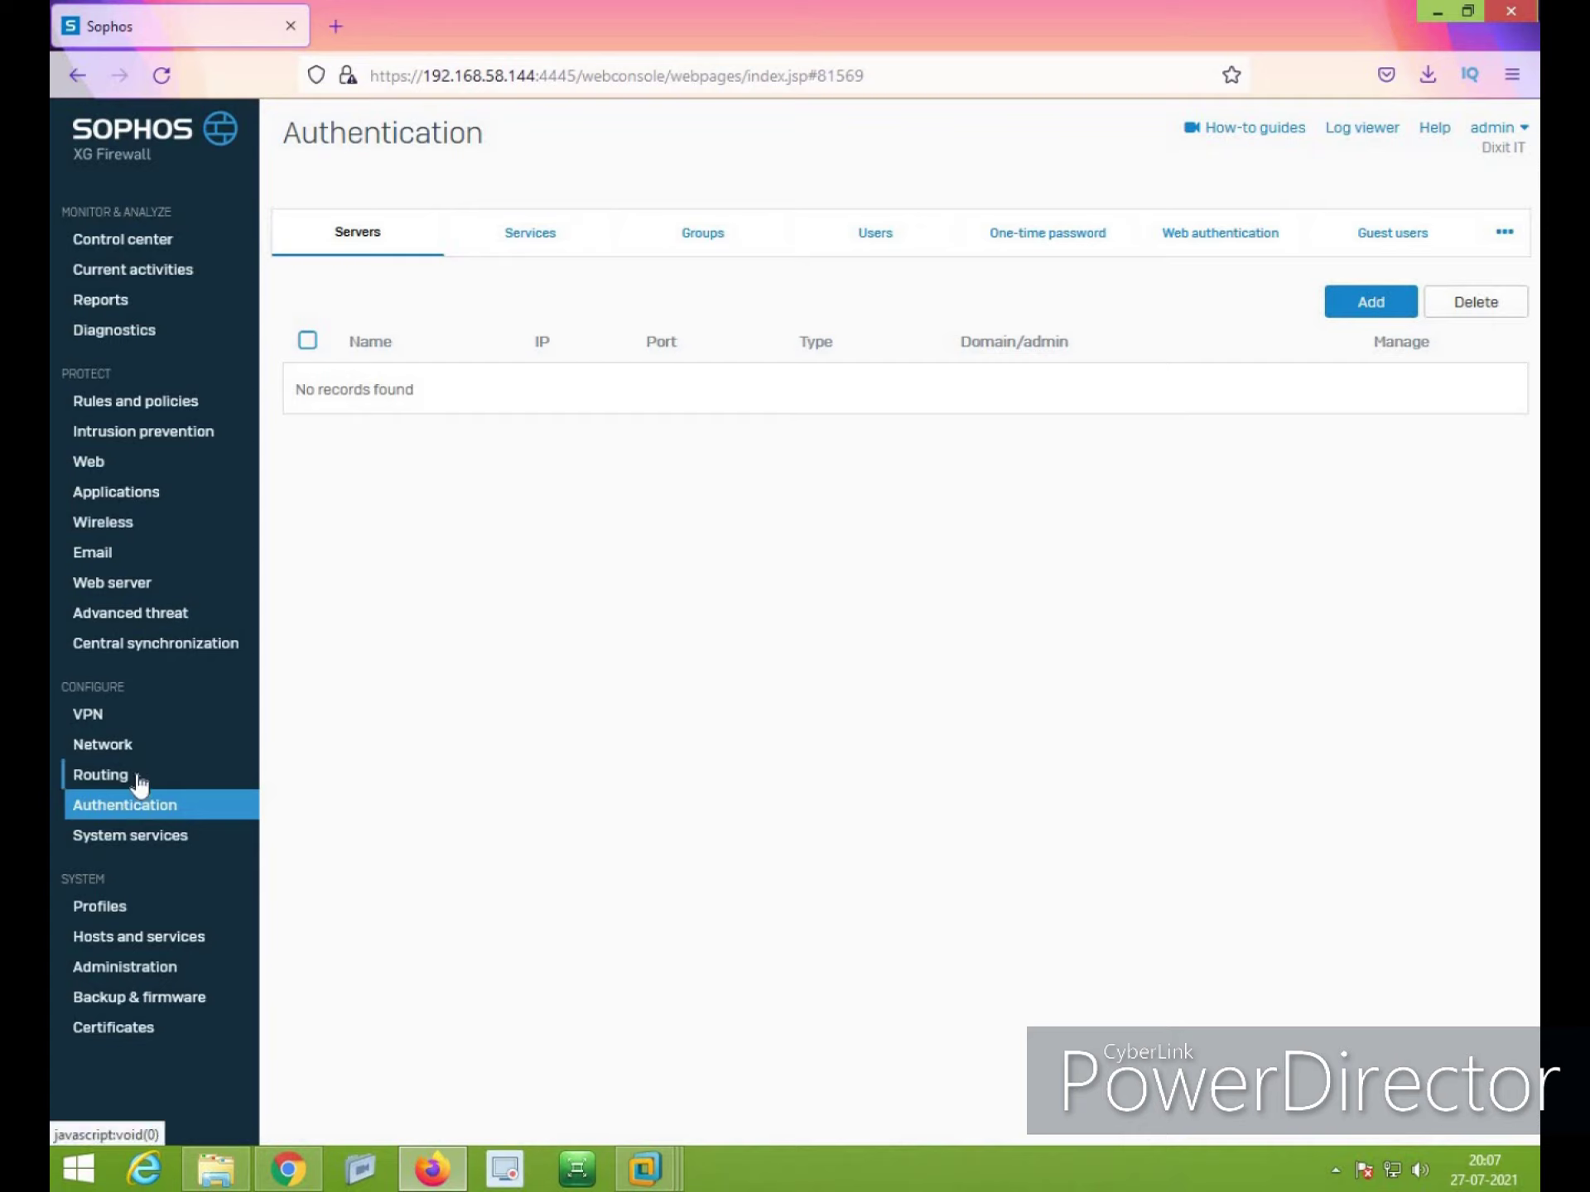
# Enter 8.8.8.8 as IPv4 DNS 3 under Network > DNS and apply the configuration
pyautogui.click(138, 747)
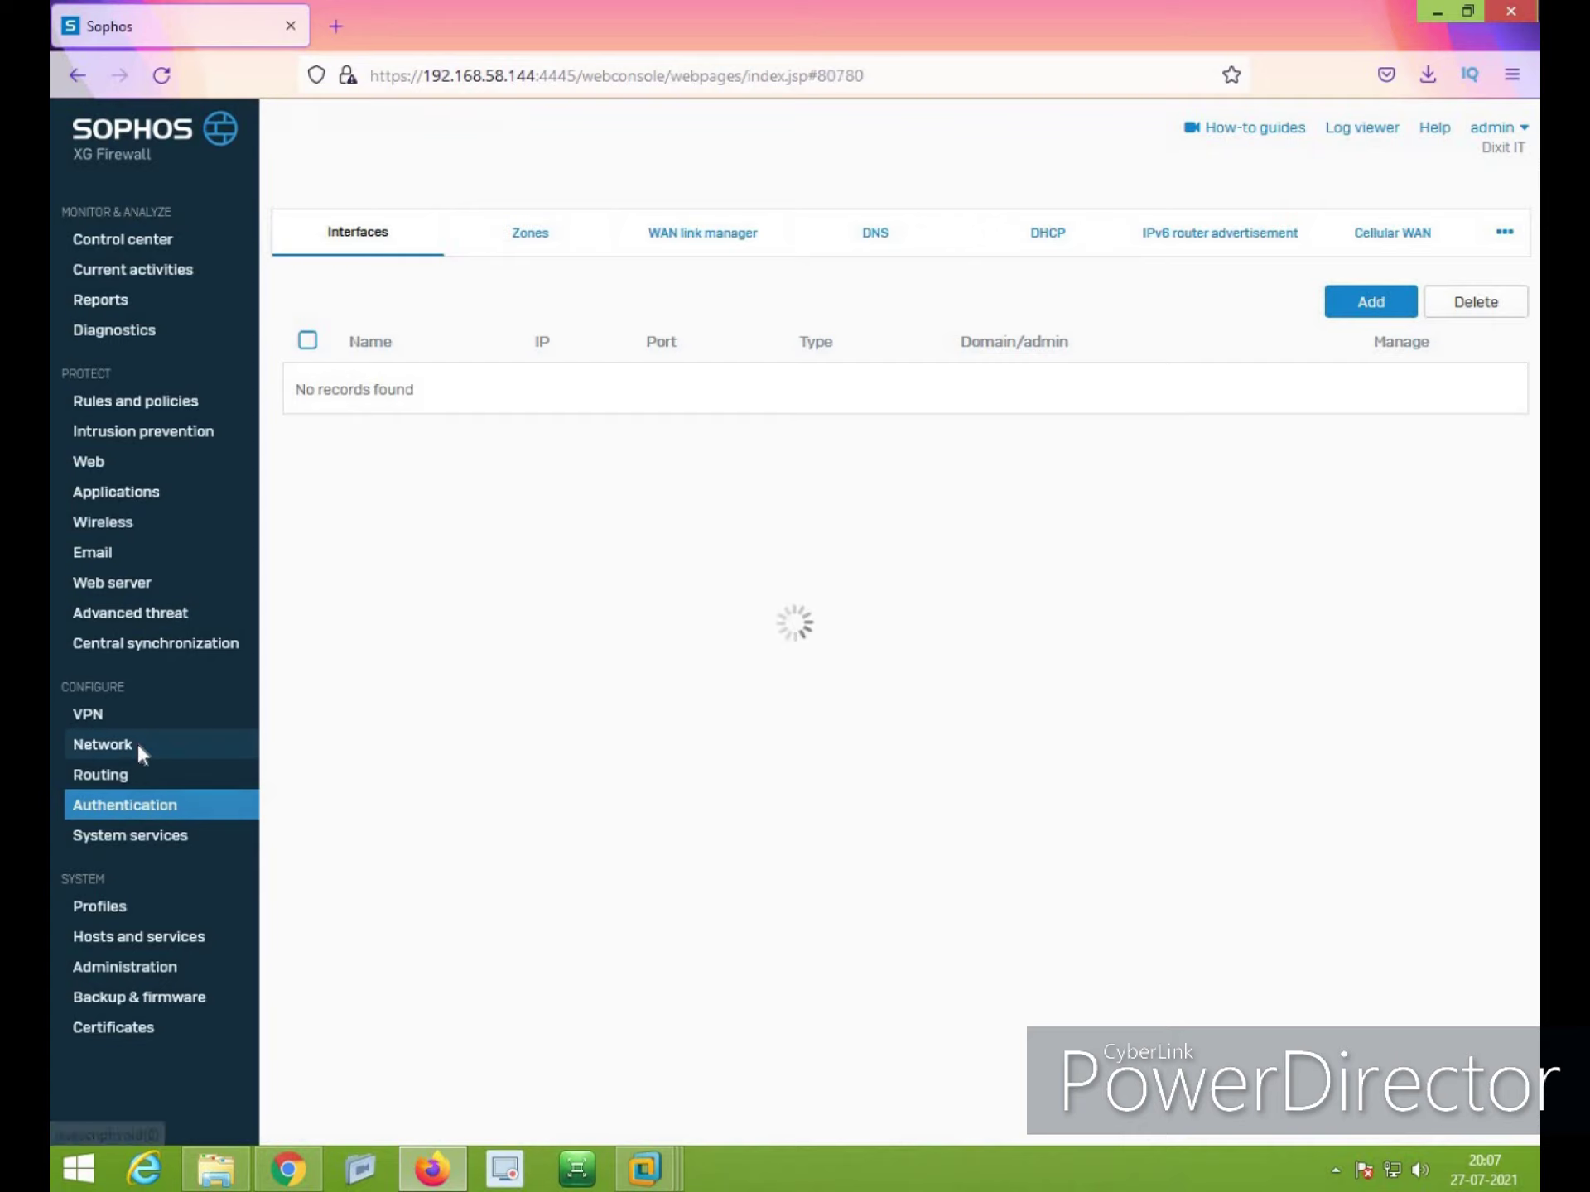
pyautogui.click(891, 242)
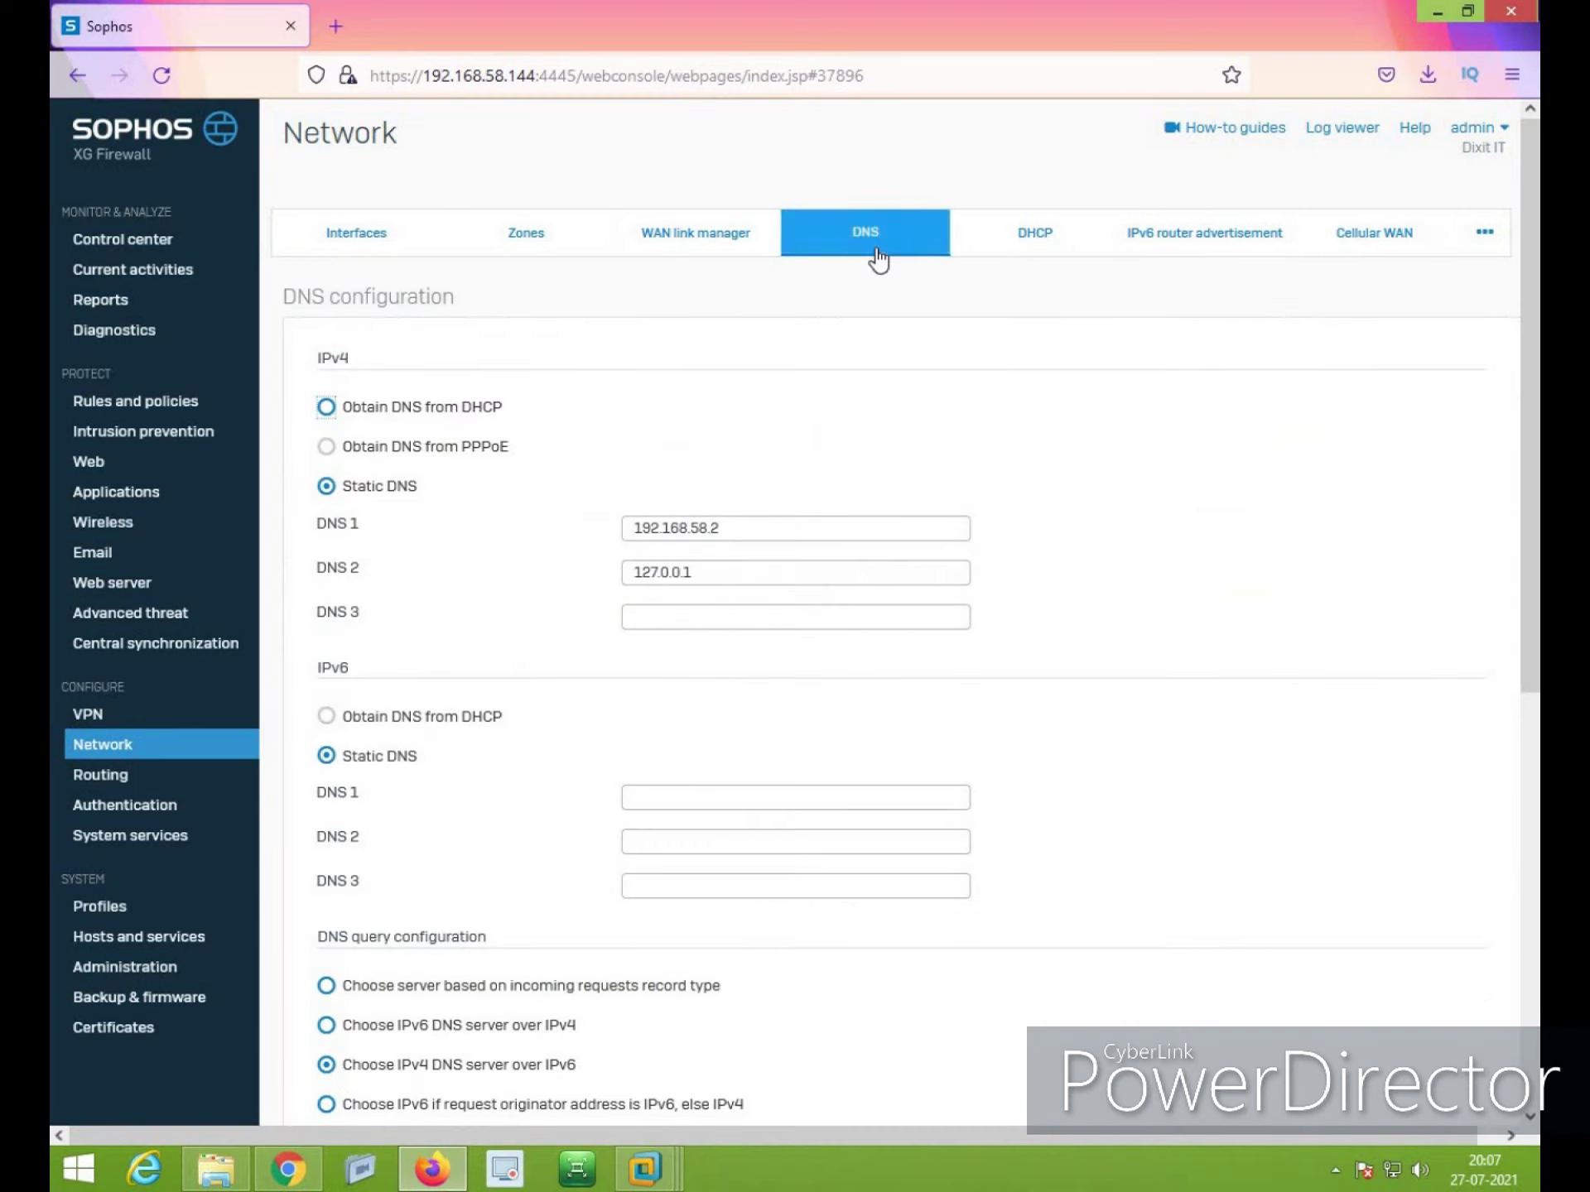
pyautogui.click(743, 518)
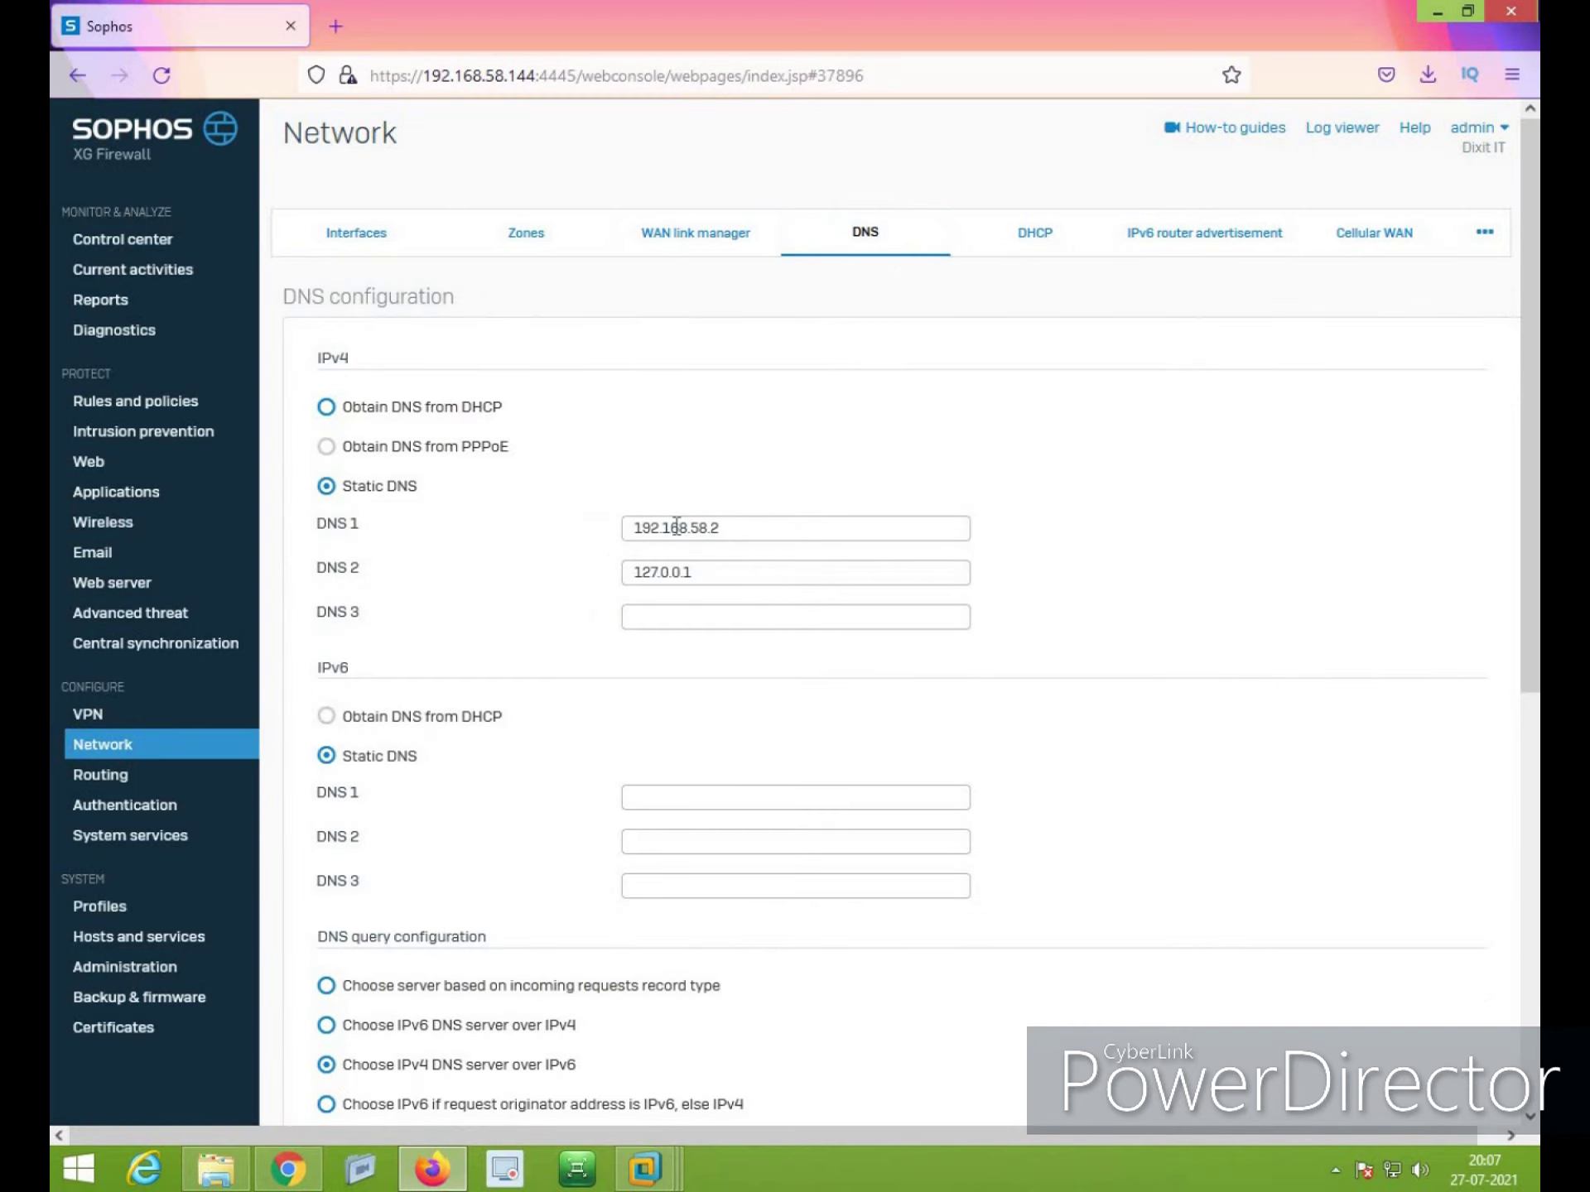
pyautogui.click(712, 611)
pyautogui.write('8.8.8.8')
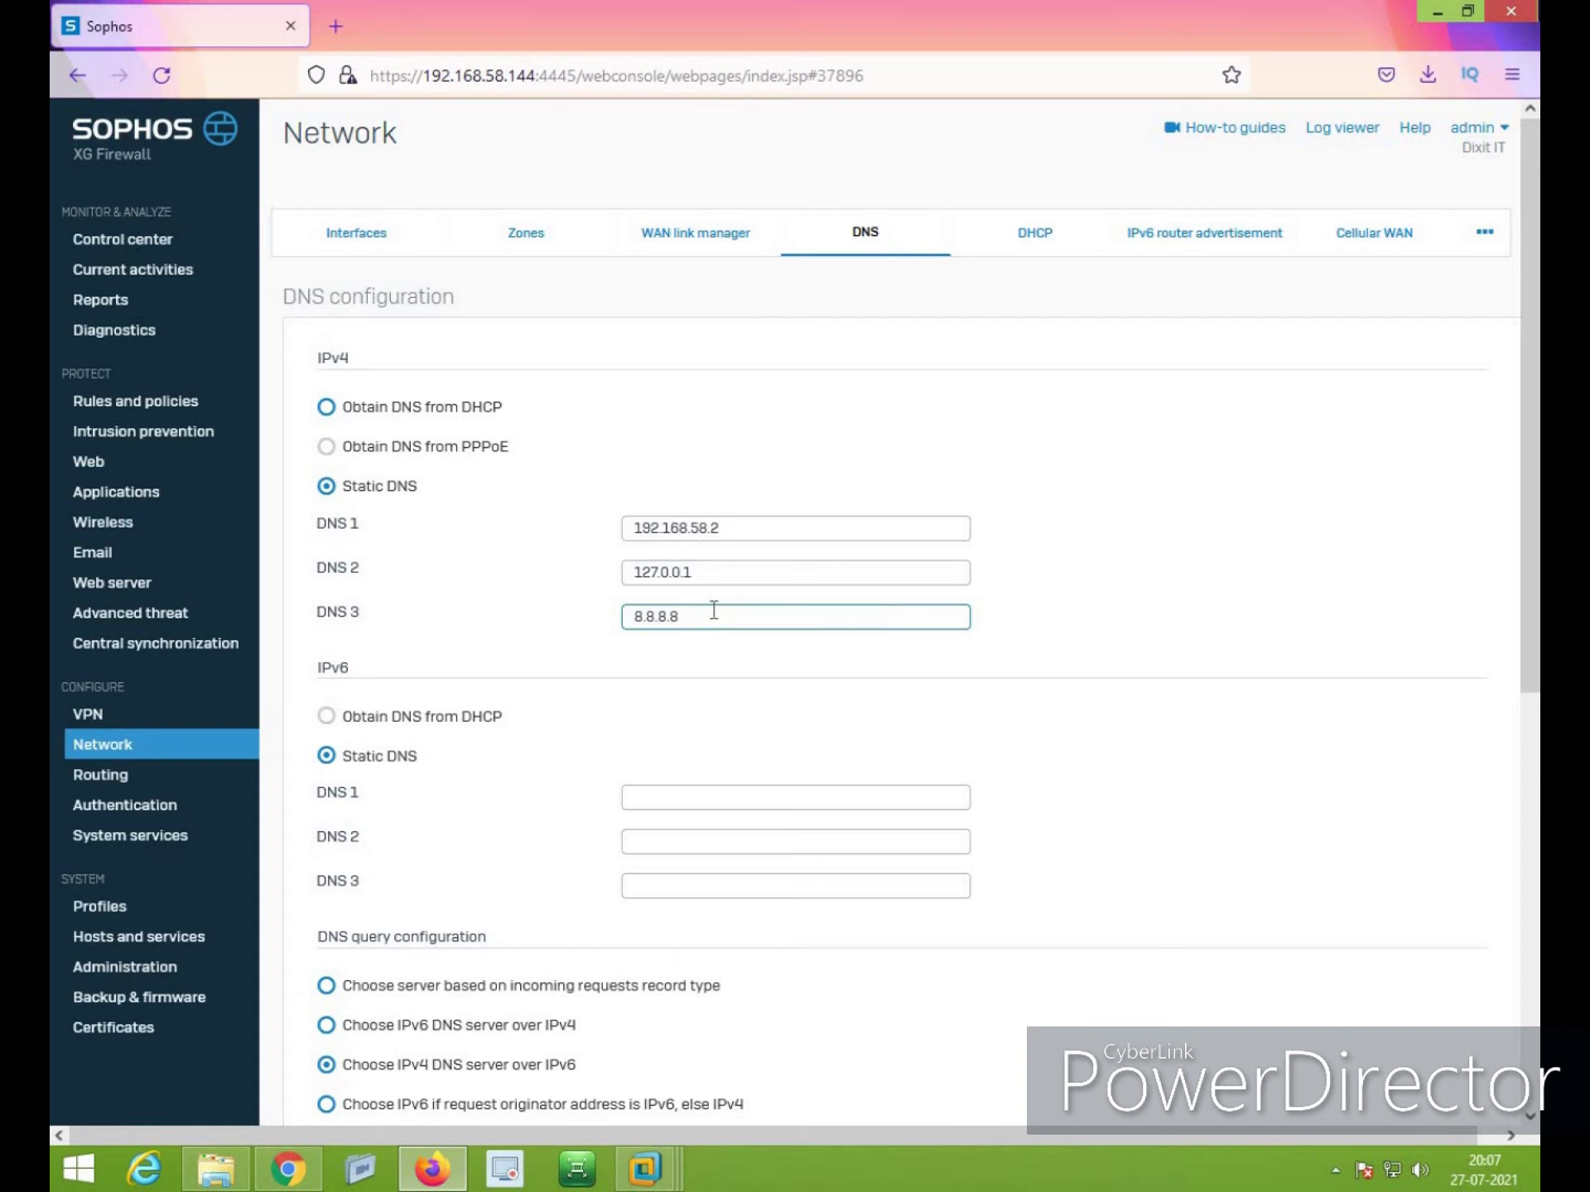
pyautogui.scroll(-4, 563, 733)
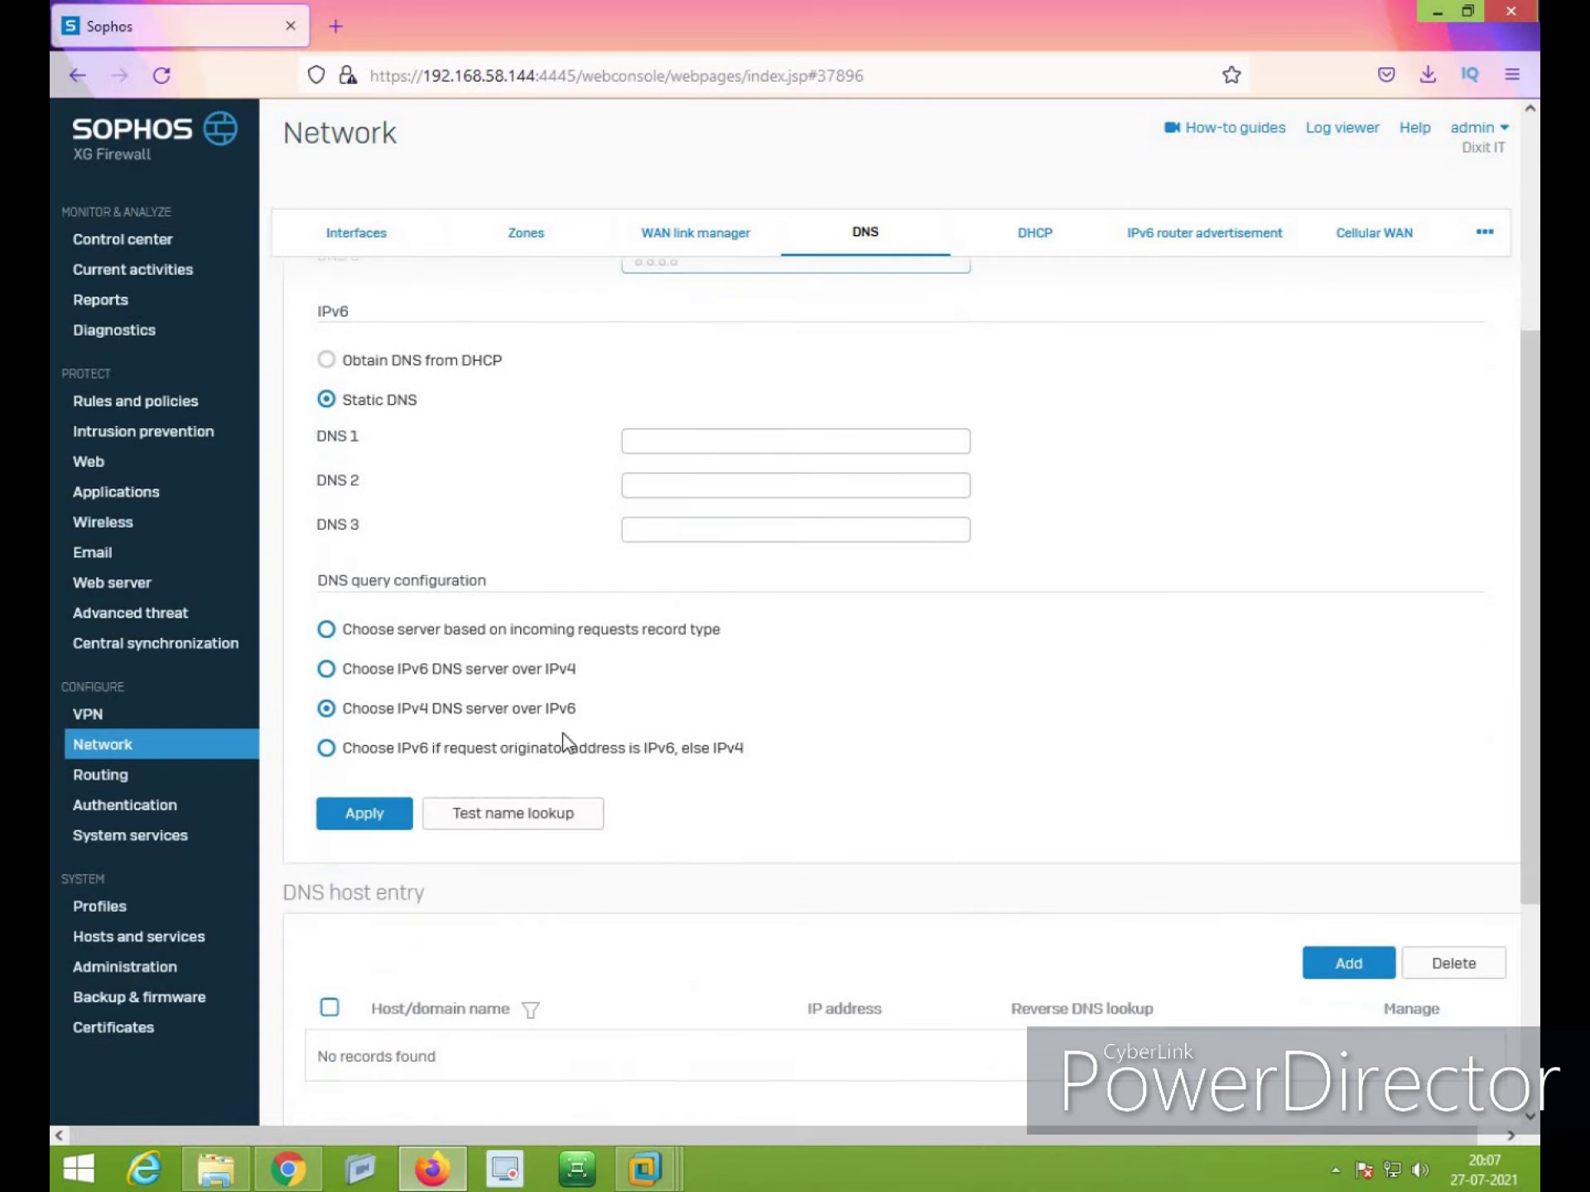
pyautogui.click(345, 820)
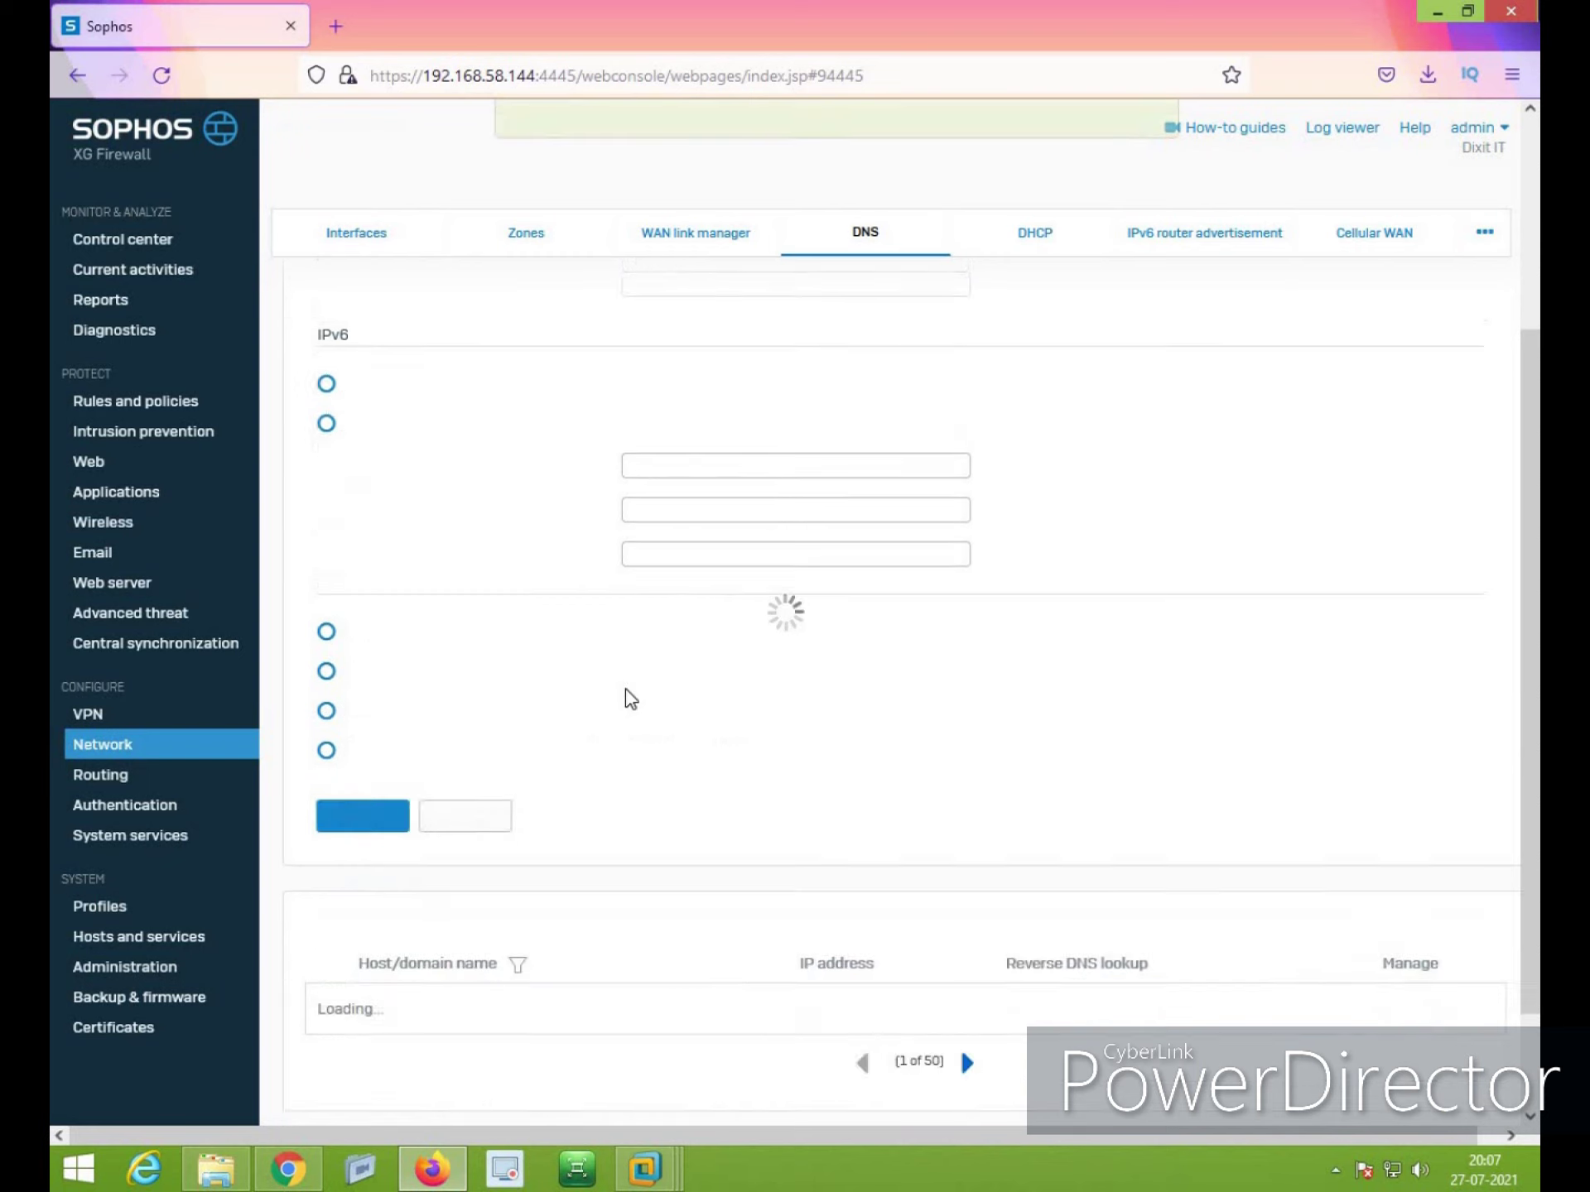
pyautogui.moveTo(646, 1168)
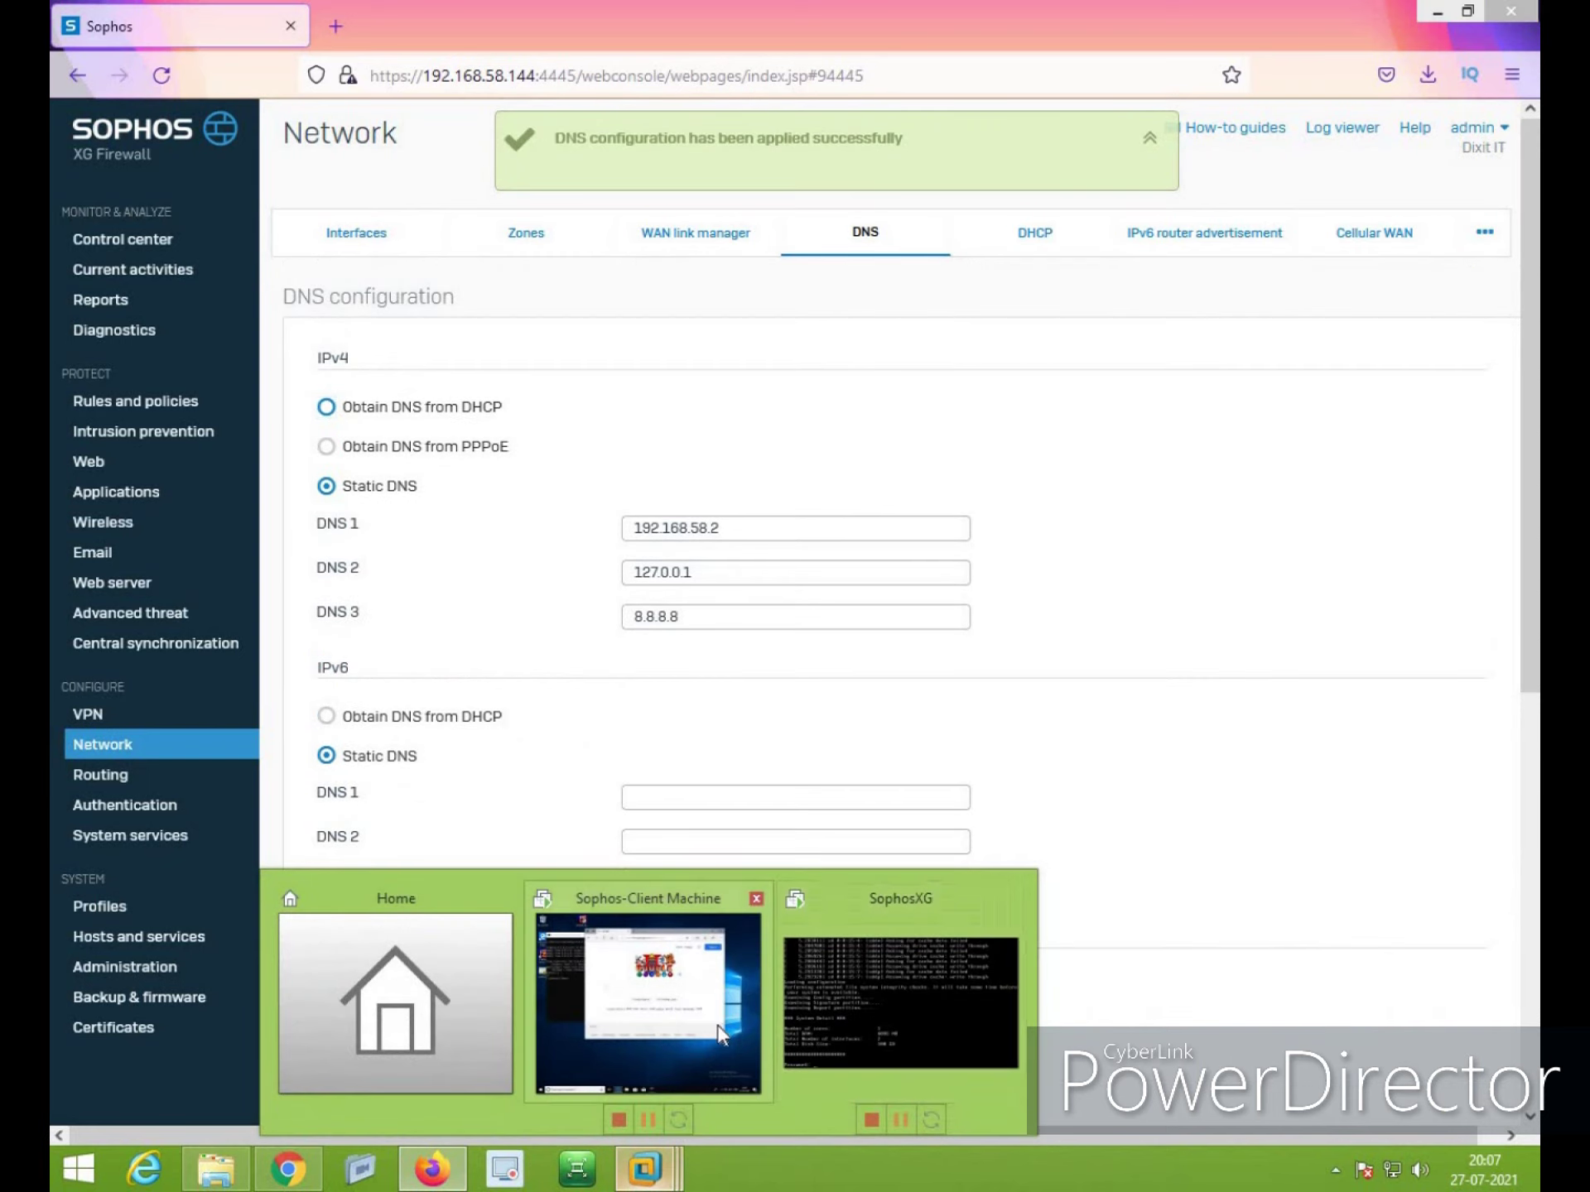
pyautogui.click(718, 1026)
# Run nslookup for google.com, which resolves to 216.58.203.14 via DNS server 192.168.1.250
pyautogui.click(255, 609)
pyautogui.write('nslookup')
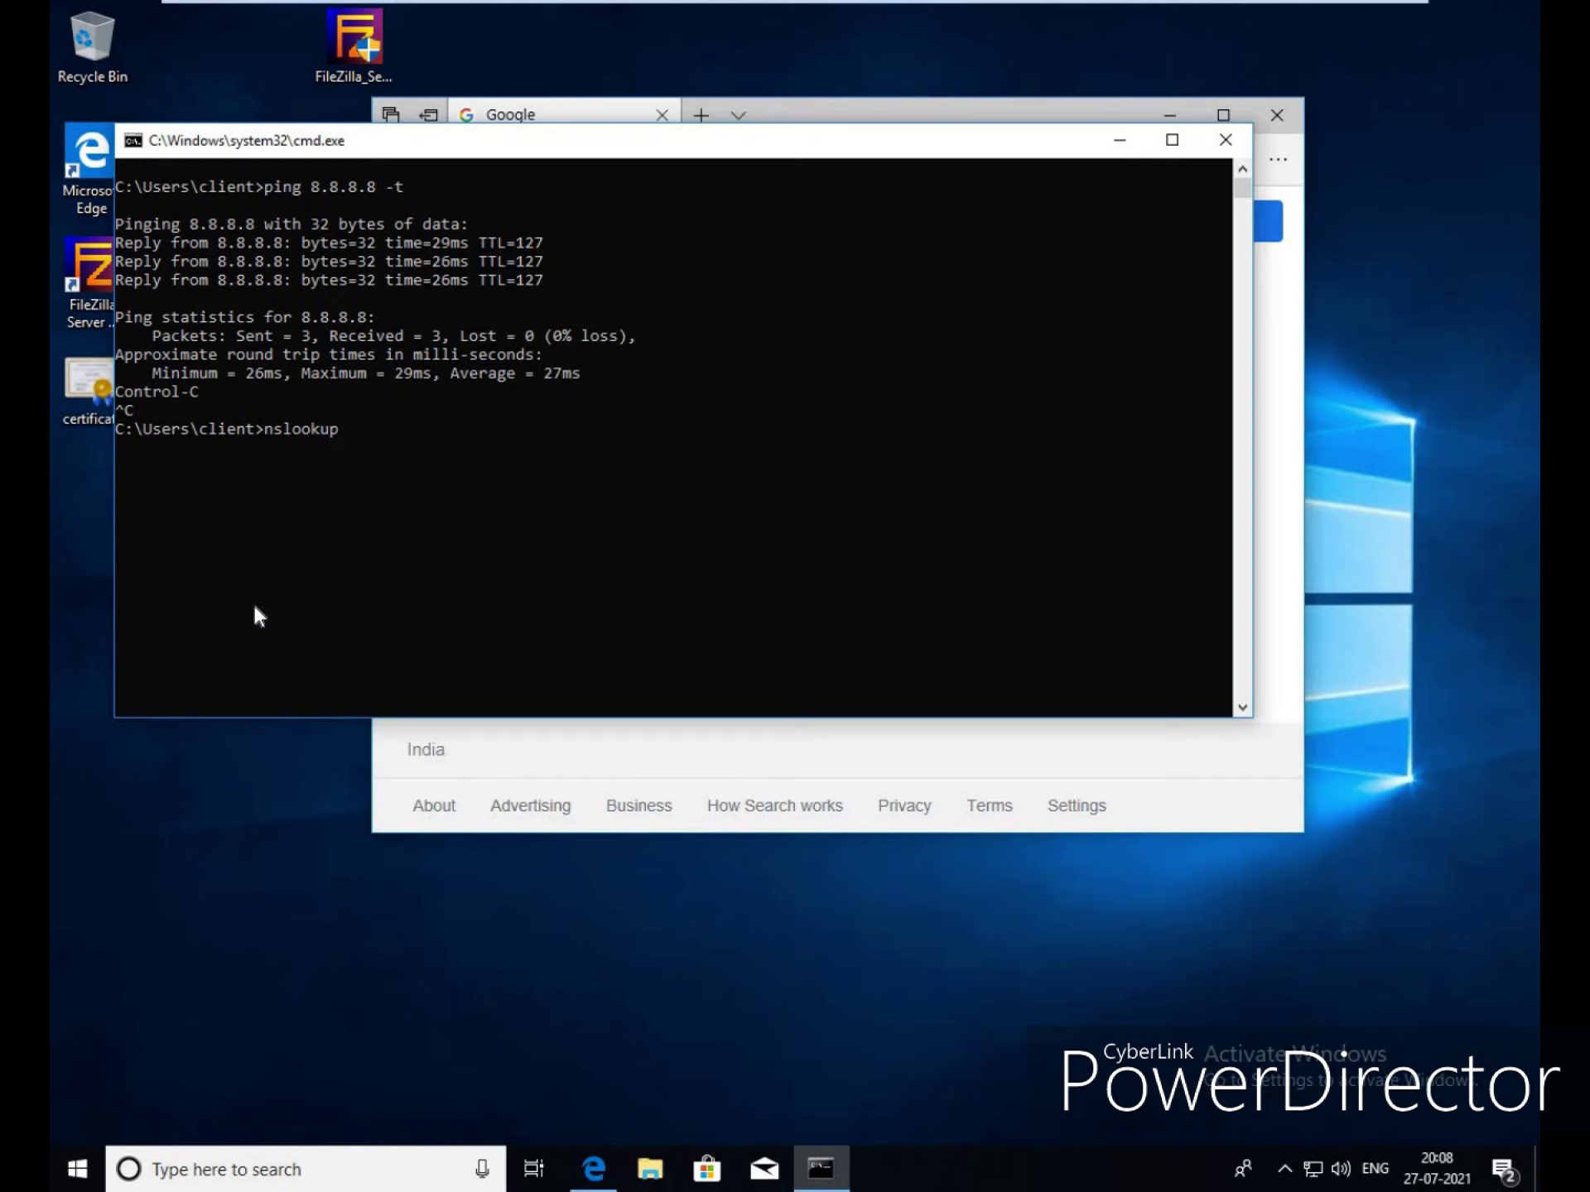
pyautogui.press('Return')
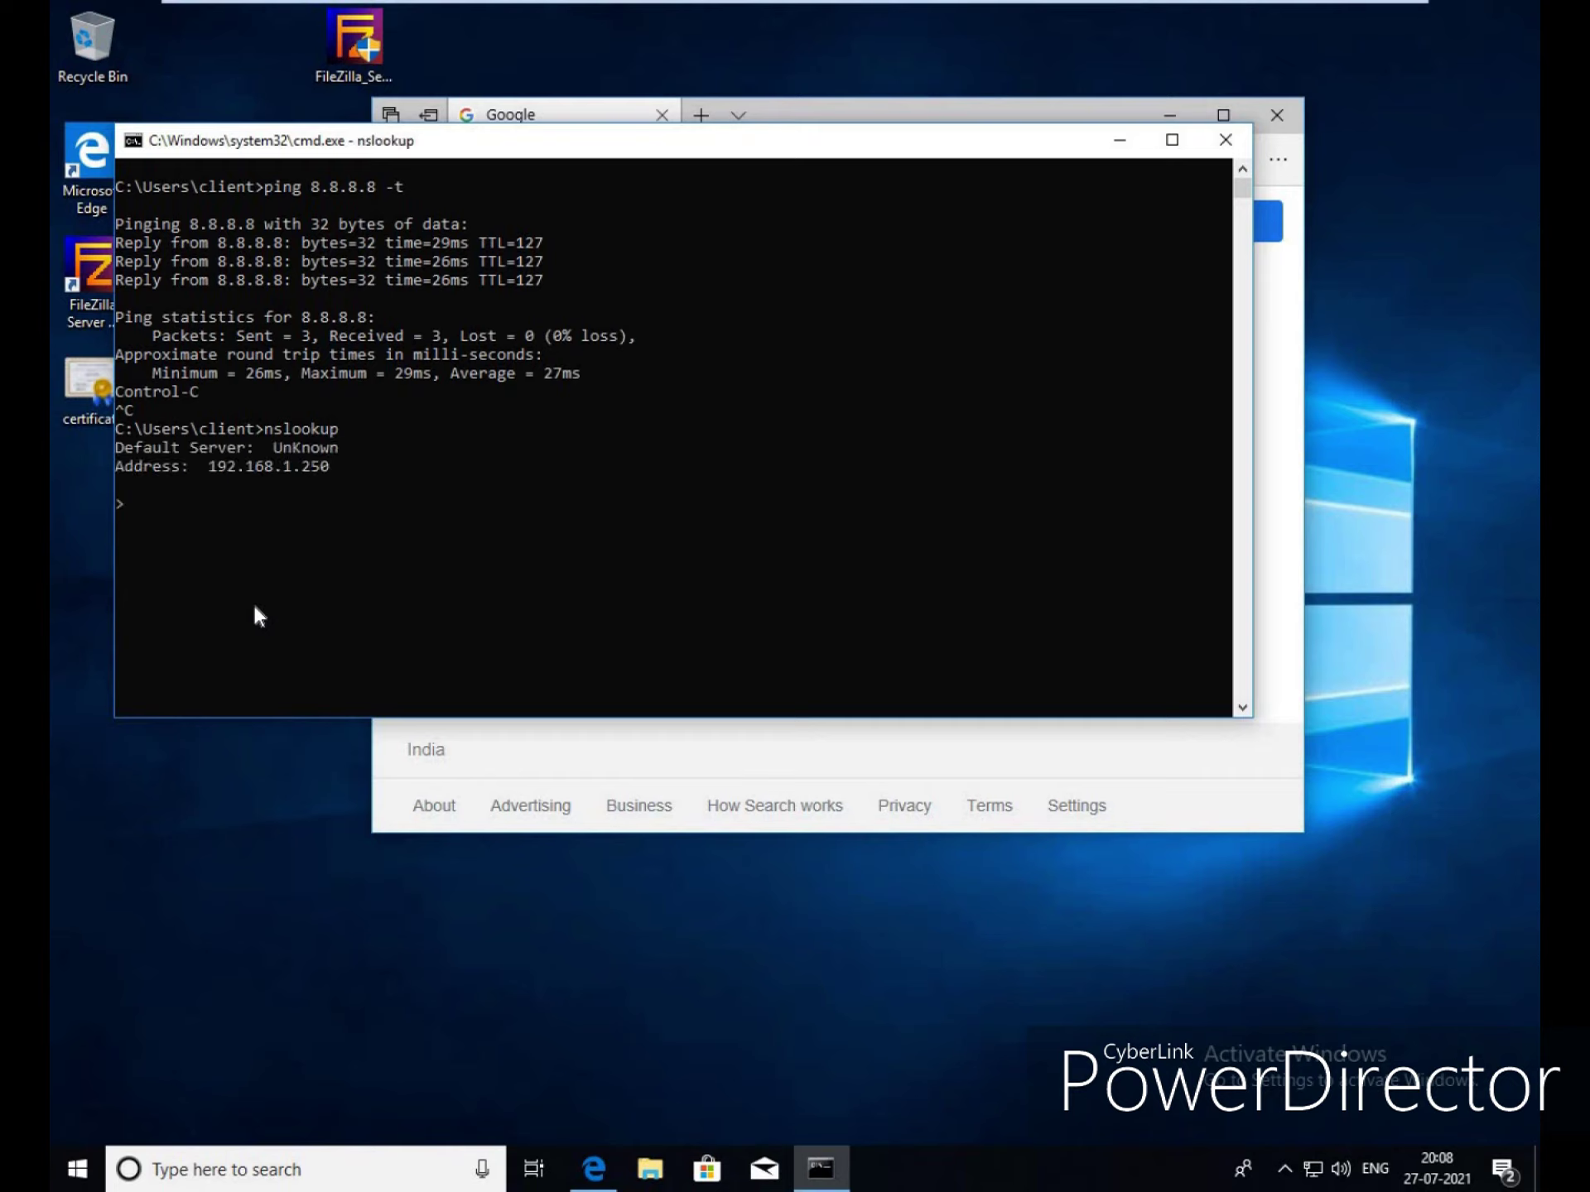
pyautogui.write('google.com')
pyautogui.press('Return')
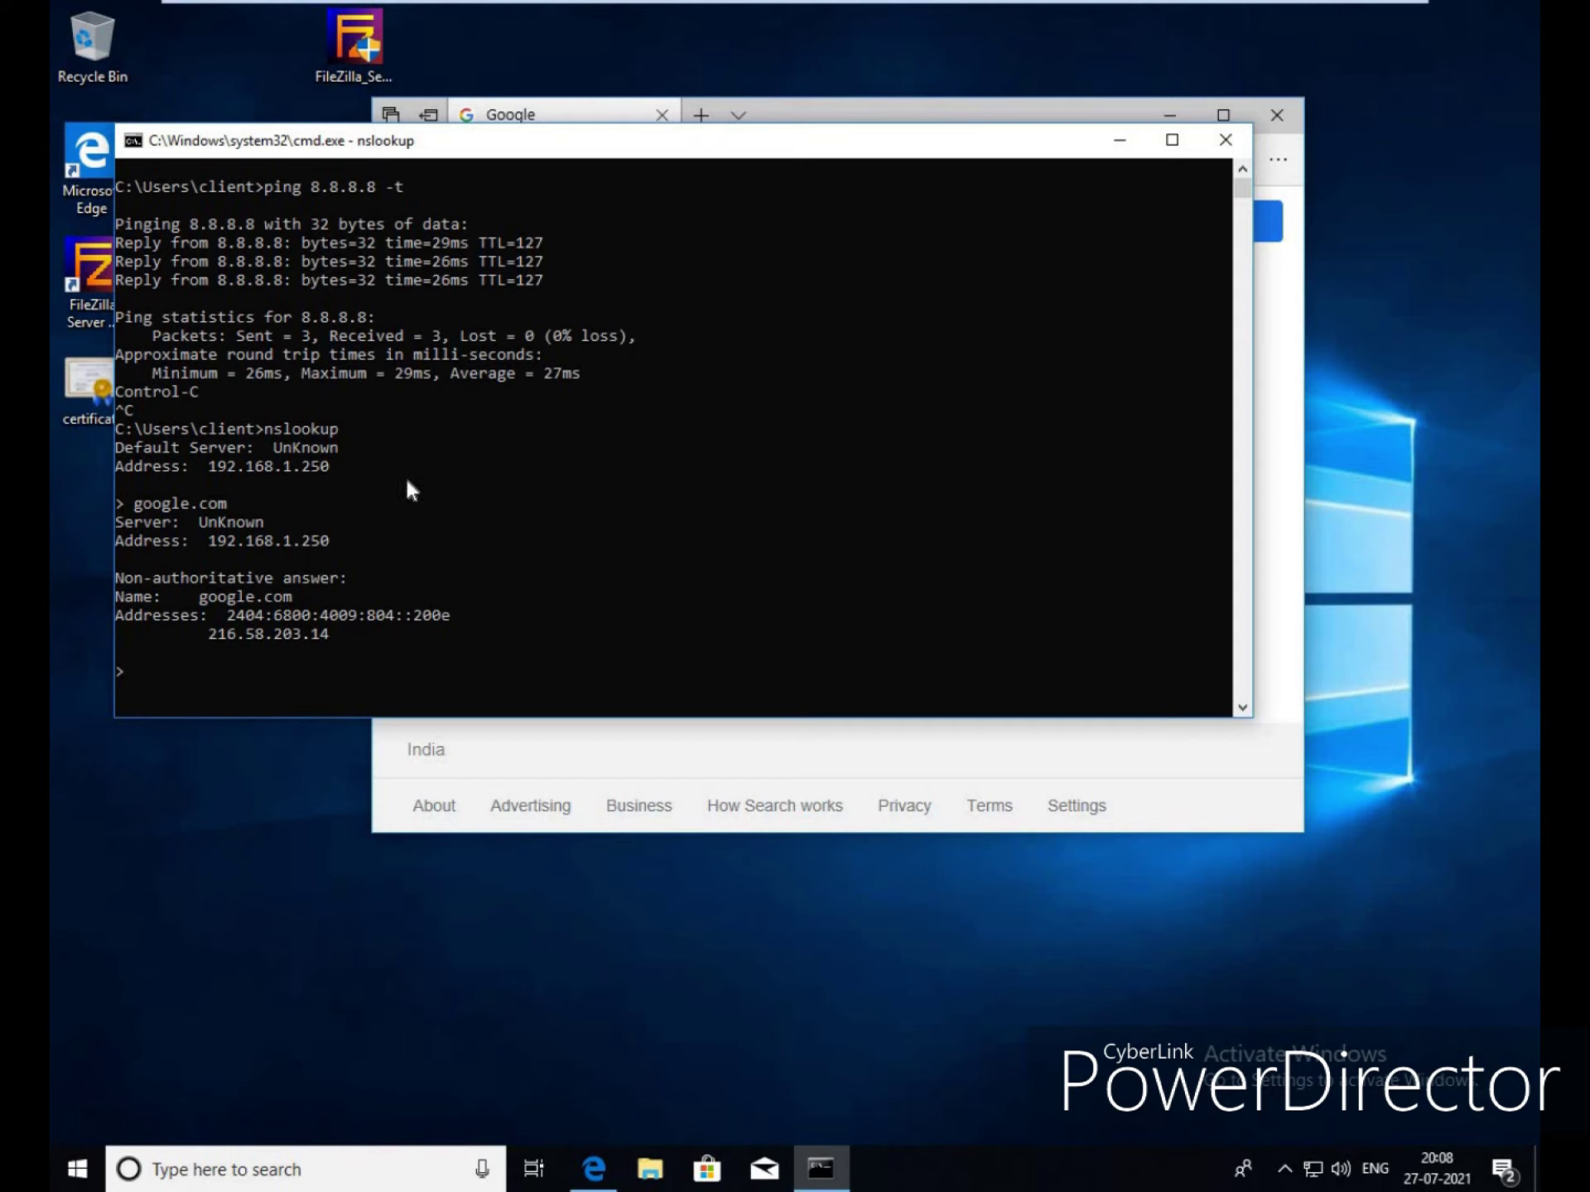
pyautogui.moveTo(1298, 3)
# Leave the client VM and go to the Backup & firmware page in the Sophos console
pyautogui.click(1341, 11)
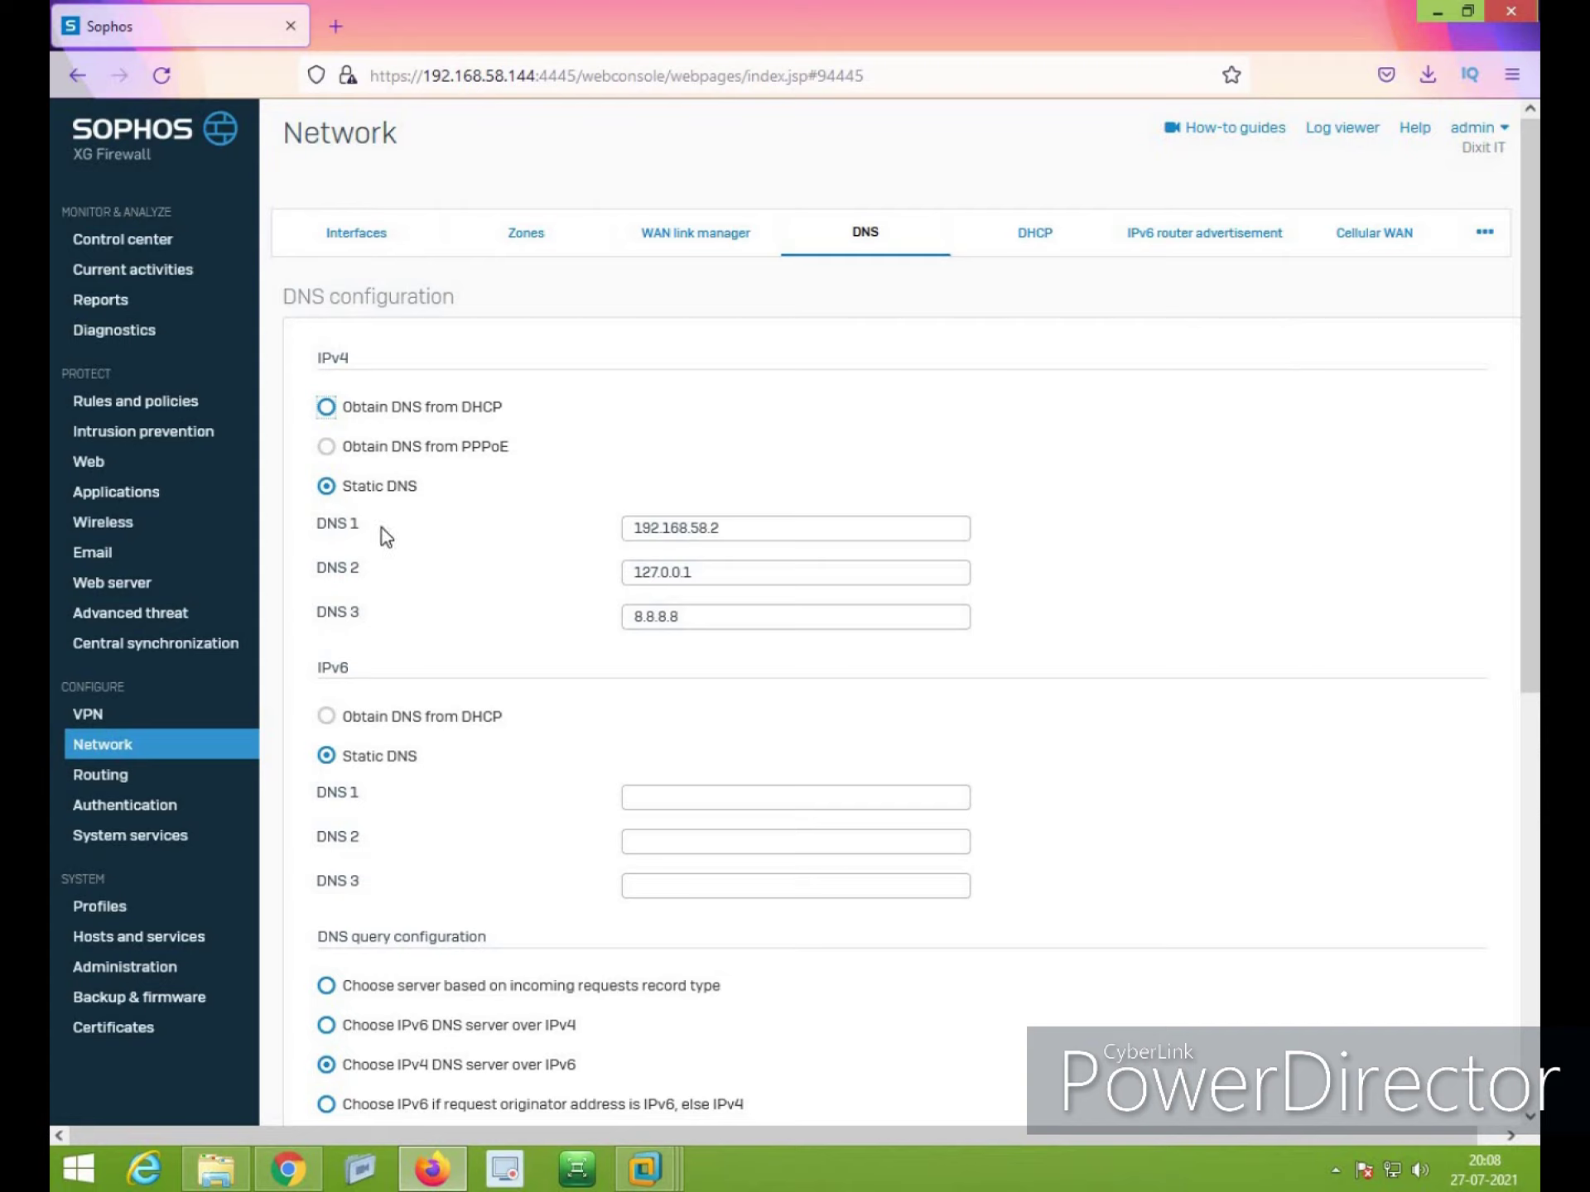
pyautogui.click(683, 623)
pyautogui.click(185, 999)
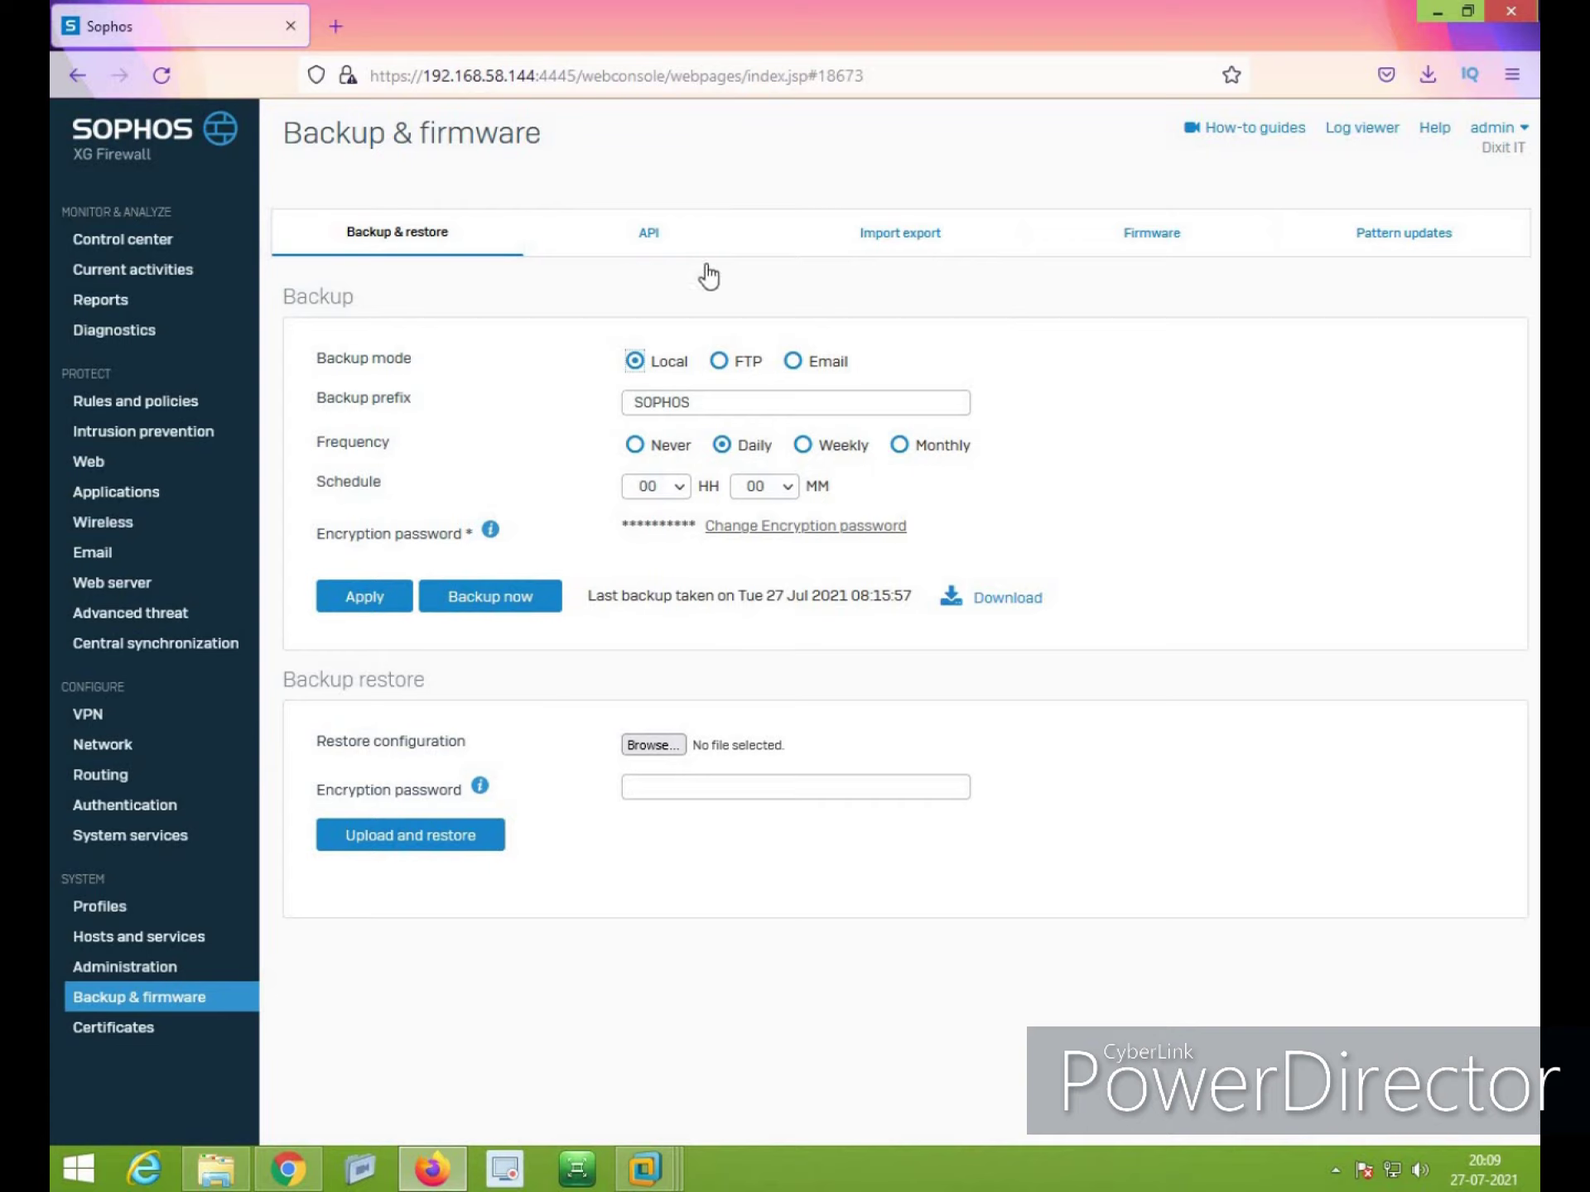
# Set backup prefix SOPHOSFW with a new encryption password, apply it, and choose FTP backup mode
pyautogui.click(780, 400)
pyautogui.press('BackSpace')
pyautogui.press('BackSpace')
pyautogui.press('BackSpace')
pyautogui.press('BackSpace')
pyautogui.press('BackSpace')
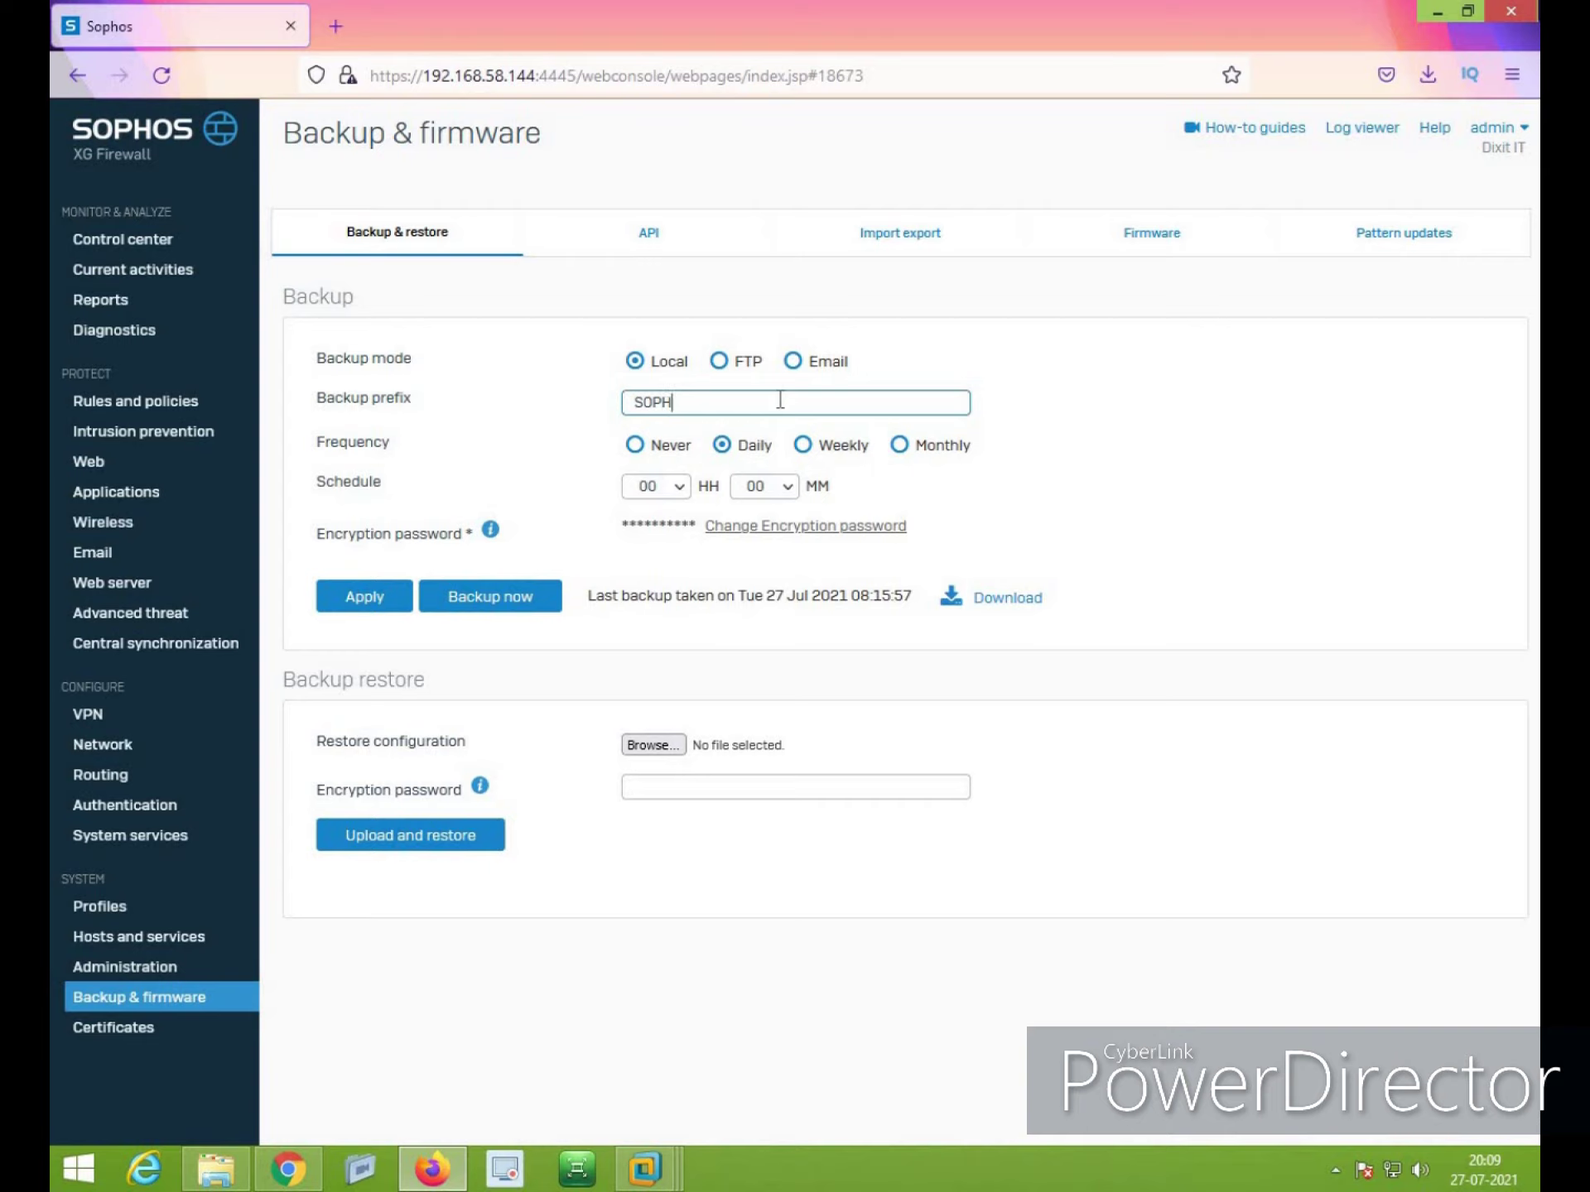
pyautogui.write('OPHOSFW')
pyautogui.click(743, 536)
pyautogui.click(728, 526)
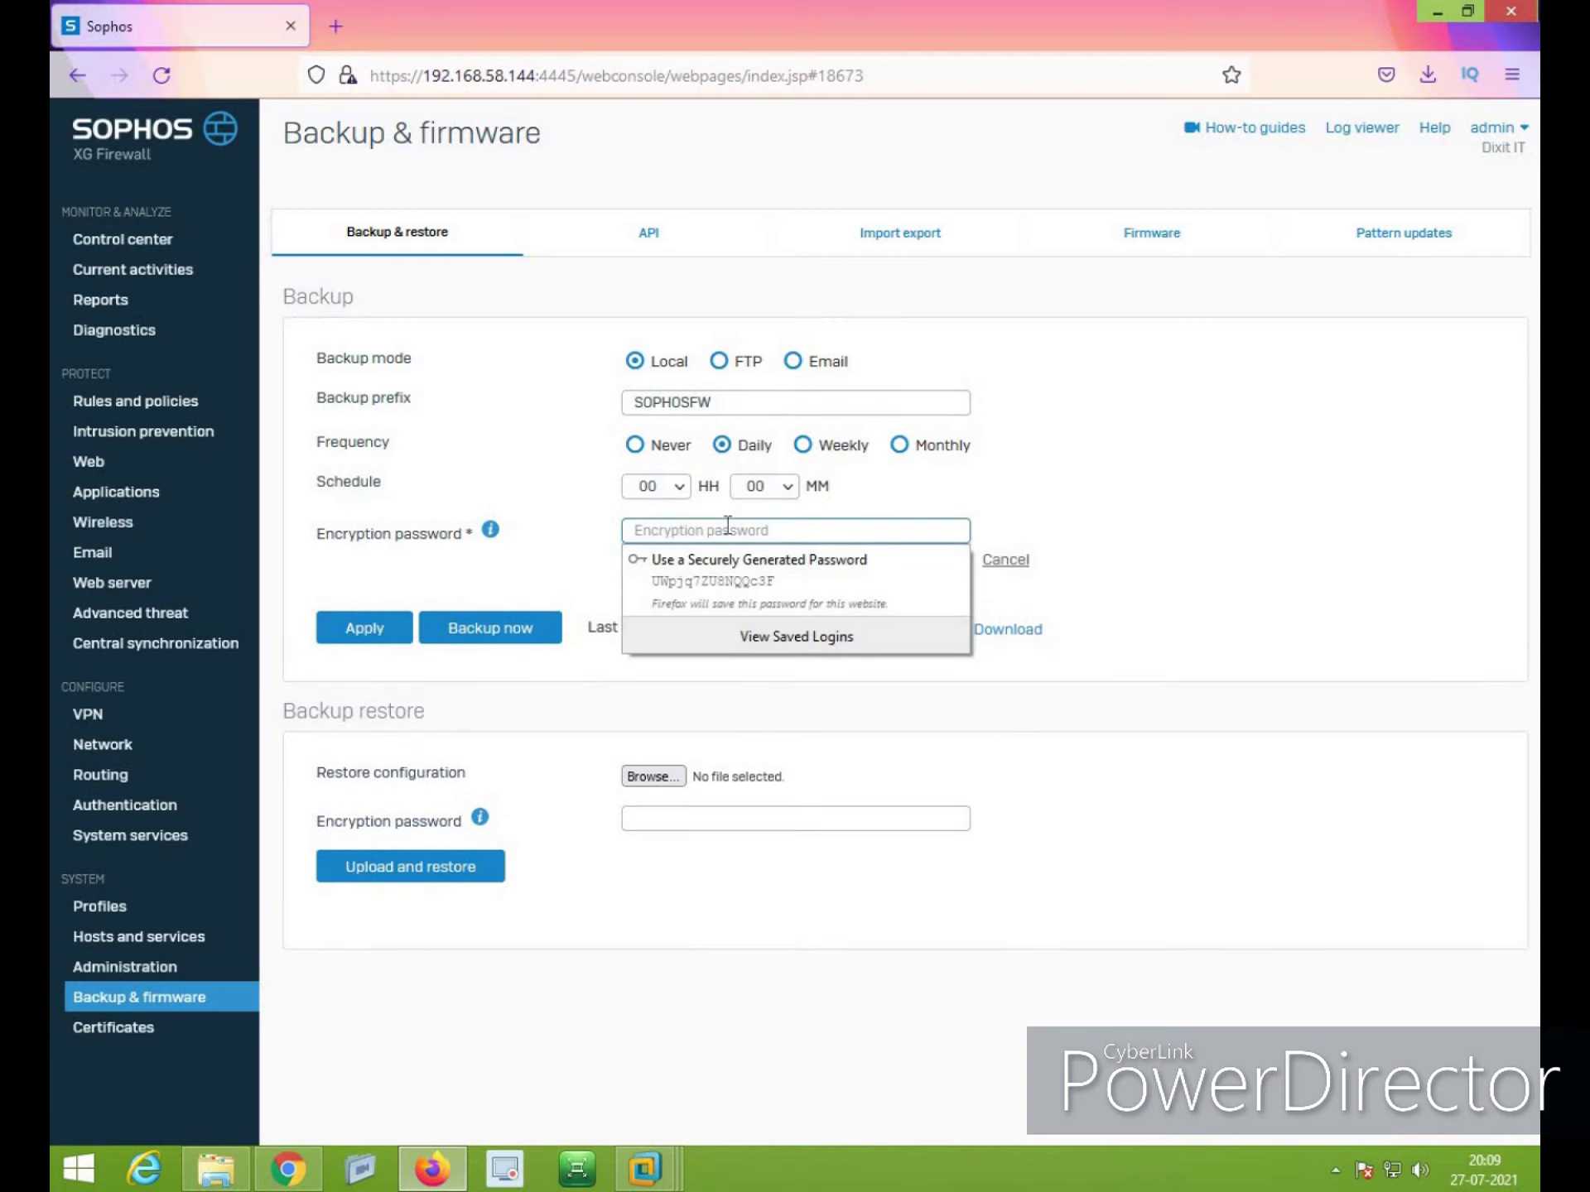
pyautogui.write('•••••••••••••')
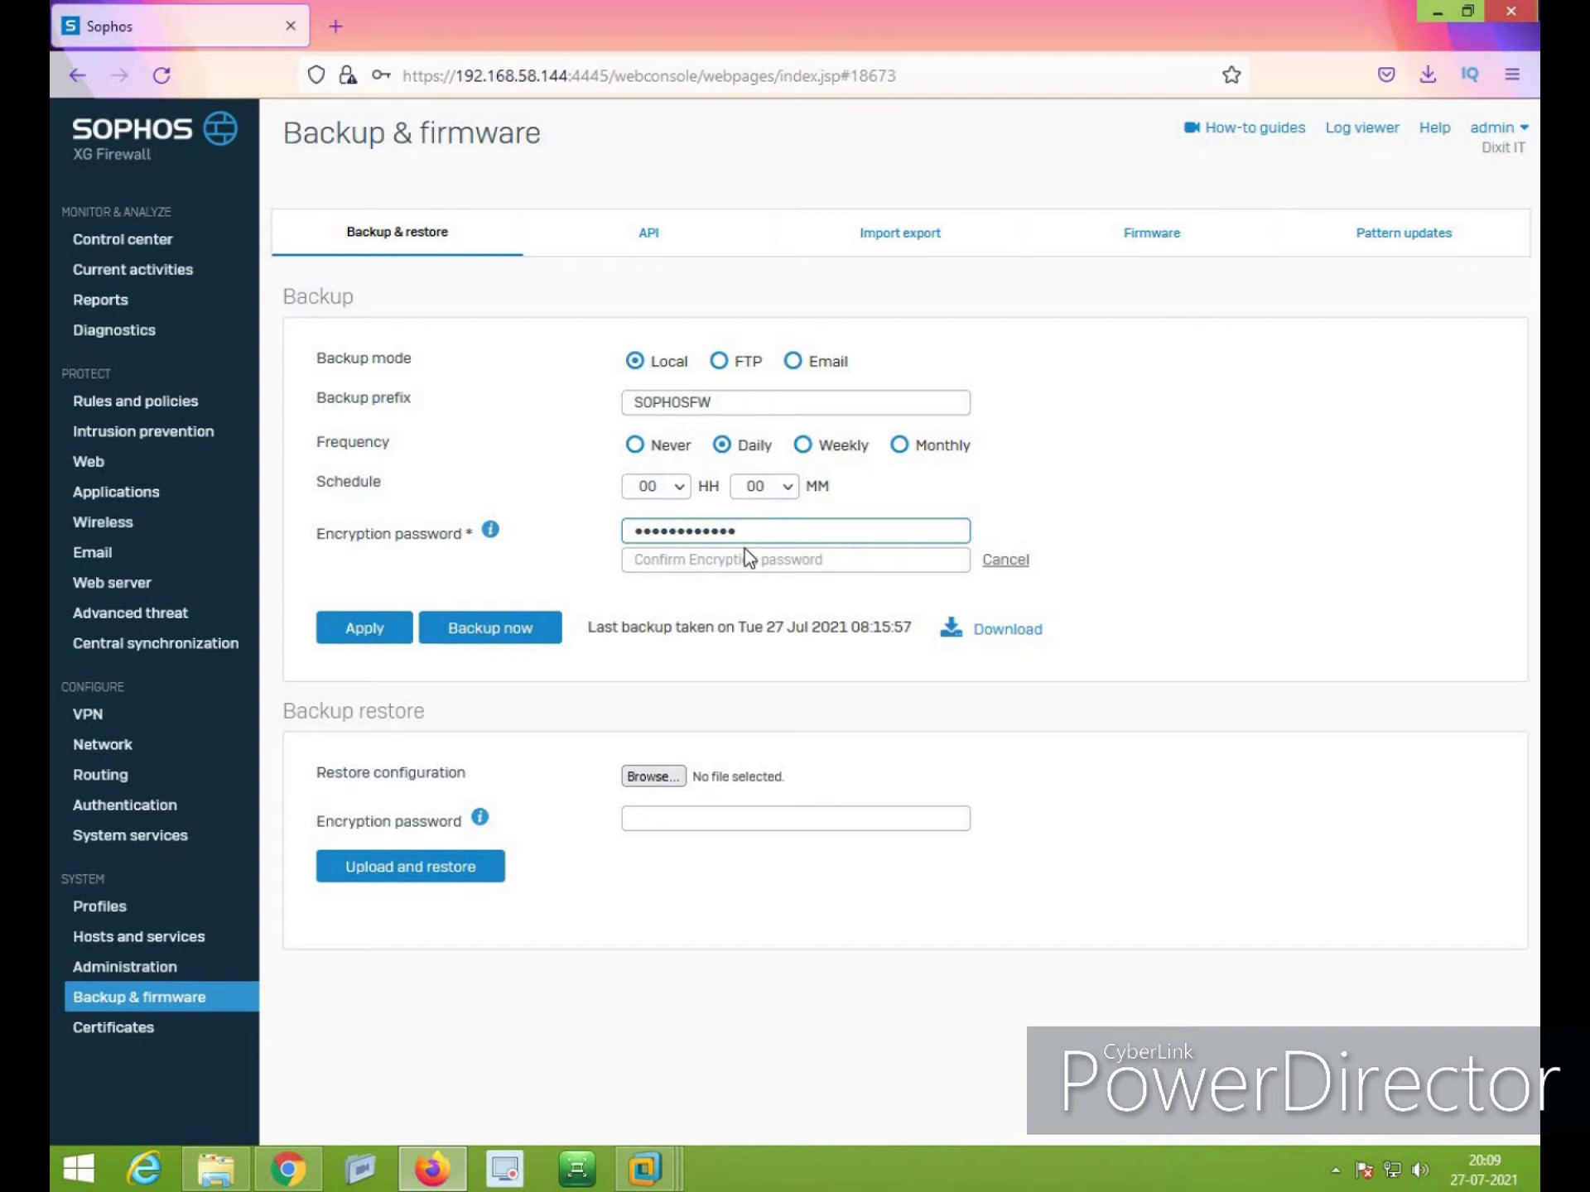
pyautogui.click(749, 559)
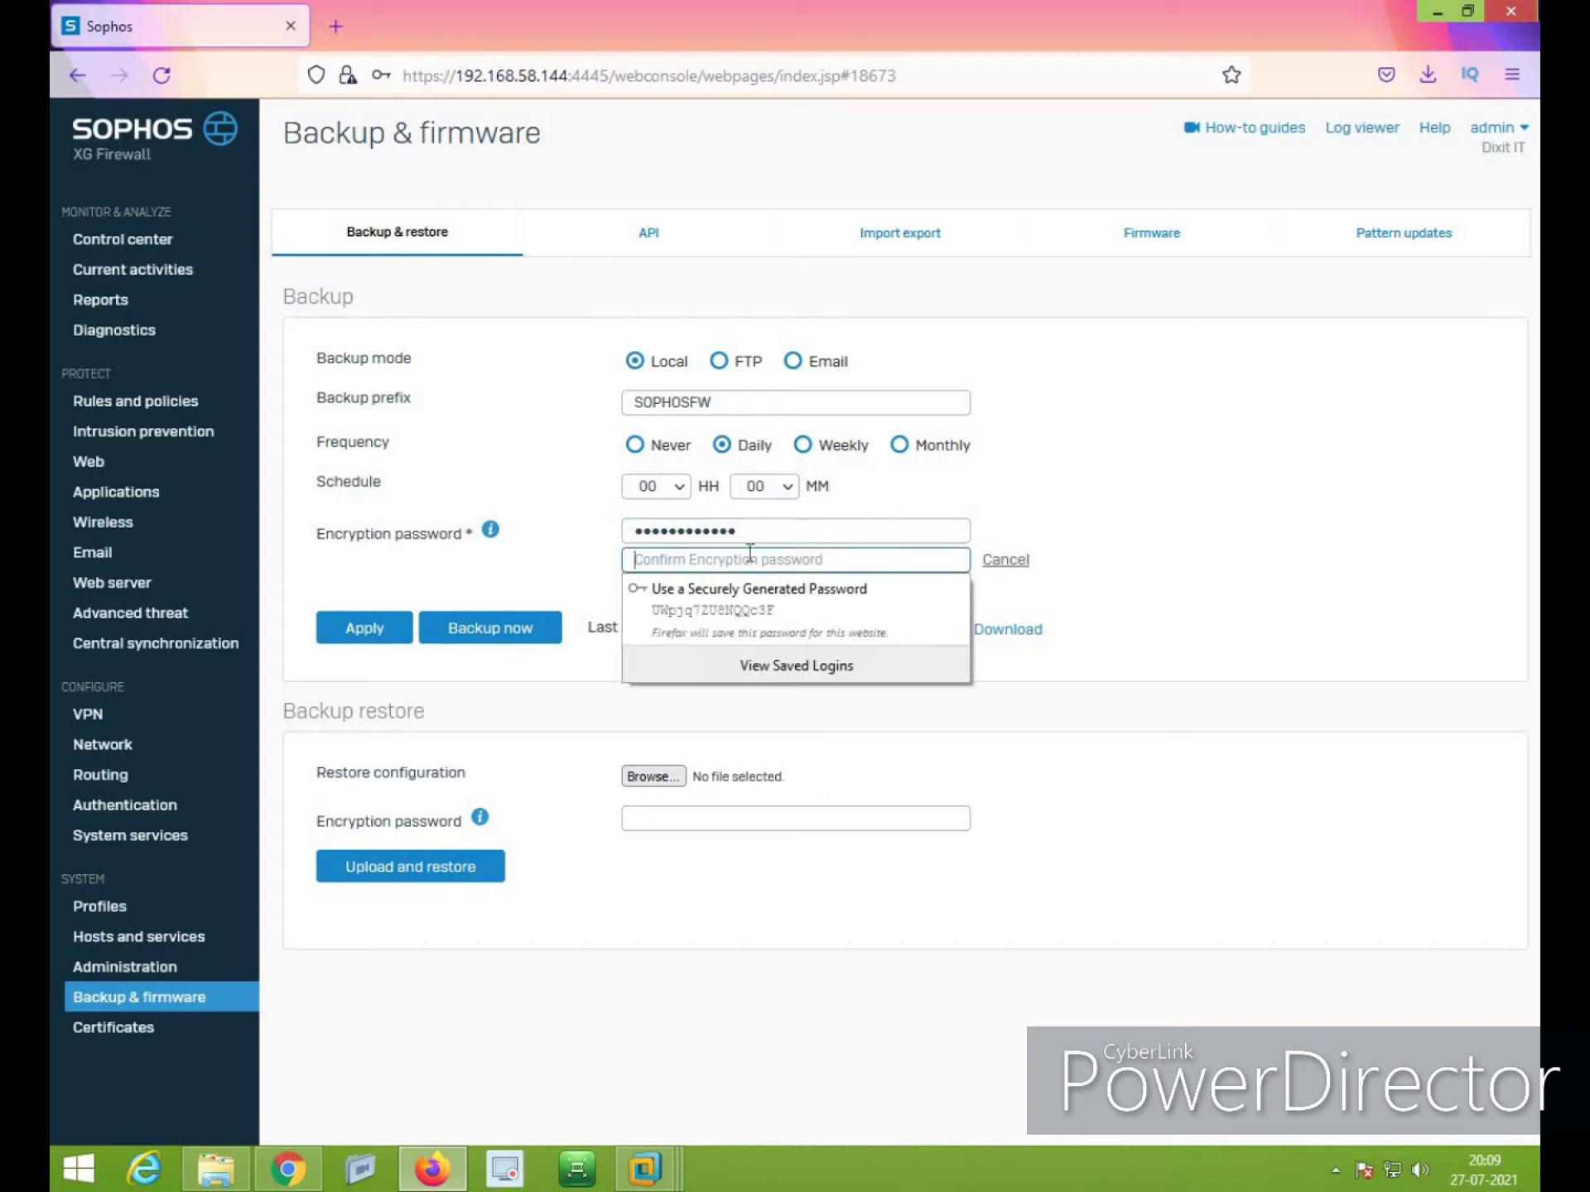
pyautogui.write('•••••••••••••')
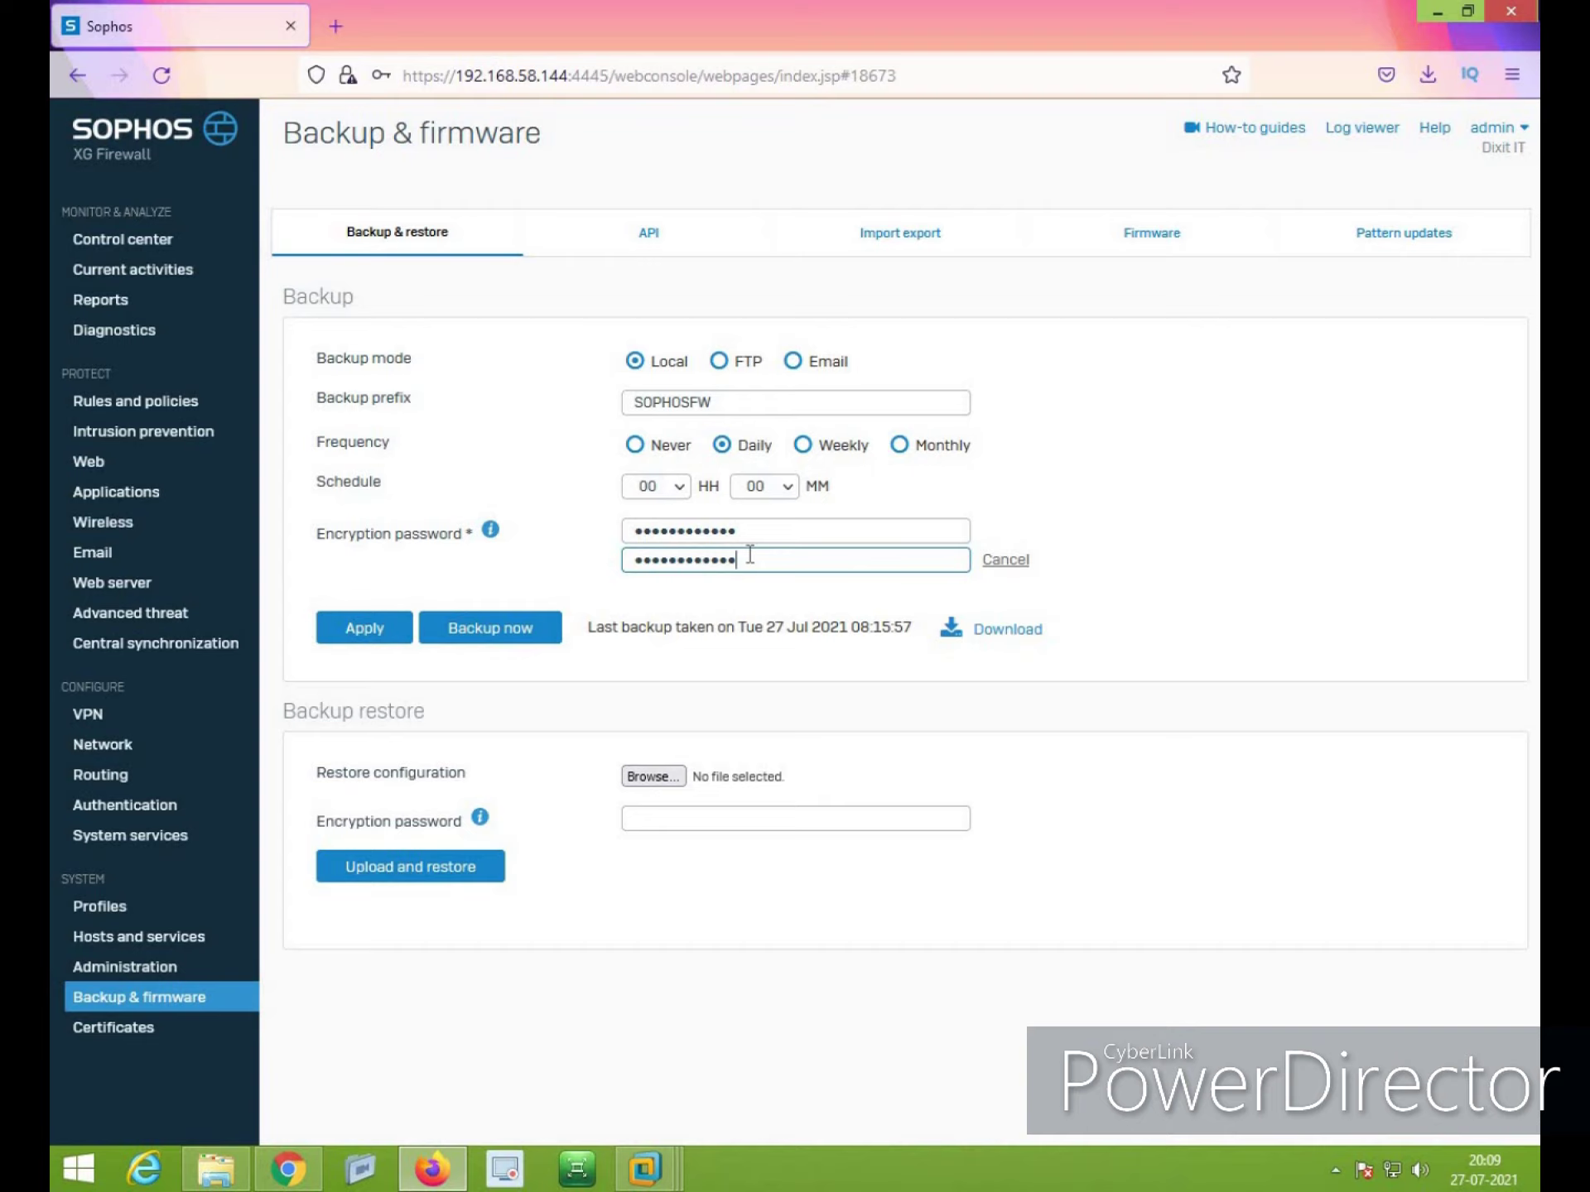
pyautogui.click(394, 638)
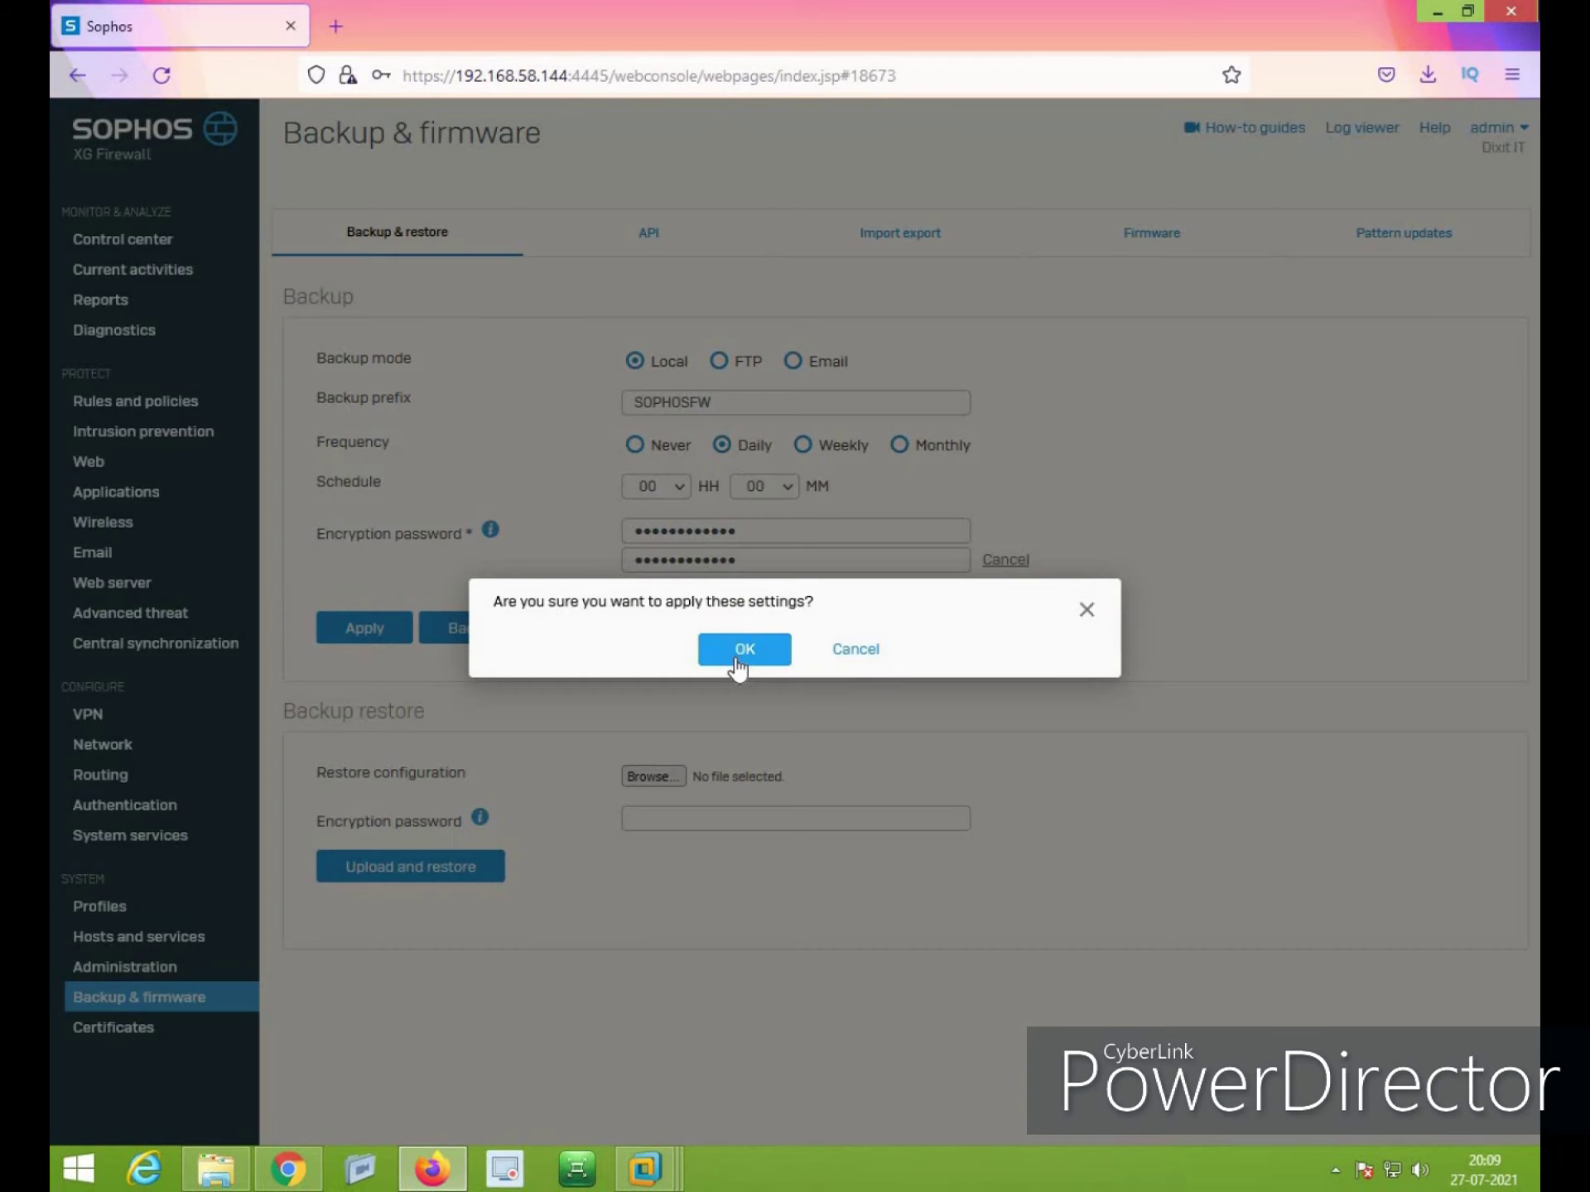
pyautogui.click(737, 655)
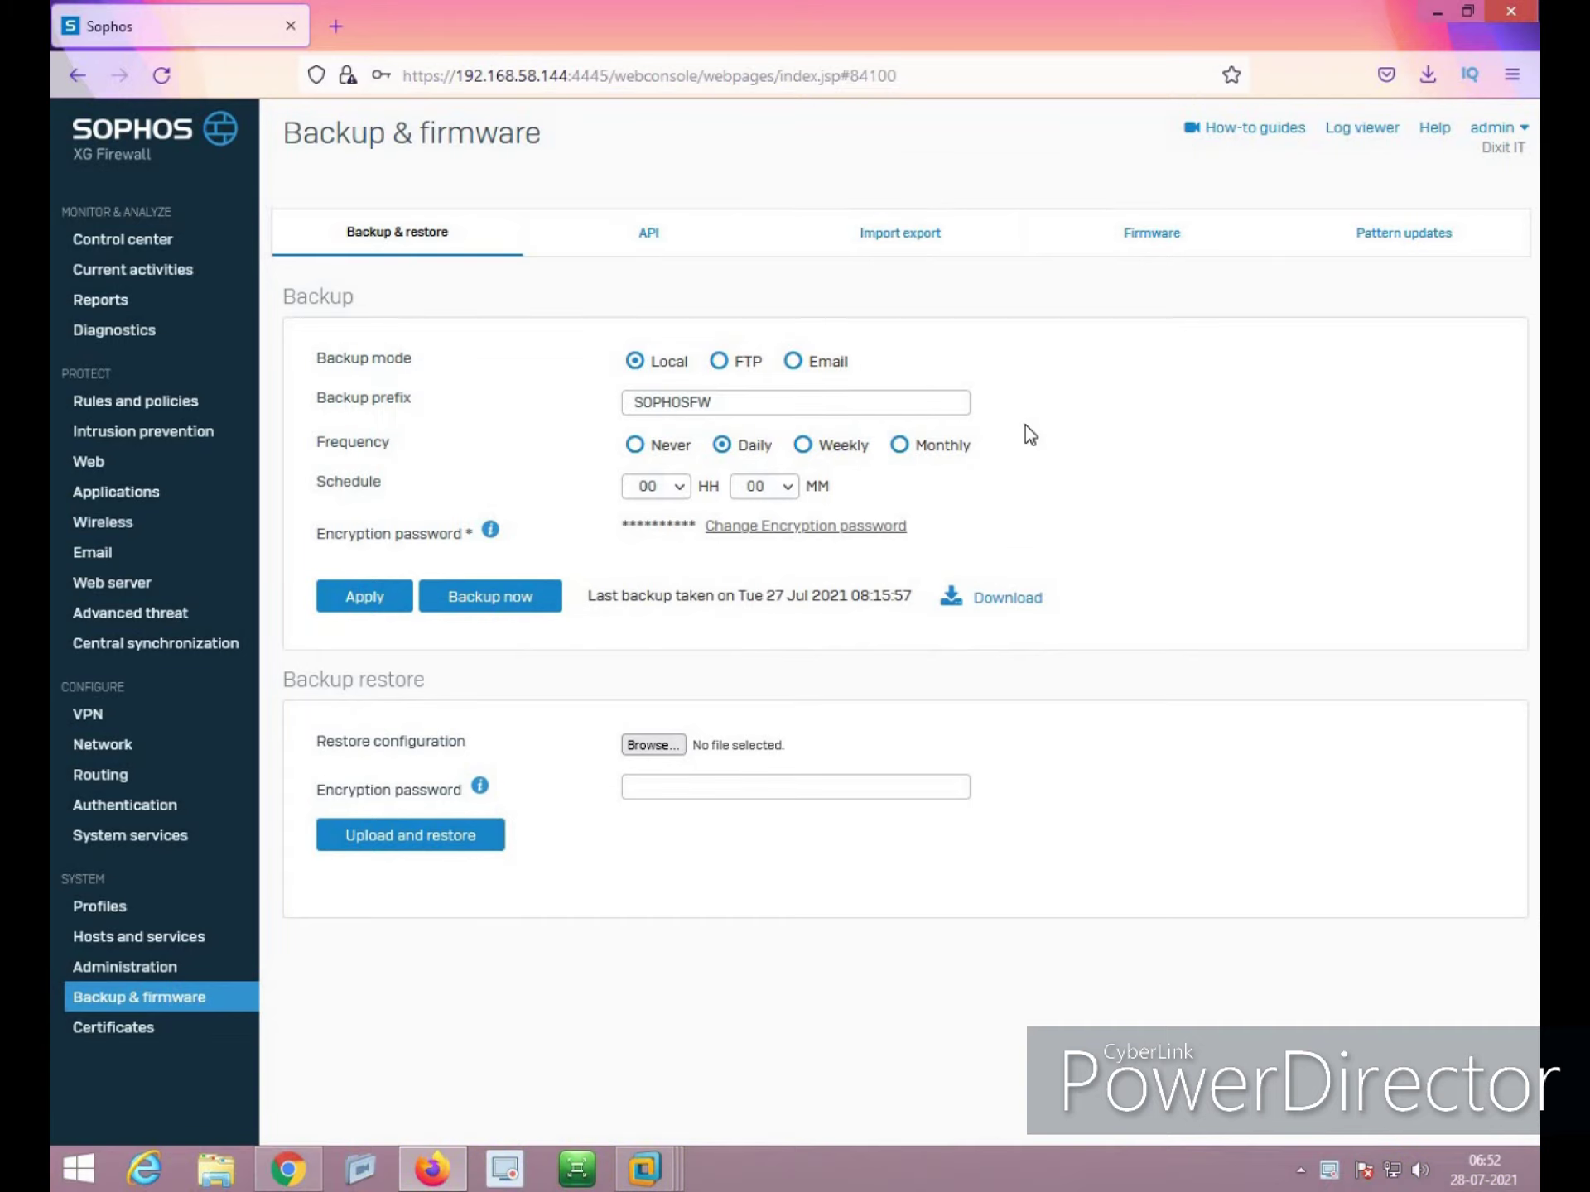
pyautogui.click(720, 362)
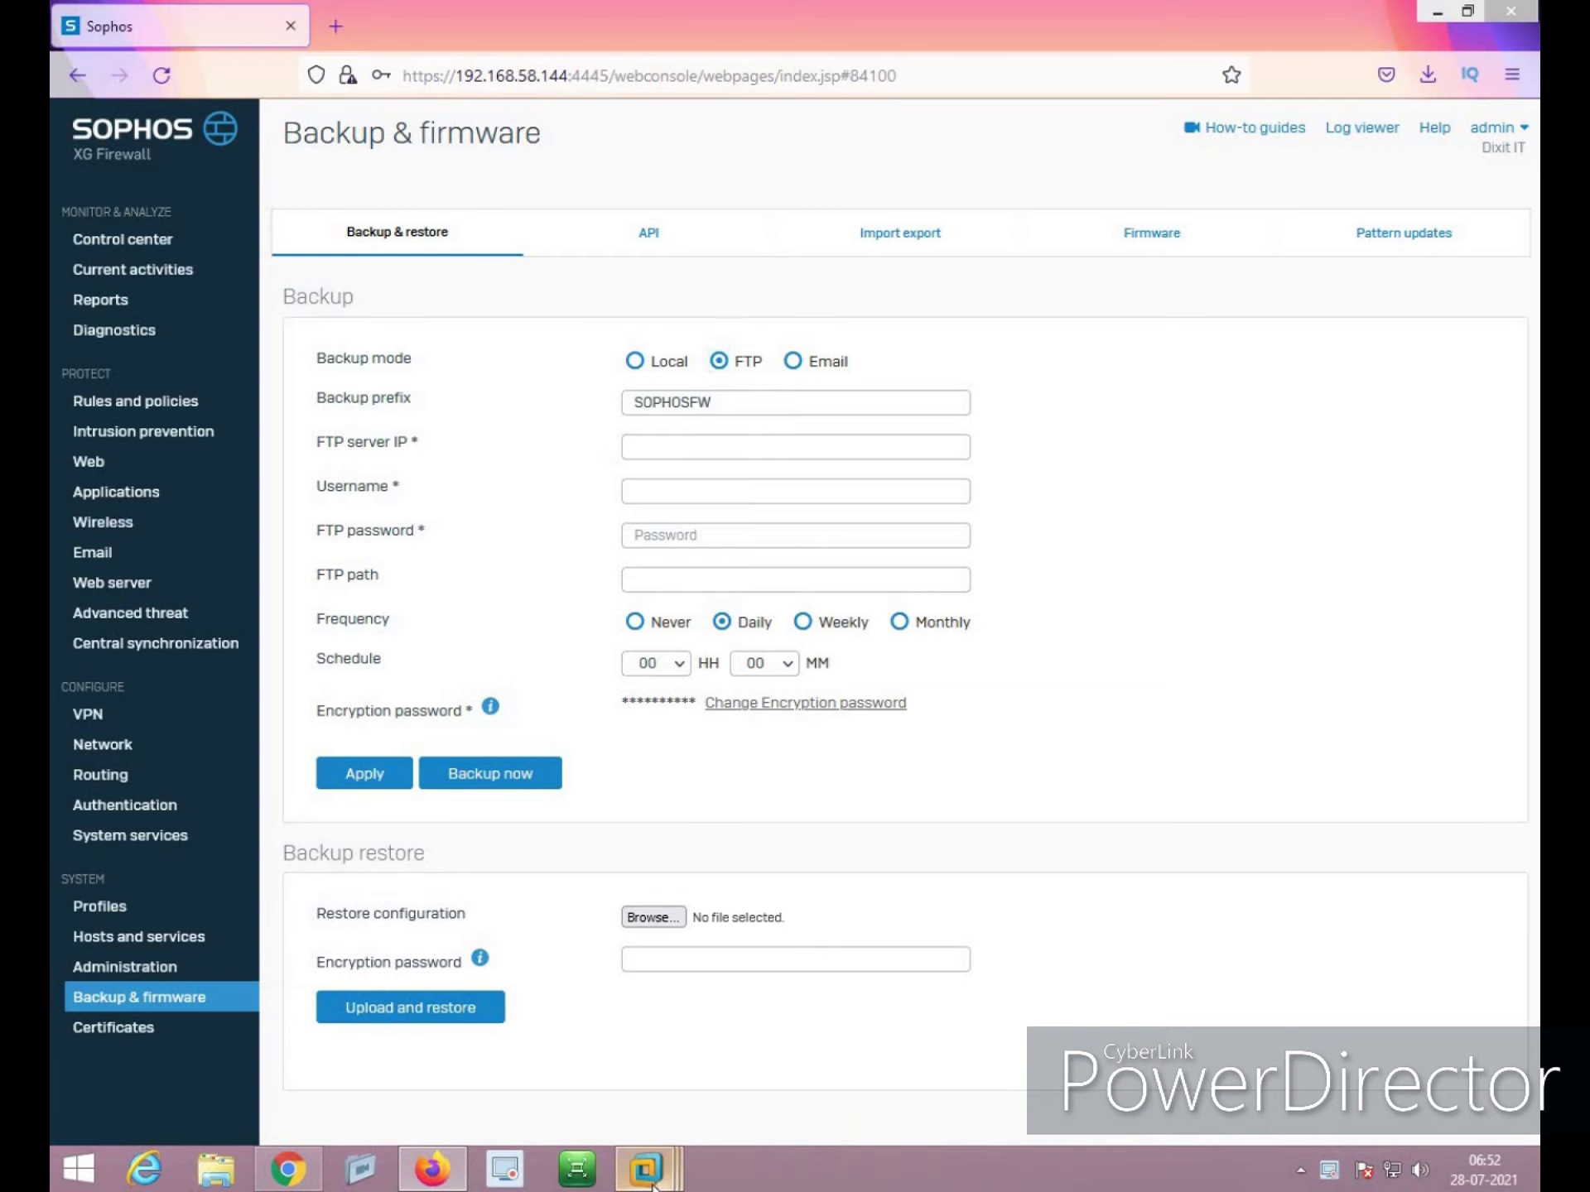
pyautogui.moveTo(645, 1168)
pyautogui.click(697, 981)
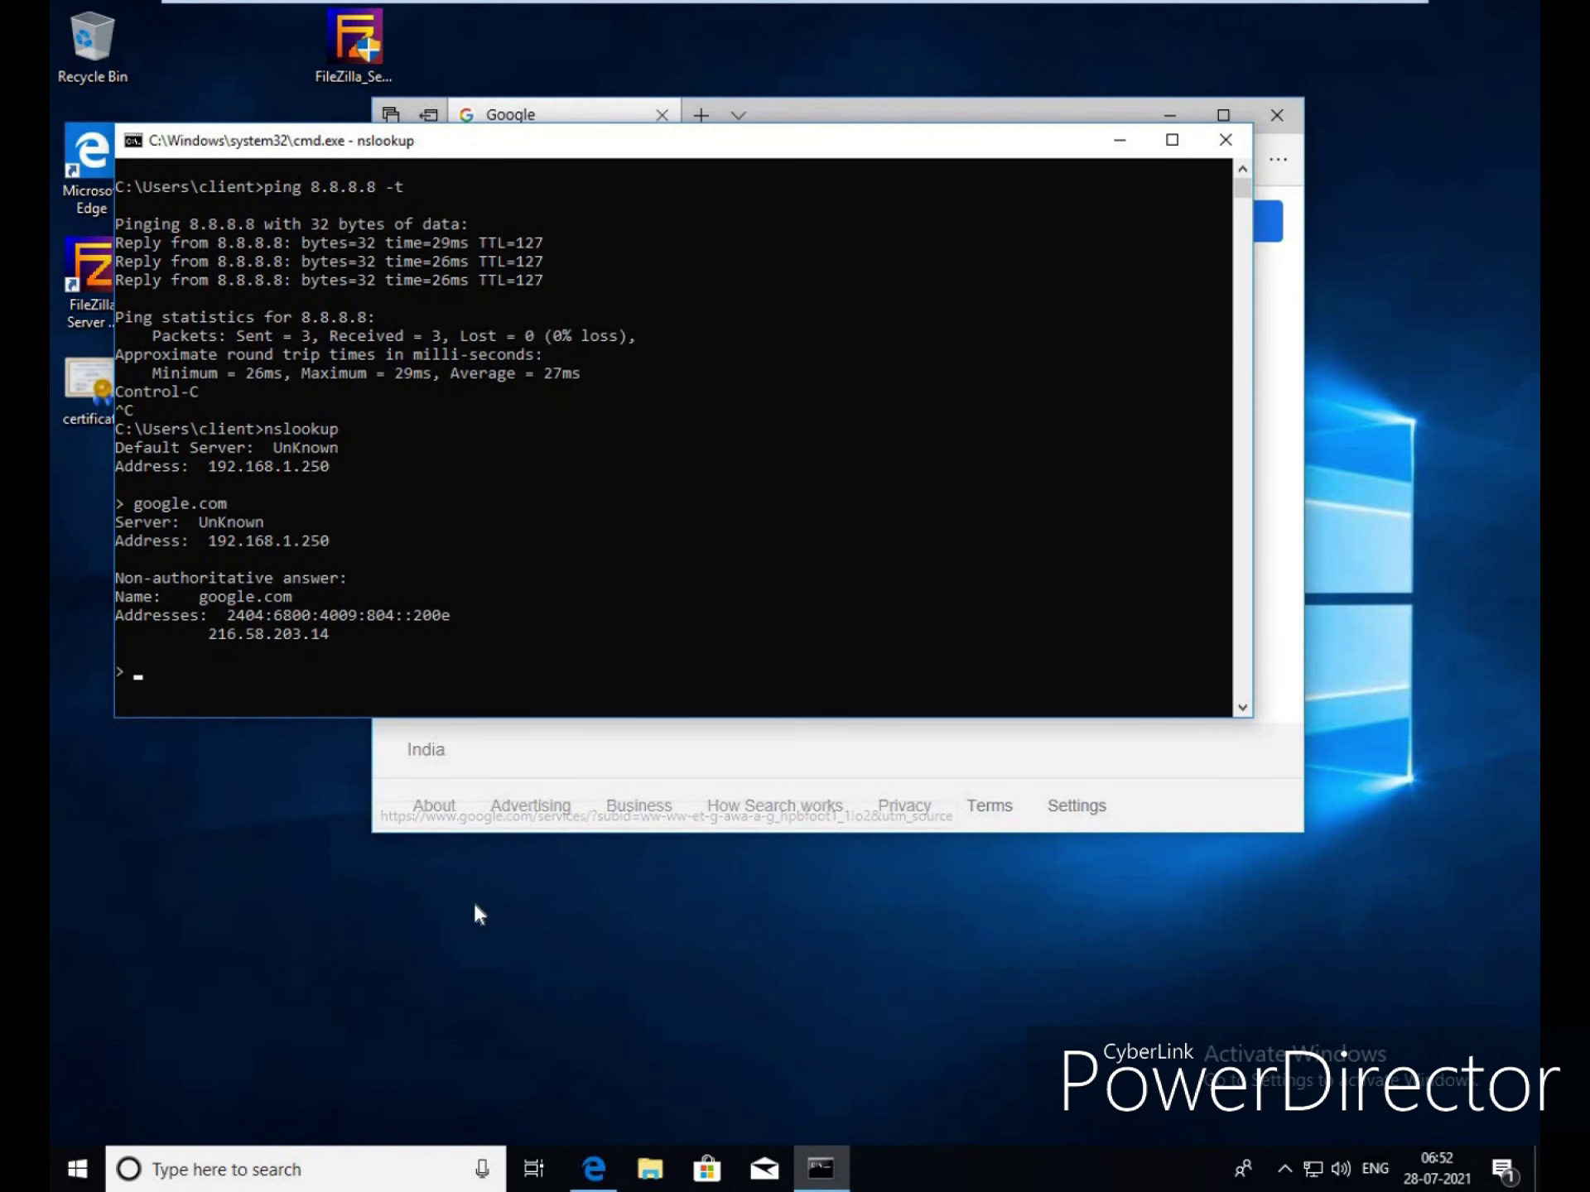
pyautogui.click(88, 280)
pyautogui.moveTo(634, 160); pyautogui.dragTo(901, 163)
pyautogui.doubleClick(88, 270)
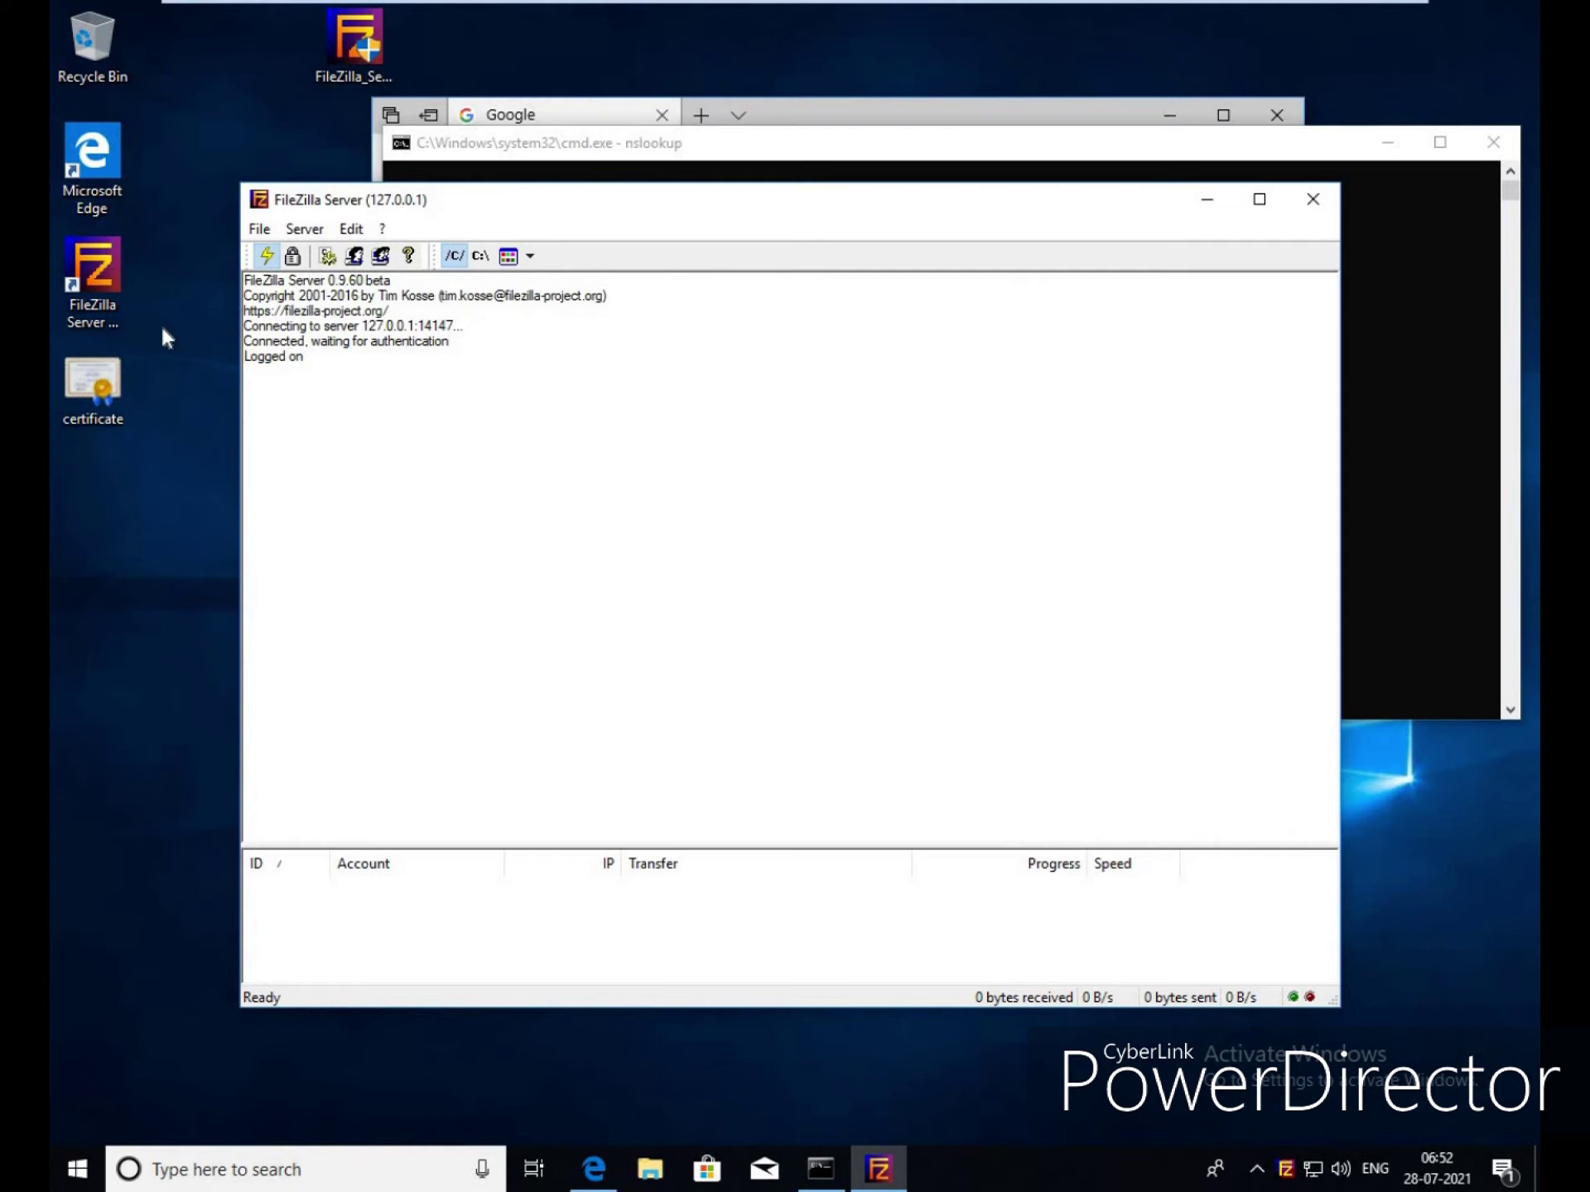
pyautogui.click(344, 230)
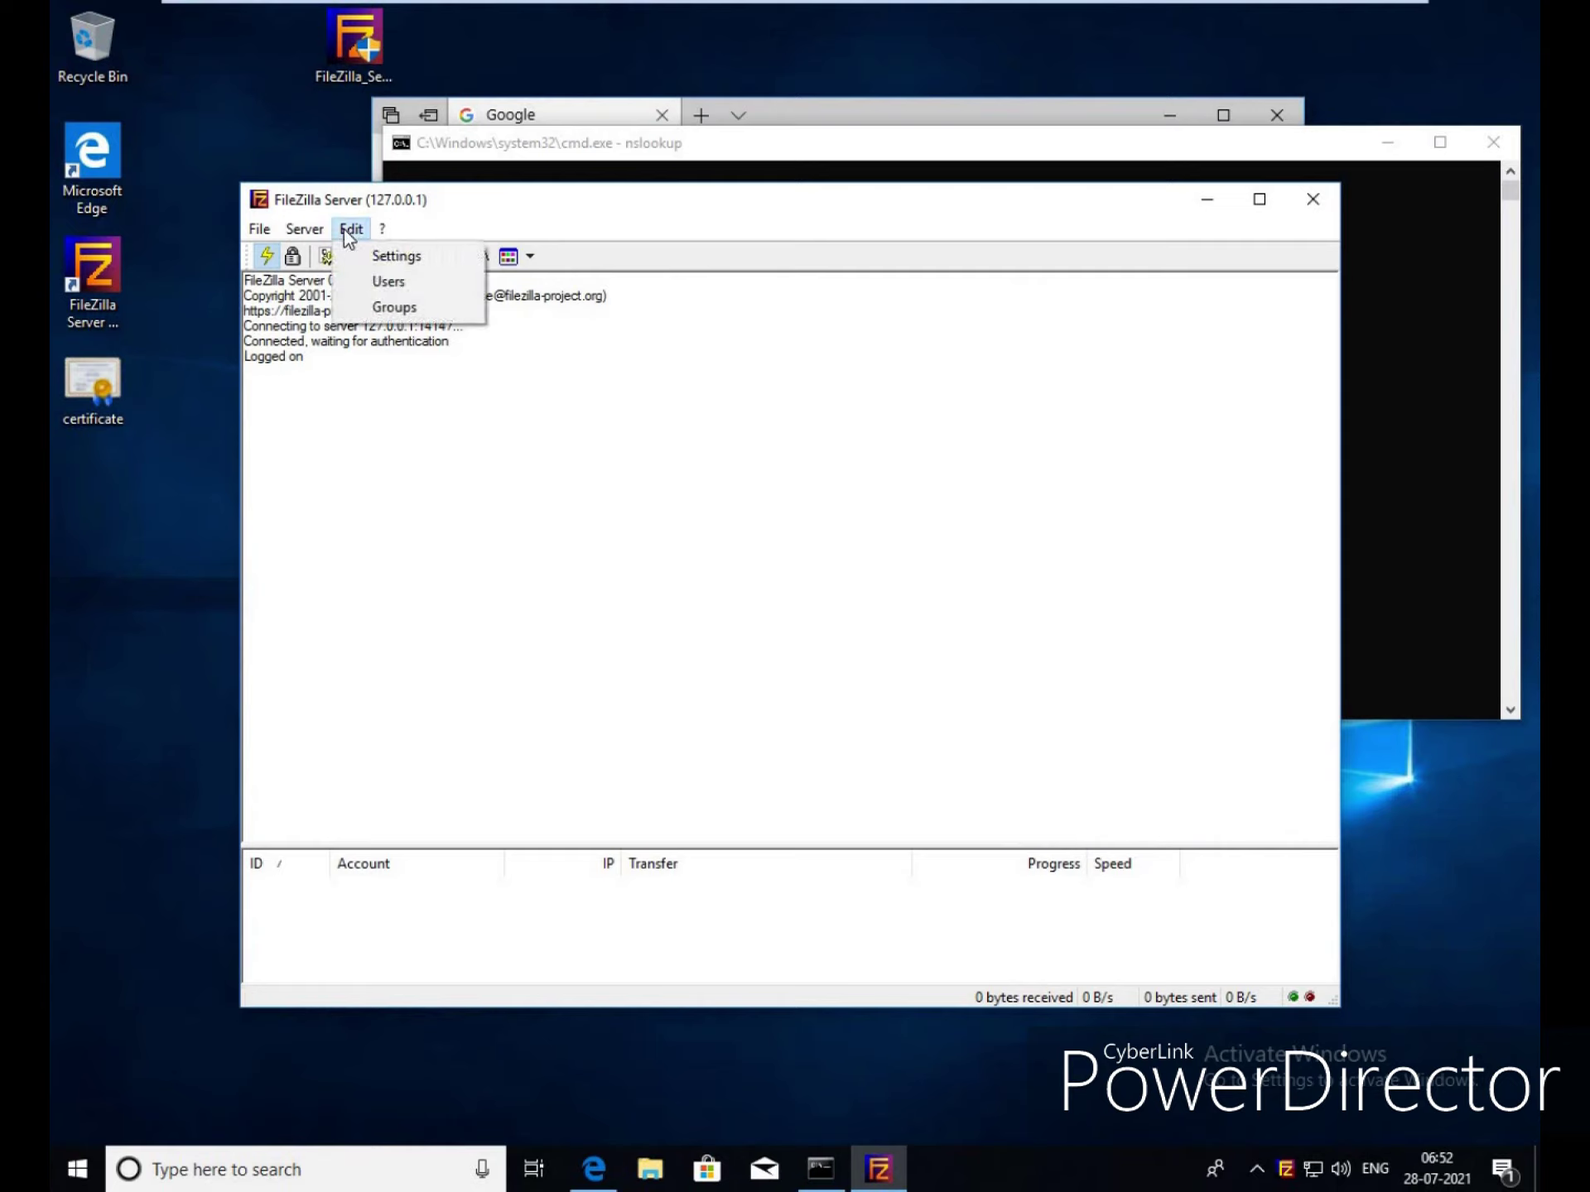
pyautogui.click(391, 255)
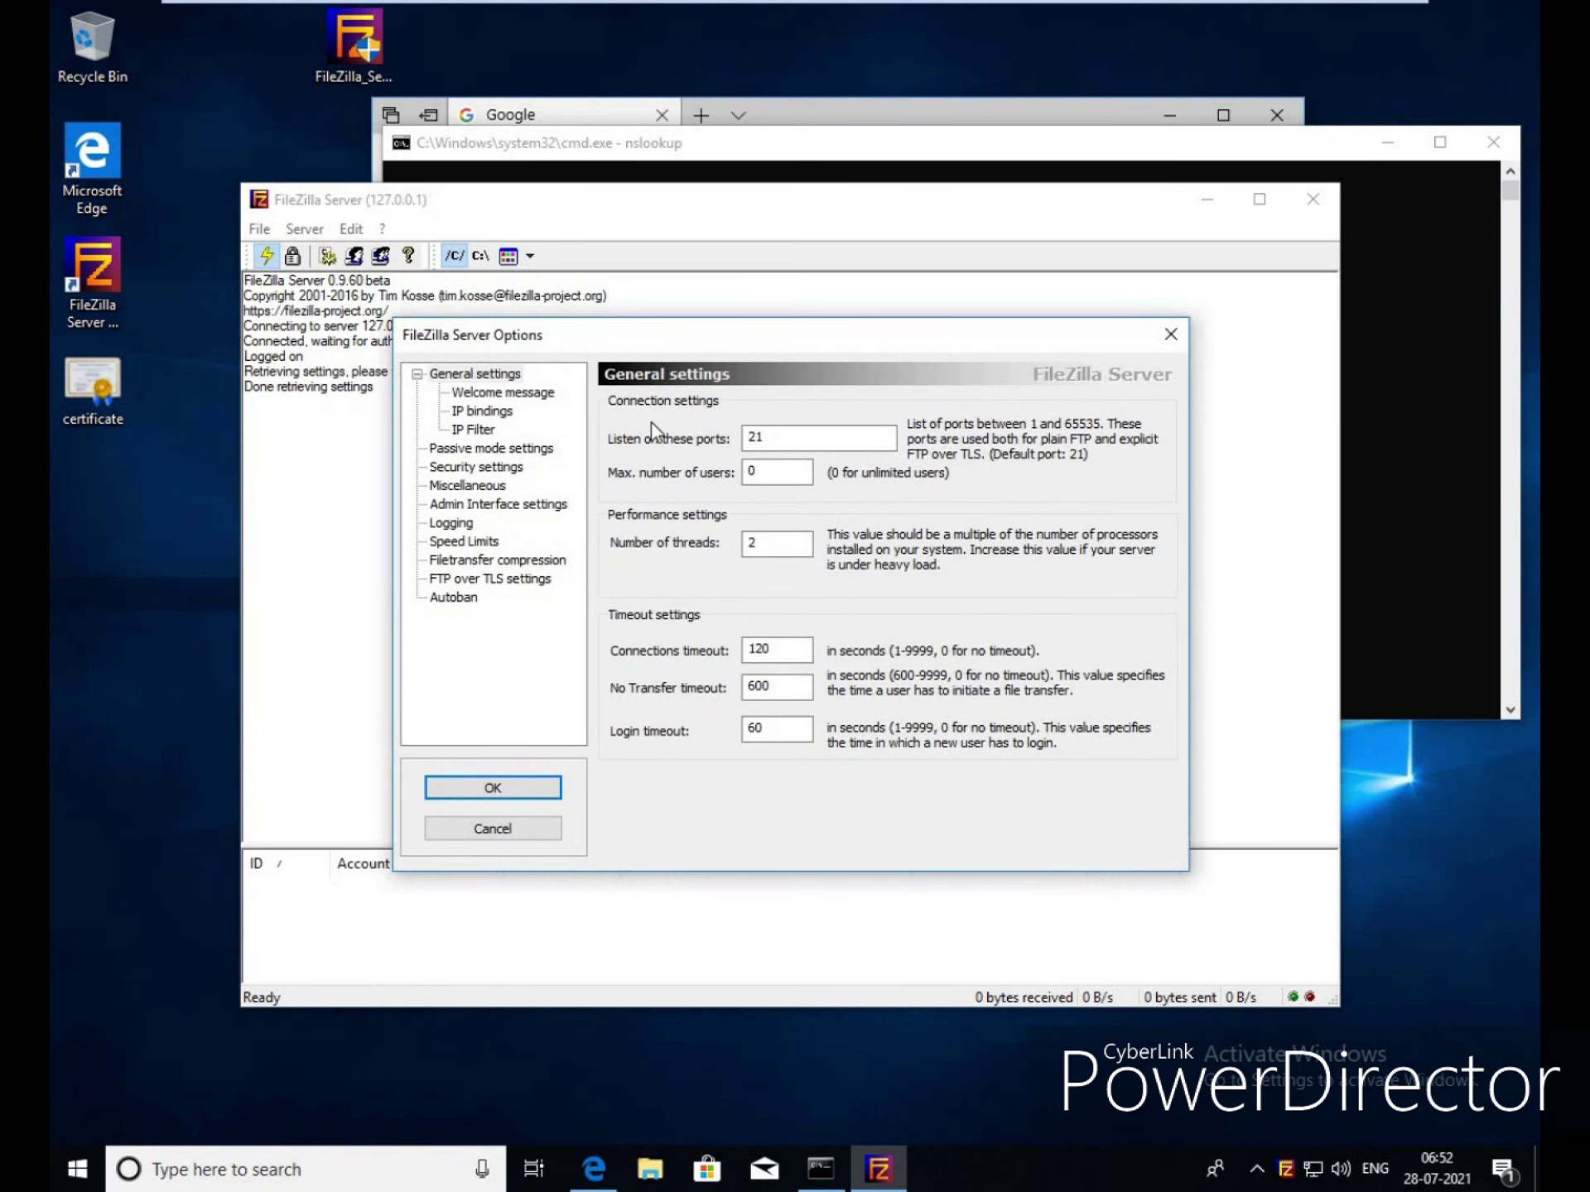
pyautogui.click(516, 449)
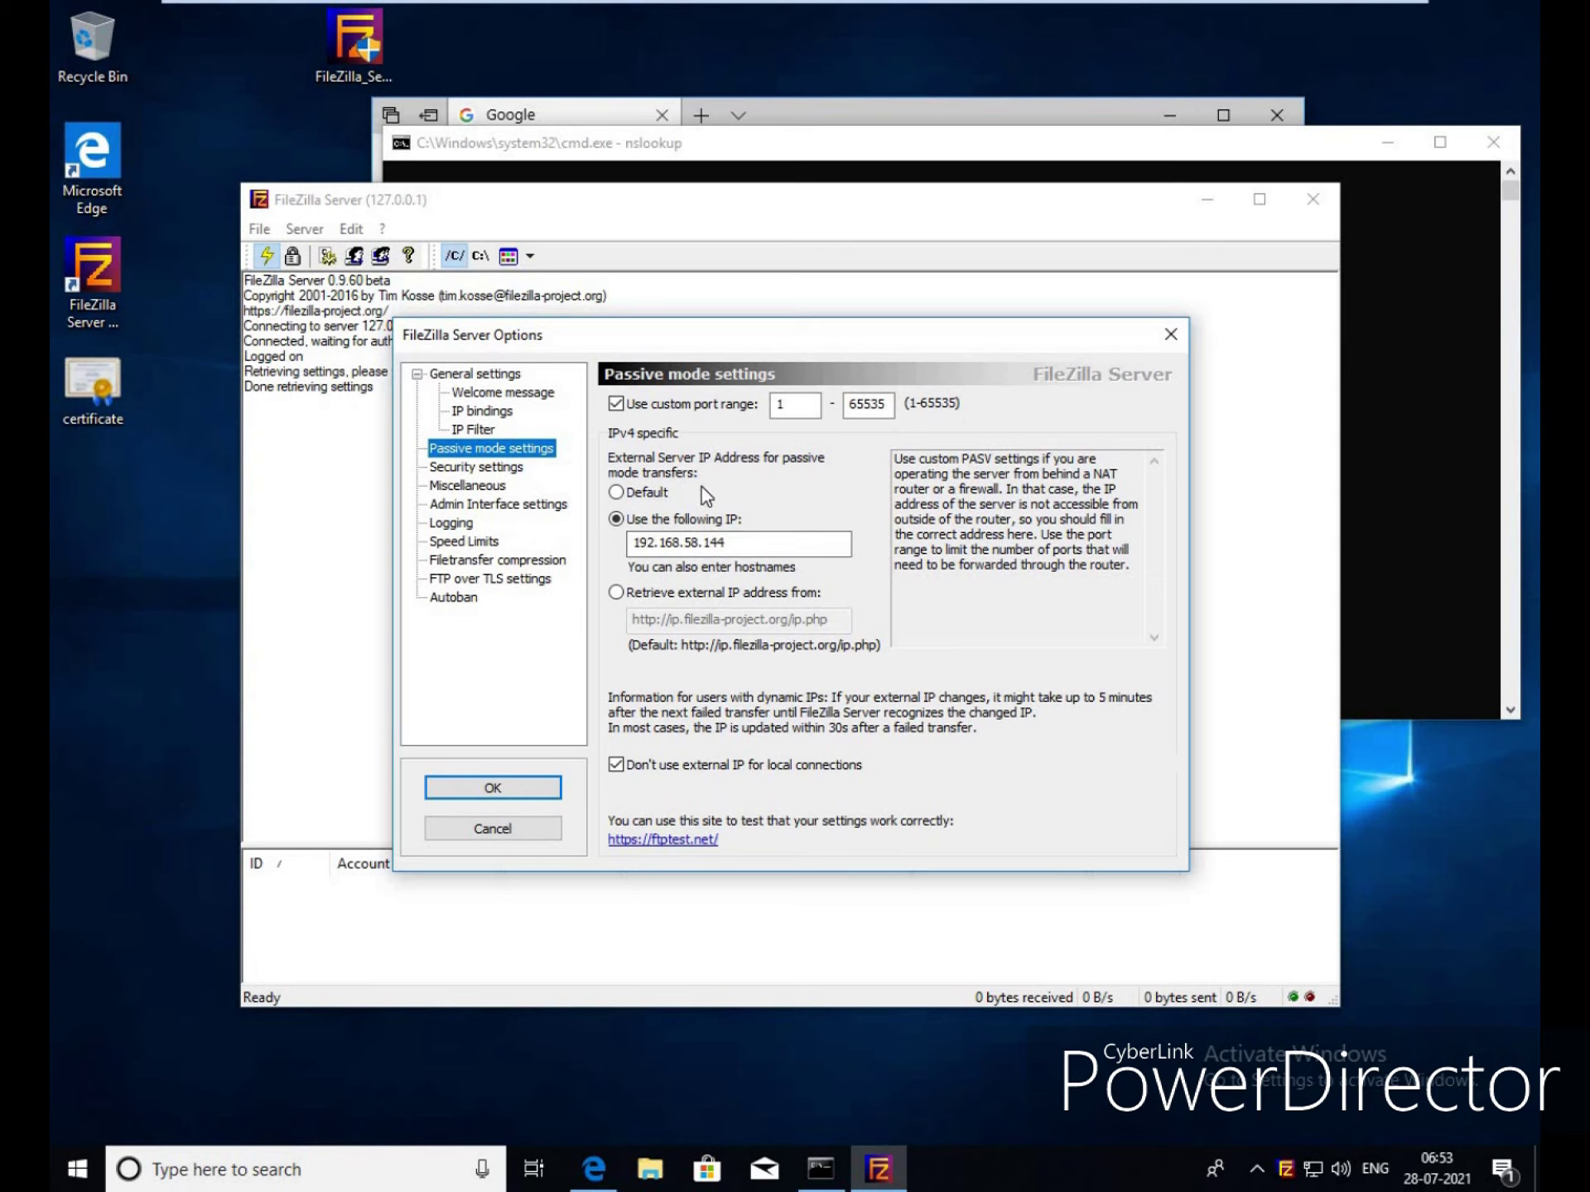
pyautogui.click(500, 582)
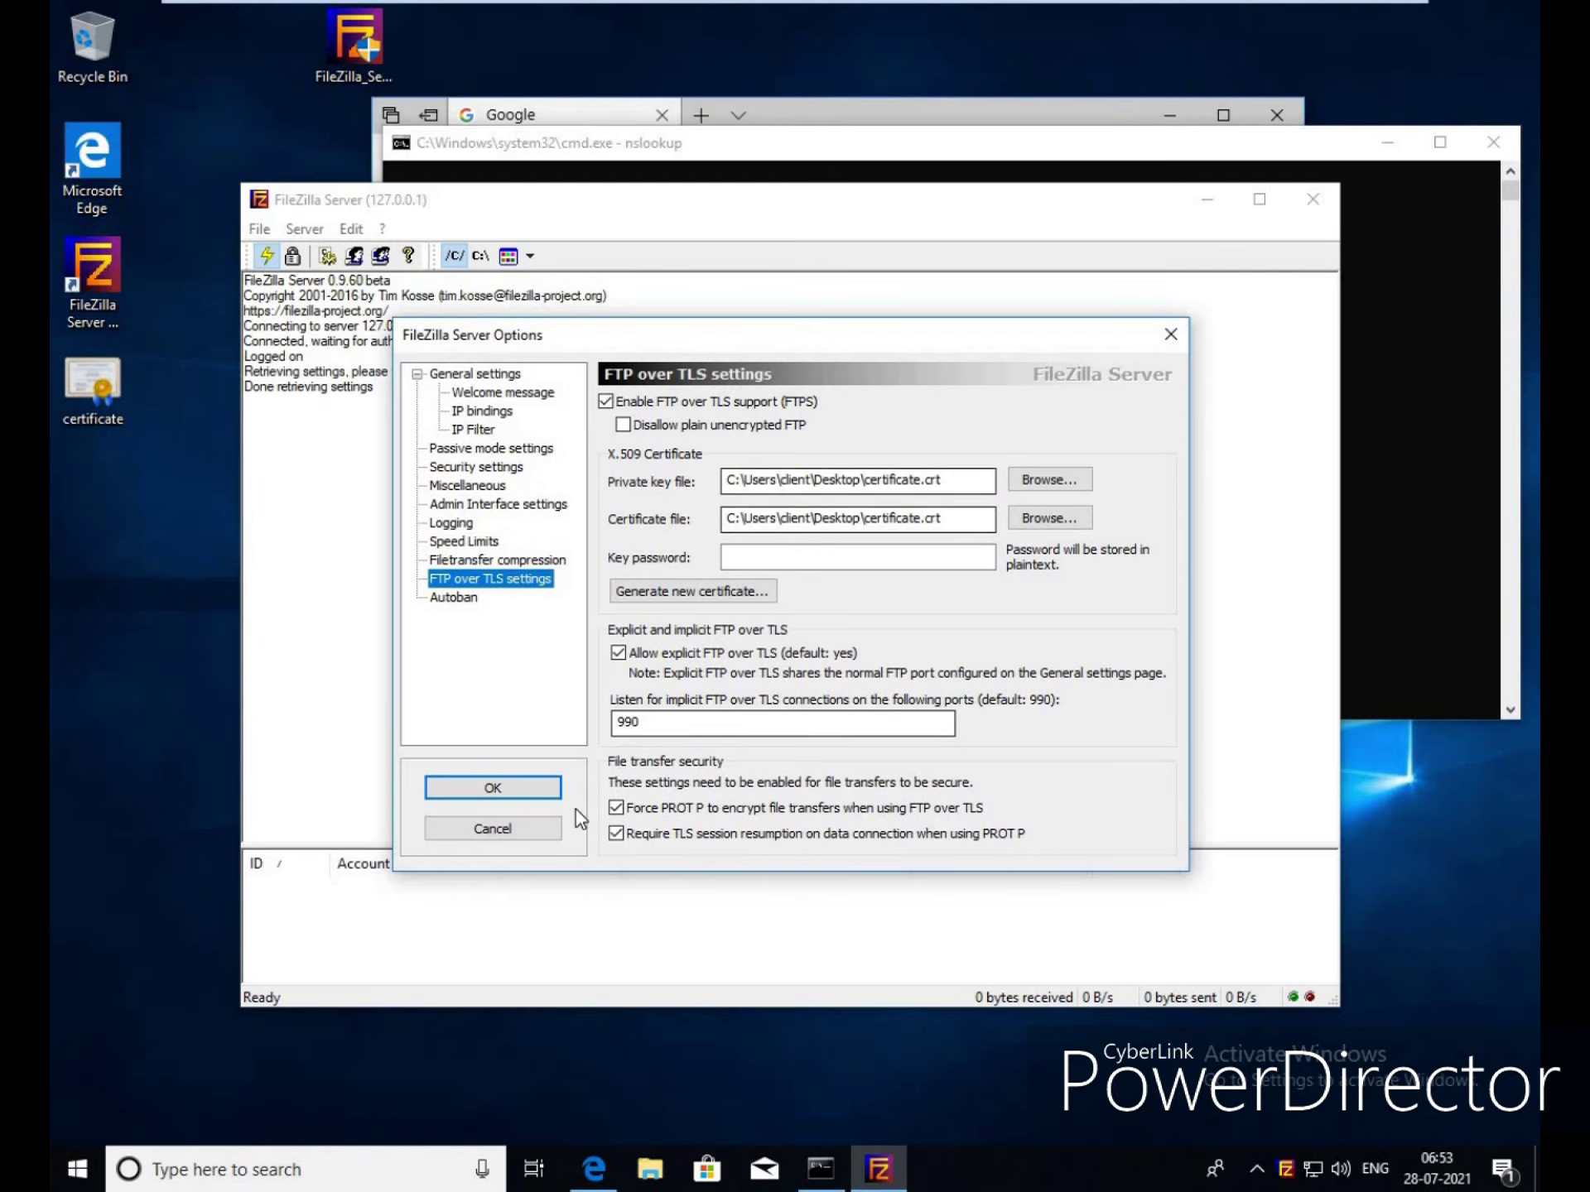
pyautogui.click(515, 836)
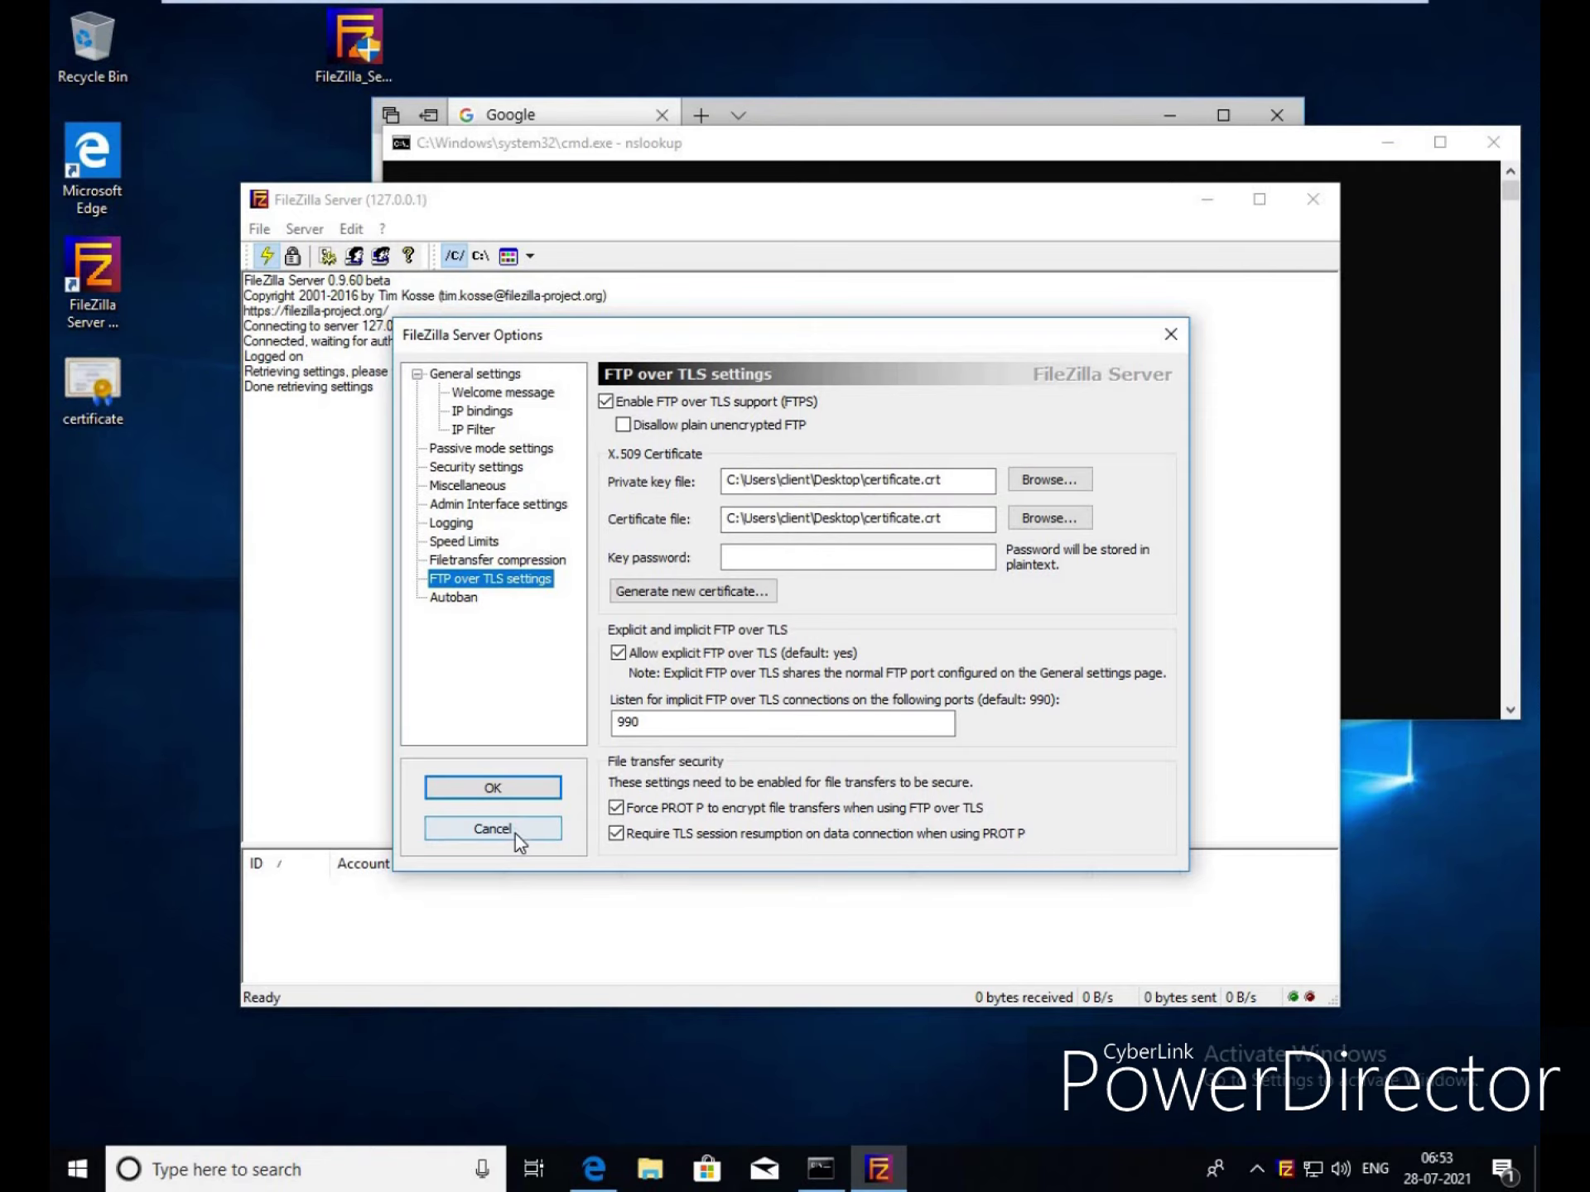
pyautogui.click(352, 229)
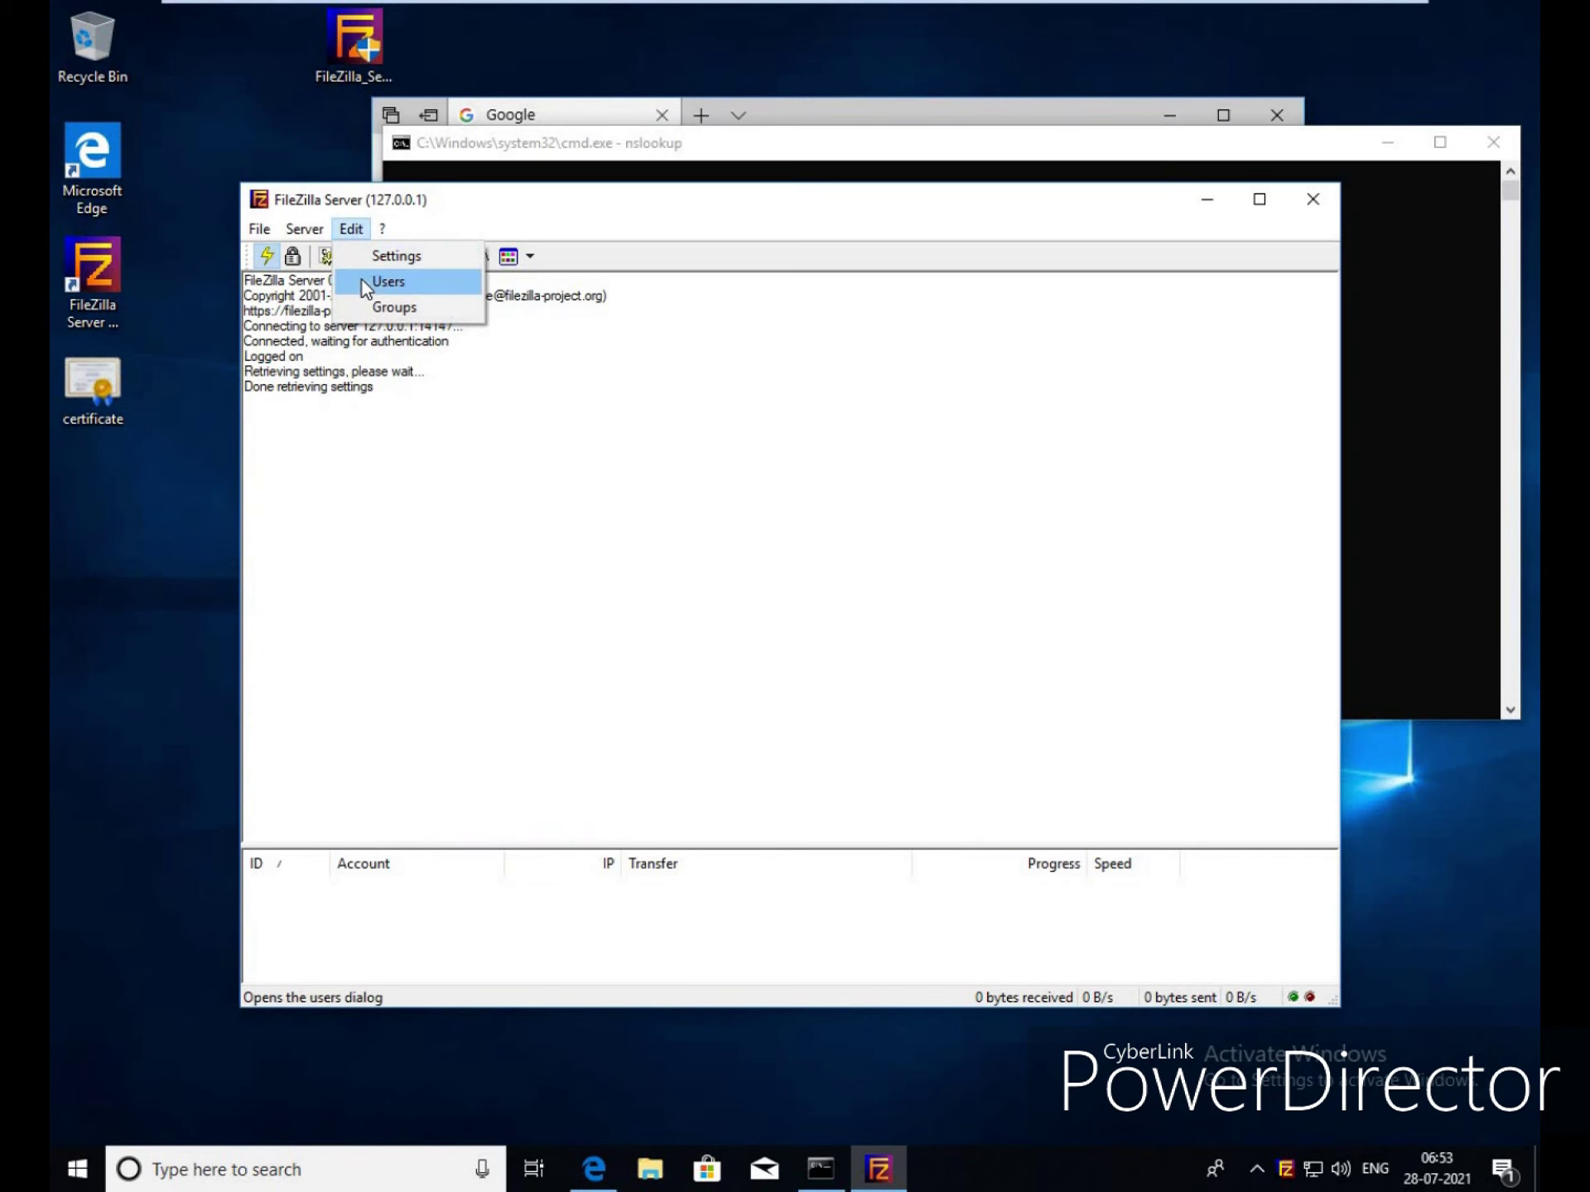
pyautogui.click(361, 280)
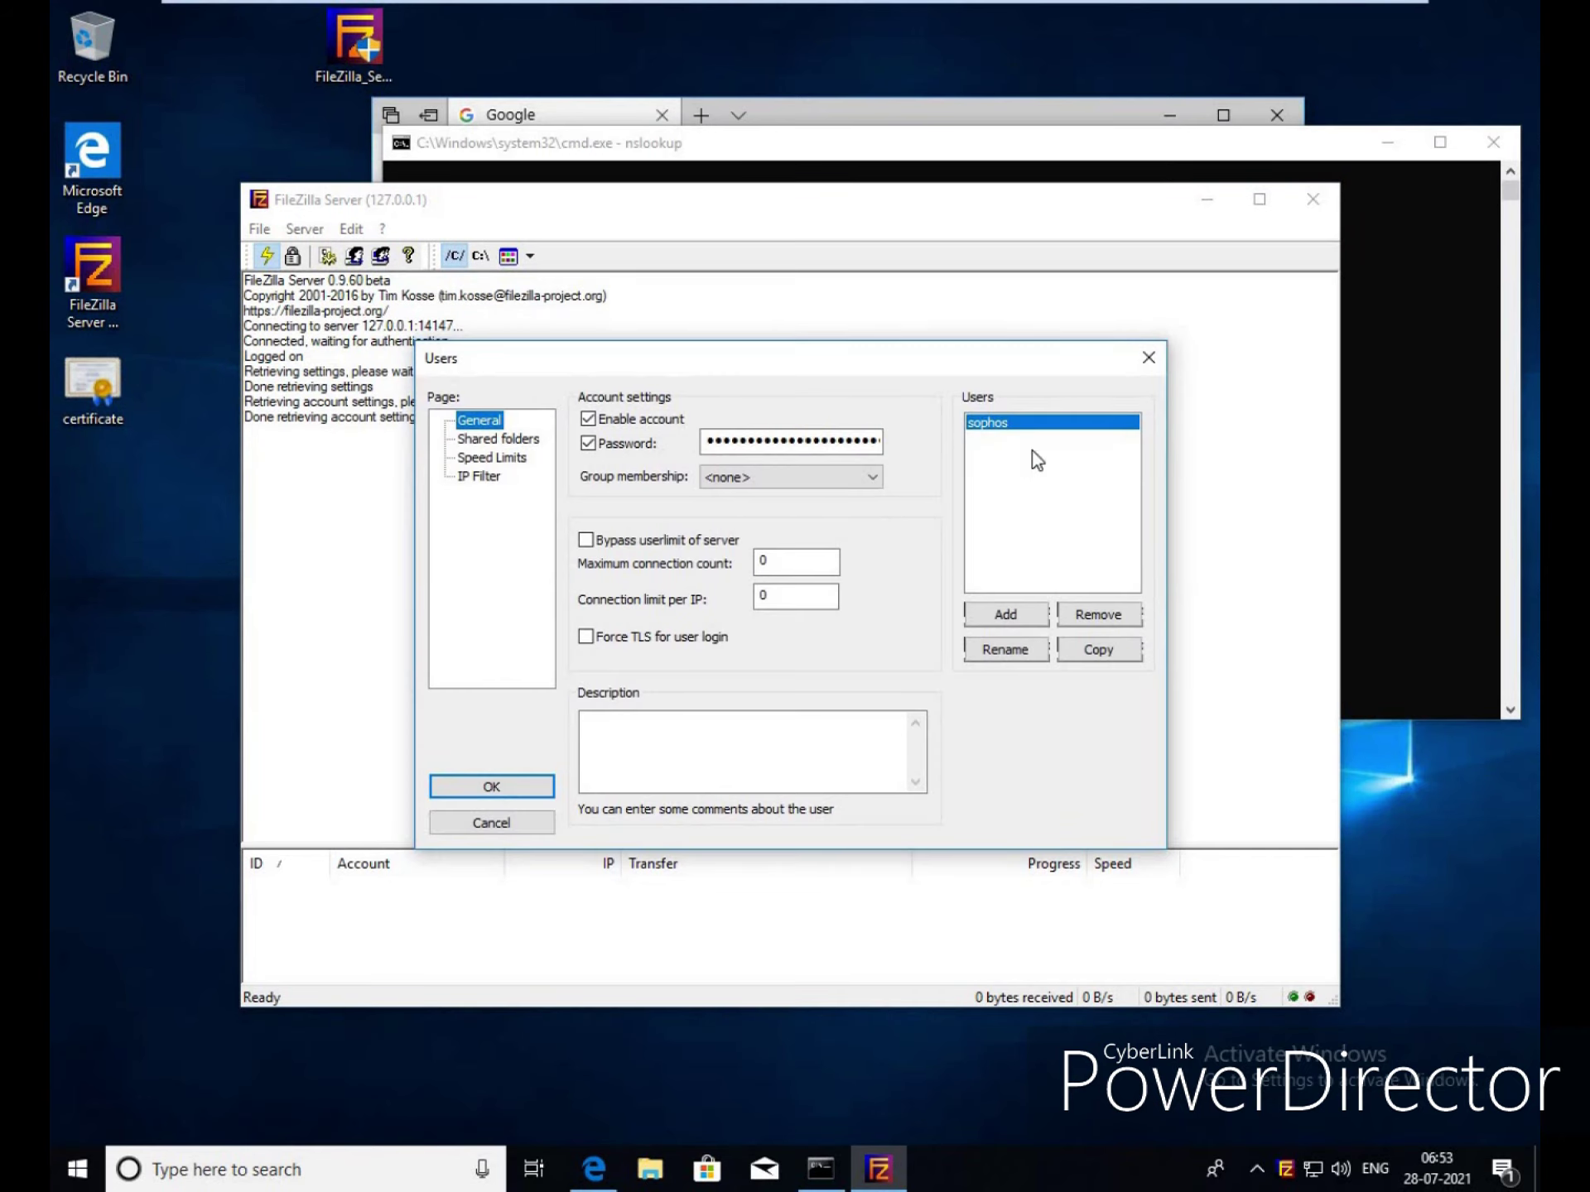
pyautogui.click(537, 441)
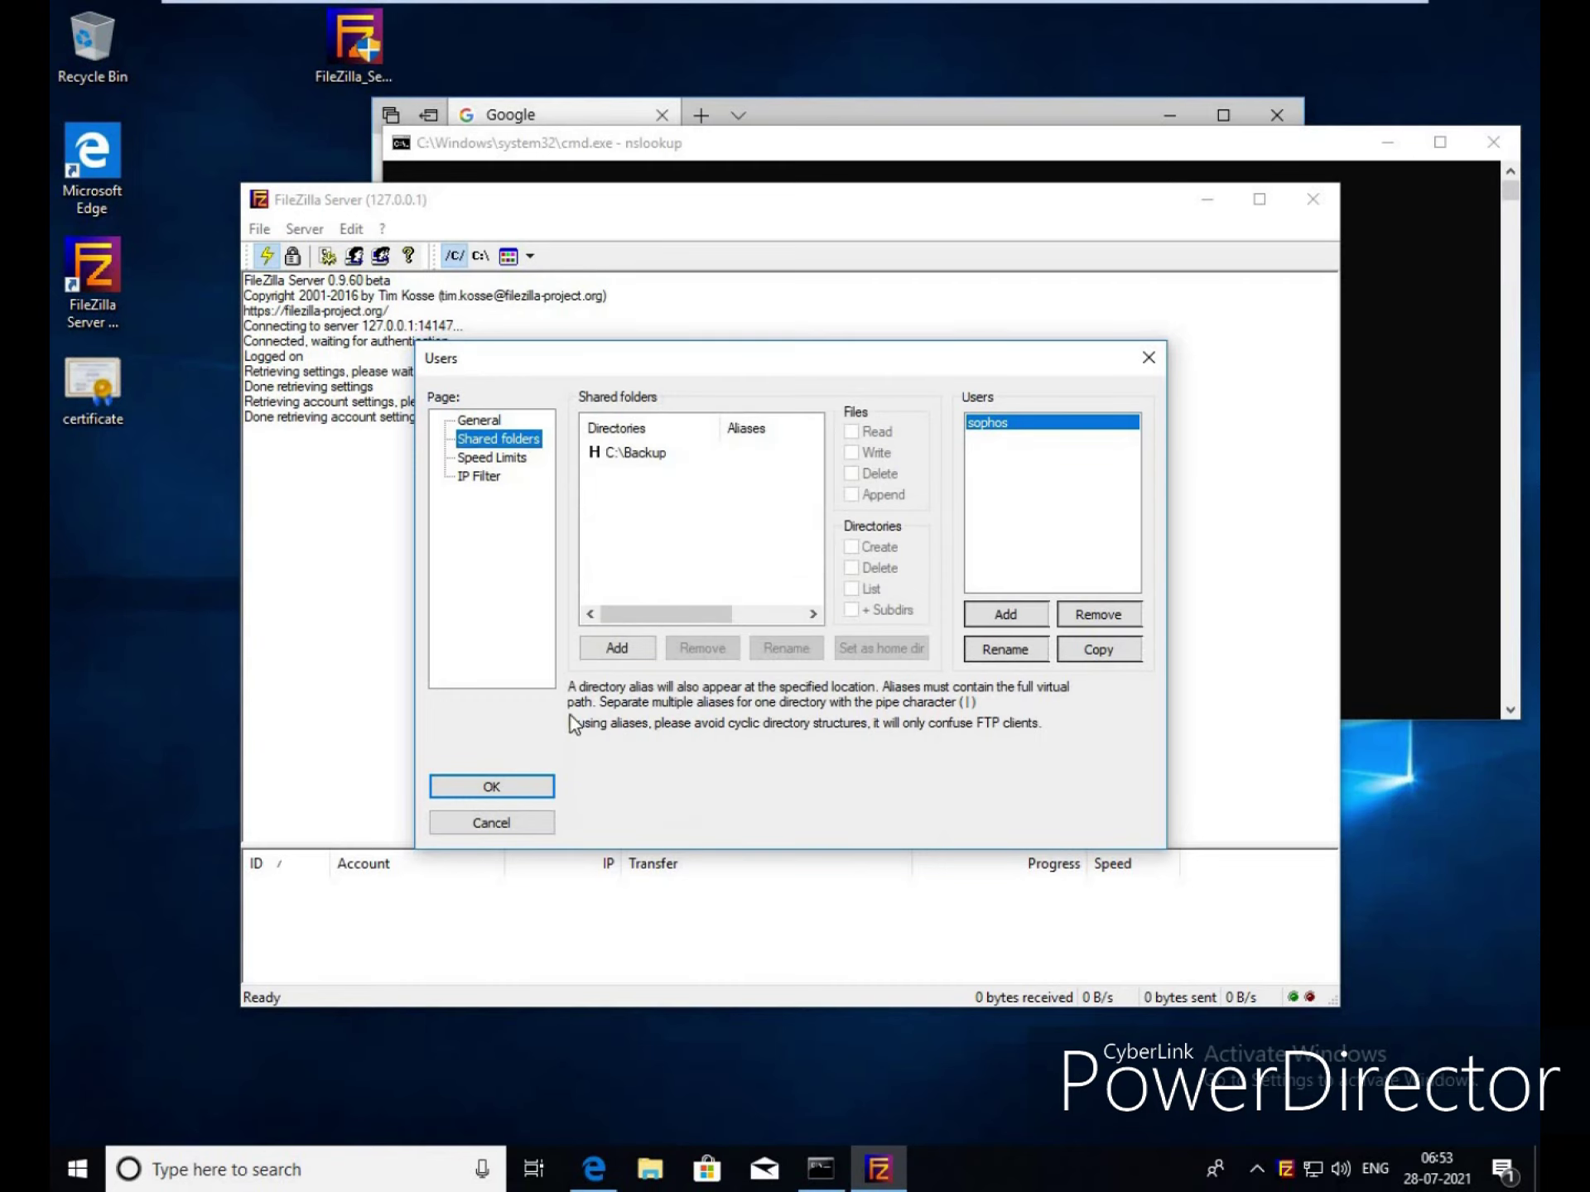
pyautogui.click(515, 824)
pyautogui.moveTo(950, 12)
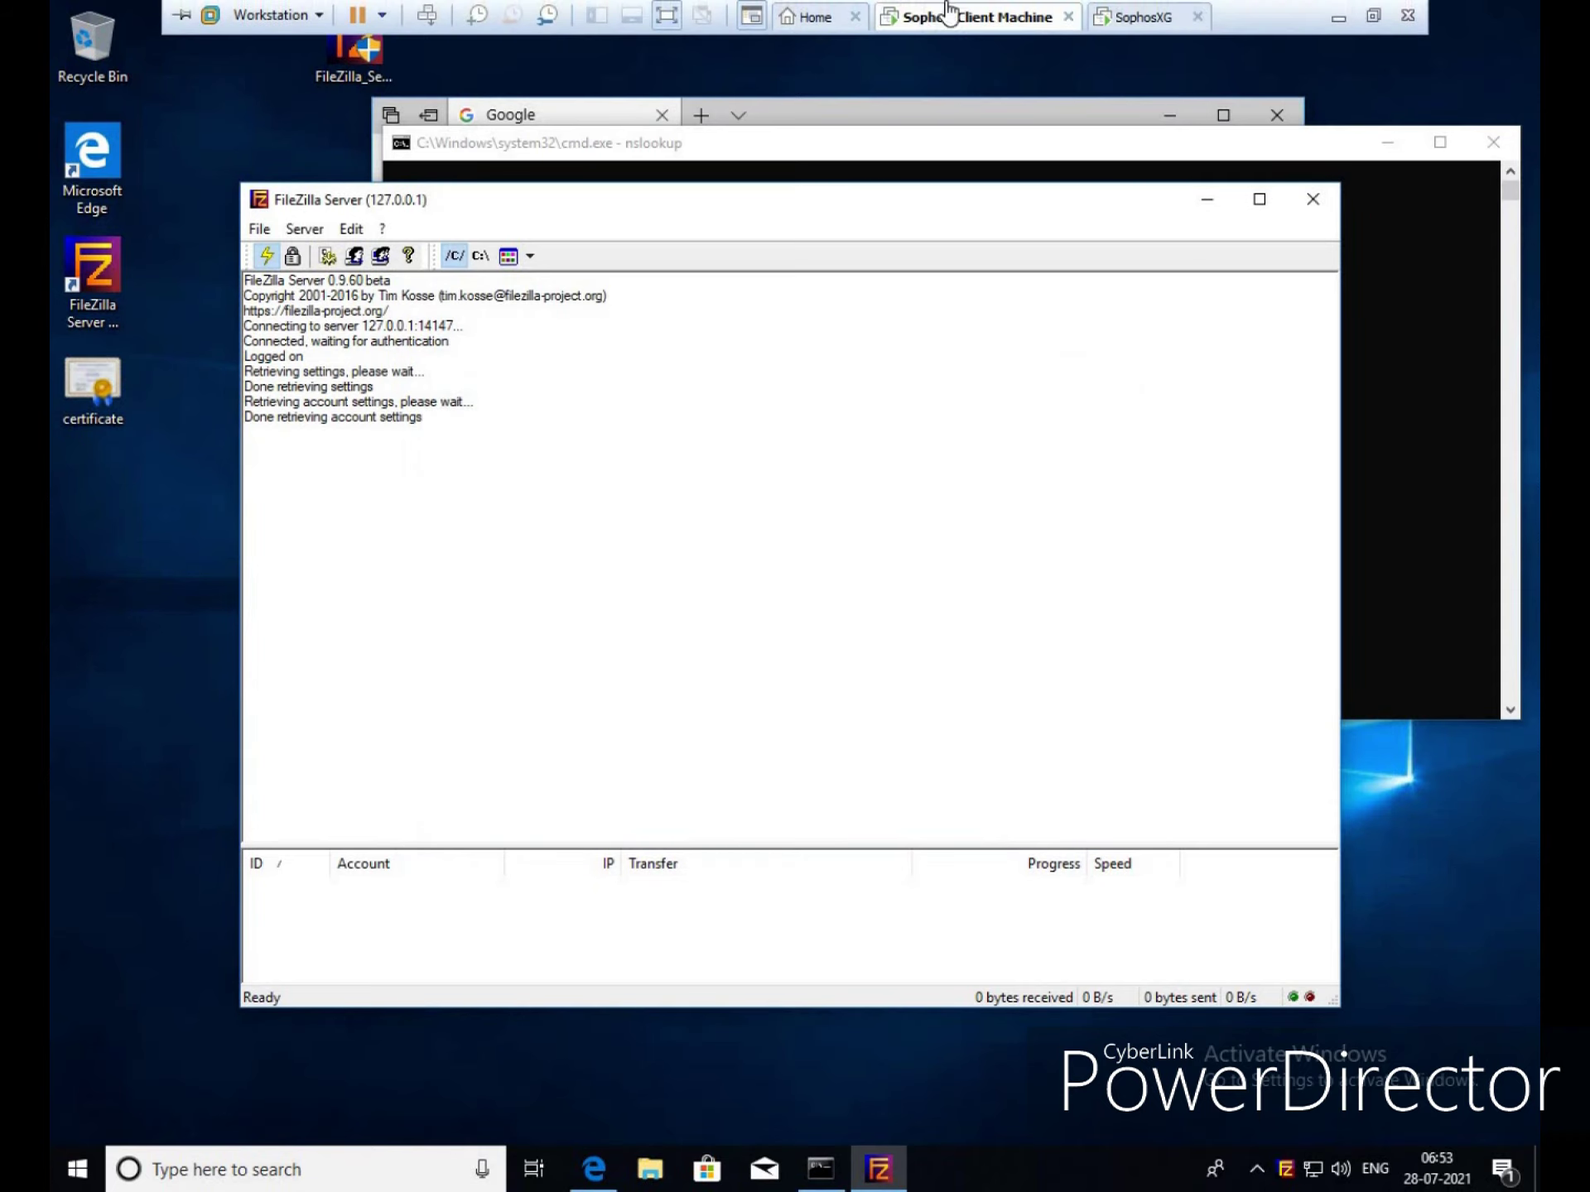
# Enter FTP server 192.168.1.50 with the FTP account username and password, and apply the settings
pyautogui.click(1338, 19)
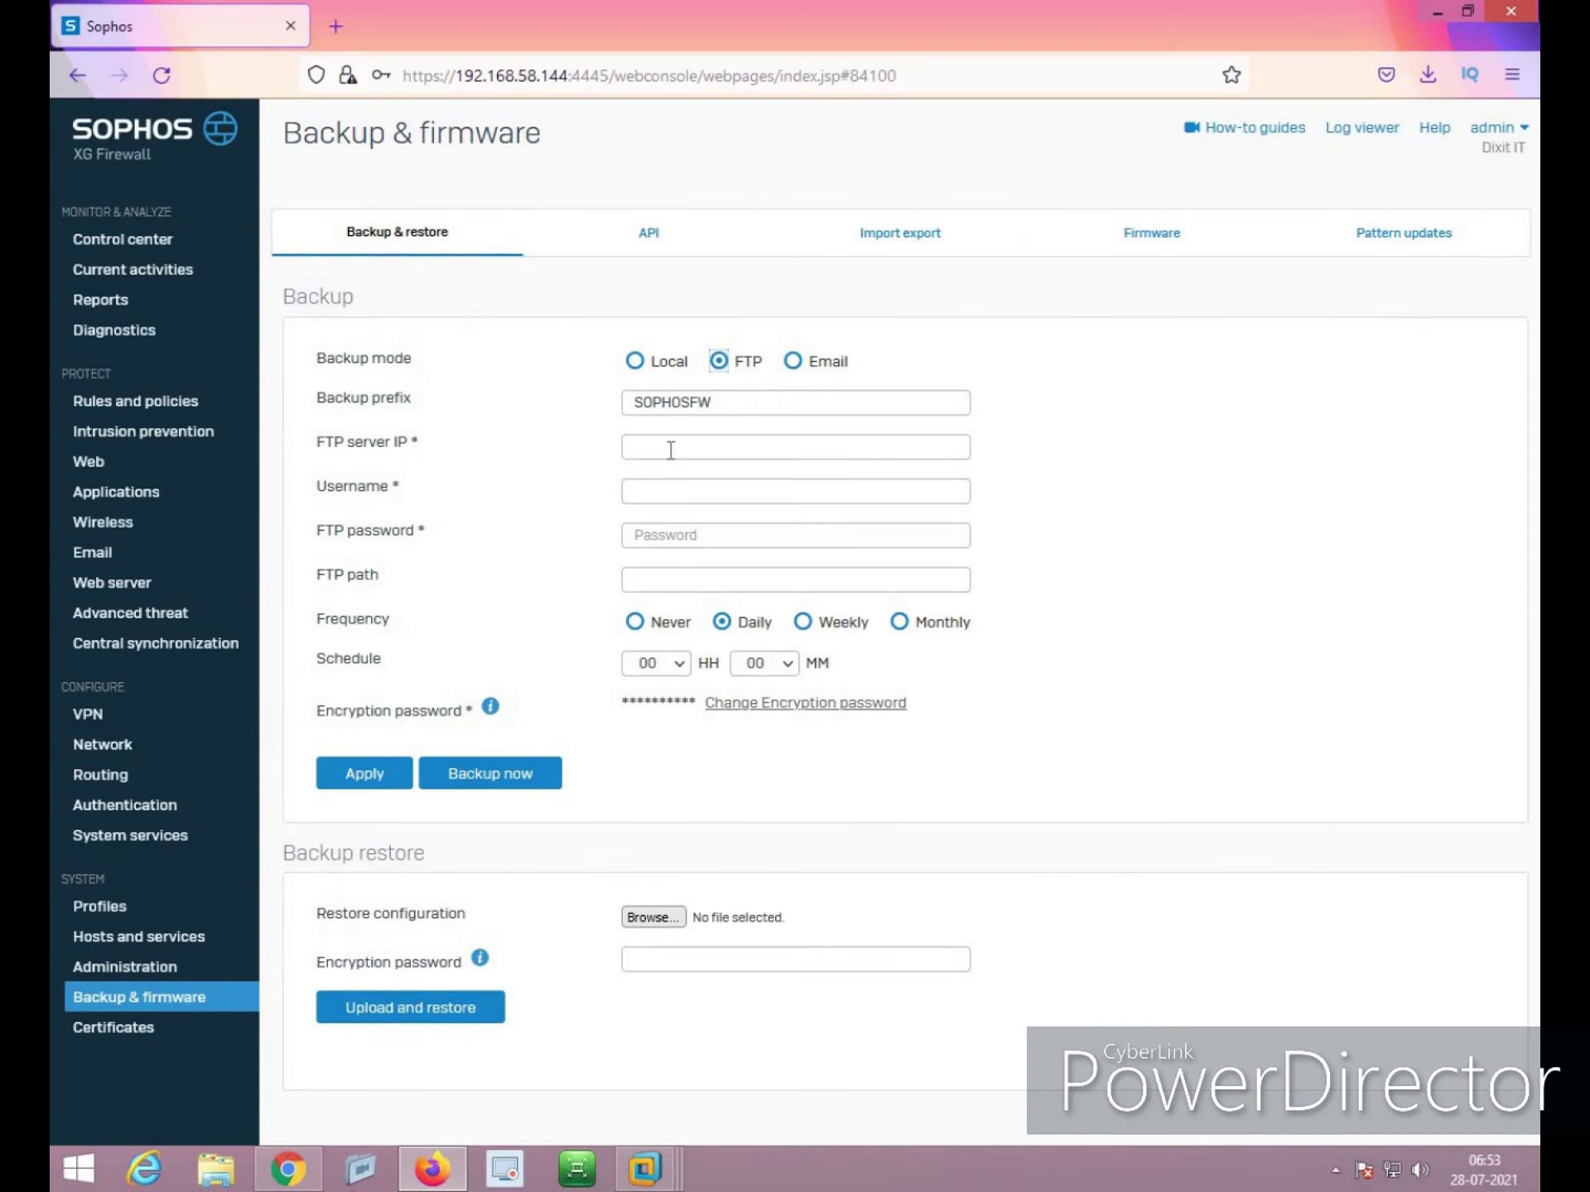
pyautogui.click(671, 450)
pyautogui.write('19')
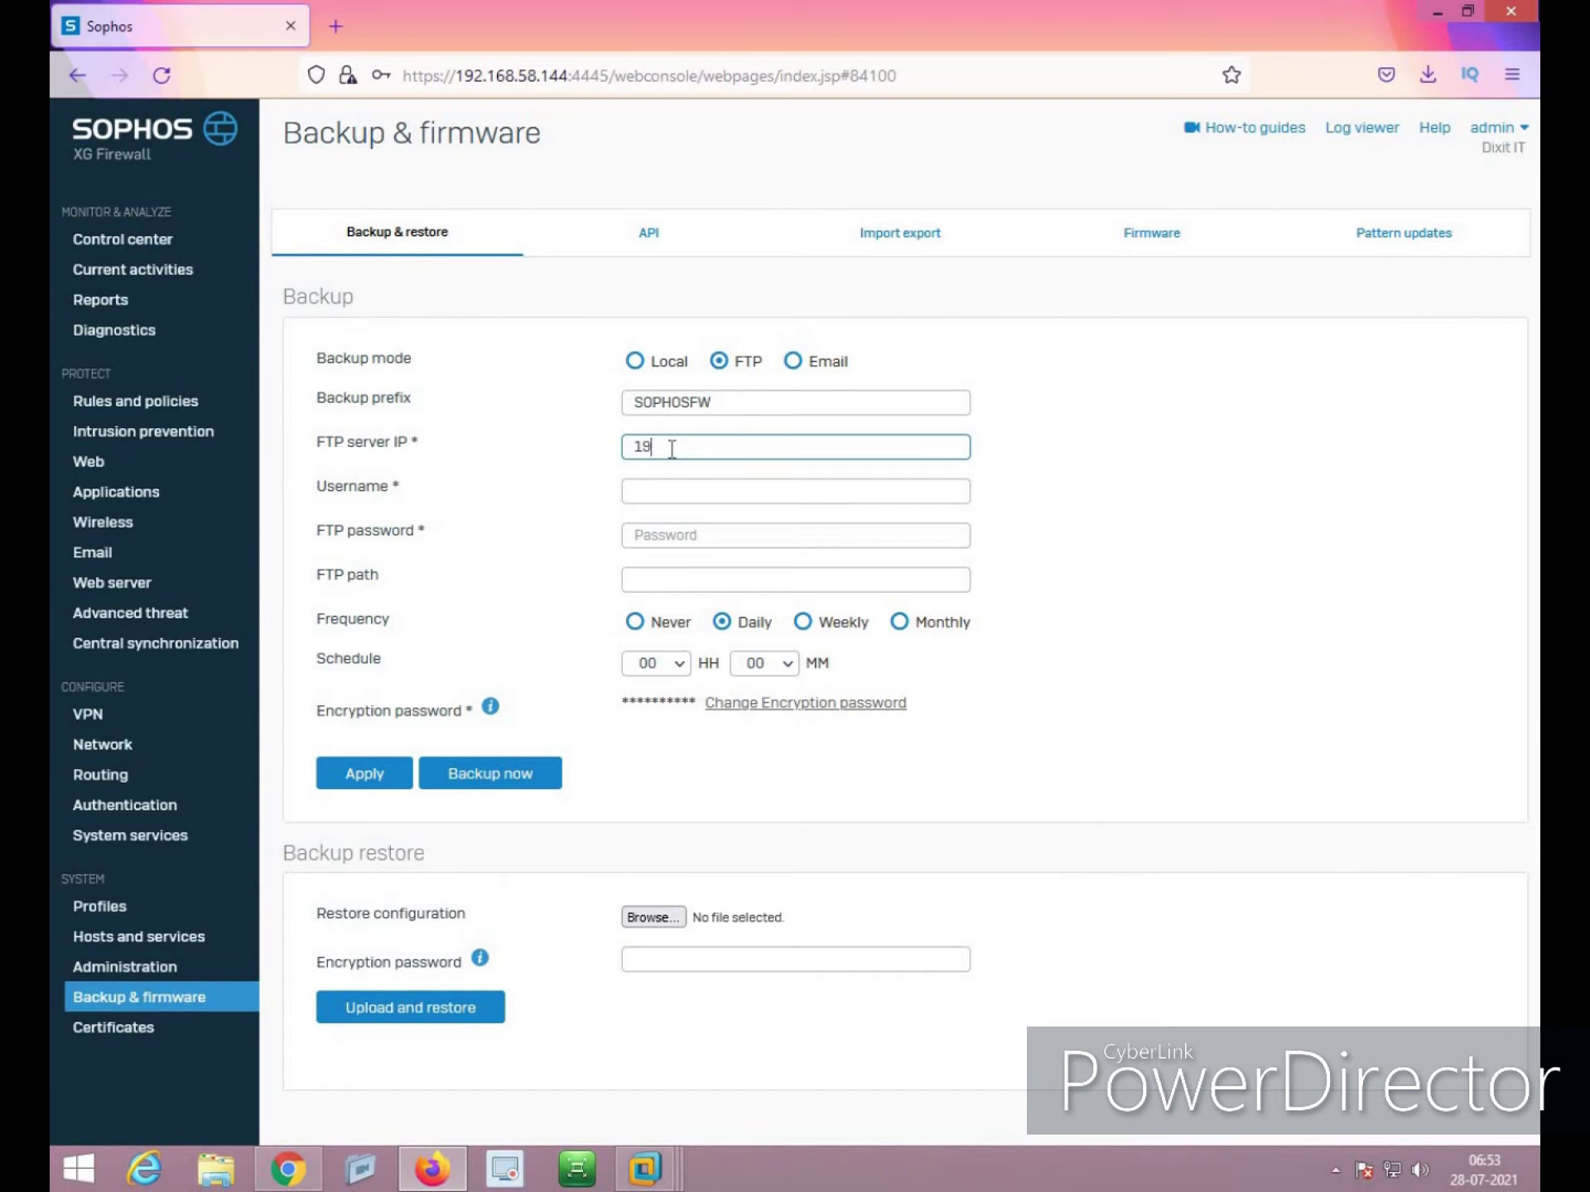
pyautogui.write('2.168.1.50')
pyautogui.click(697, 494)
pyautogui.write('sophos')
pyautogui.press('Tab')
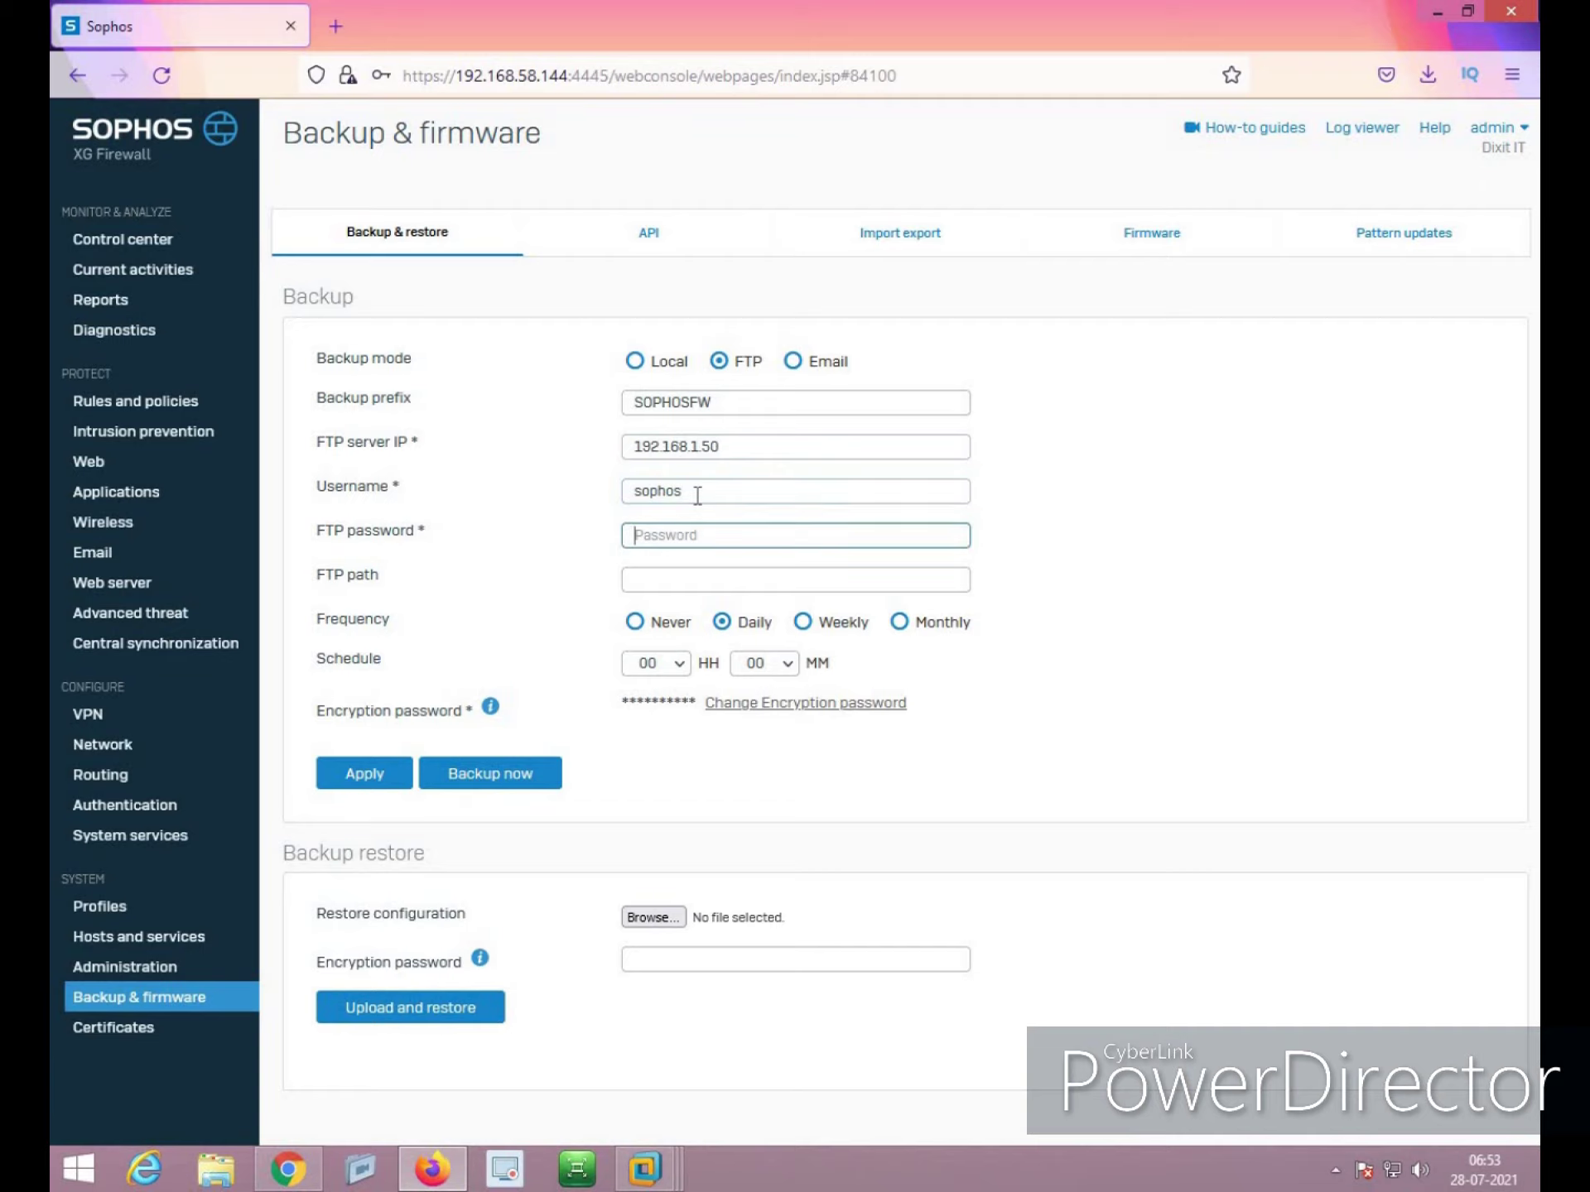
pyautogui.write('sophos')
pyautogui.click(380, 785)
pyautogui.click(743, 649)
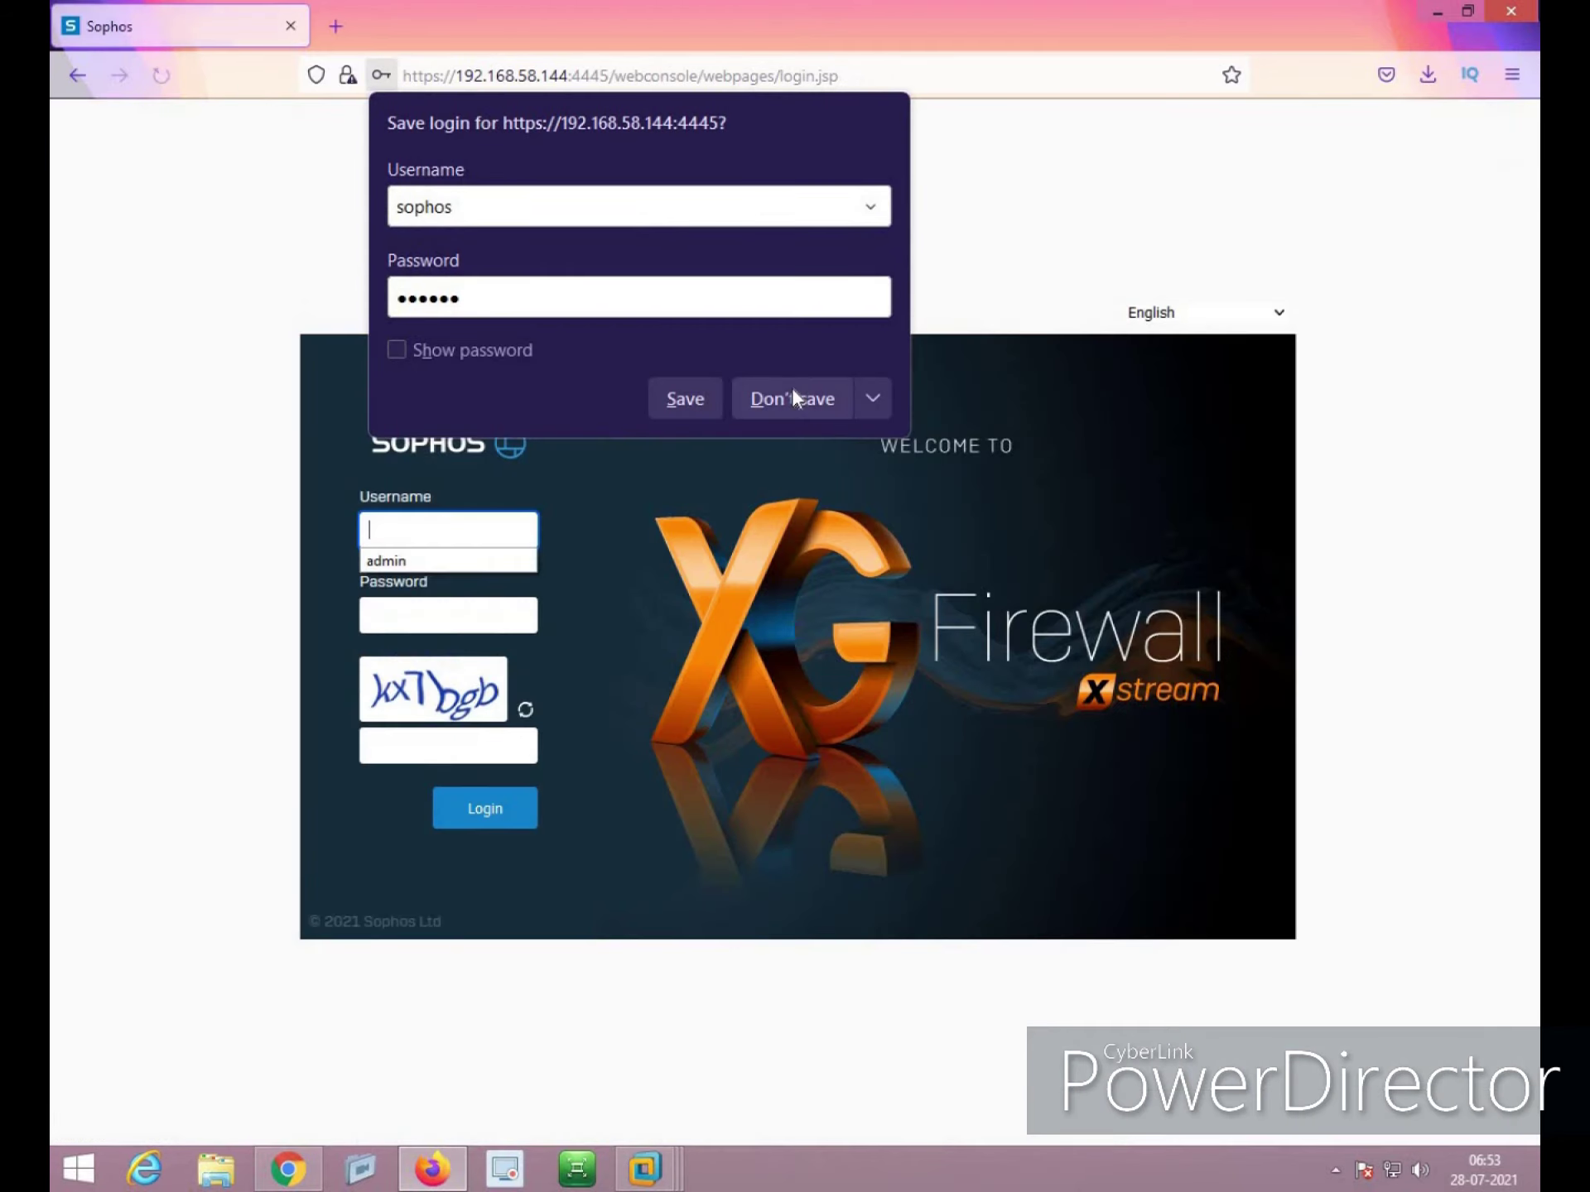
pyautogui.click(788, 399)
# Sign back in with the admin credentials and captcha, then accept the login disclaimer
pyautogui.write('admin')
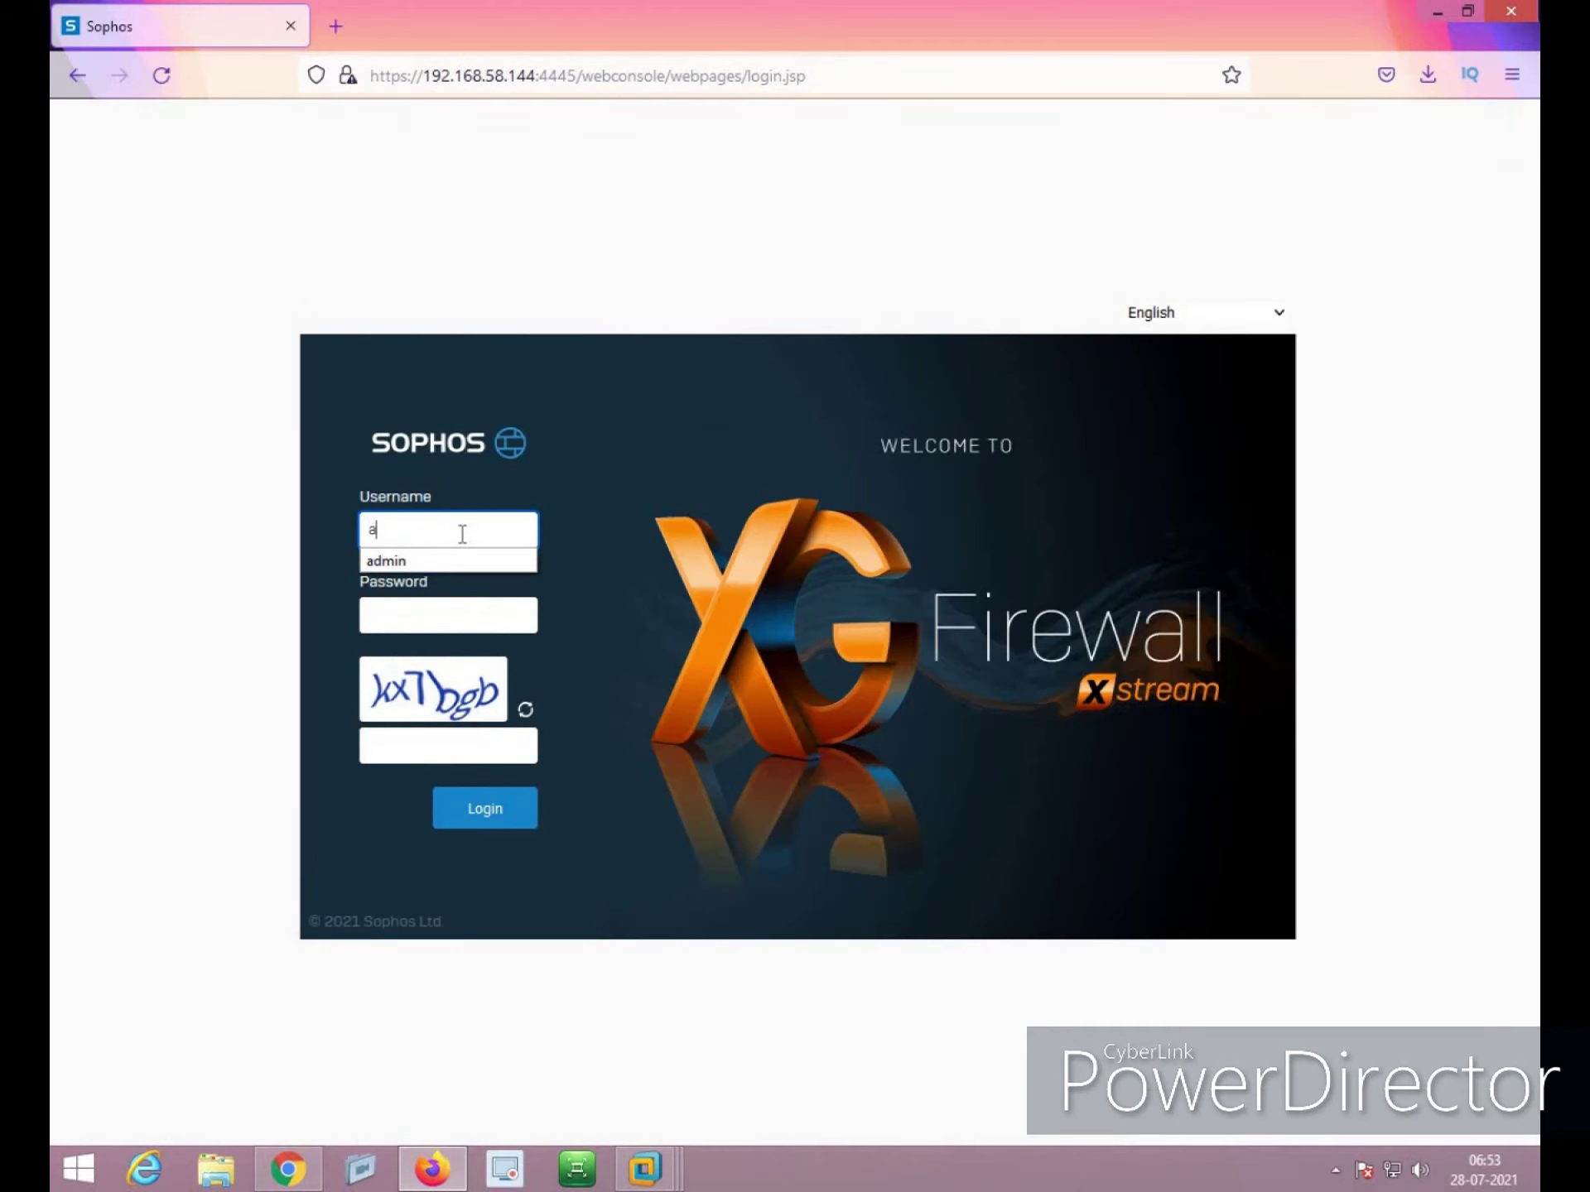
pyautogui.press('Tab')
pyautogui.write('*********')
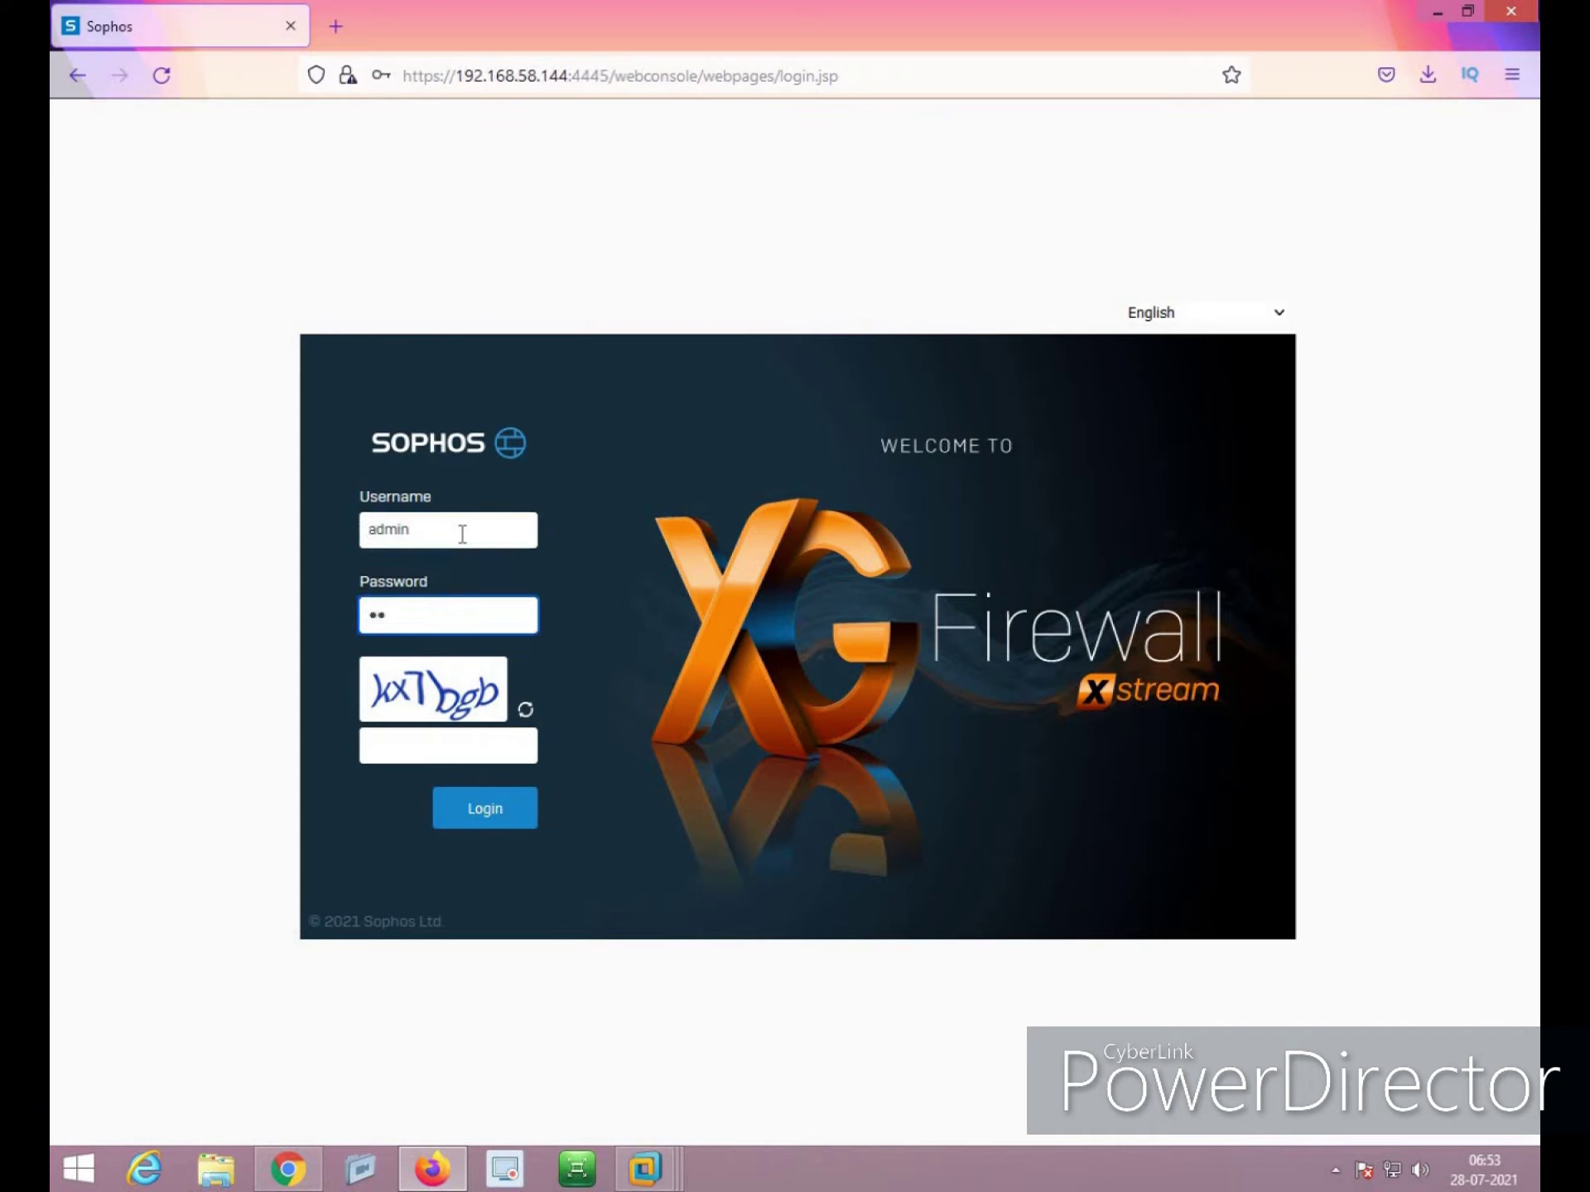
pyautogui.write('***')
pyautogui.click(428, 748)
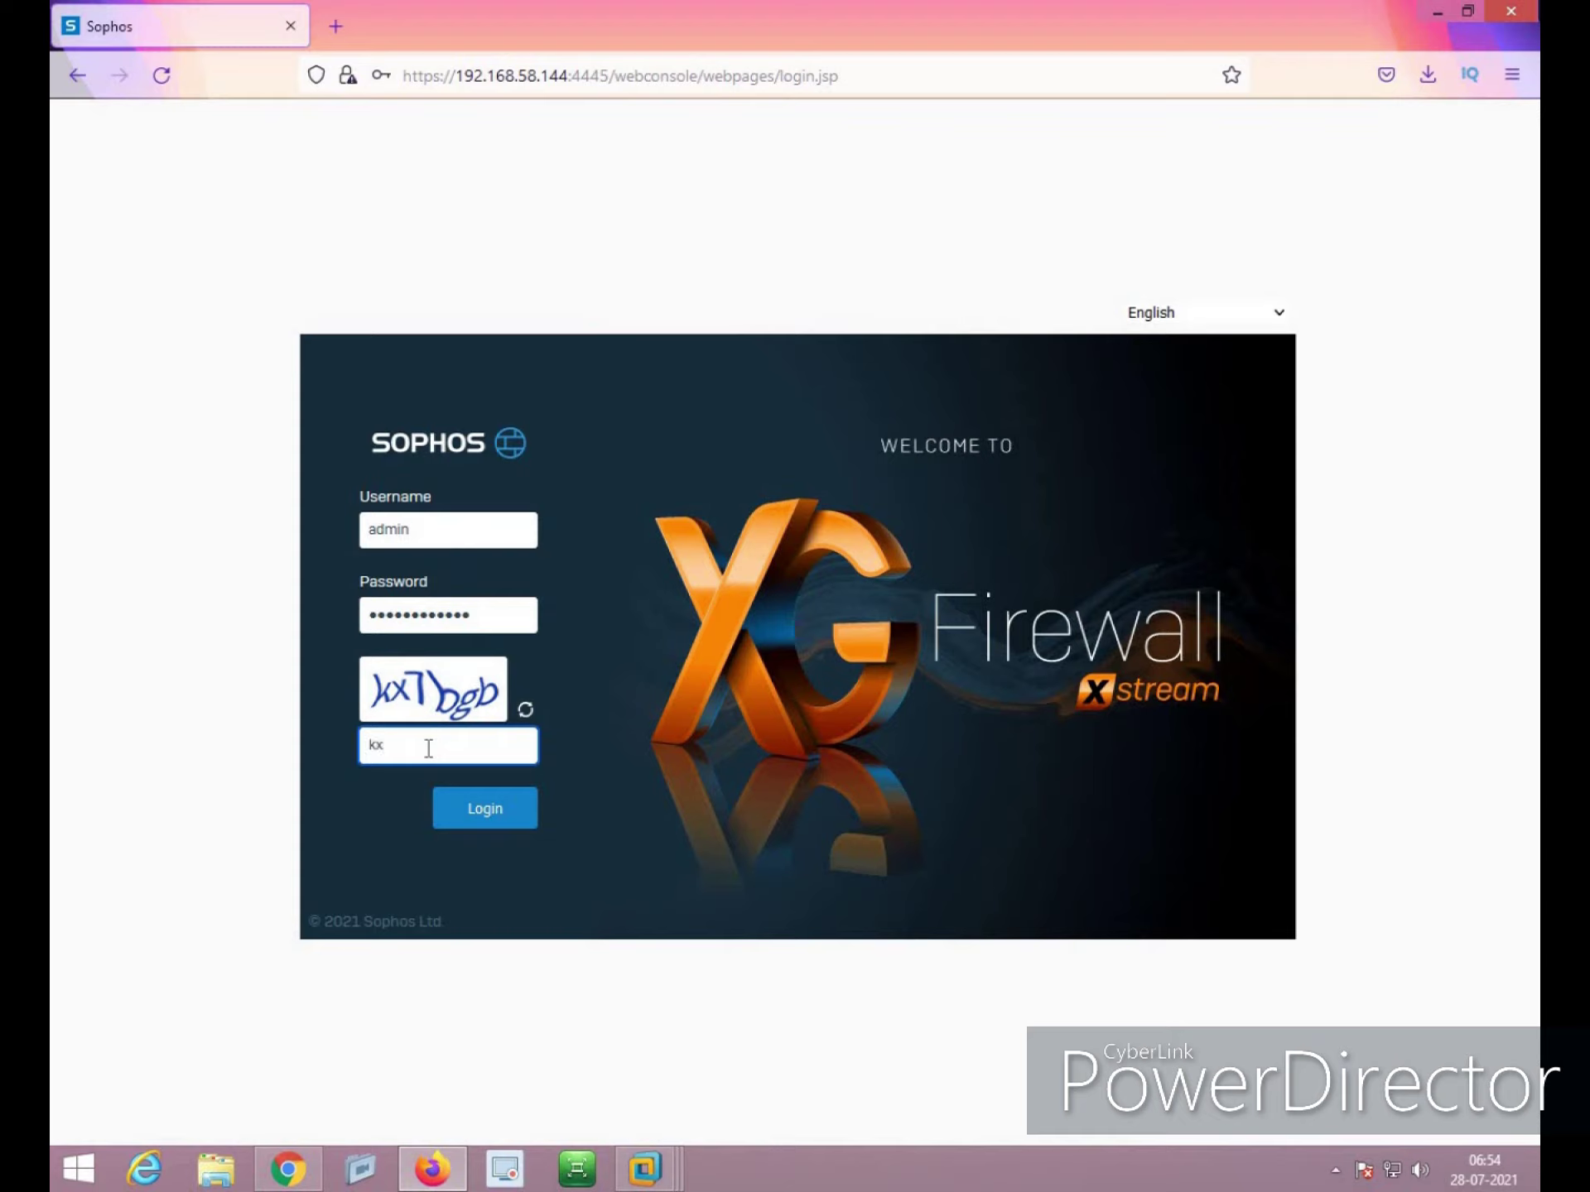
pyautogui.write('kx7bgb')
pyautogui.click(519, 824)
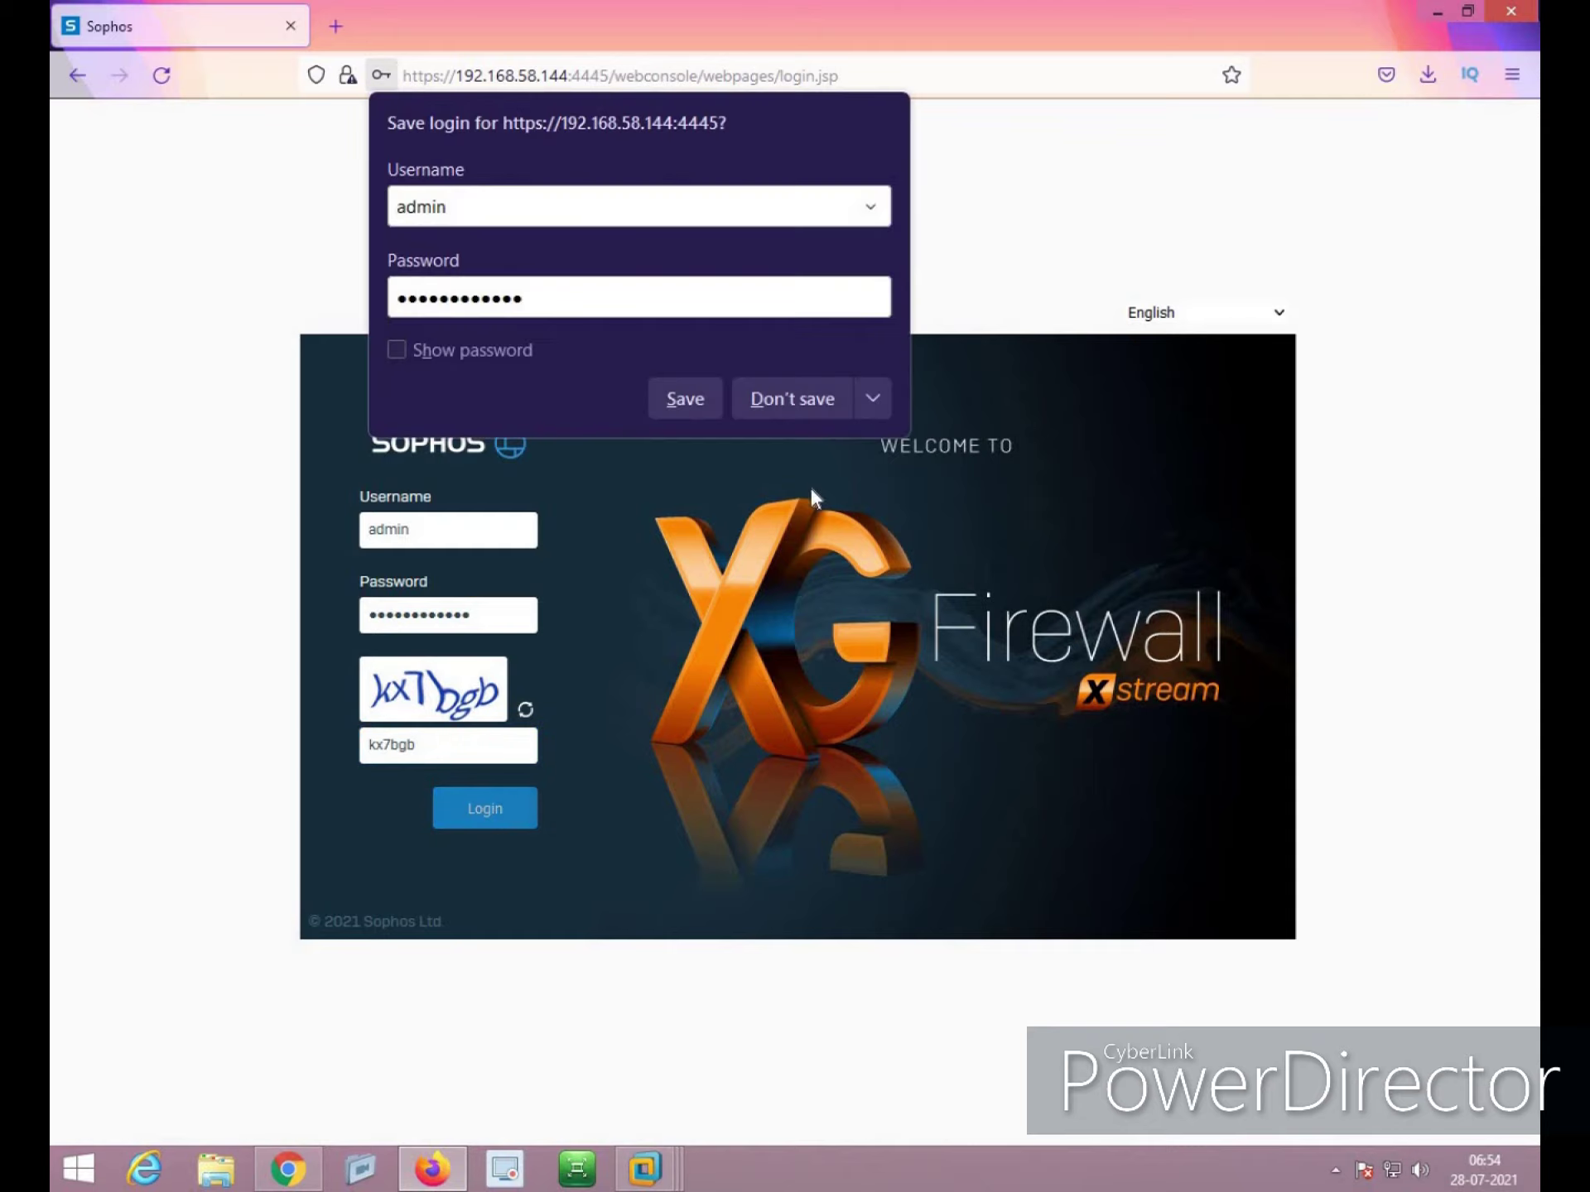
pyautogui.click(791, 397)
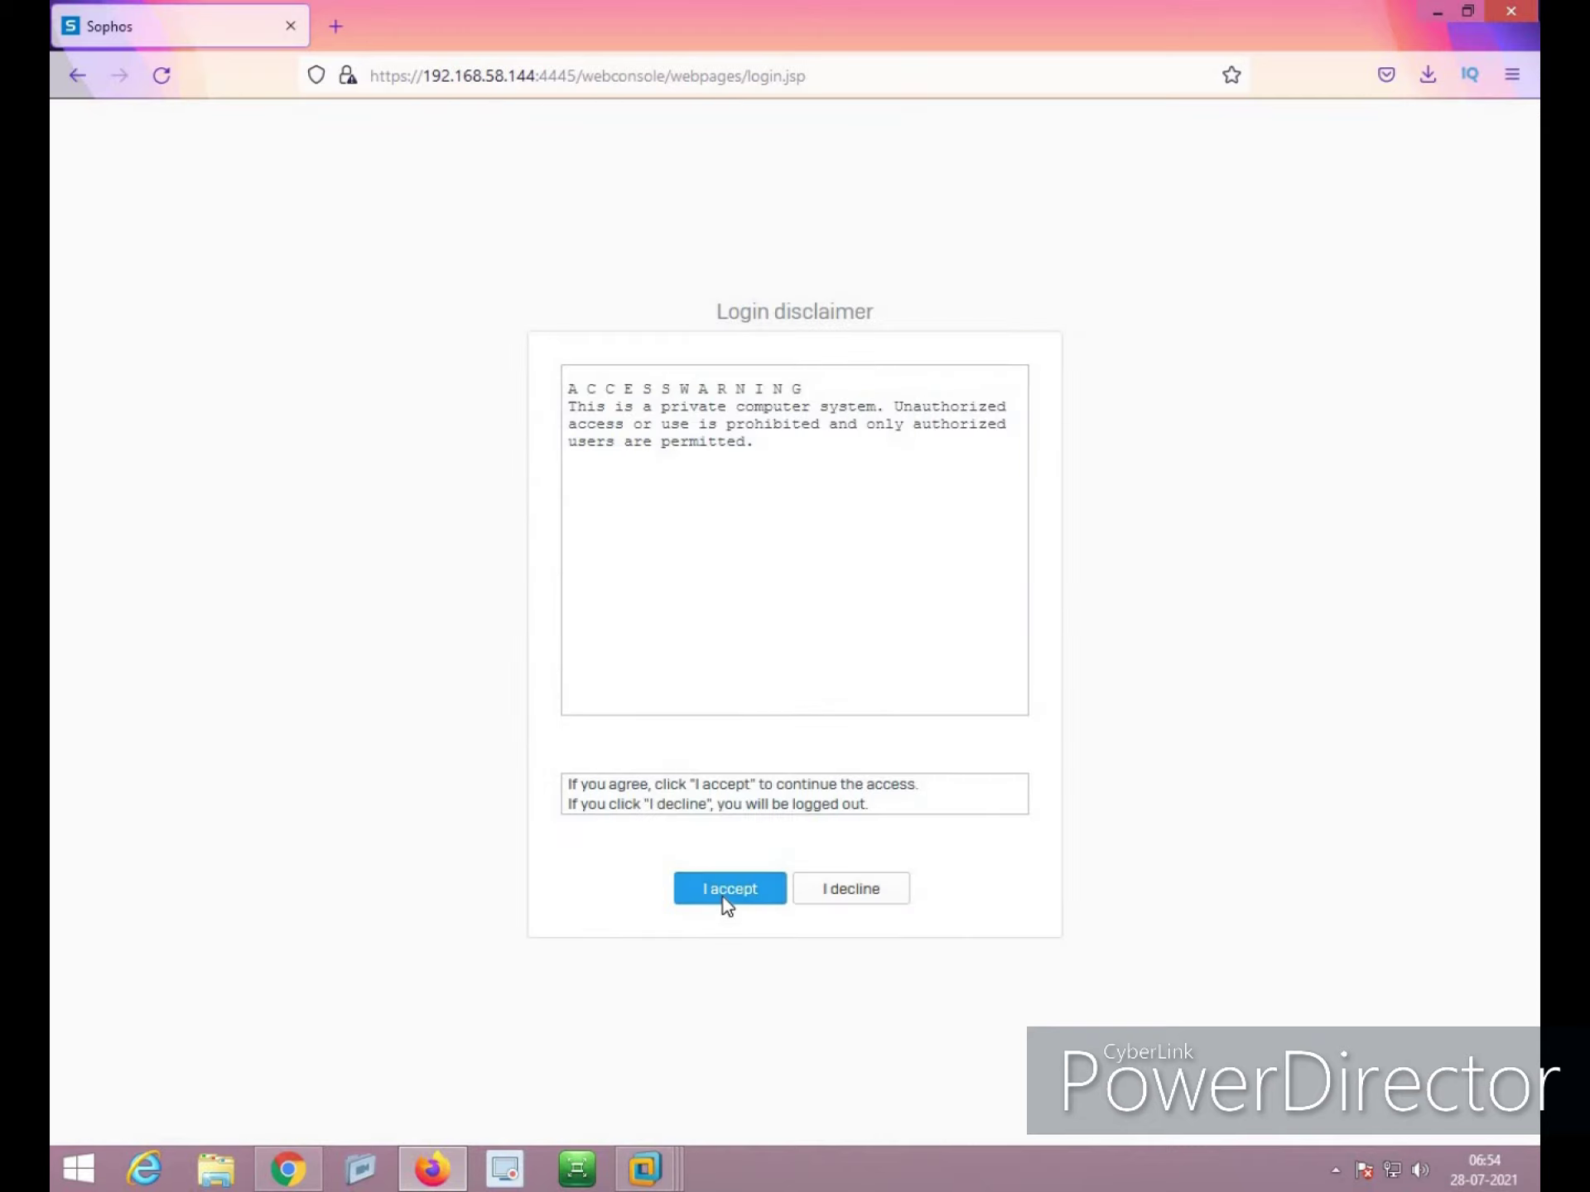
pyautogui.click(727, 895)
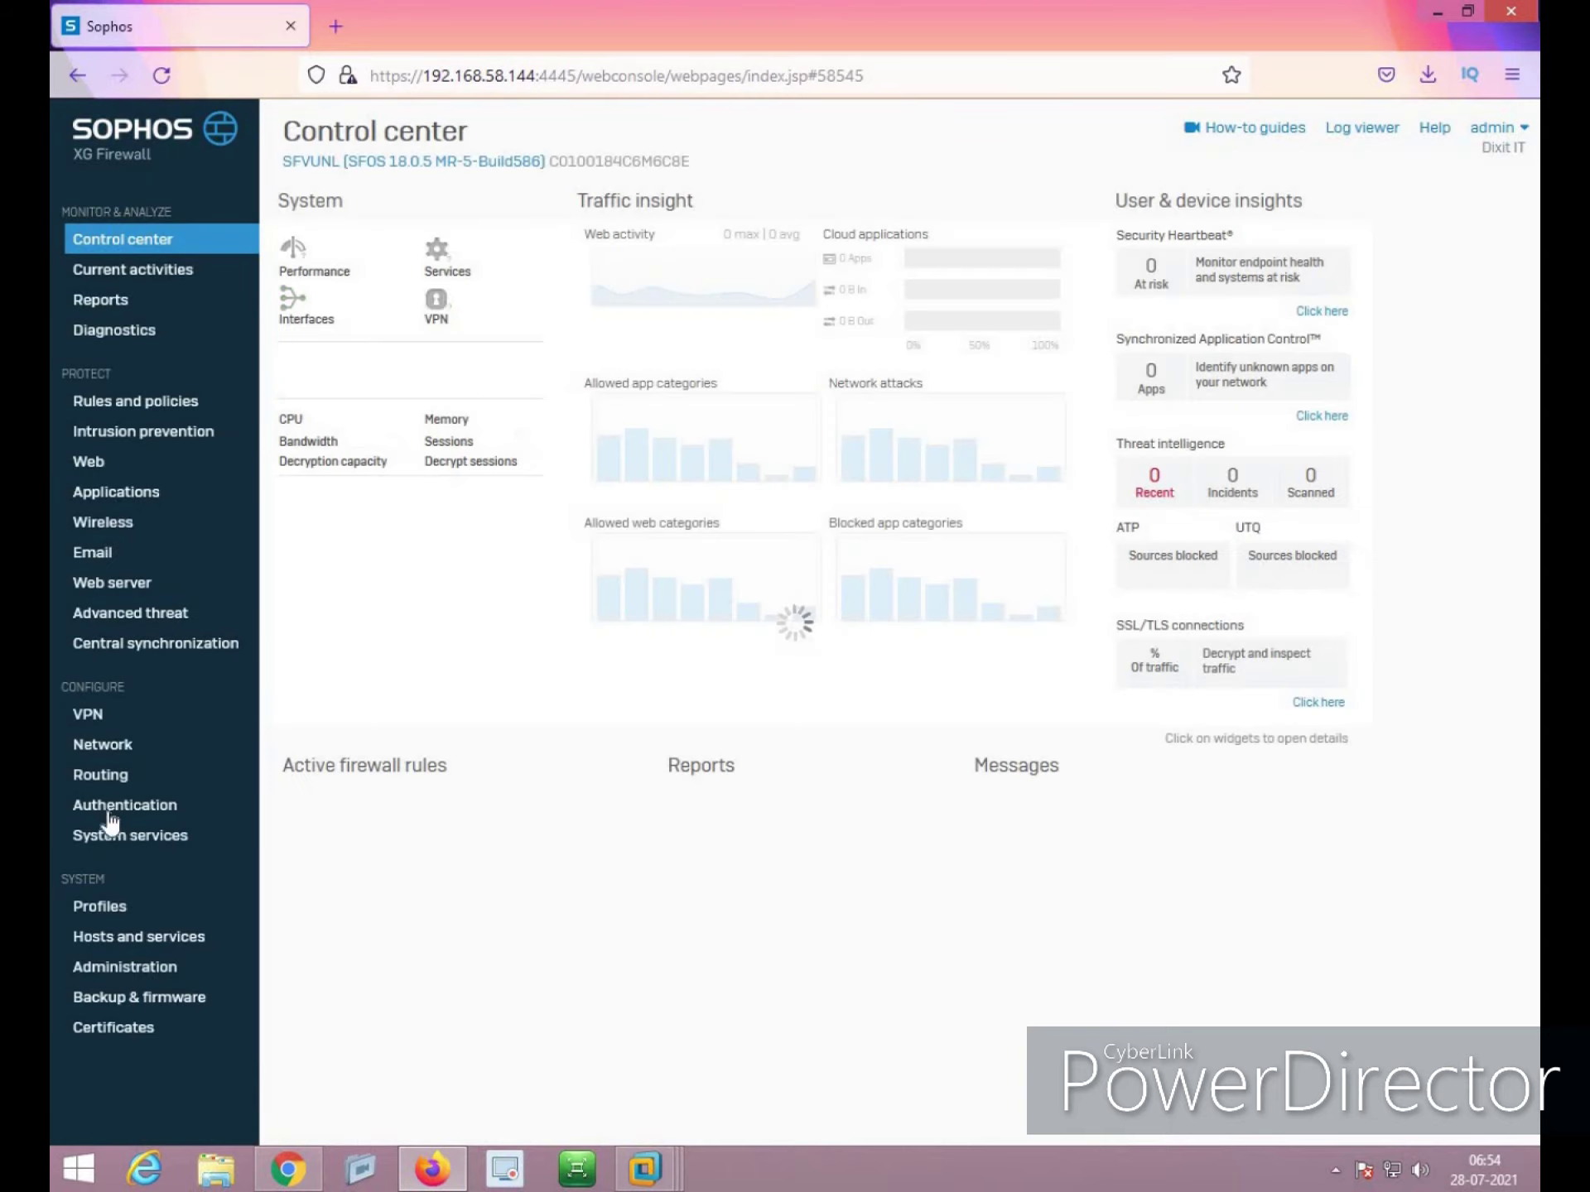
# Configure FTP backups to server 192.168.1.50 with the FTP account credentials and apply them
pyautogui.click(178, 1002)
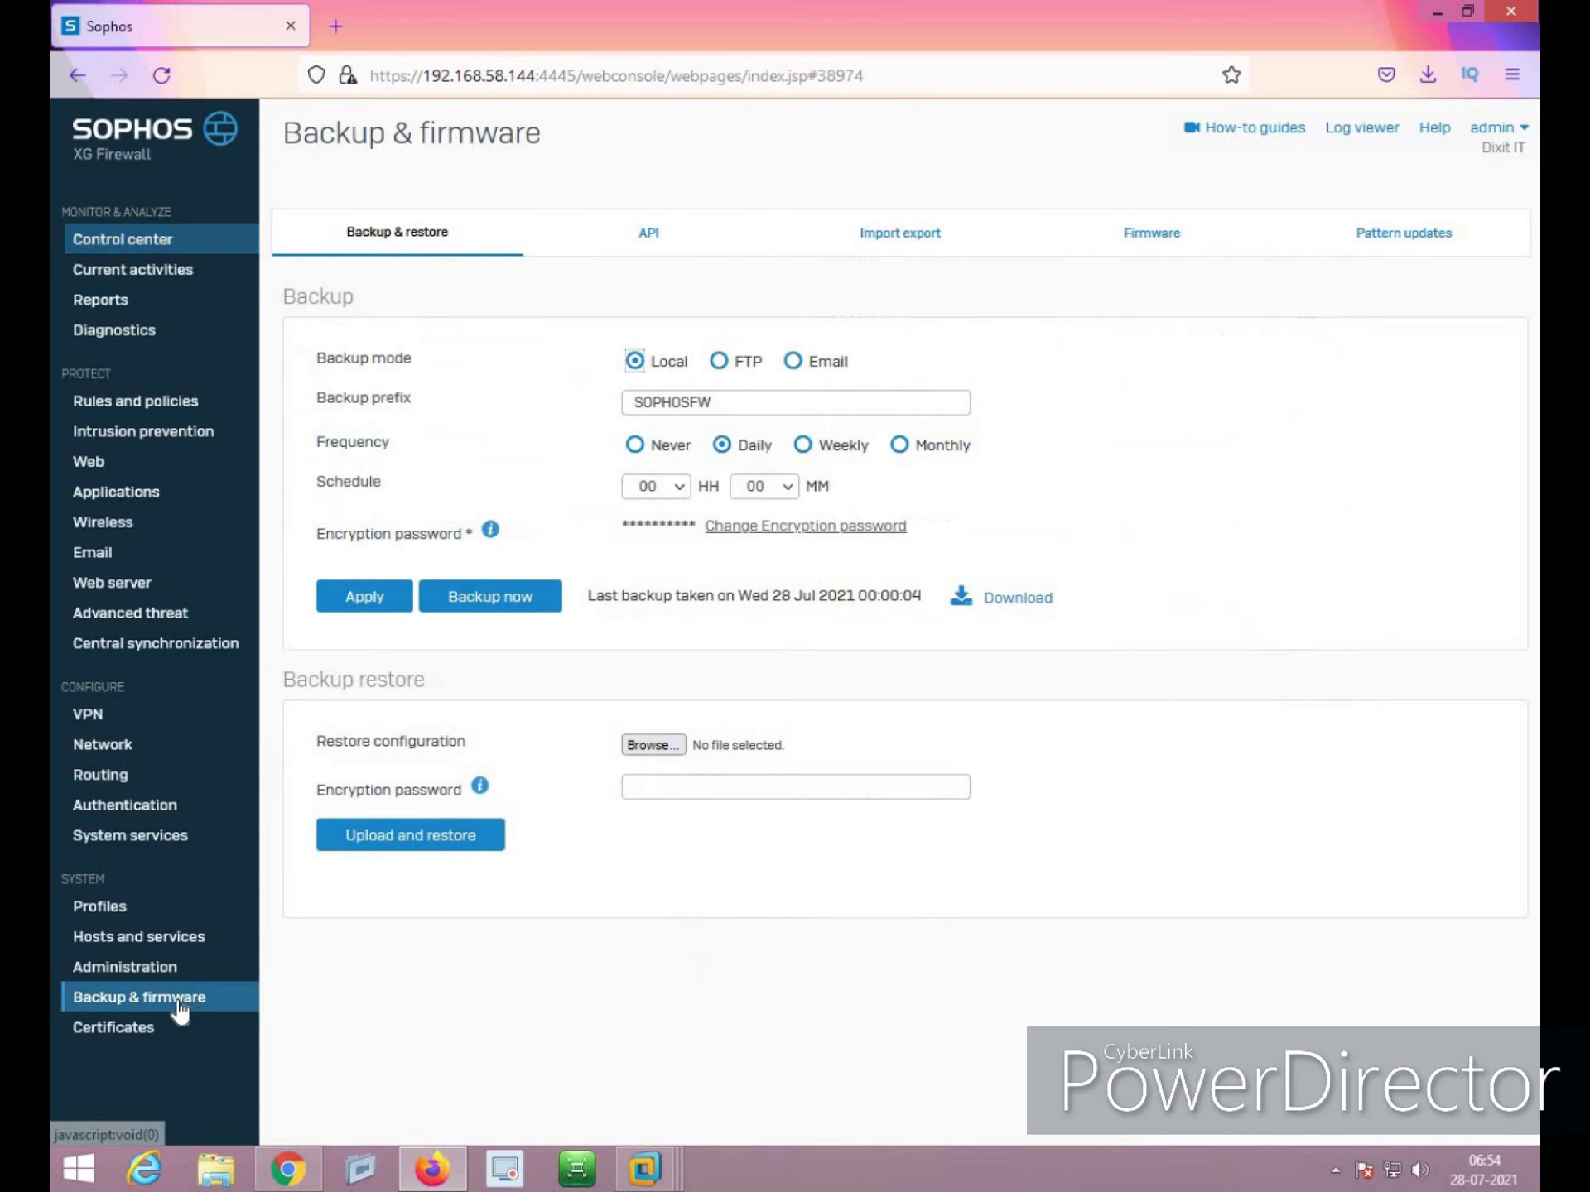
pyautogui.click(720, 362)
pyautogui.click(700, 452)
pyautogui.write('192.')
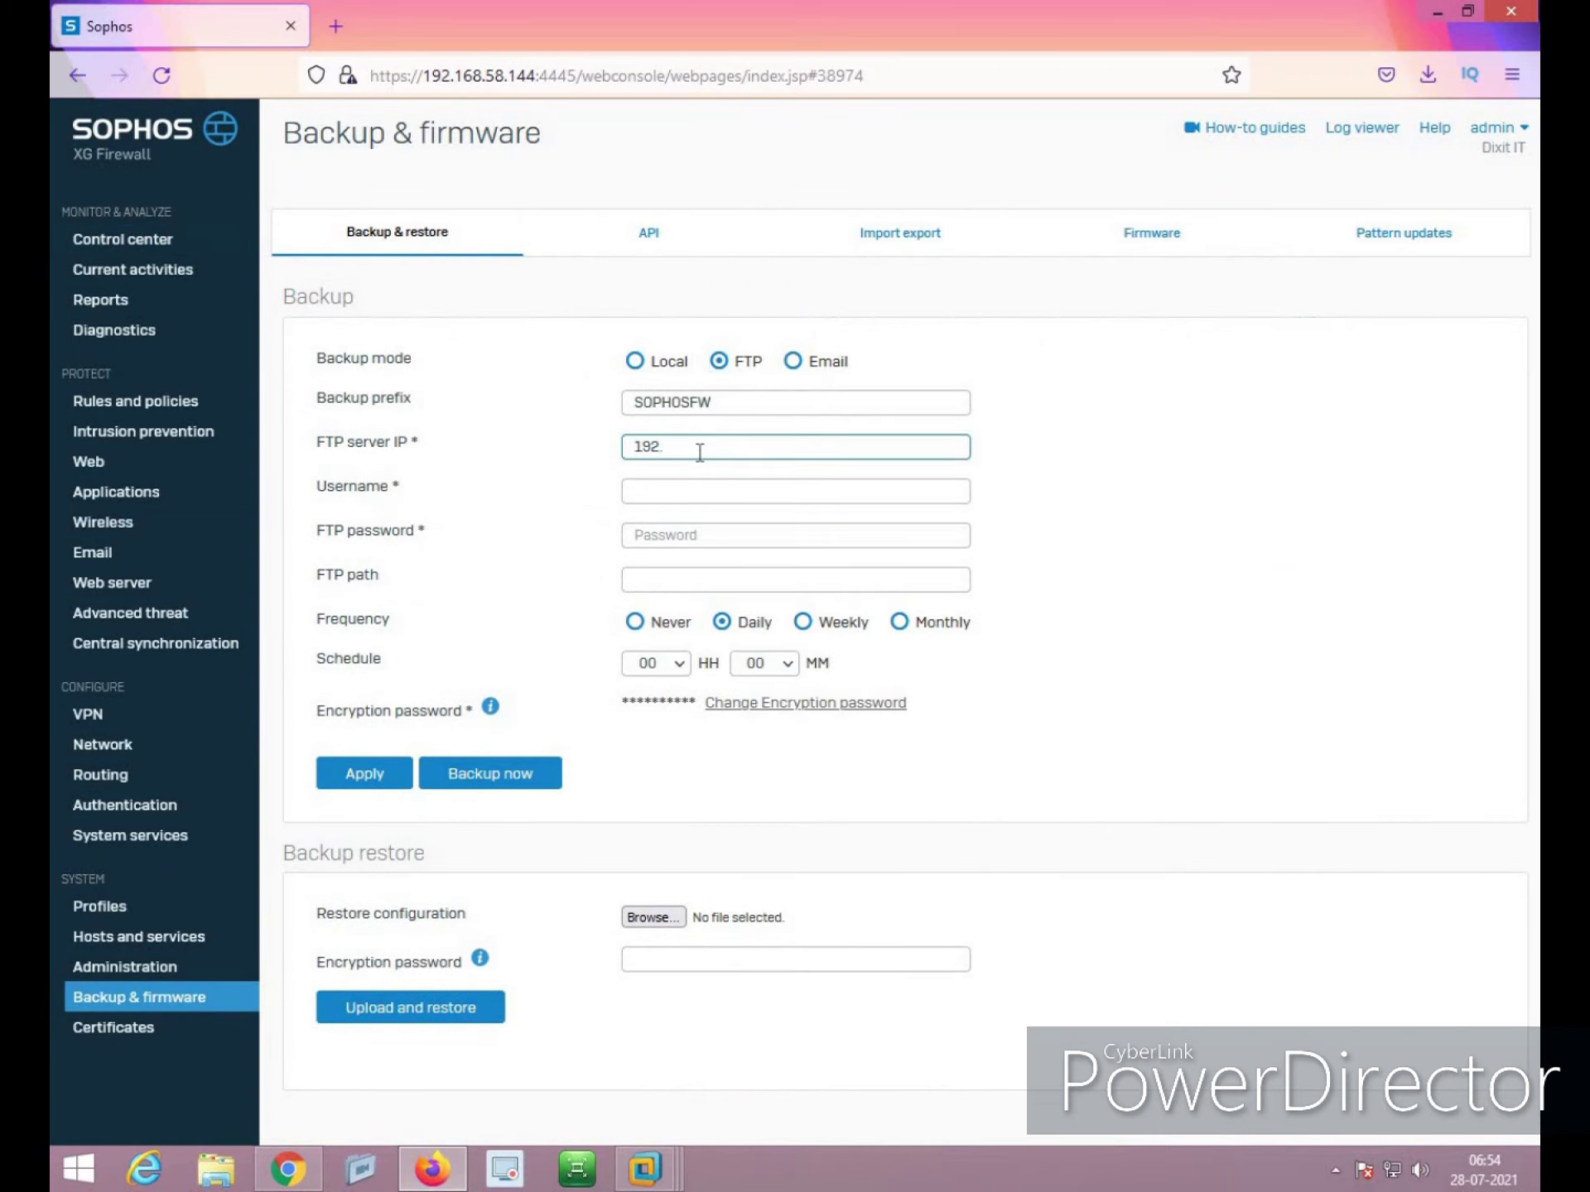
pyautogui.write('168.1.50')
pyautogui.press('Tab')
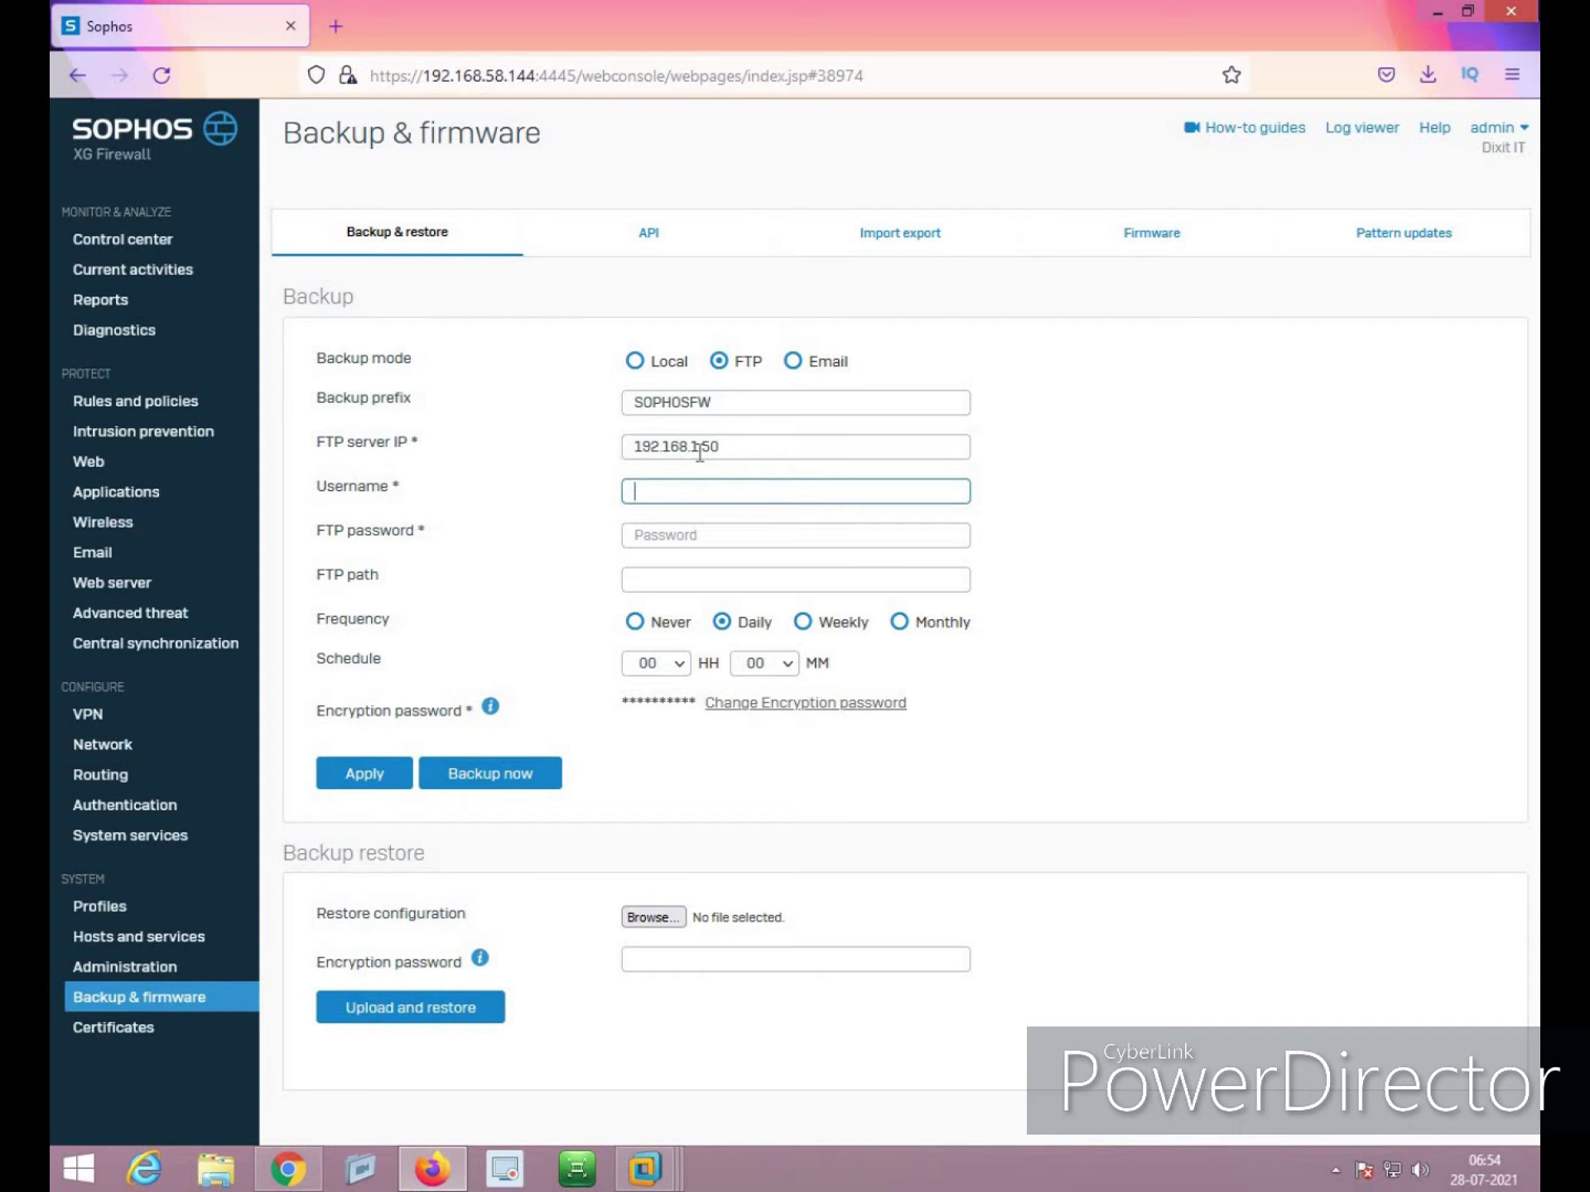
pyautogui.write('sophos')
pyautogui.press('Tab')
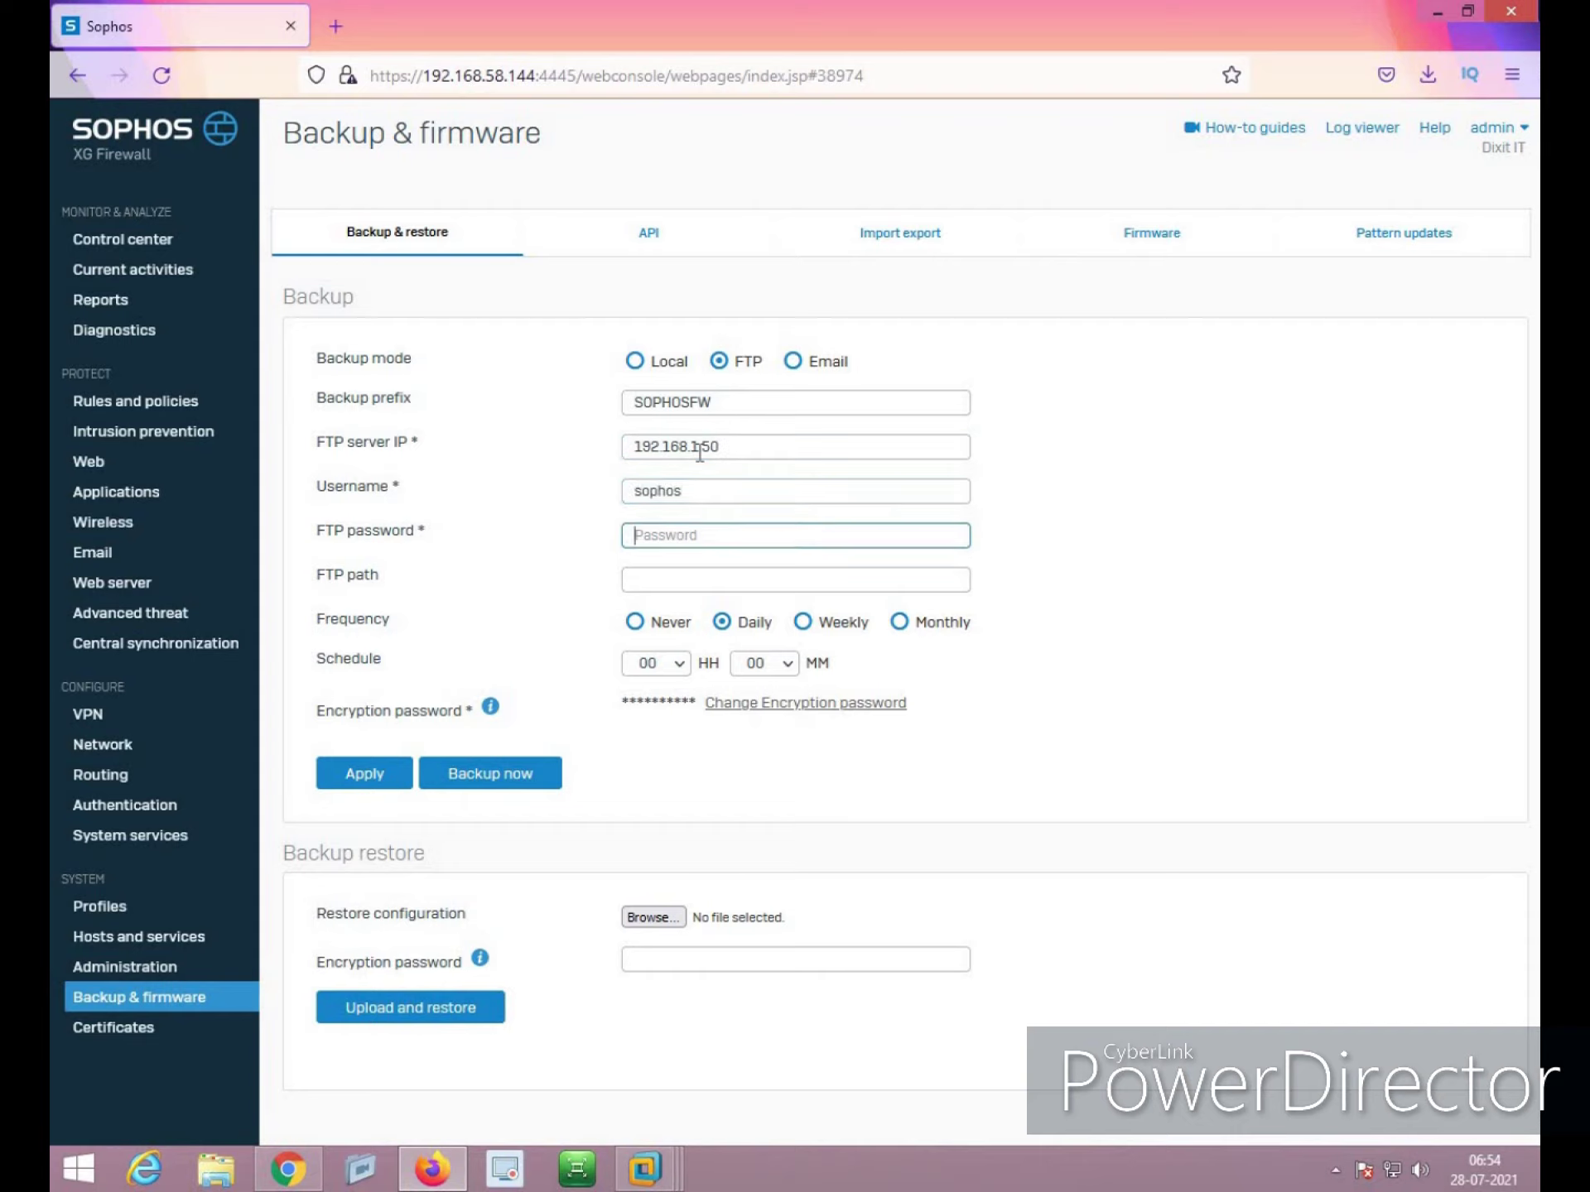
pyautogui.write('sophos')
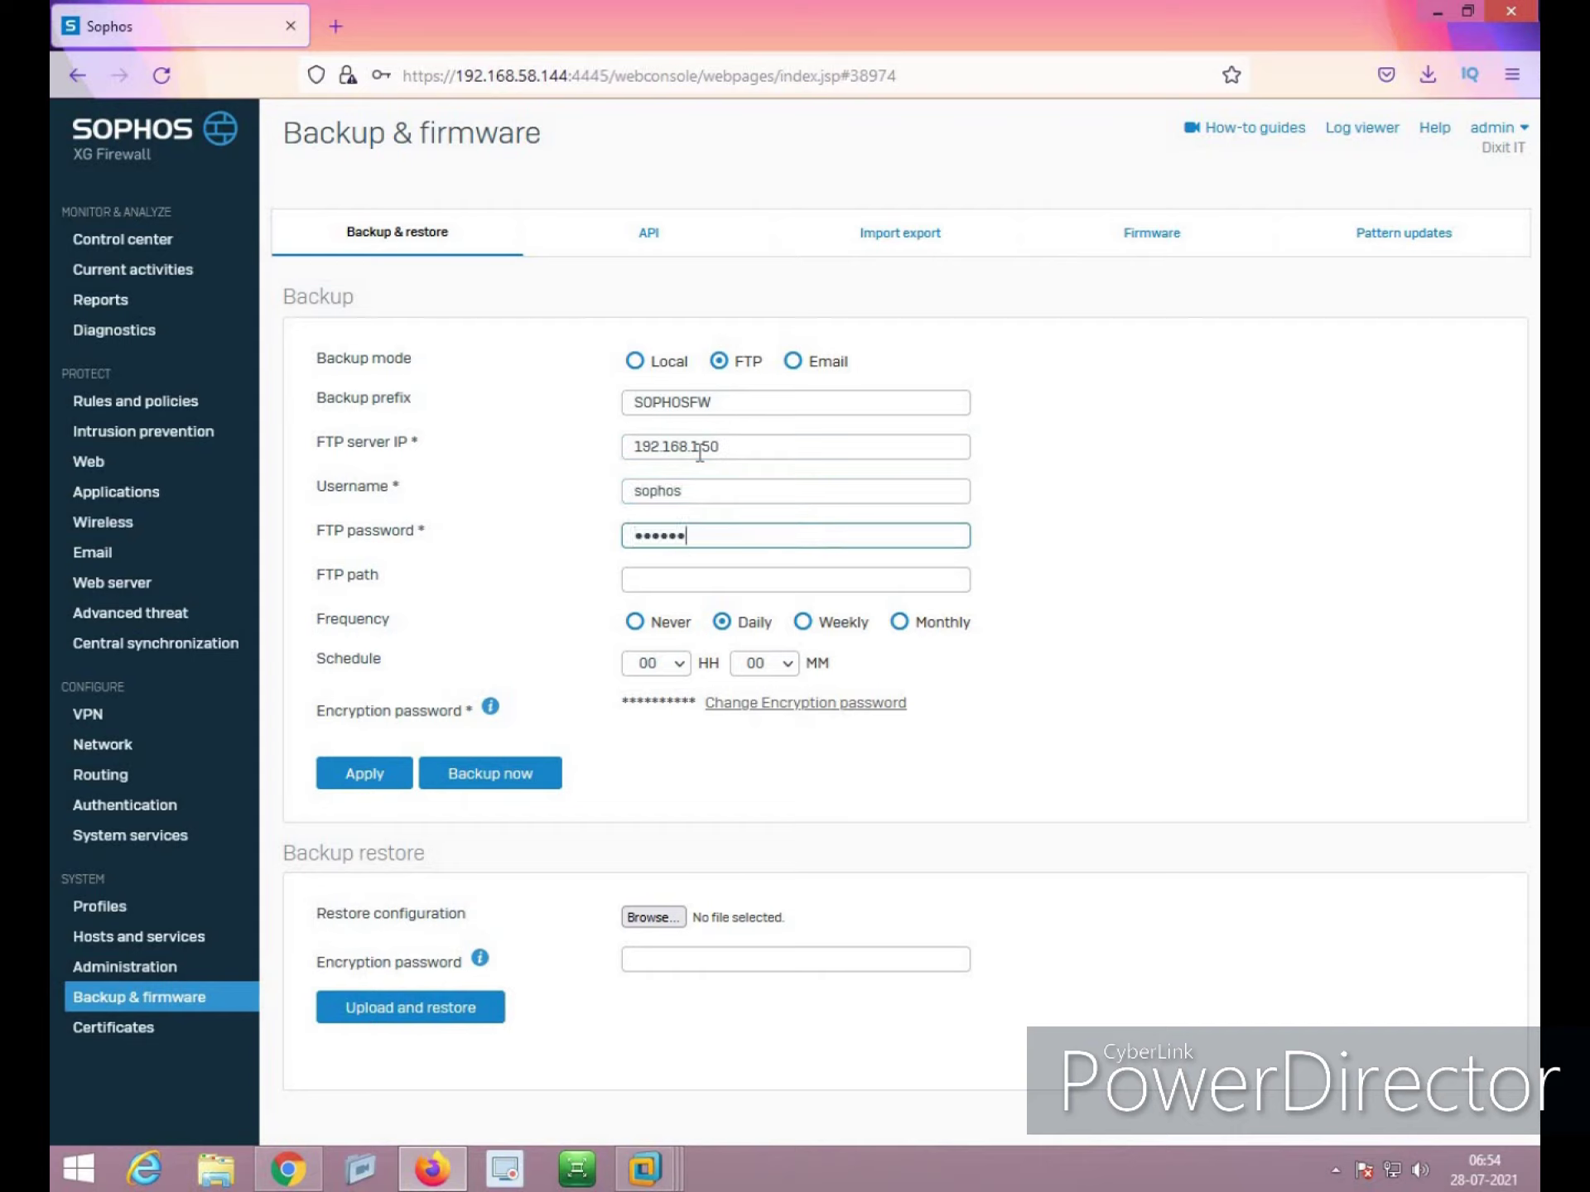
pyautogui.click(346, 768)
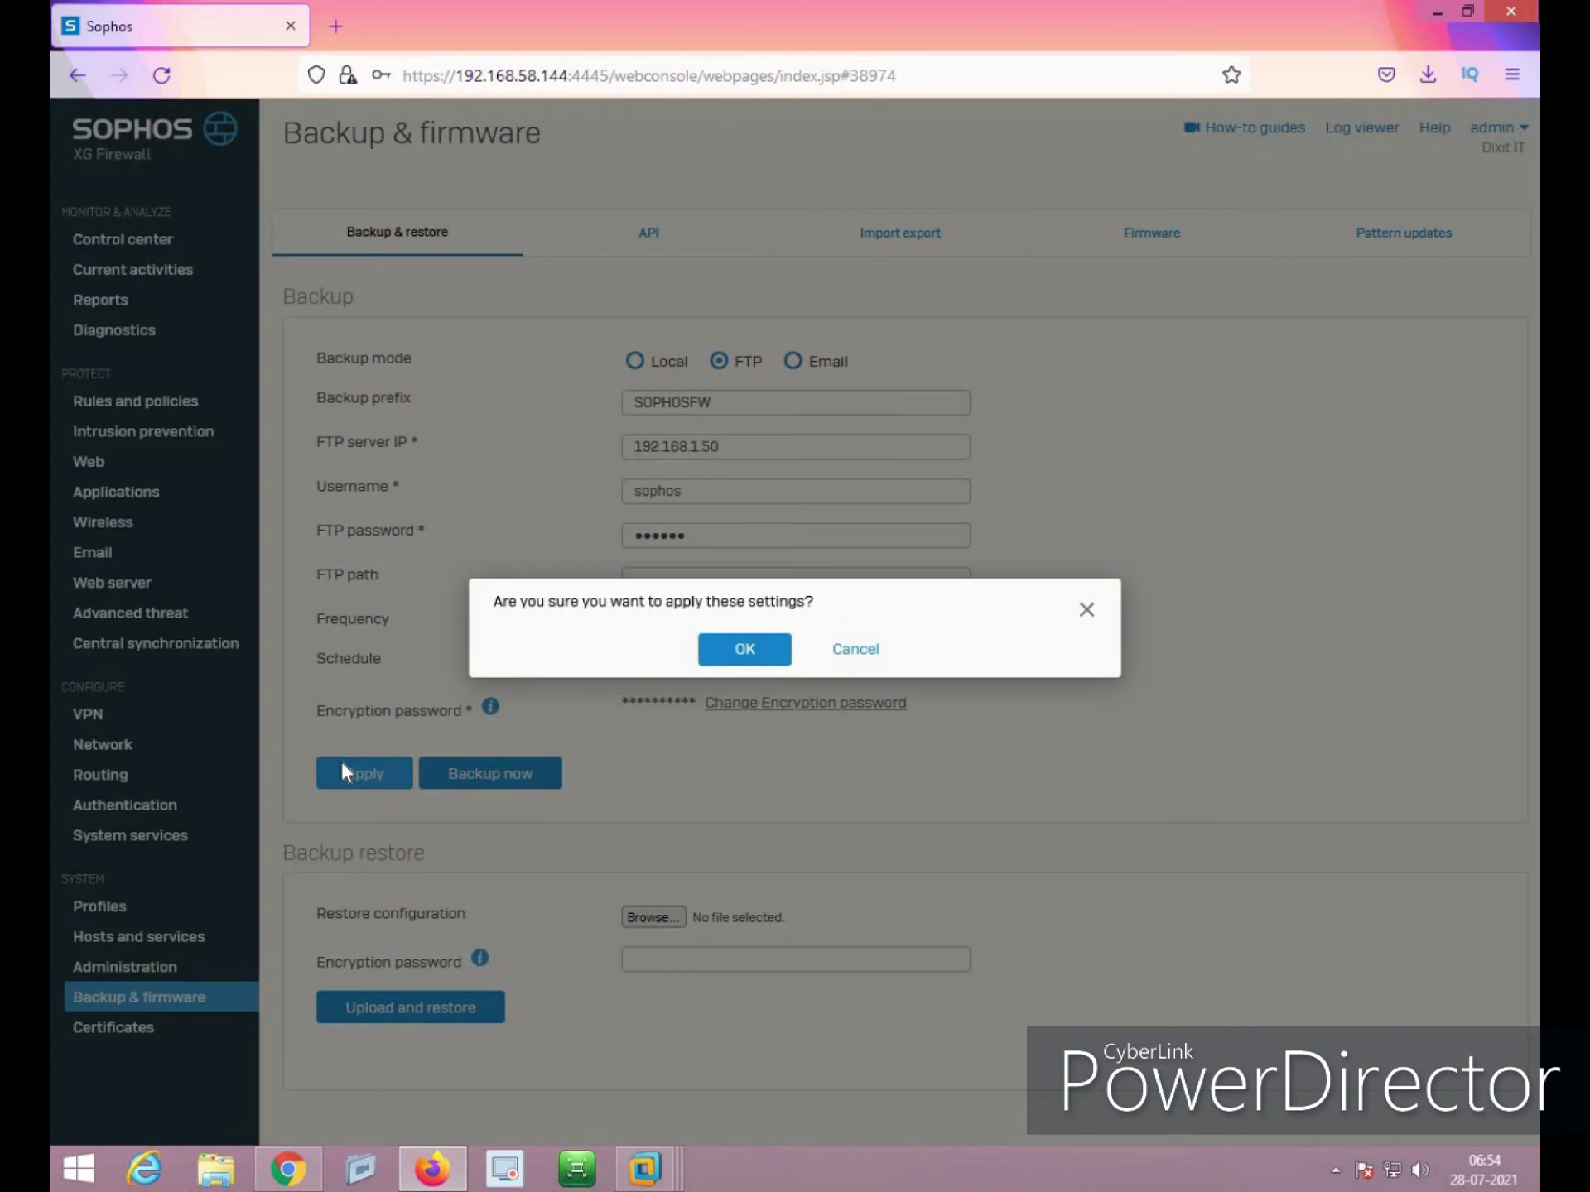
pyautogui.click(771, 651)
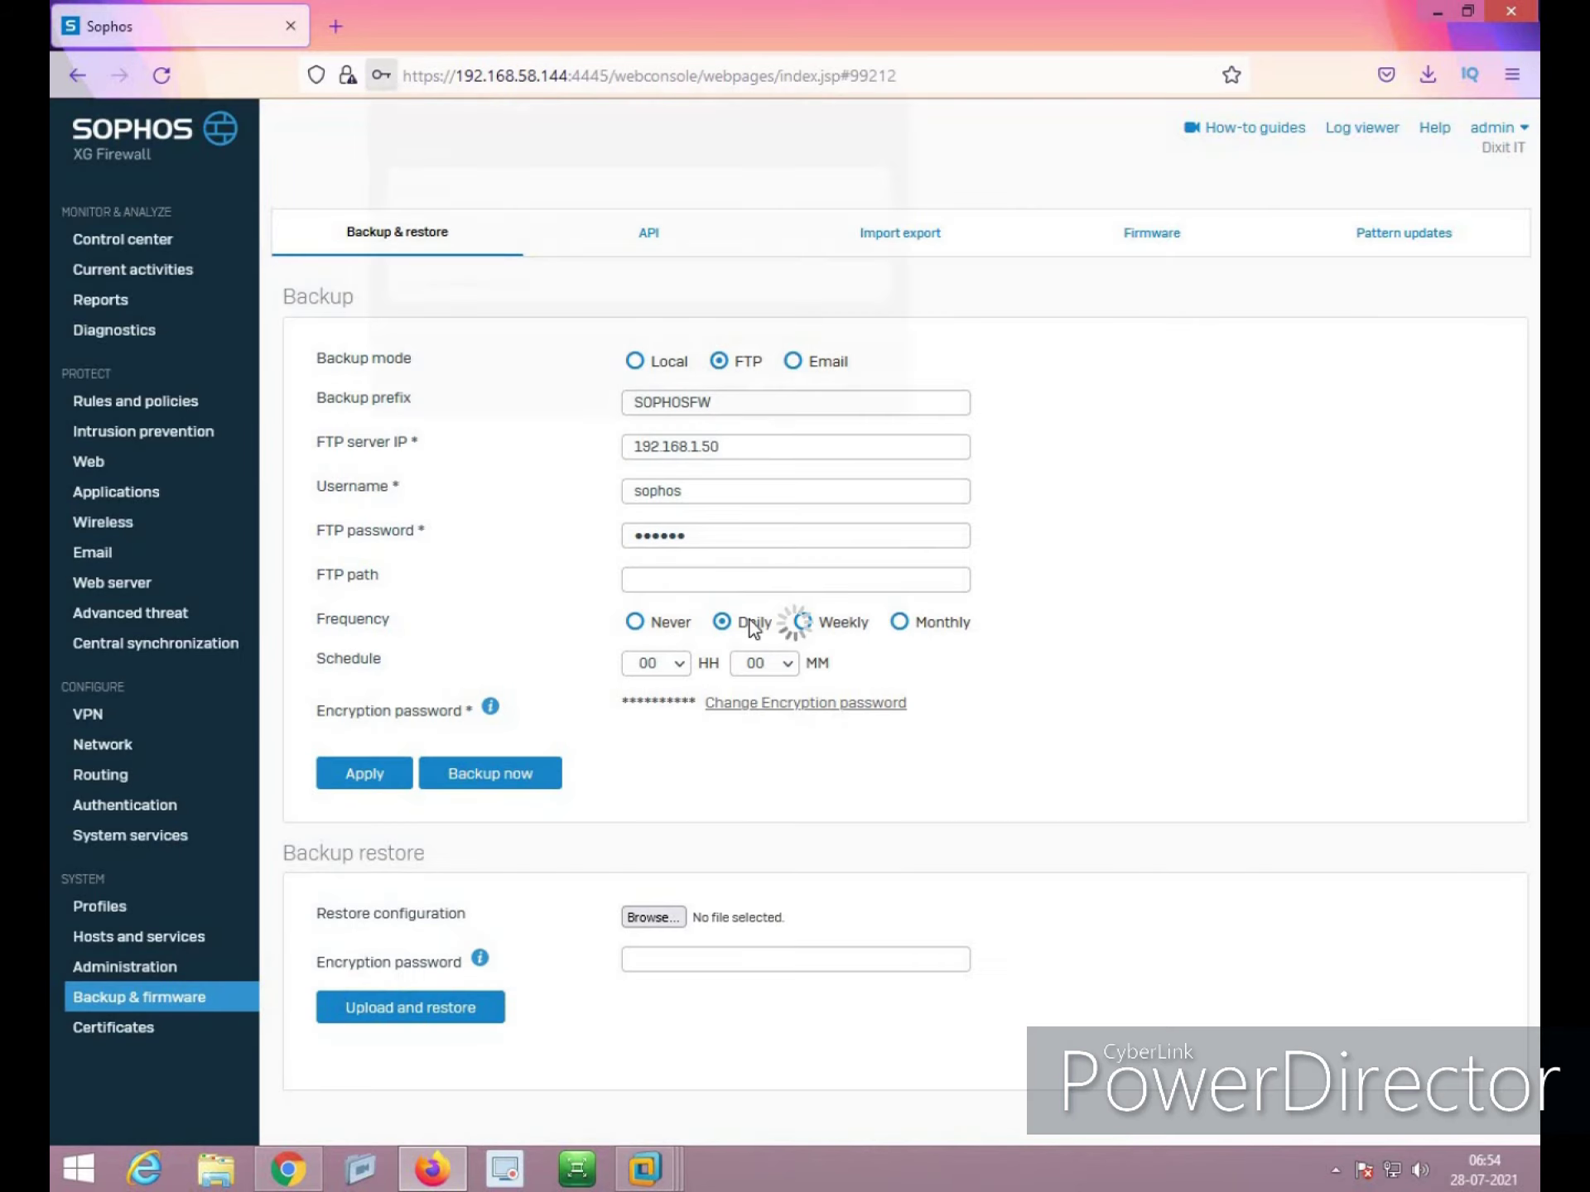
pyautogui.click(783, 397)
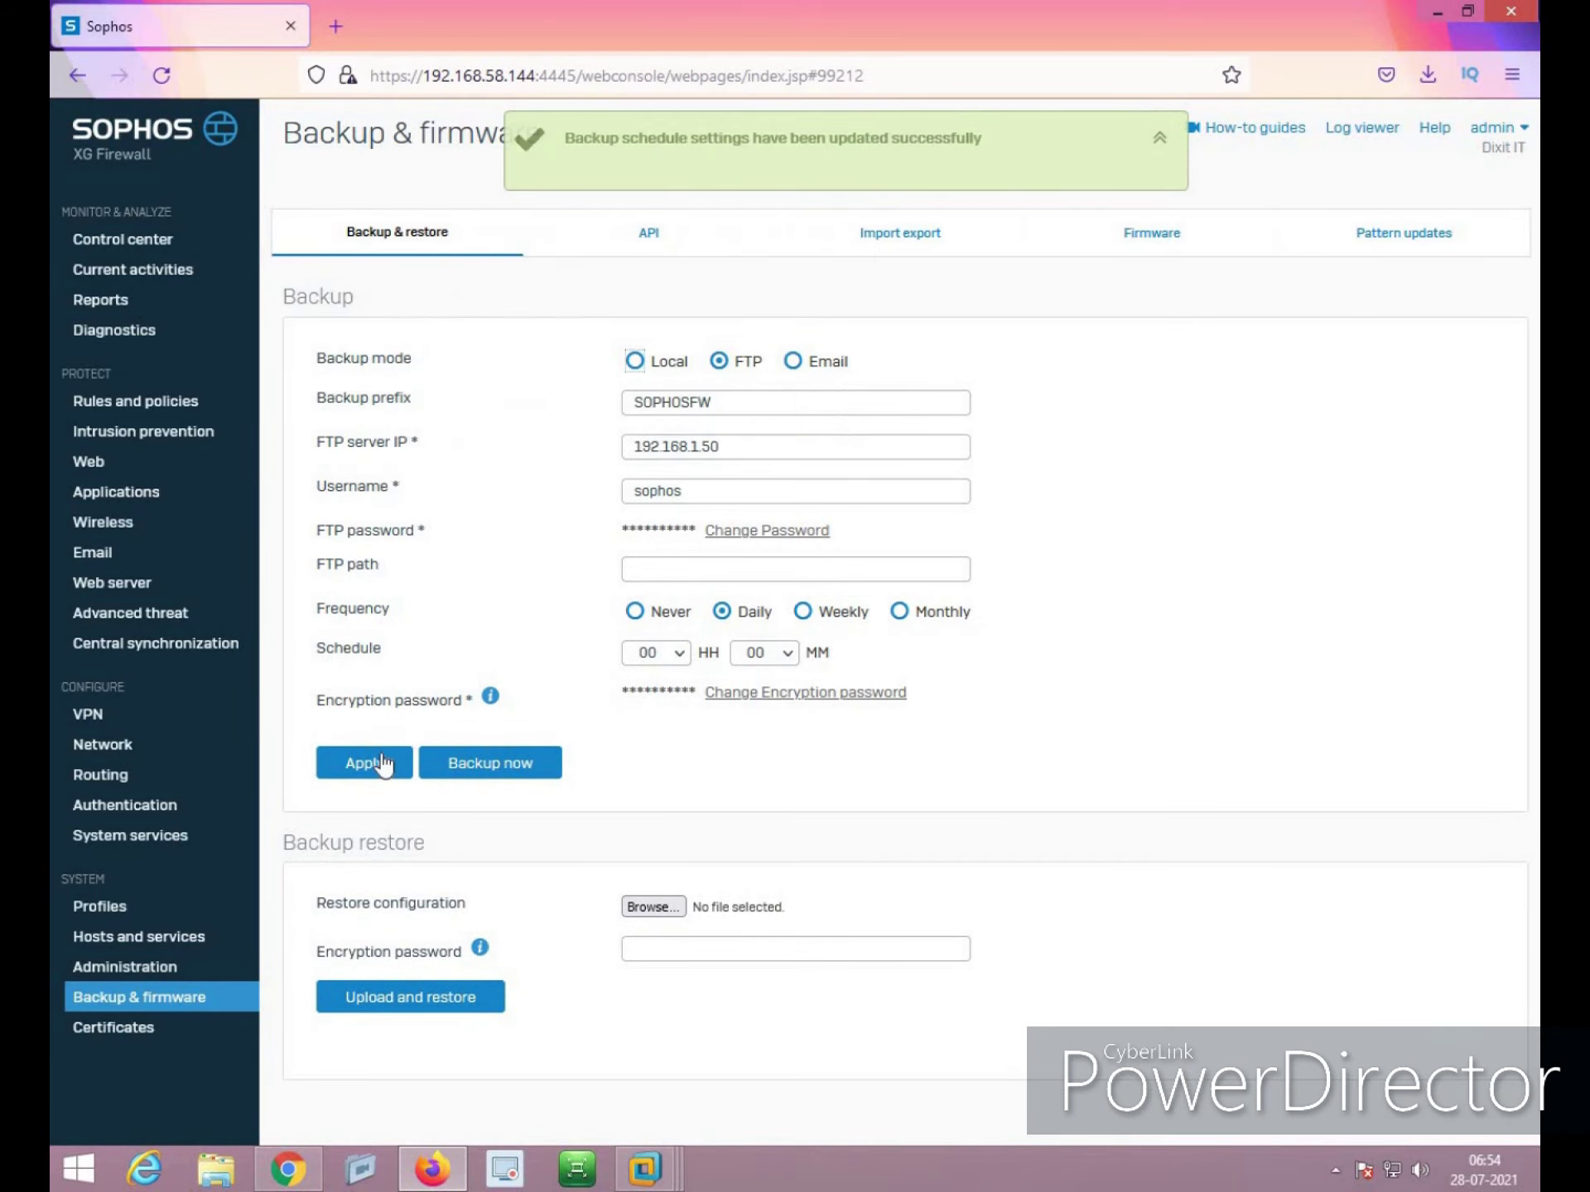
# Run Backup now to upload a backup to the FTP server
pyautogui.click(469, 773)
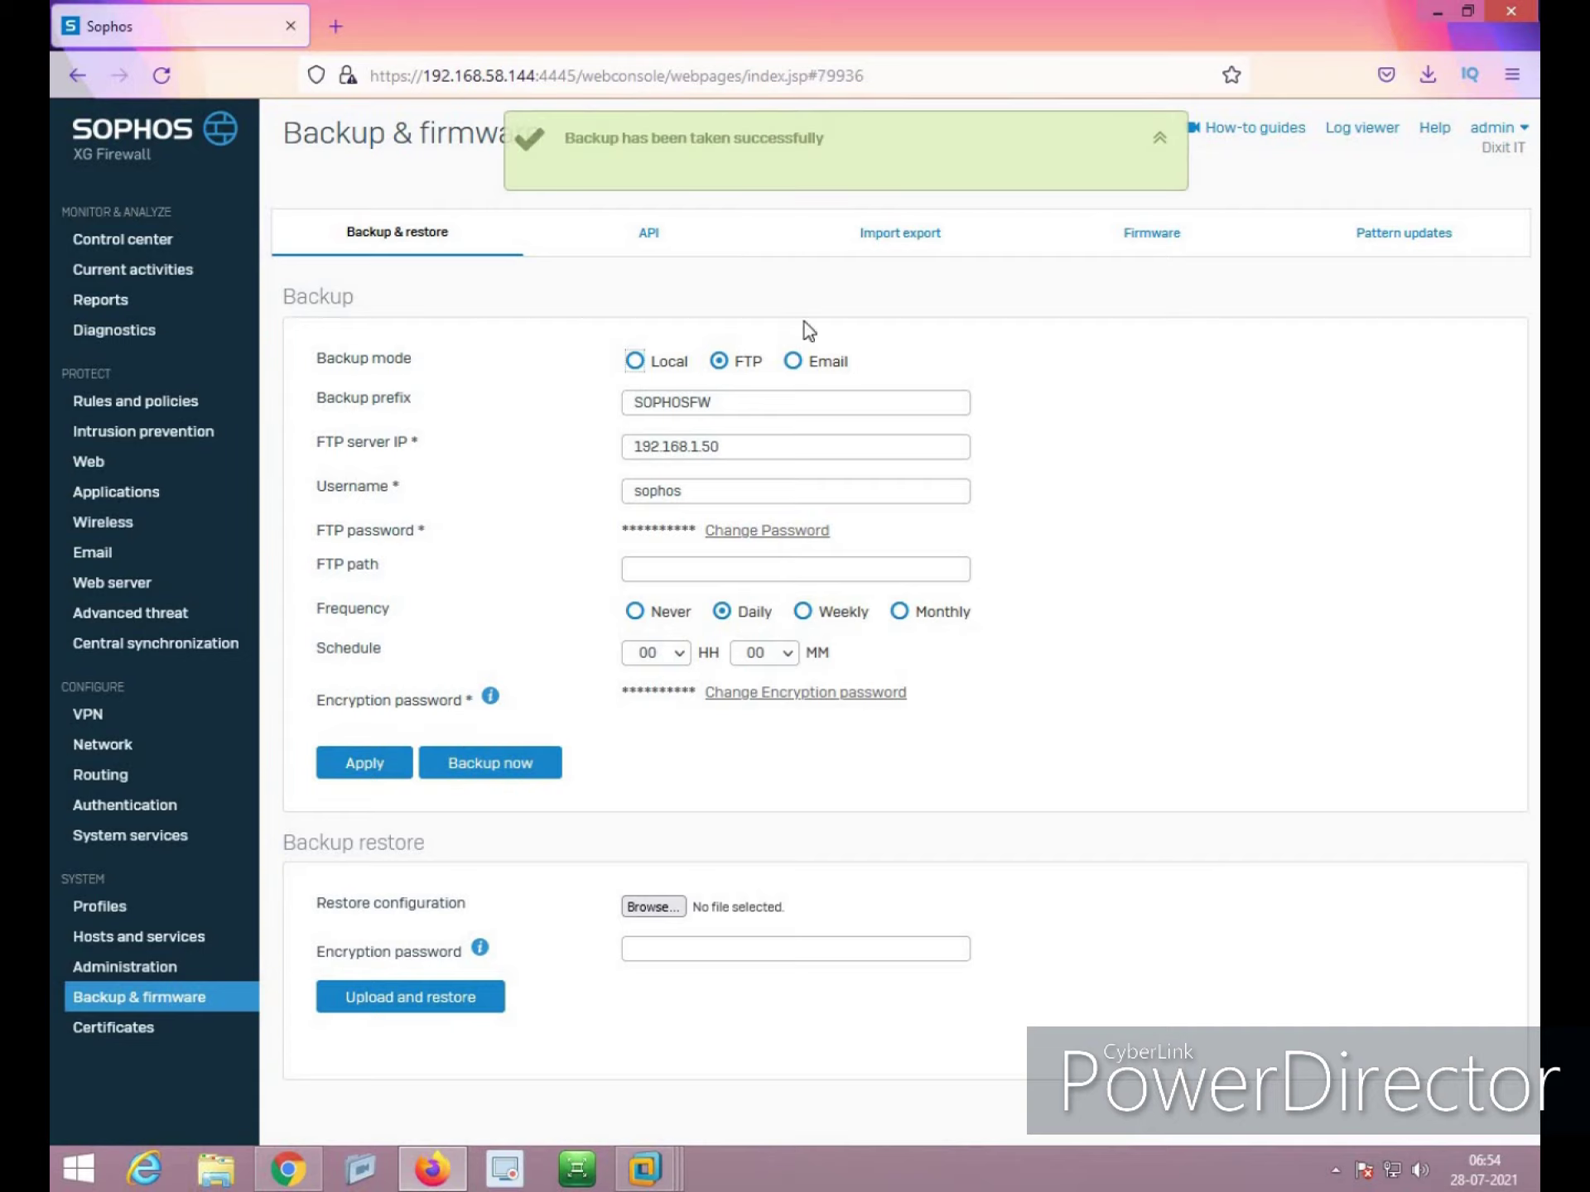
pyautogui.moveTo(644, 1169)
pyautogui.click(635, 988)
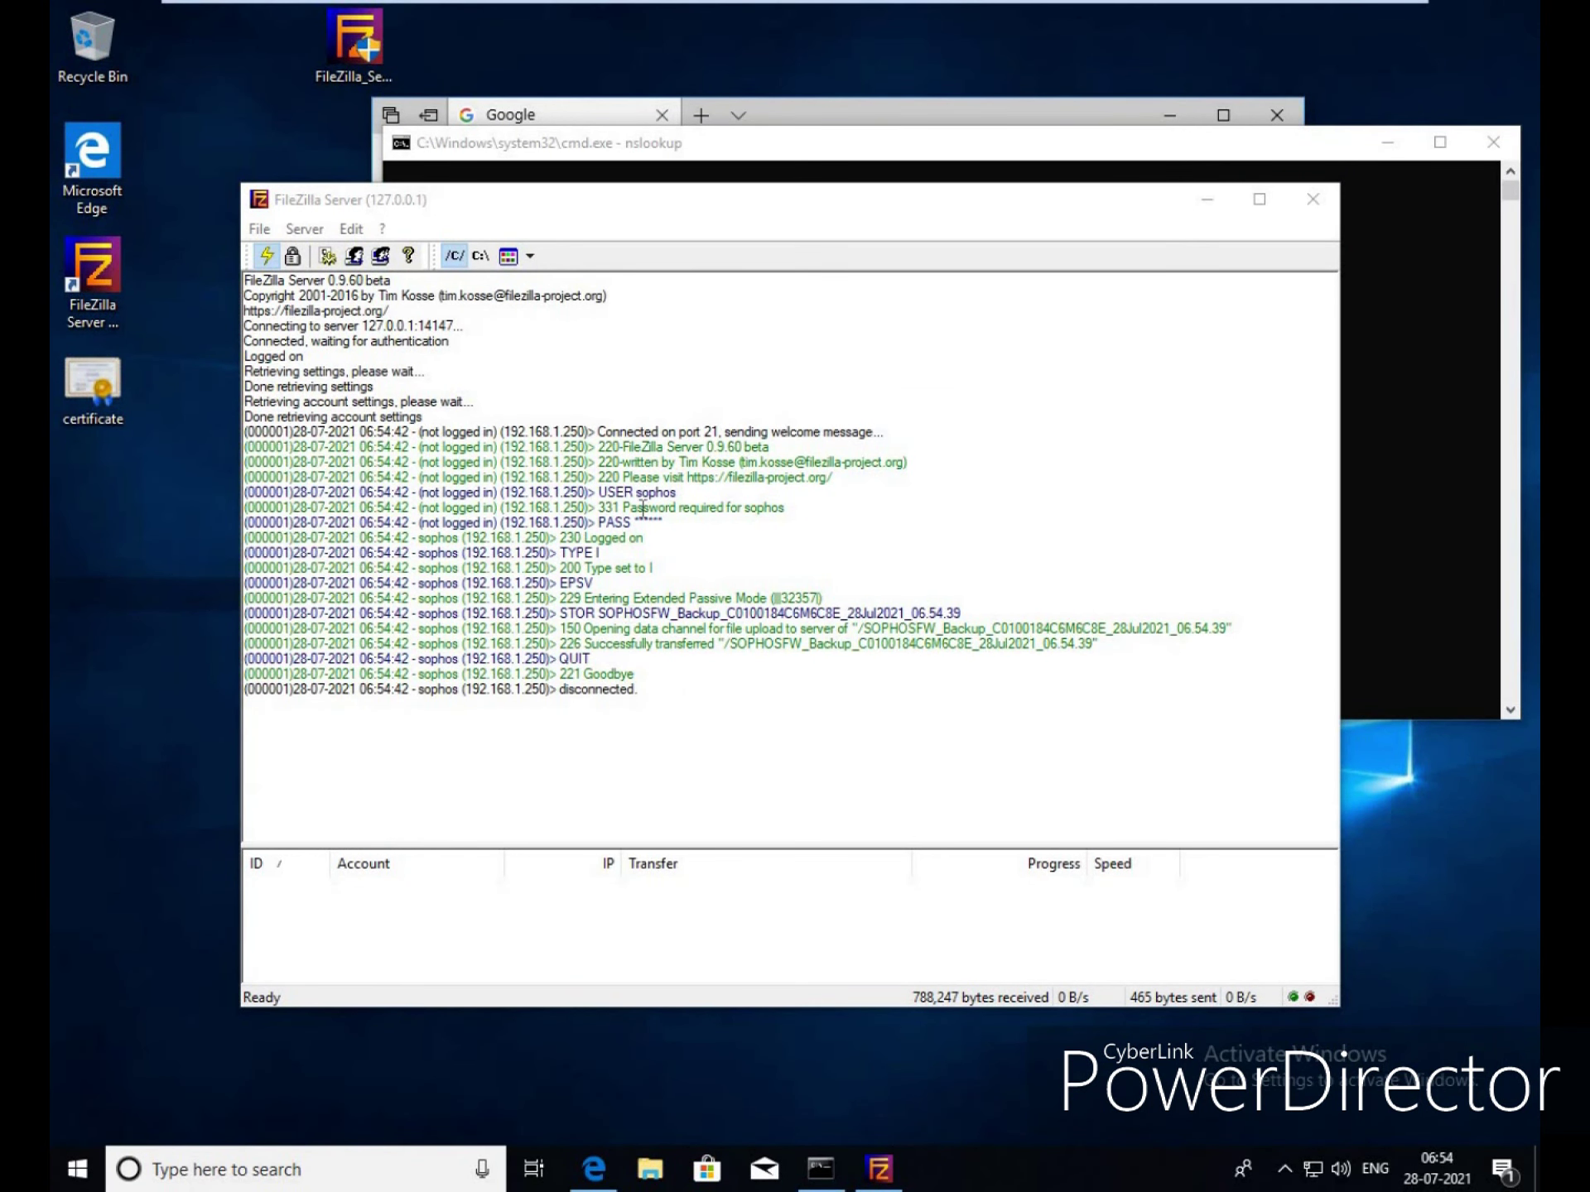
# Open C:\Backup in File Explorer and view the new 770 KB SOPHOSFW_Backup file
pyautogui.press('super+e')
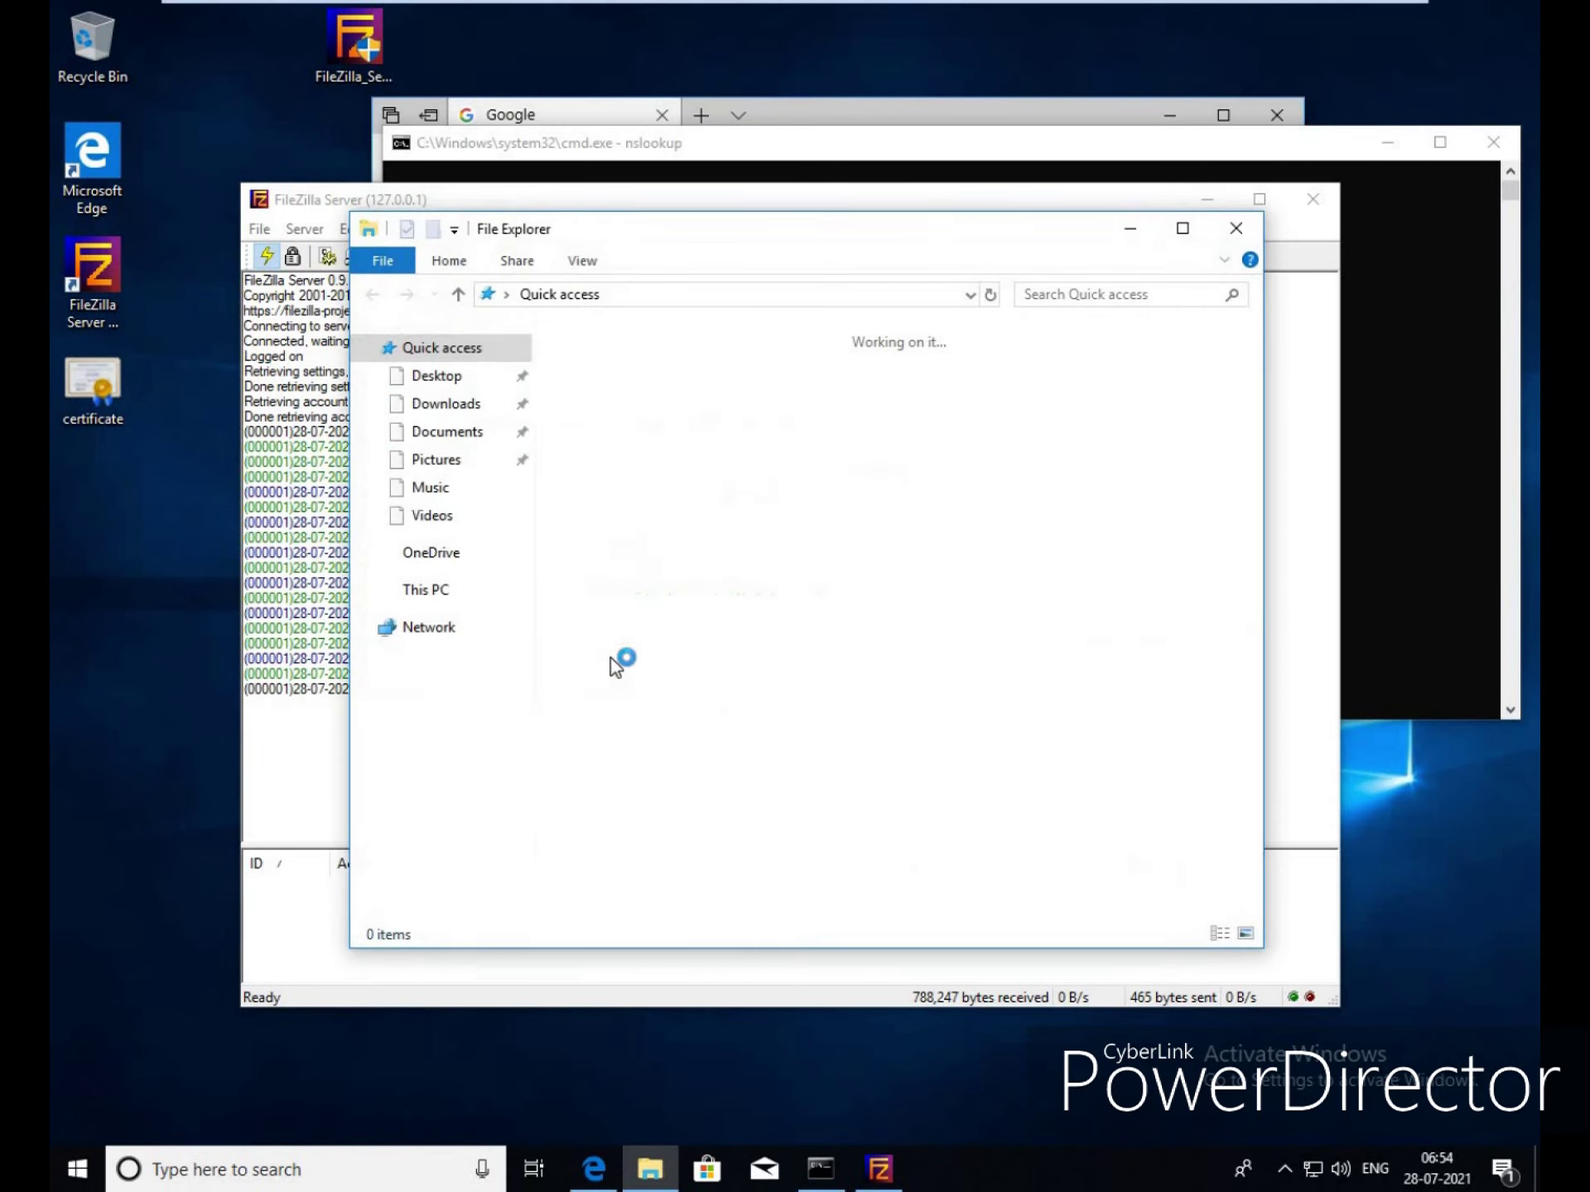
pyautogui.click(427, 590)
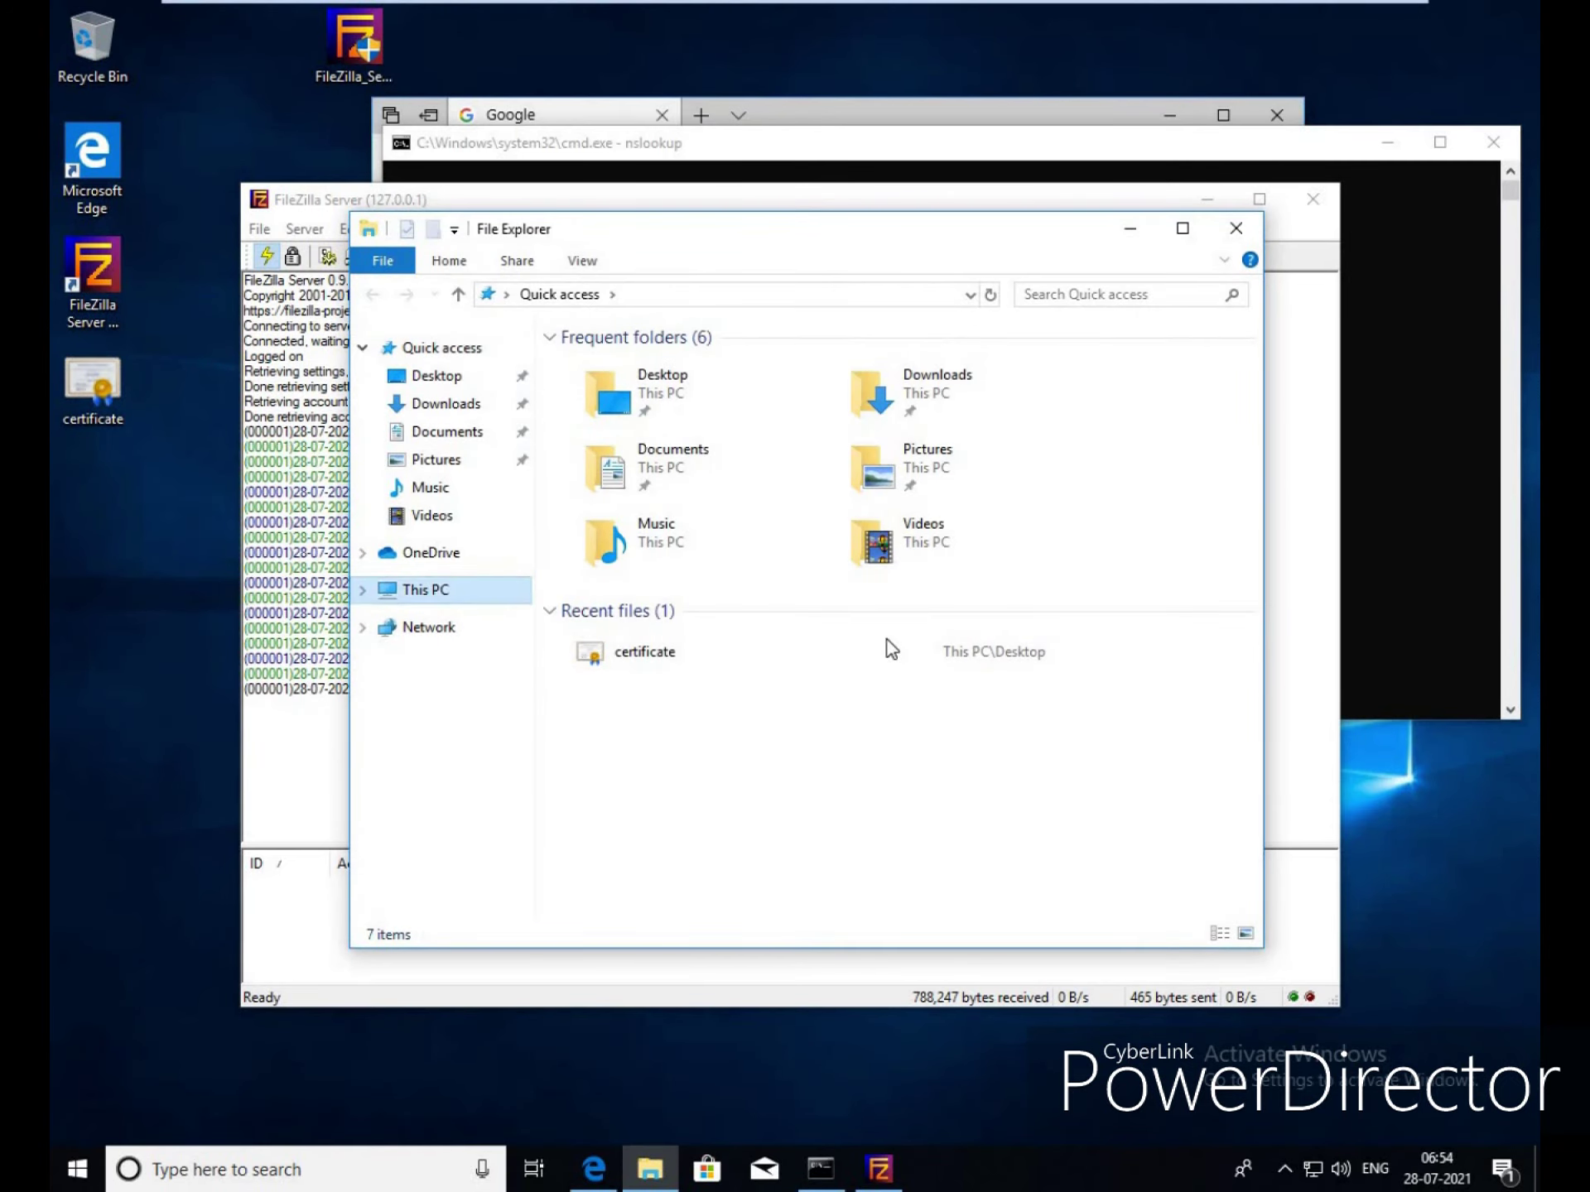
pyautogui.doubleClick(725, 681)
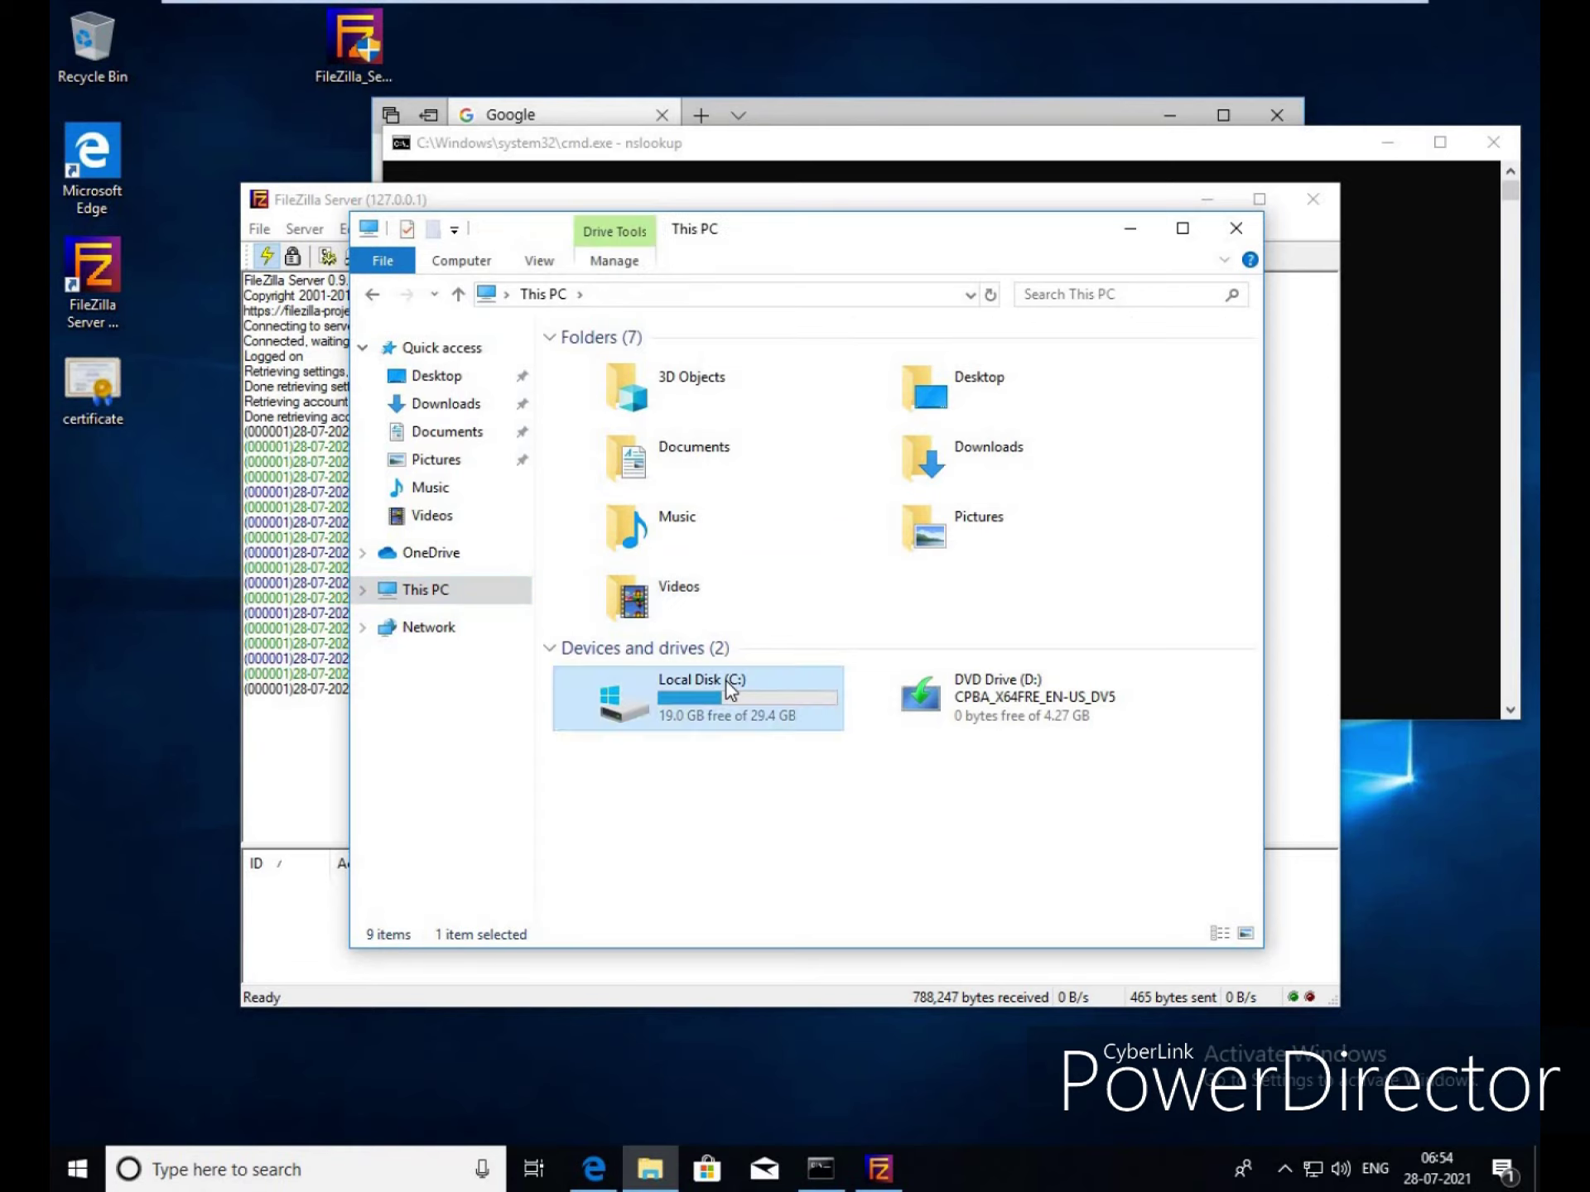
pyautogui.click(624, 373)
pyautogui.doubleClick(623, 375)
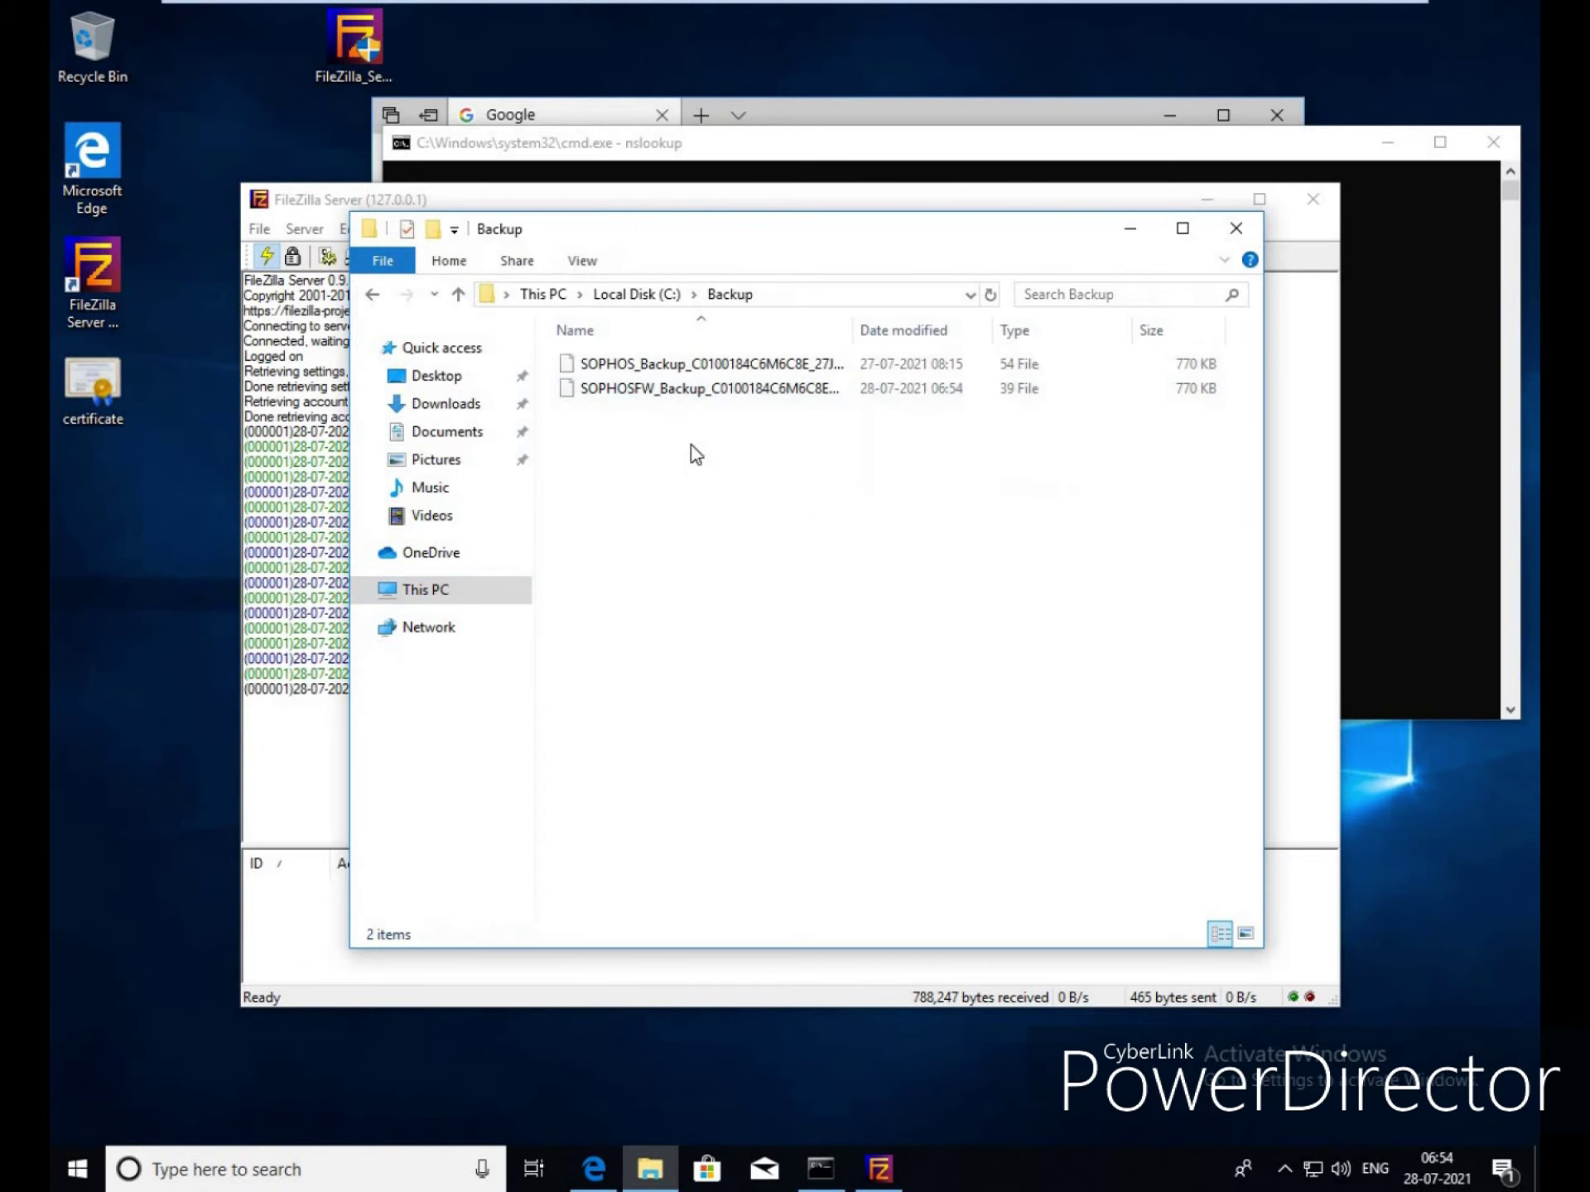
pyautogui.doubleClick(769, 231)
pyautogui.doubleClick(551, 107)
pyautogui.click(385, 170)
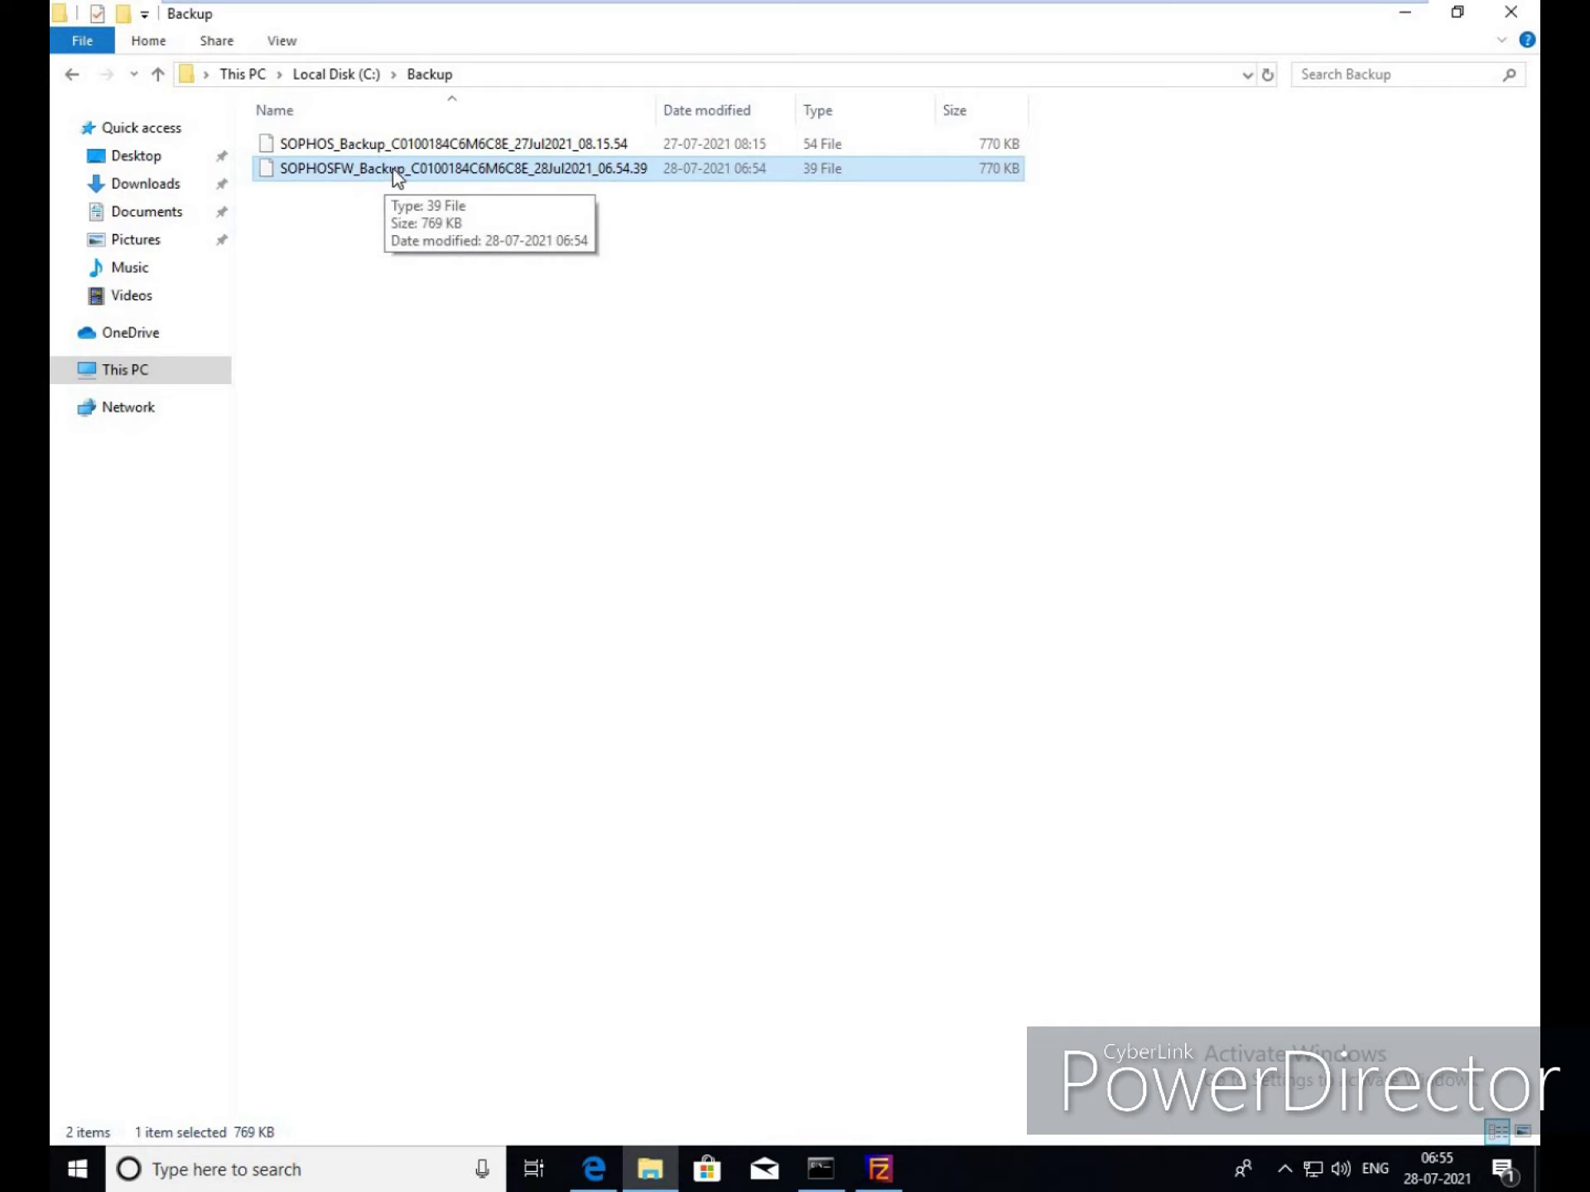
pyautogui.moveTo(915, 8)
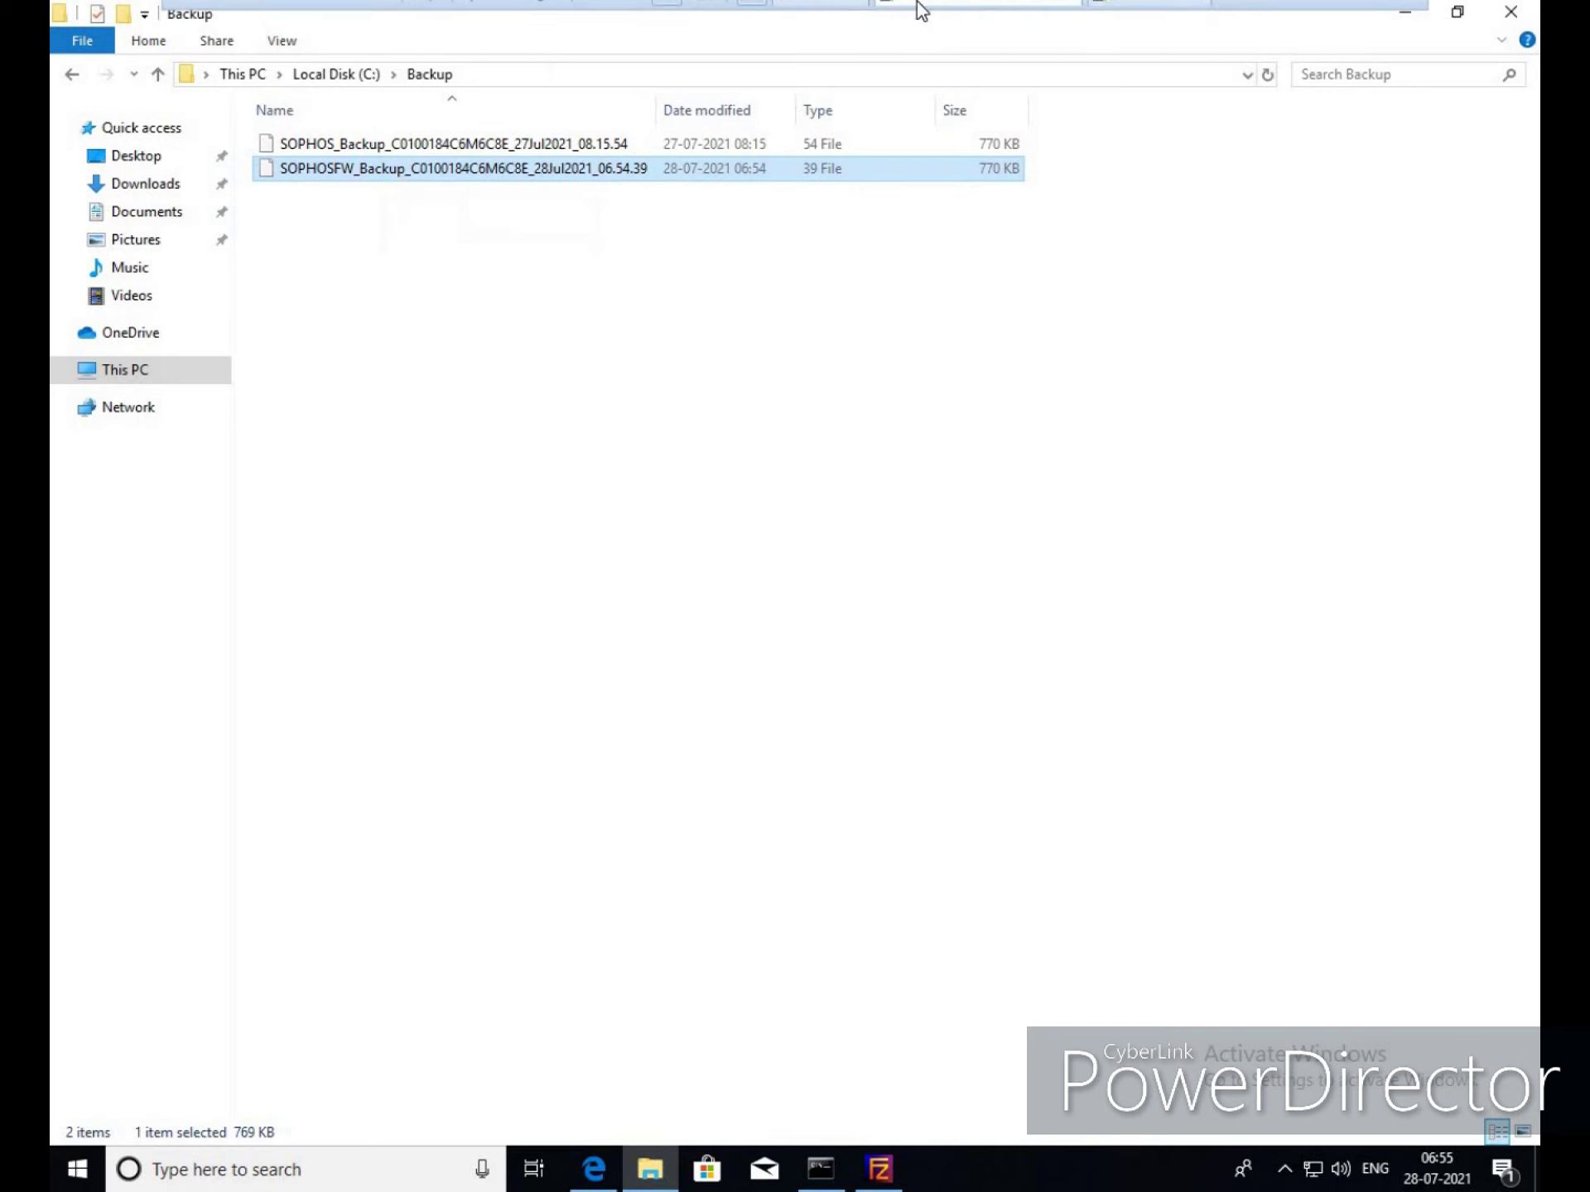
pyautogui.click(1341, 20)
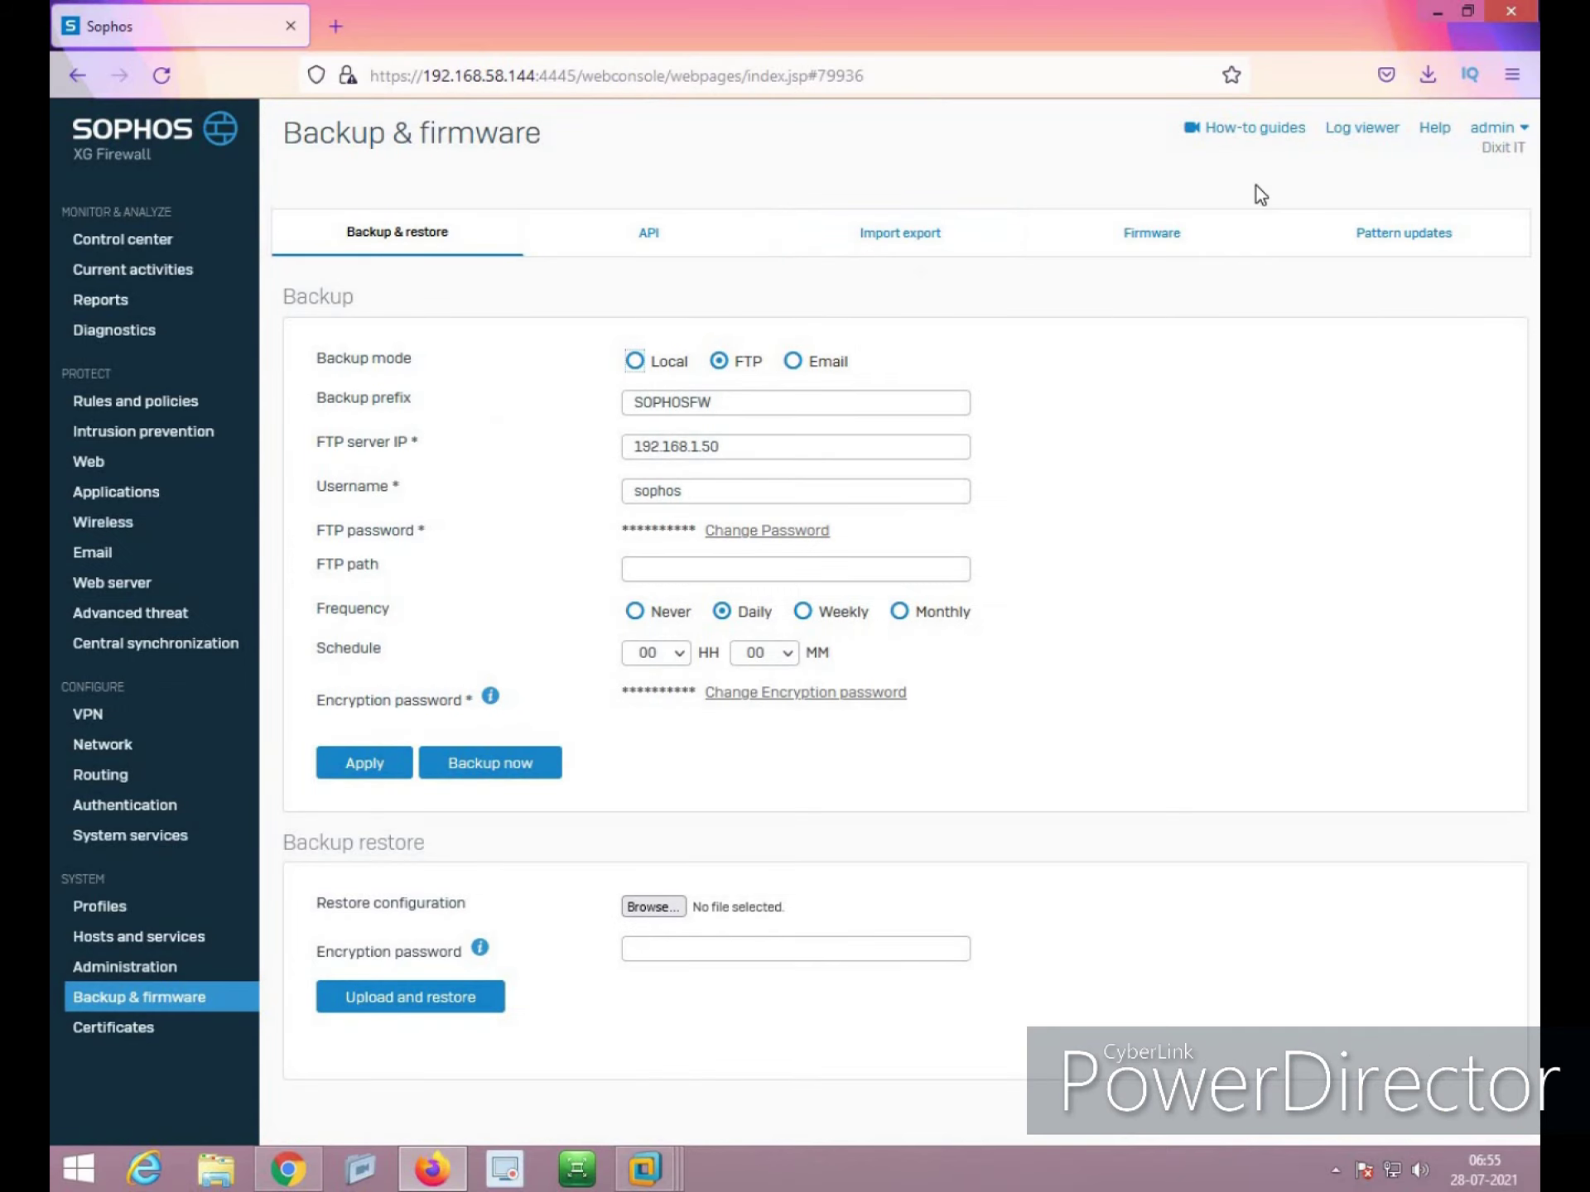
# Check the Firmware tab for new firmware, finding no upgrades, then move to Import export
pyautogui.click(1138, 233)
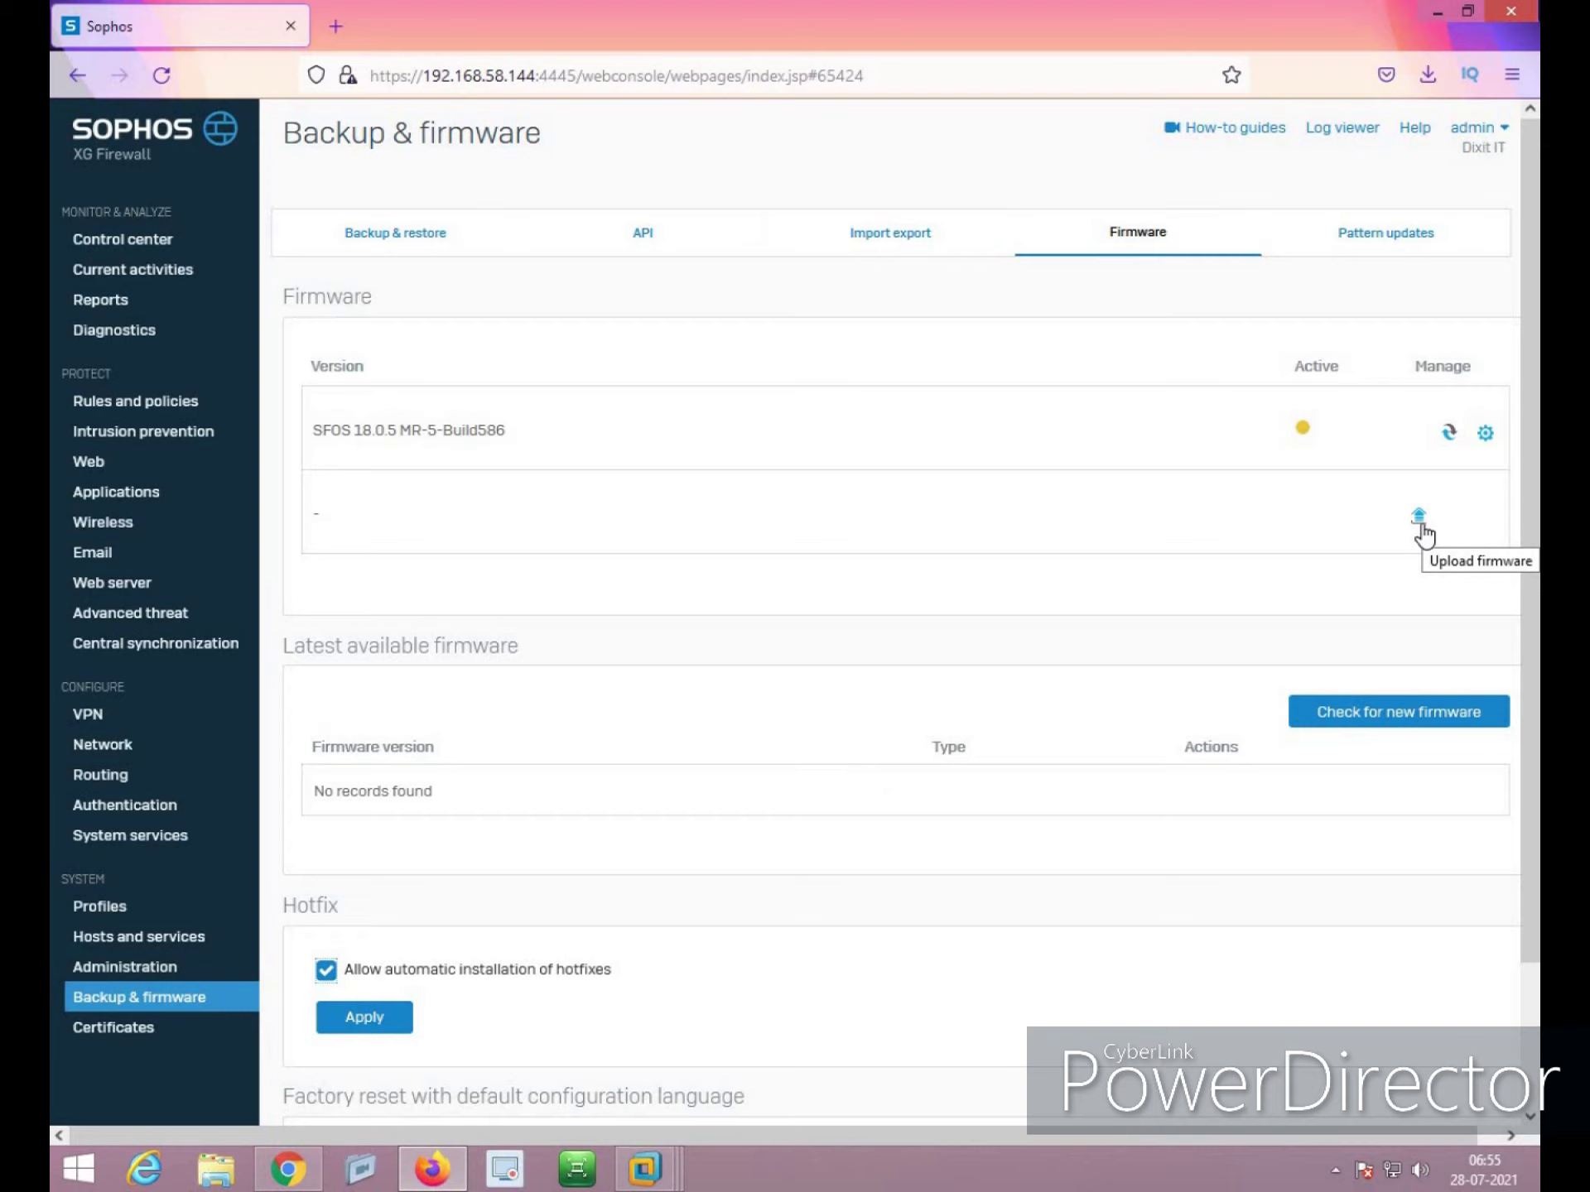
pyautogui.click(1420, 518)
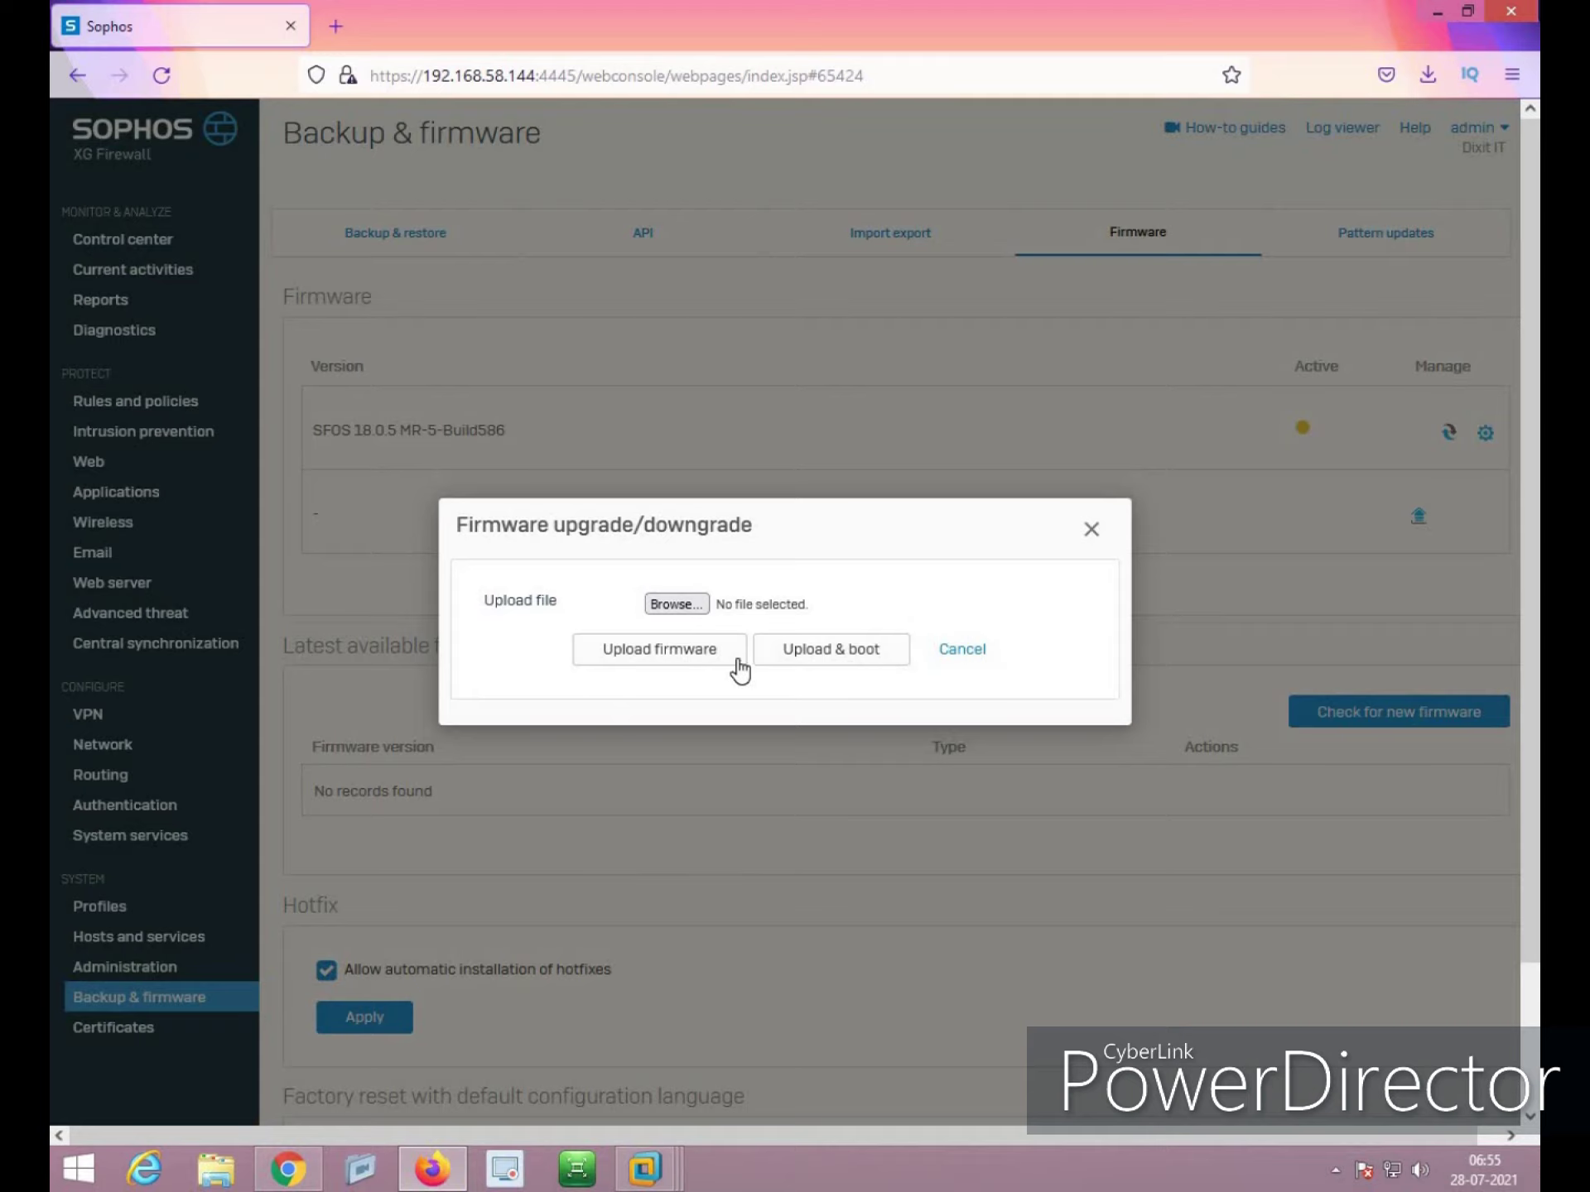
pyautogui.click(1091, 529)
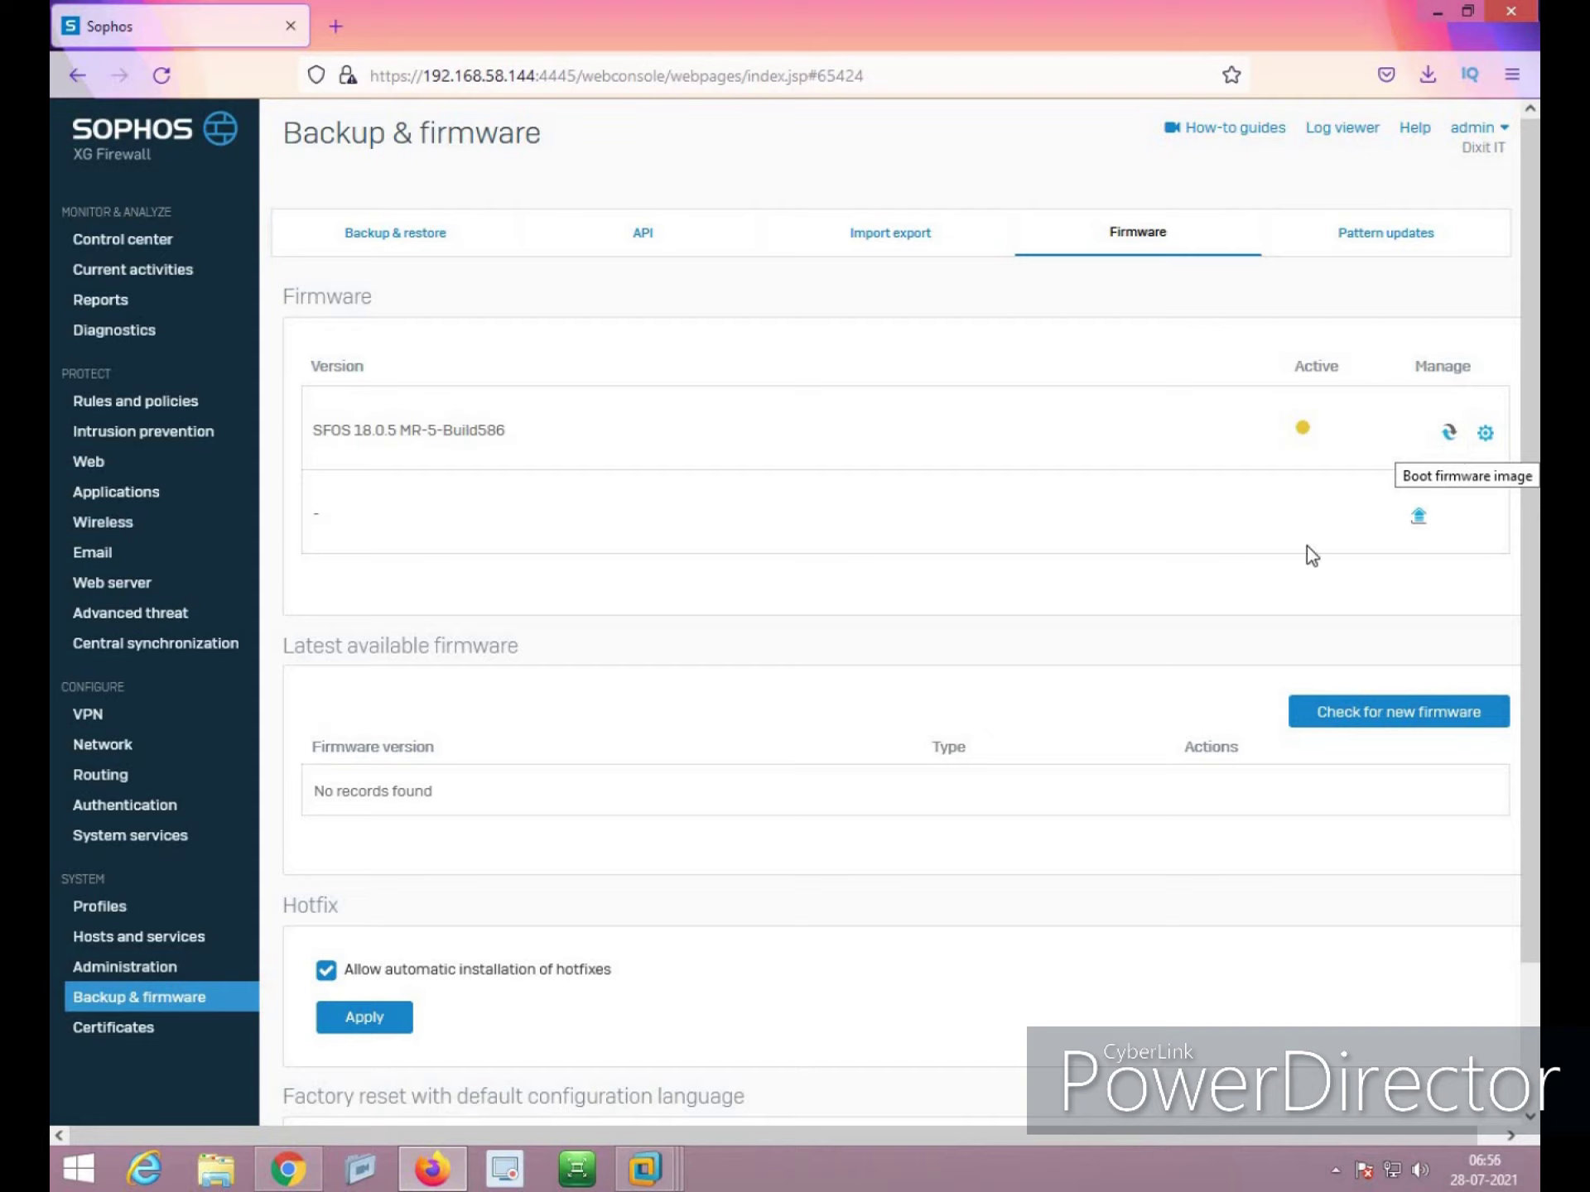
pyautogui.click(1399, 713)
pyautogui.scroll(-2, 1239, 631)
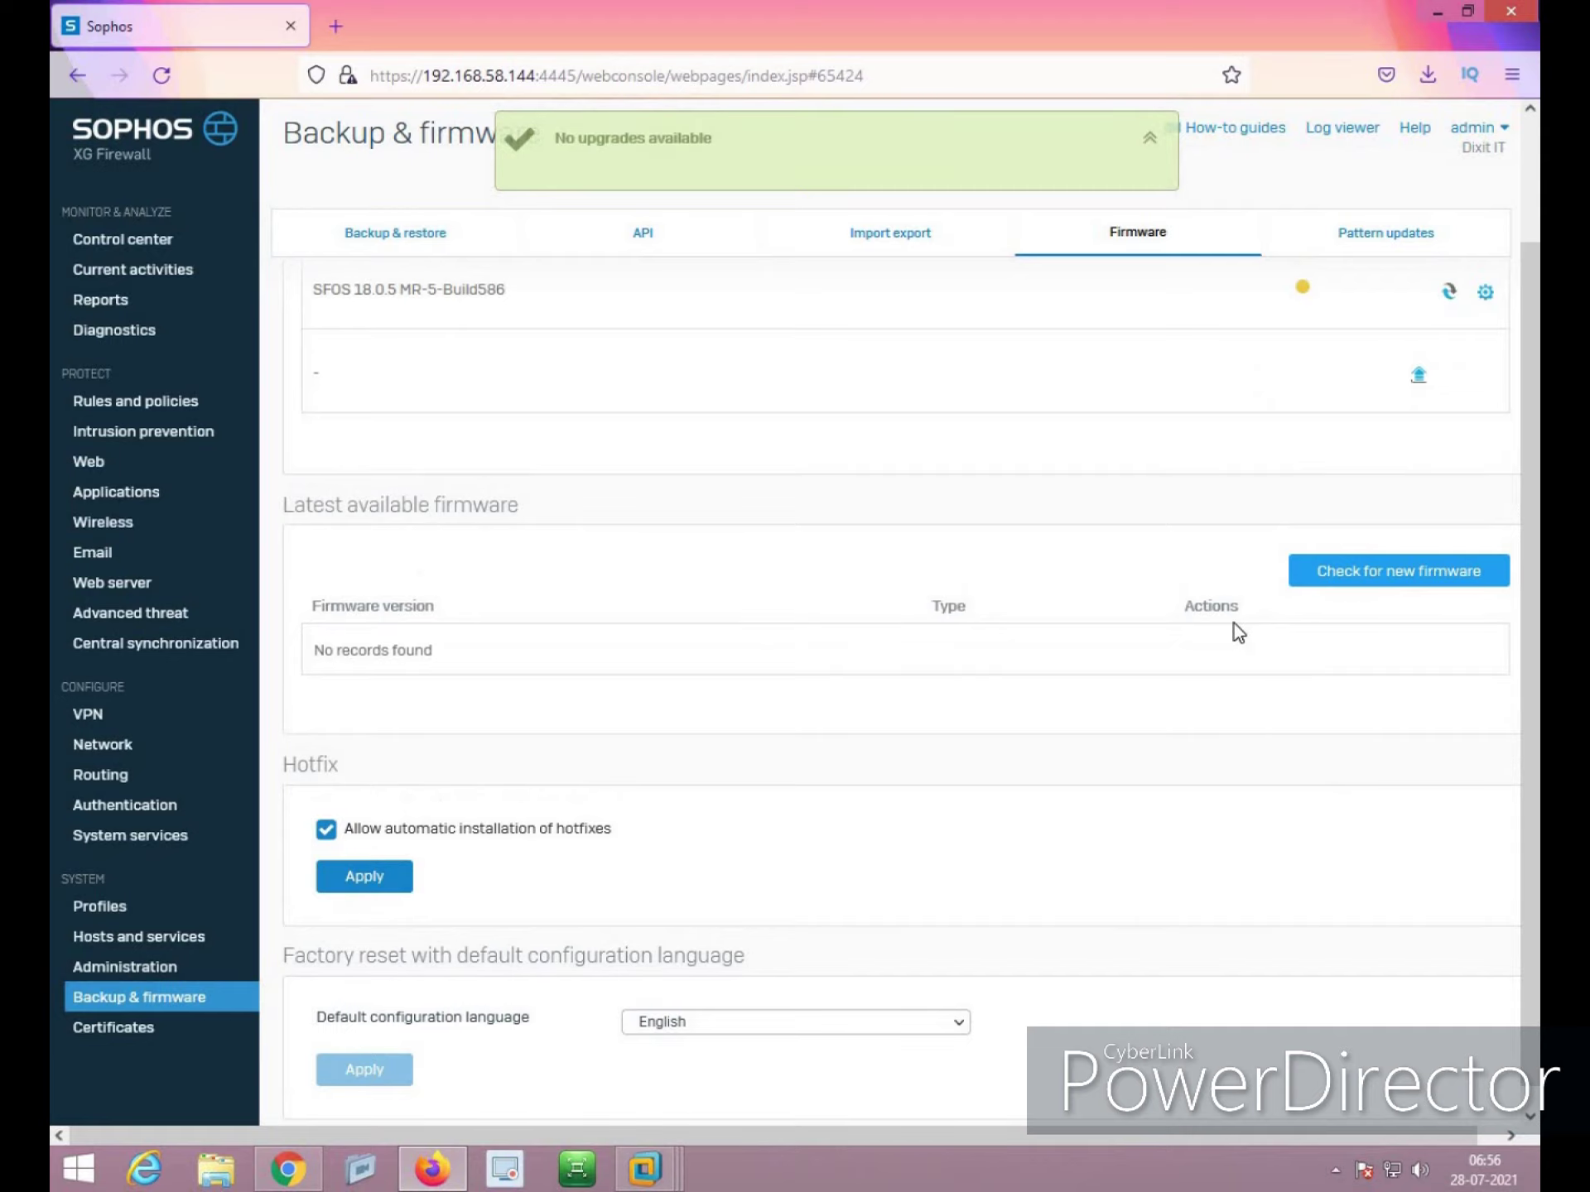
pyautogui.scroll(-1, 1234, 626)
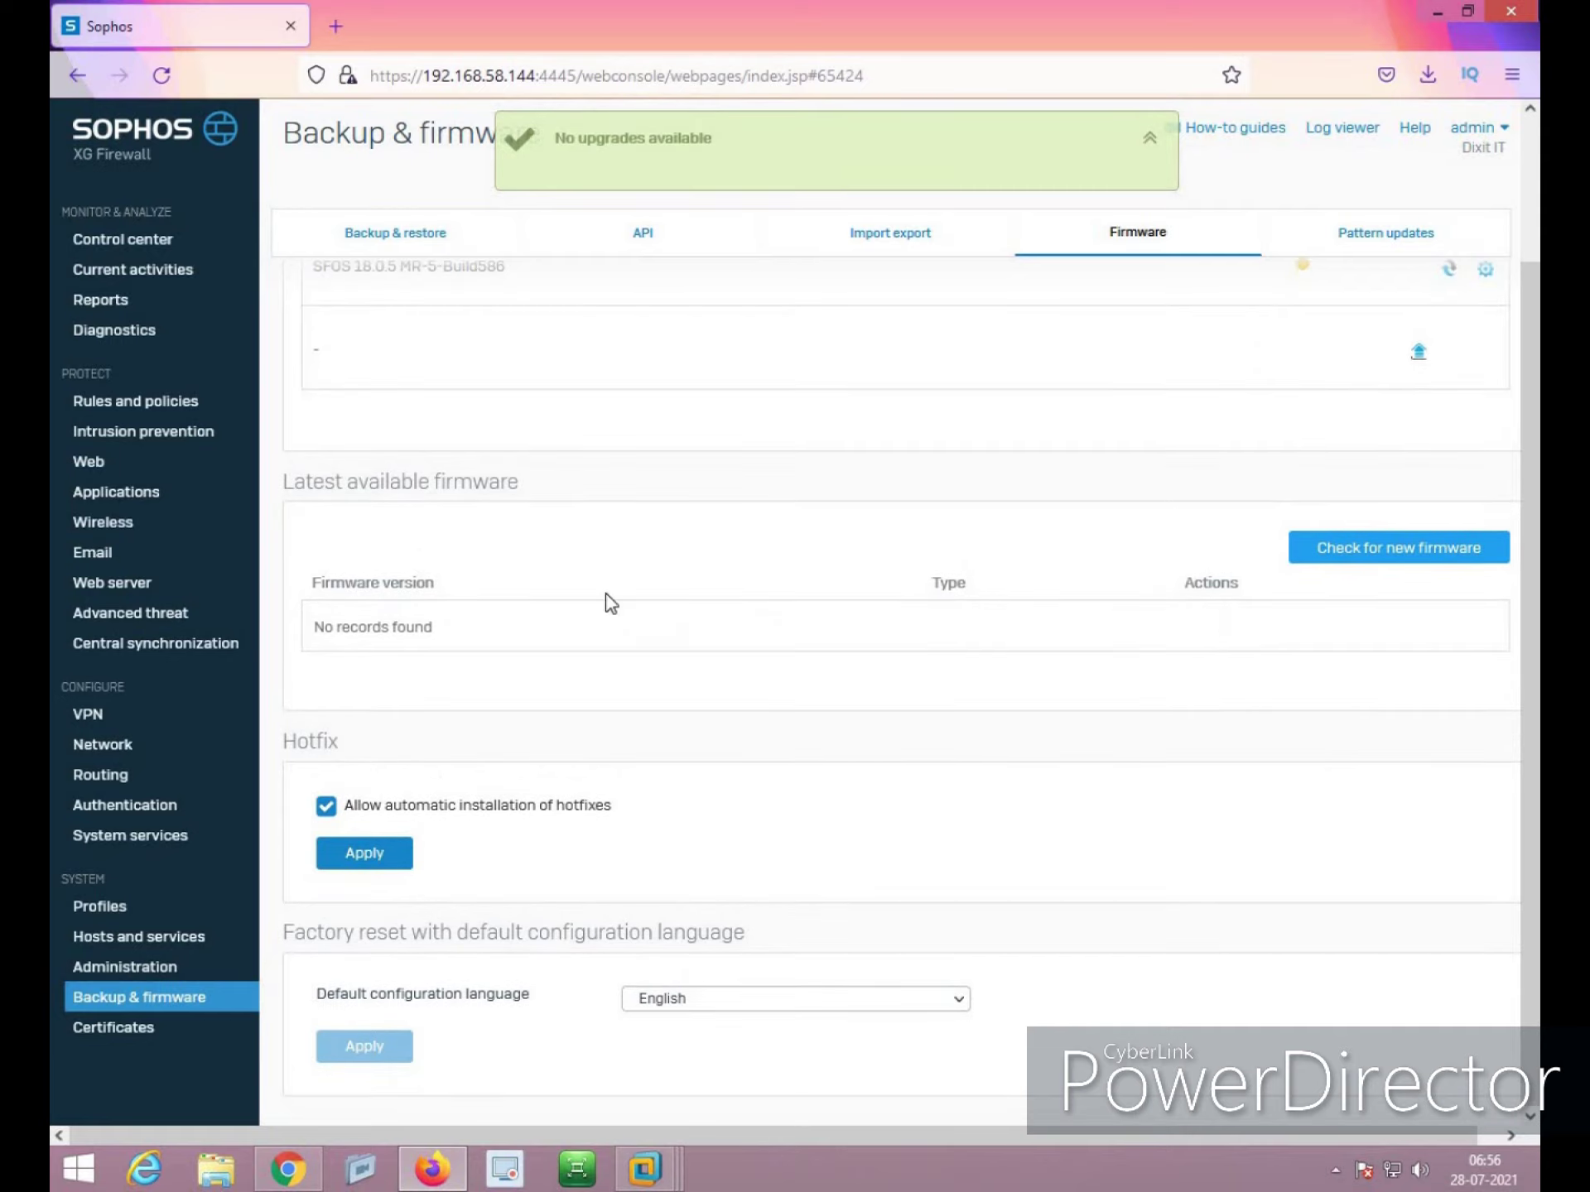
pyautogui.scroll(2, 974, 664)
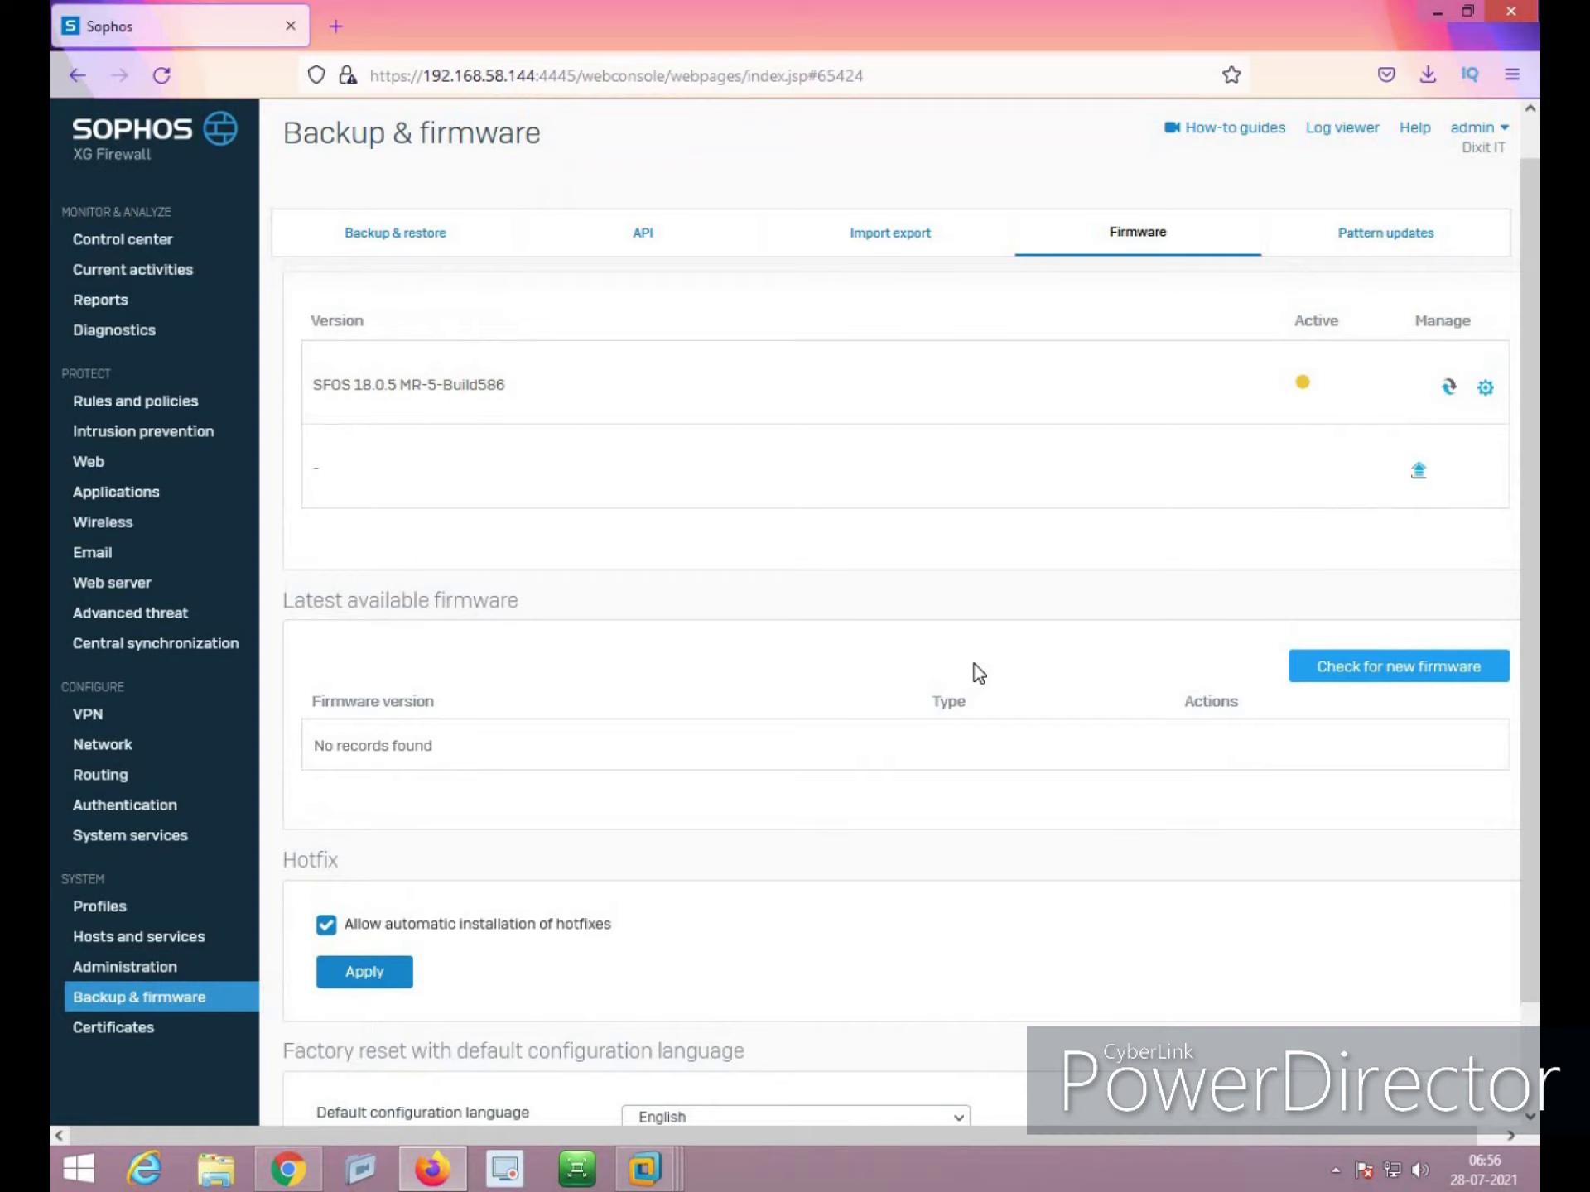
pyautogui.click(911, 239)
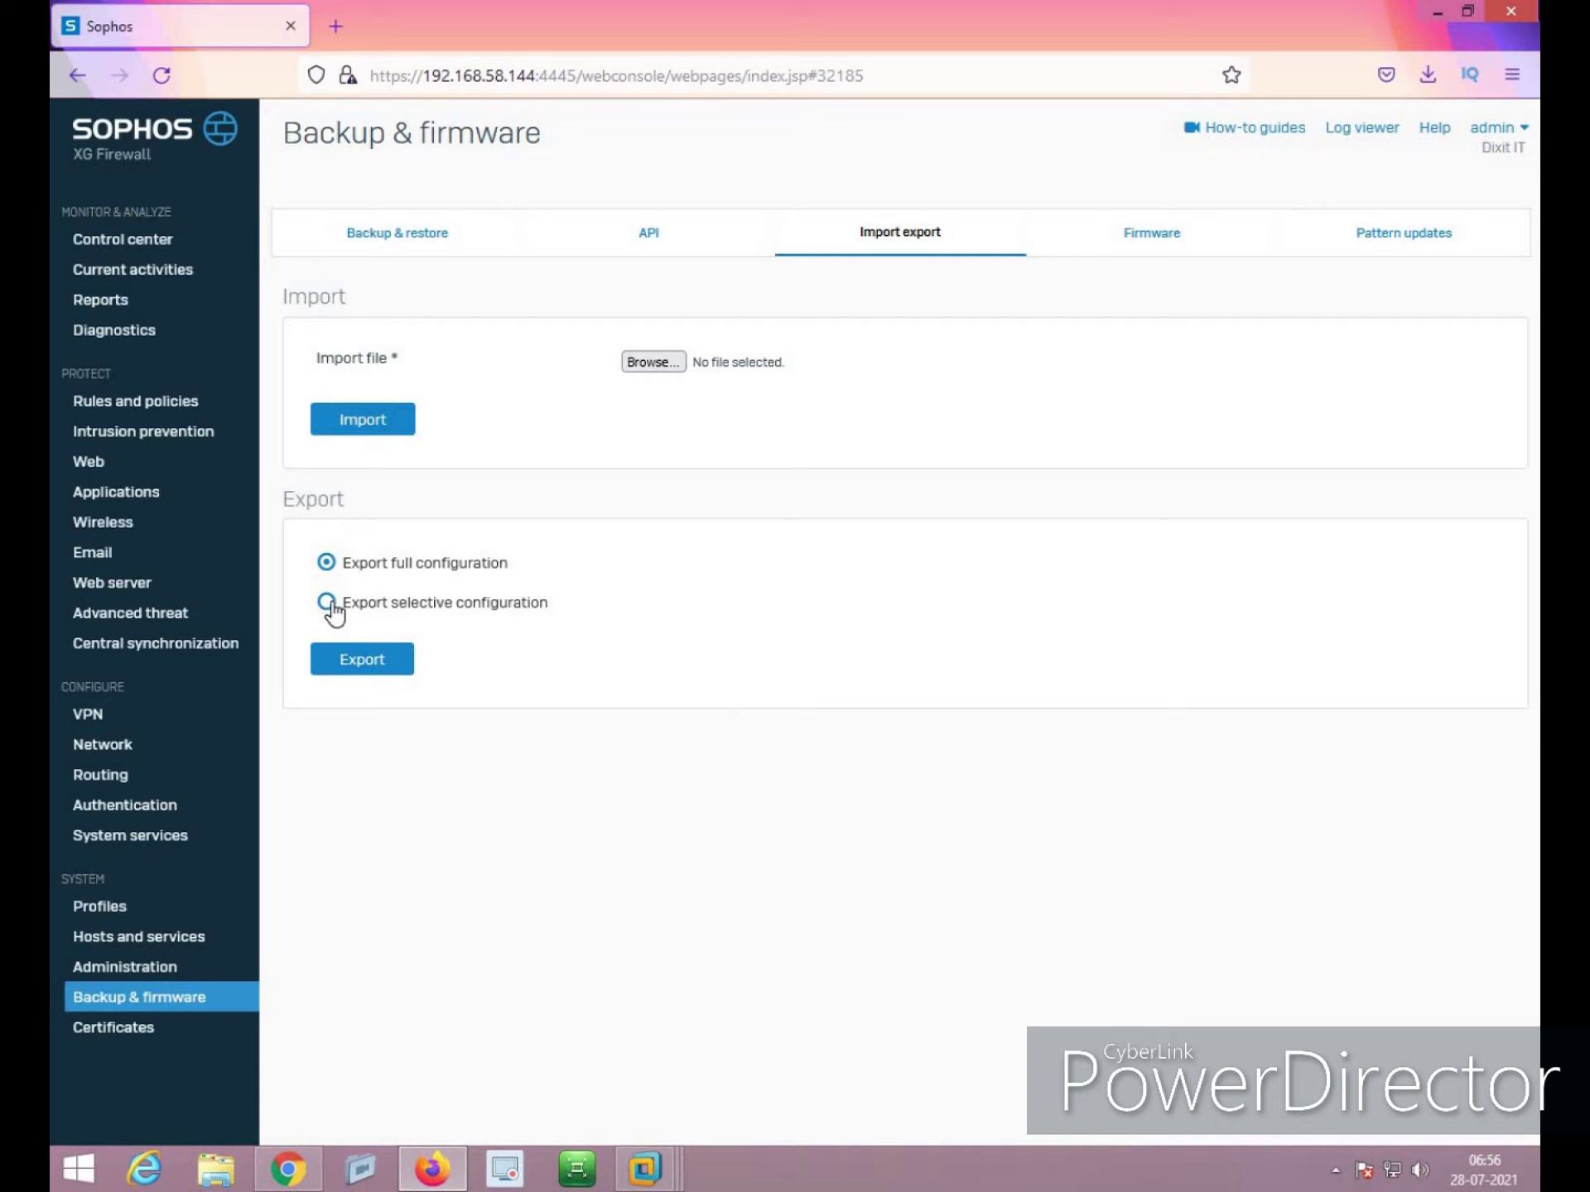
# Choose selective export, pick FQDNHostGroup, FQDNHost and FqdnHostSetting, and include dependent entities
pyautogui.click(331, 605)
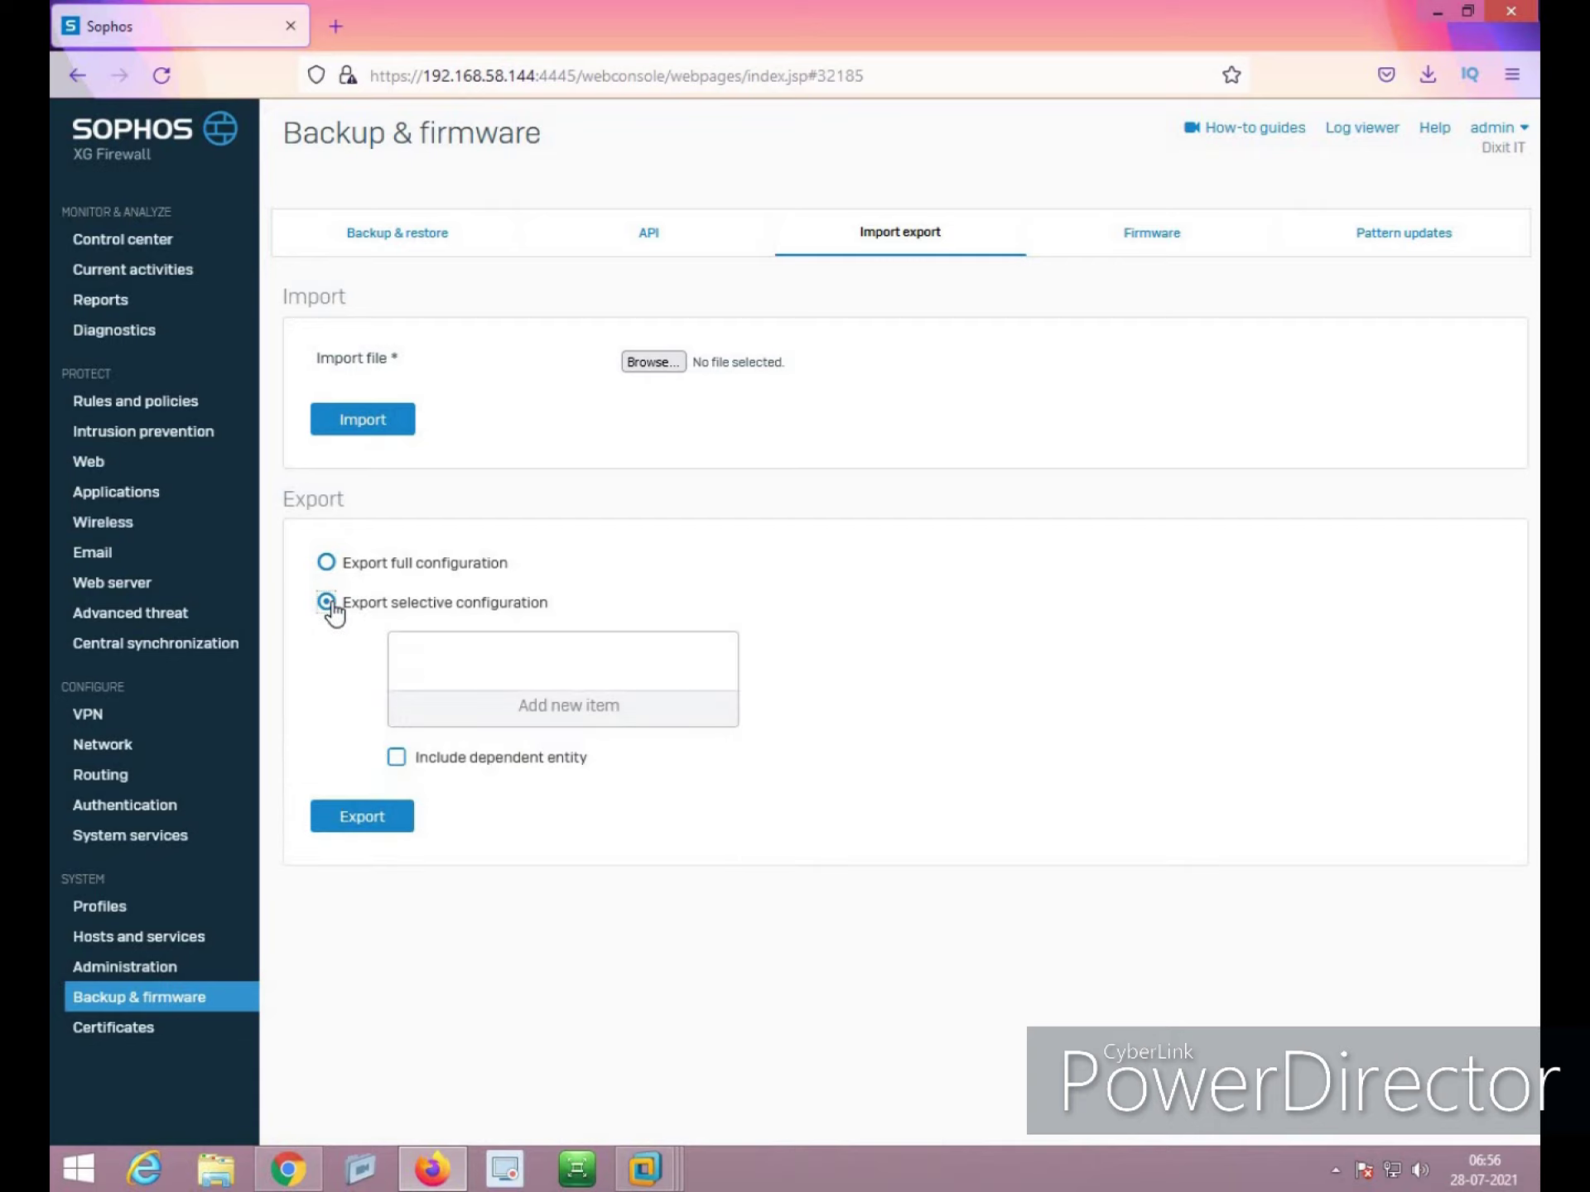
pyautogui.click(575, 705)
pyautogui.write('host')
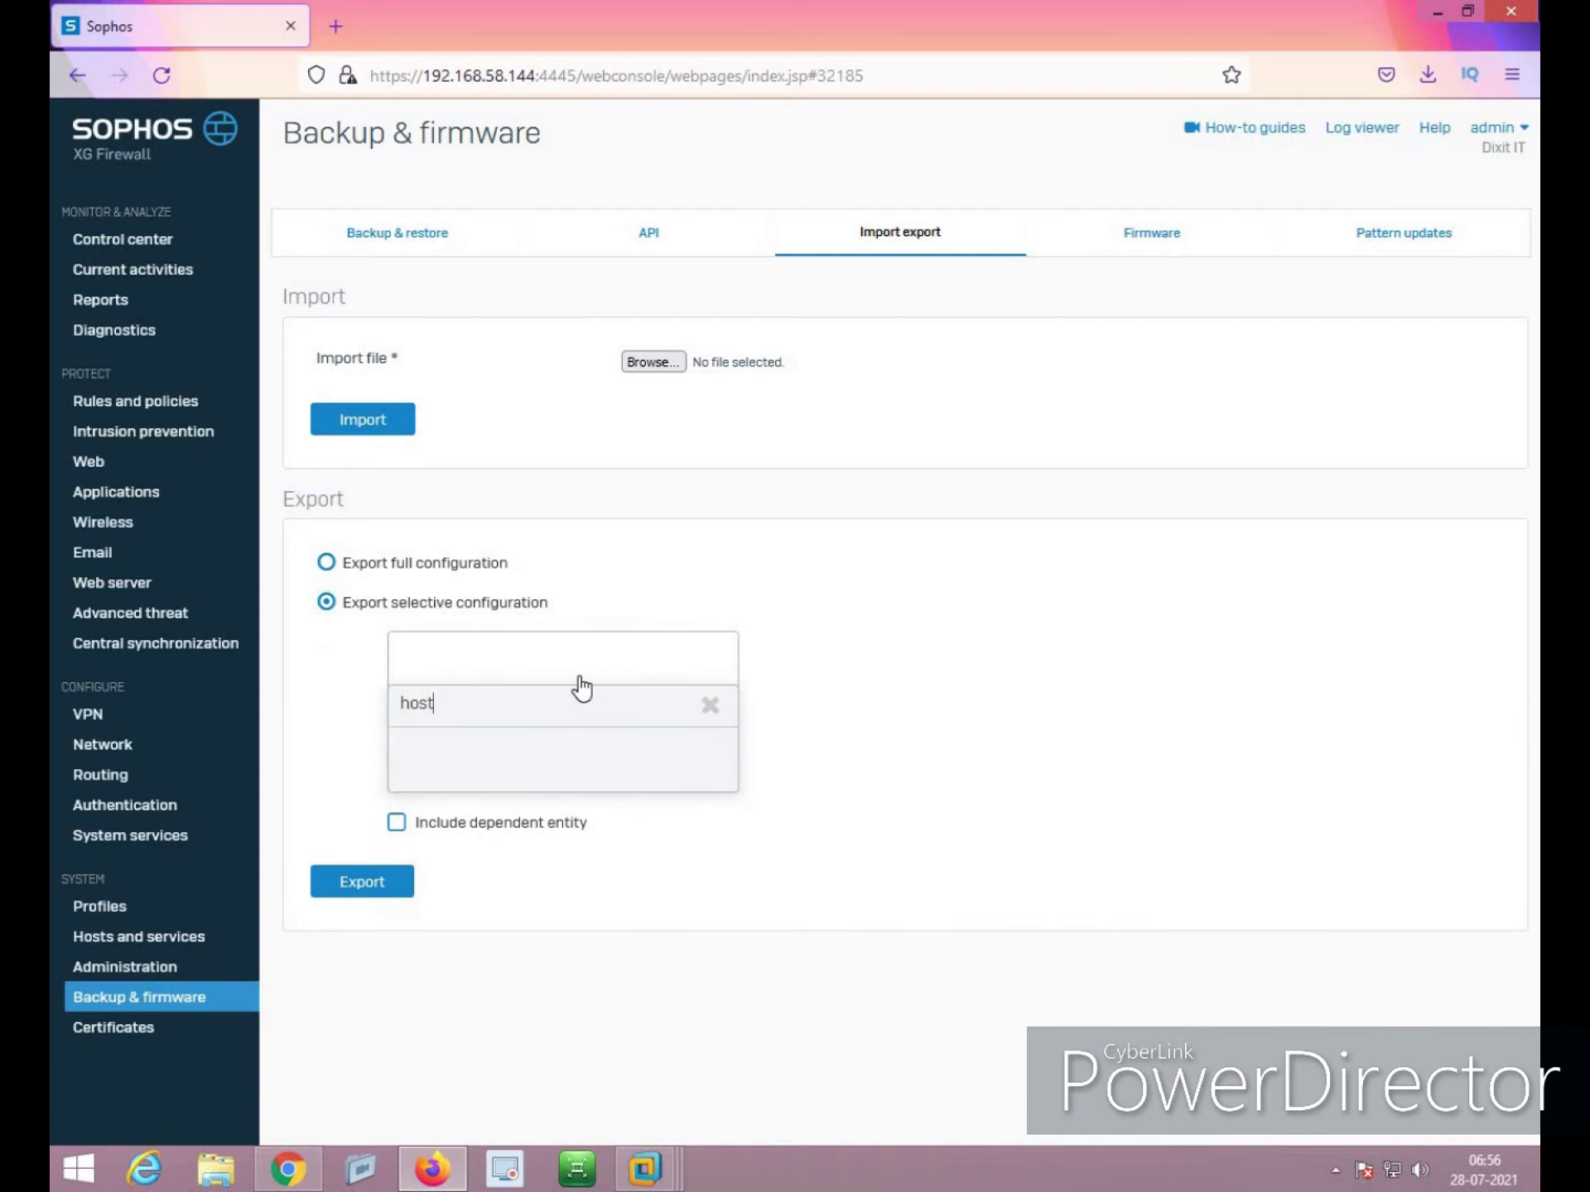
pyautogui.press('BackSpace')
pyautogui.press('BackSpace')
pyautogui.press('BackSpace')
pyautogui.press('BackSpace')
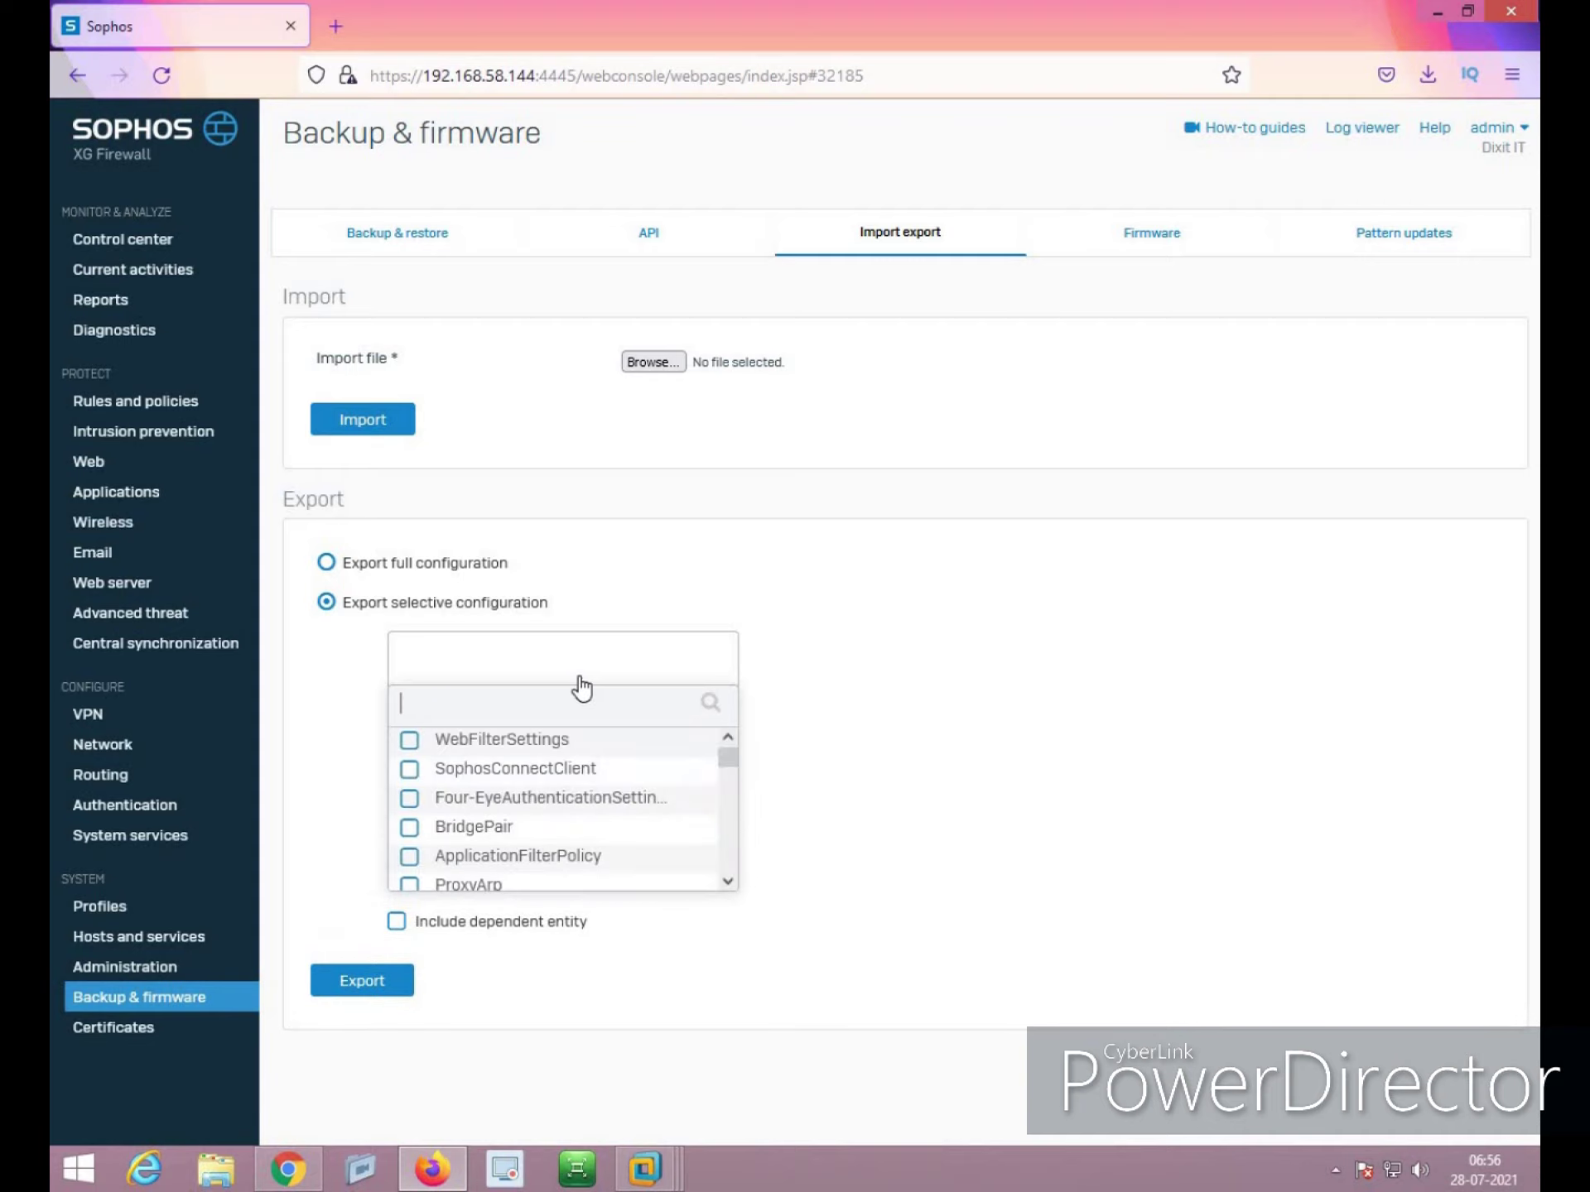
pyautogui.write('fqdn')
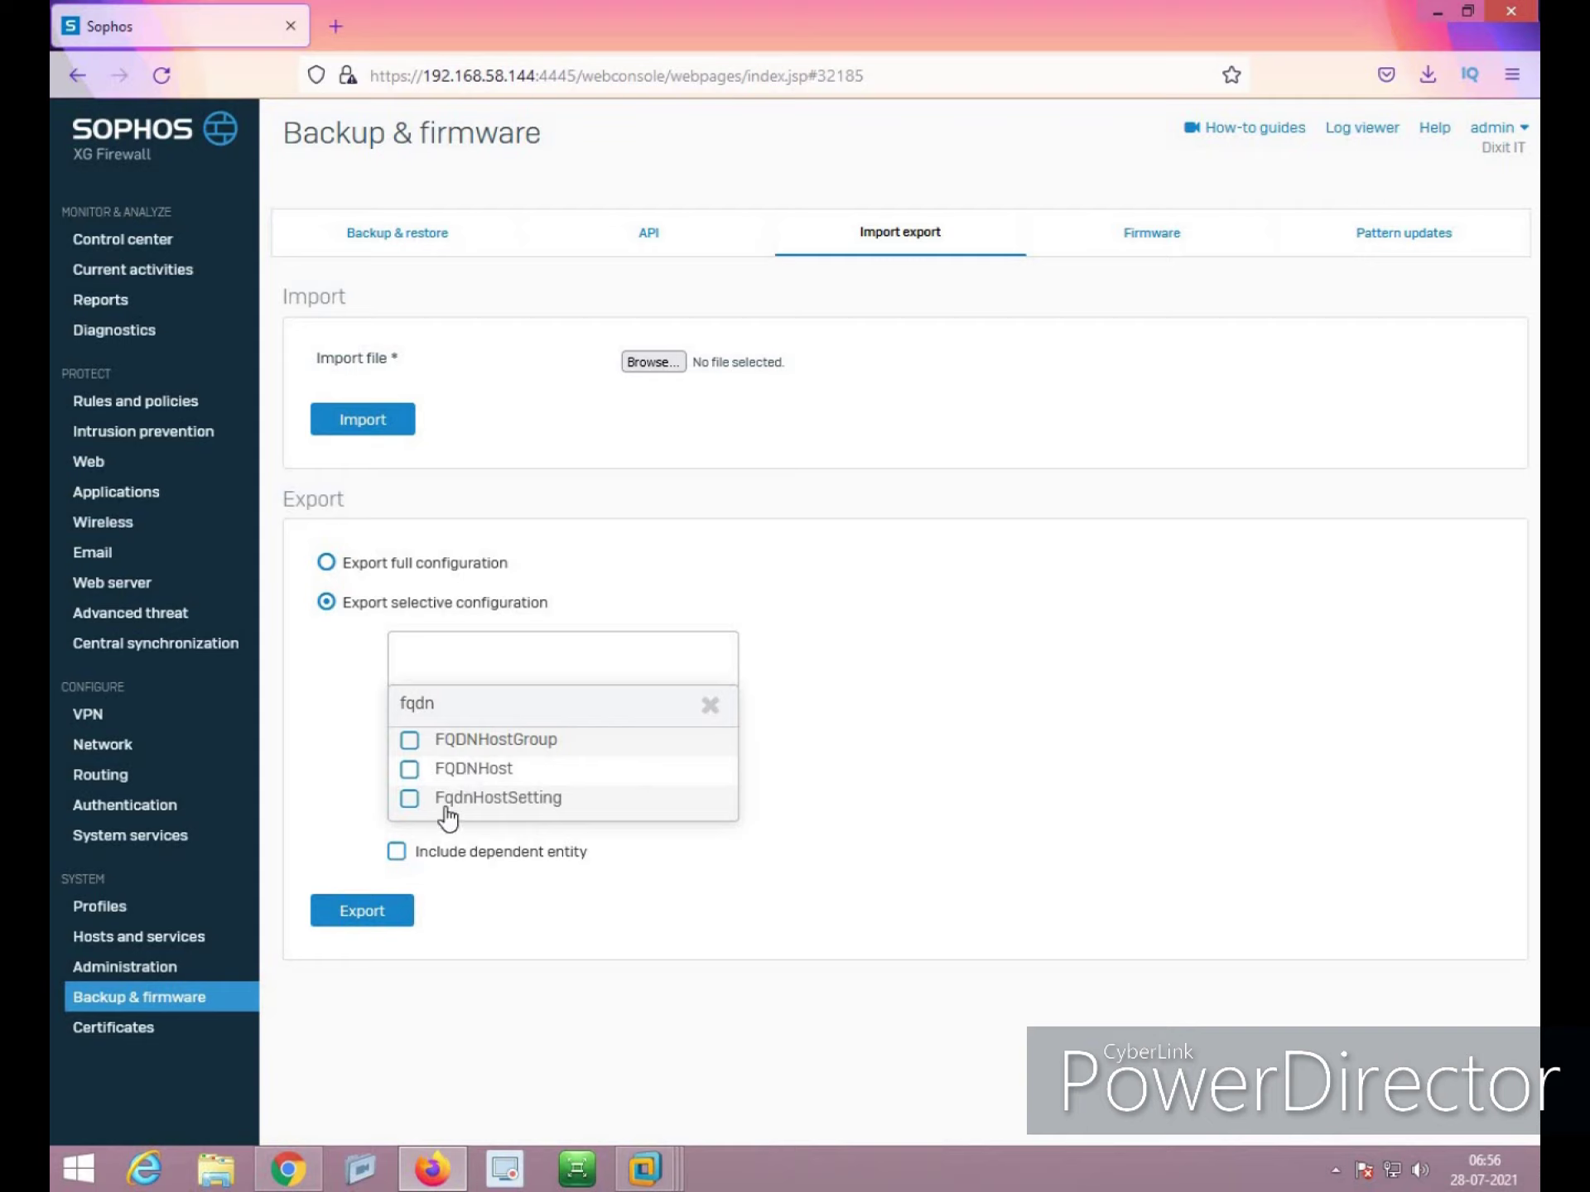
pyautogui.click(410, 740)
pyautogui.click(410, 770)
pyautogui.click(410, 798)
pyautogui.click(397, 887)
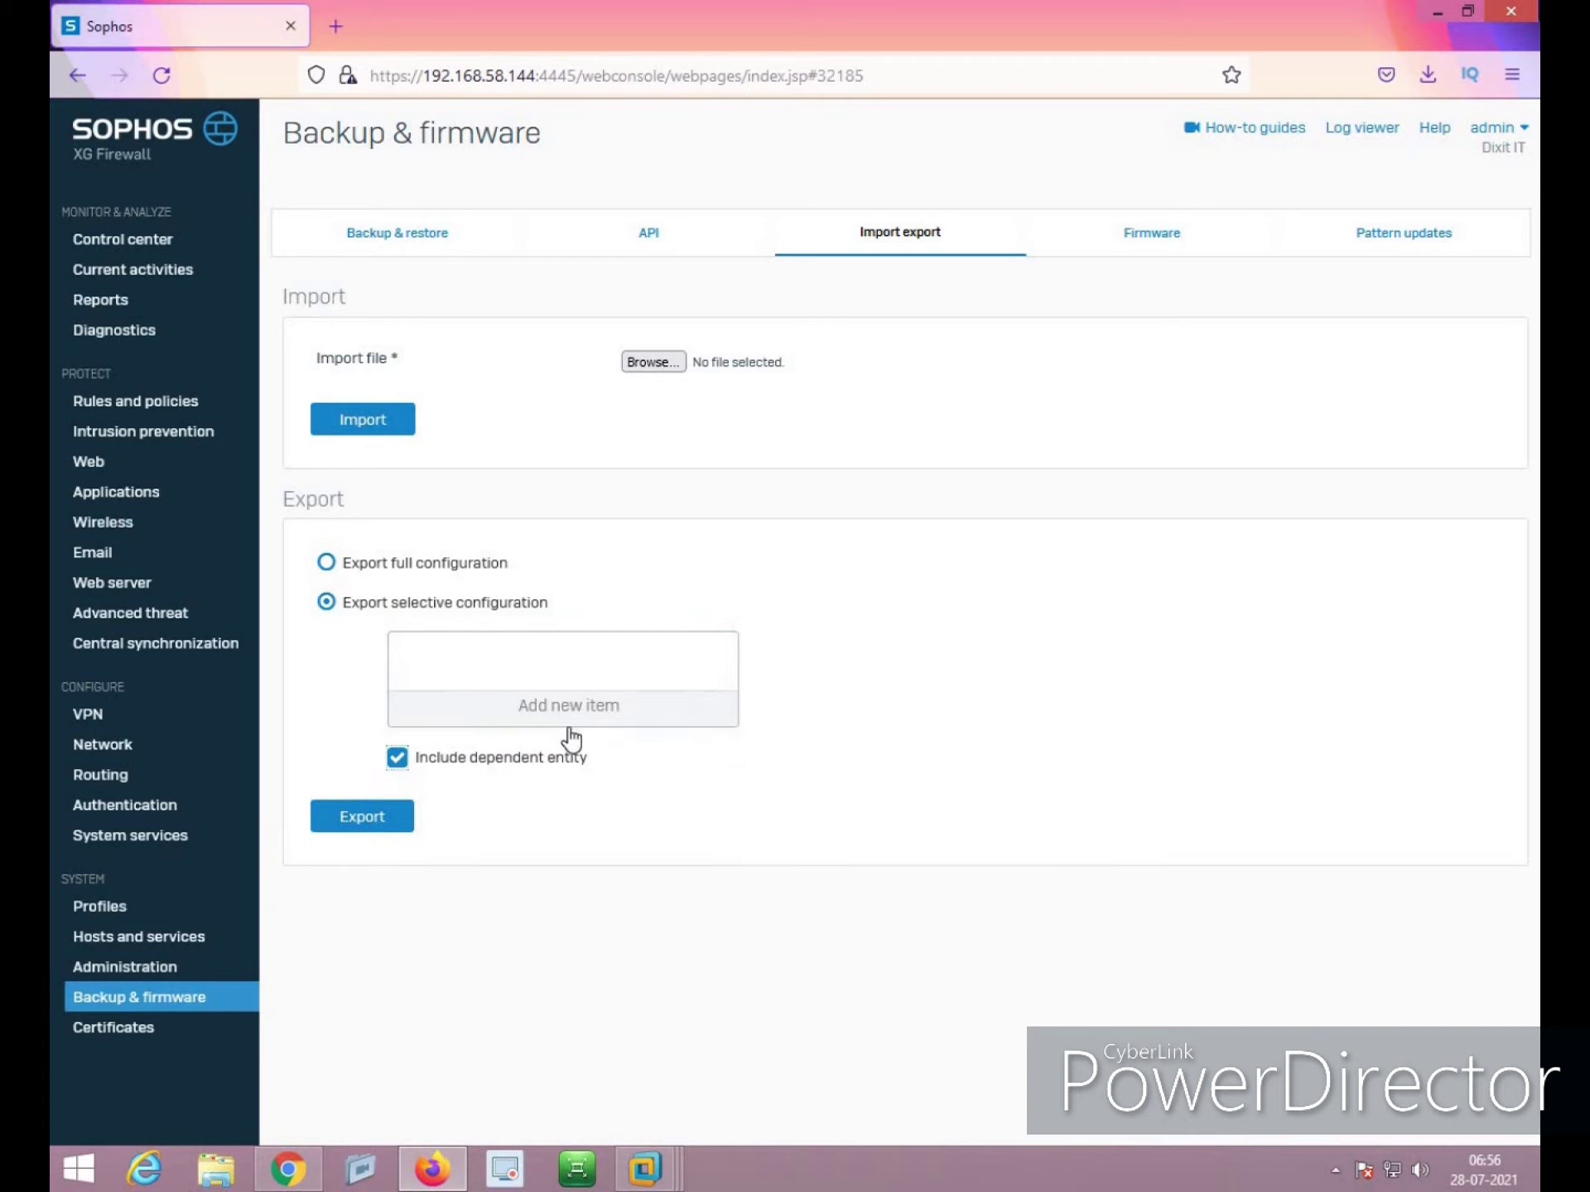
# Re-add the three FQDN items to the selection and export the configuration
pyautogui.click(569, 708)
pyautogui.write('fqdn')
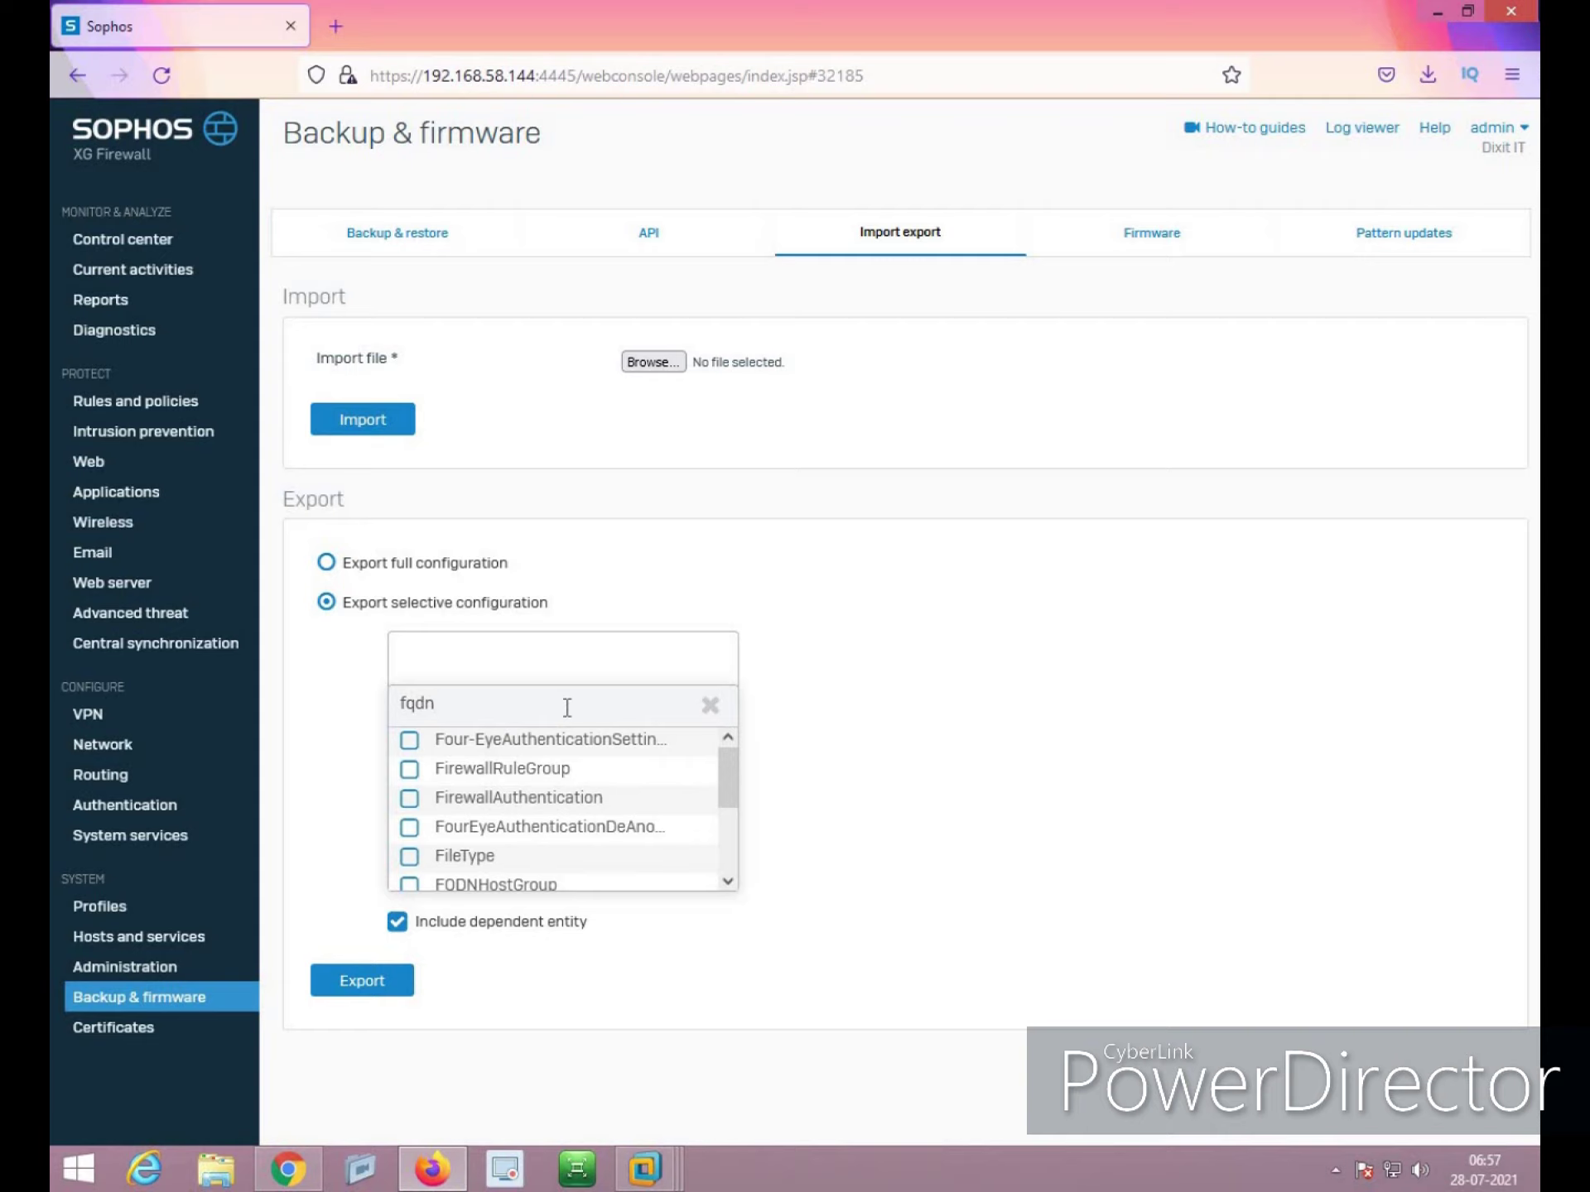
pyautogui.click(409, 740)
pyautogui.click(409, 770)
pyautogui.click(410, 800)
pyautogui.click(526, 838)
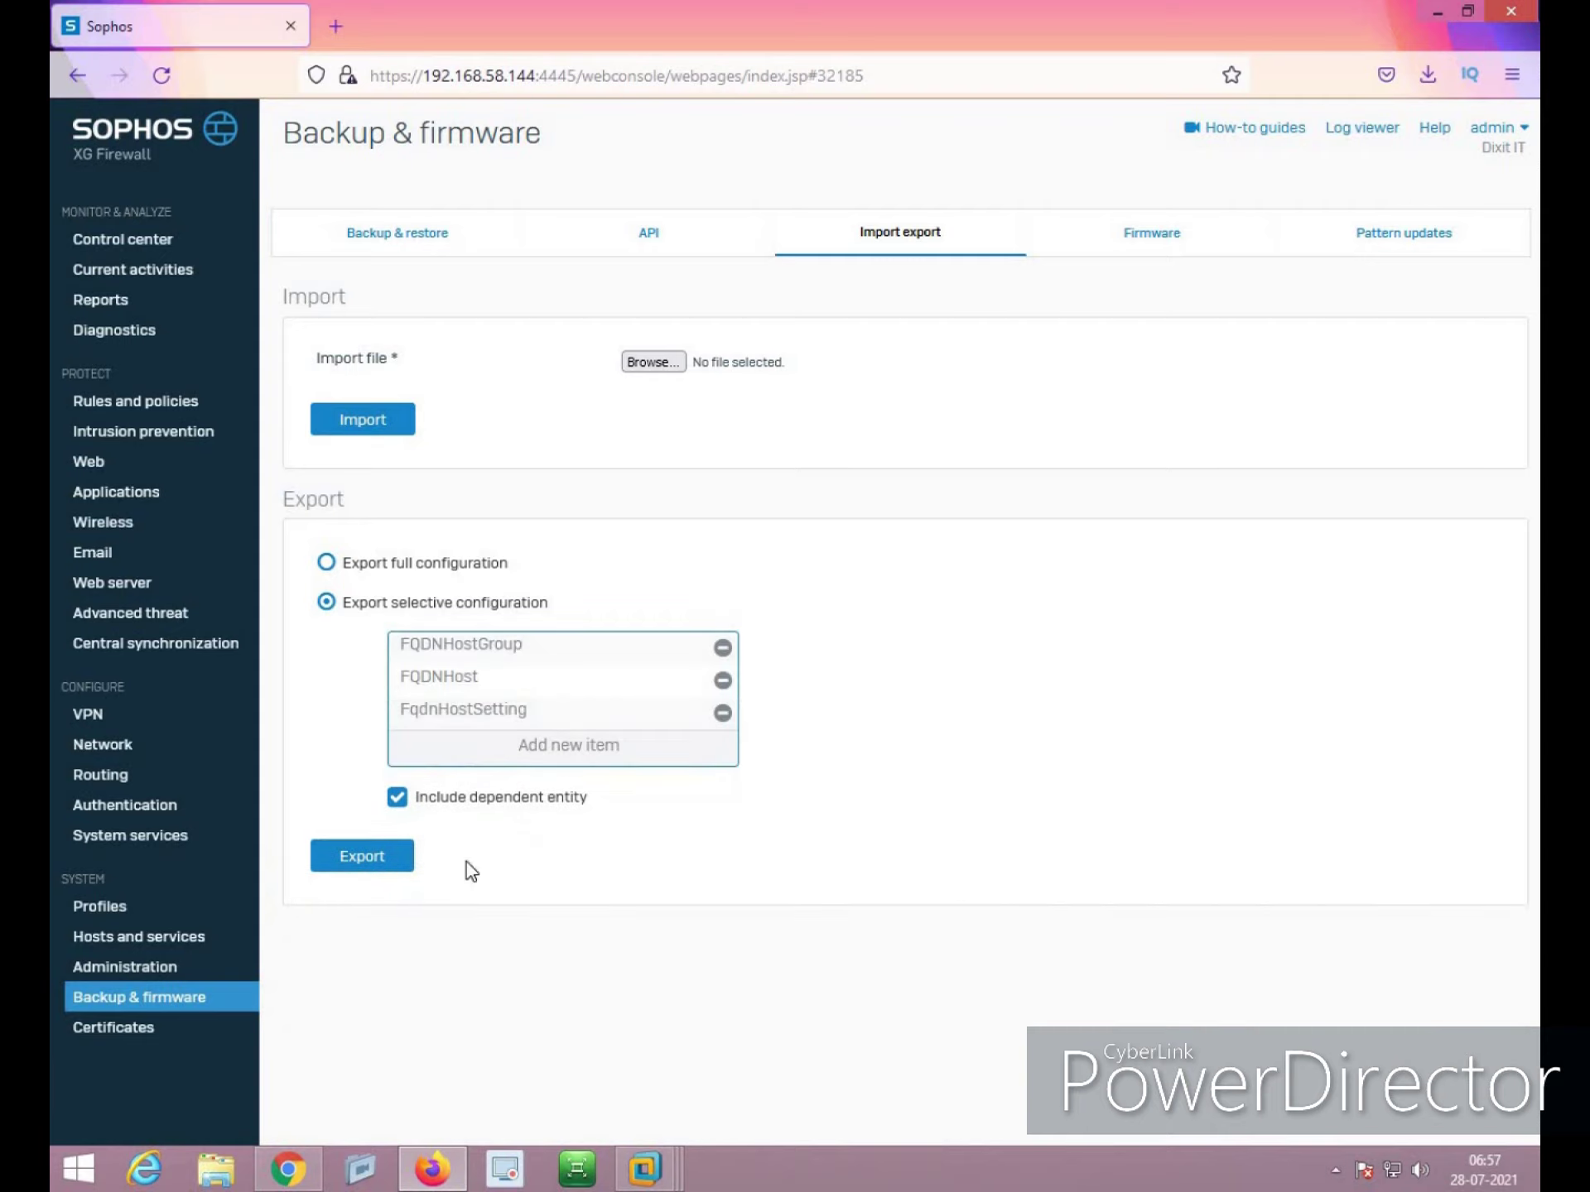
pyautogui.click(369, 866)
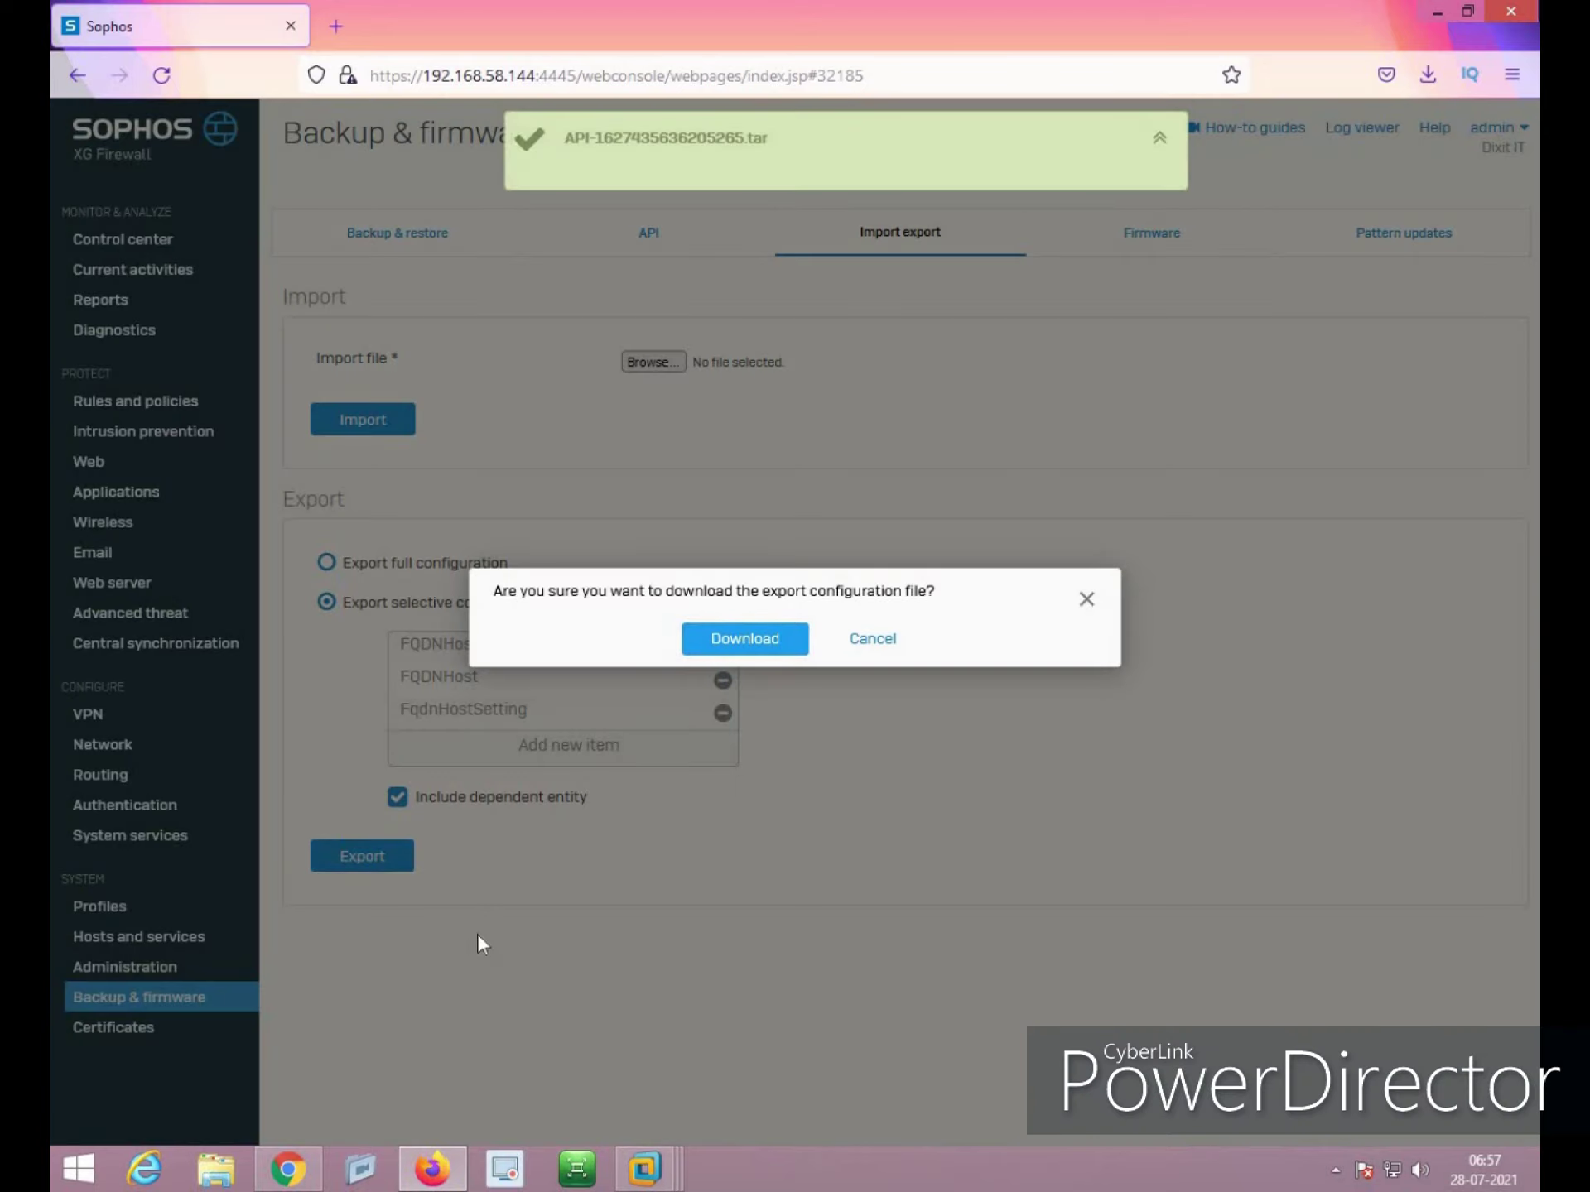
# Download the exported API-1627435636205265.tar file and confirm the download completed
pyautogui.click(764, 654)
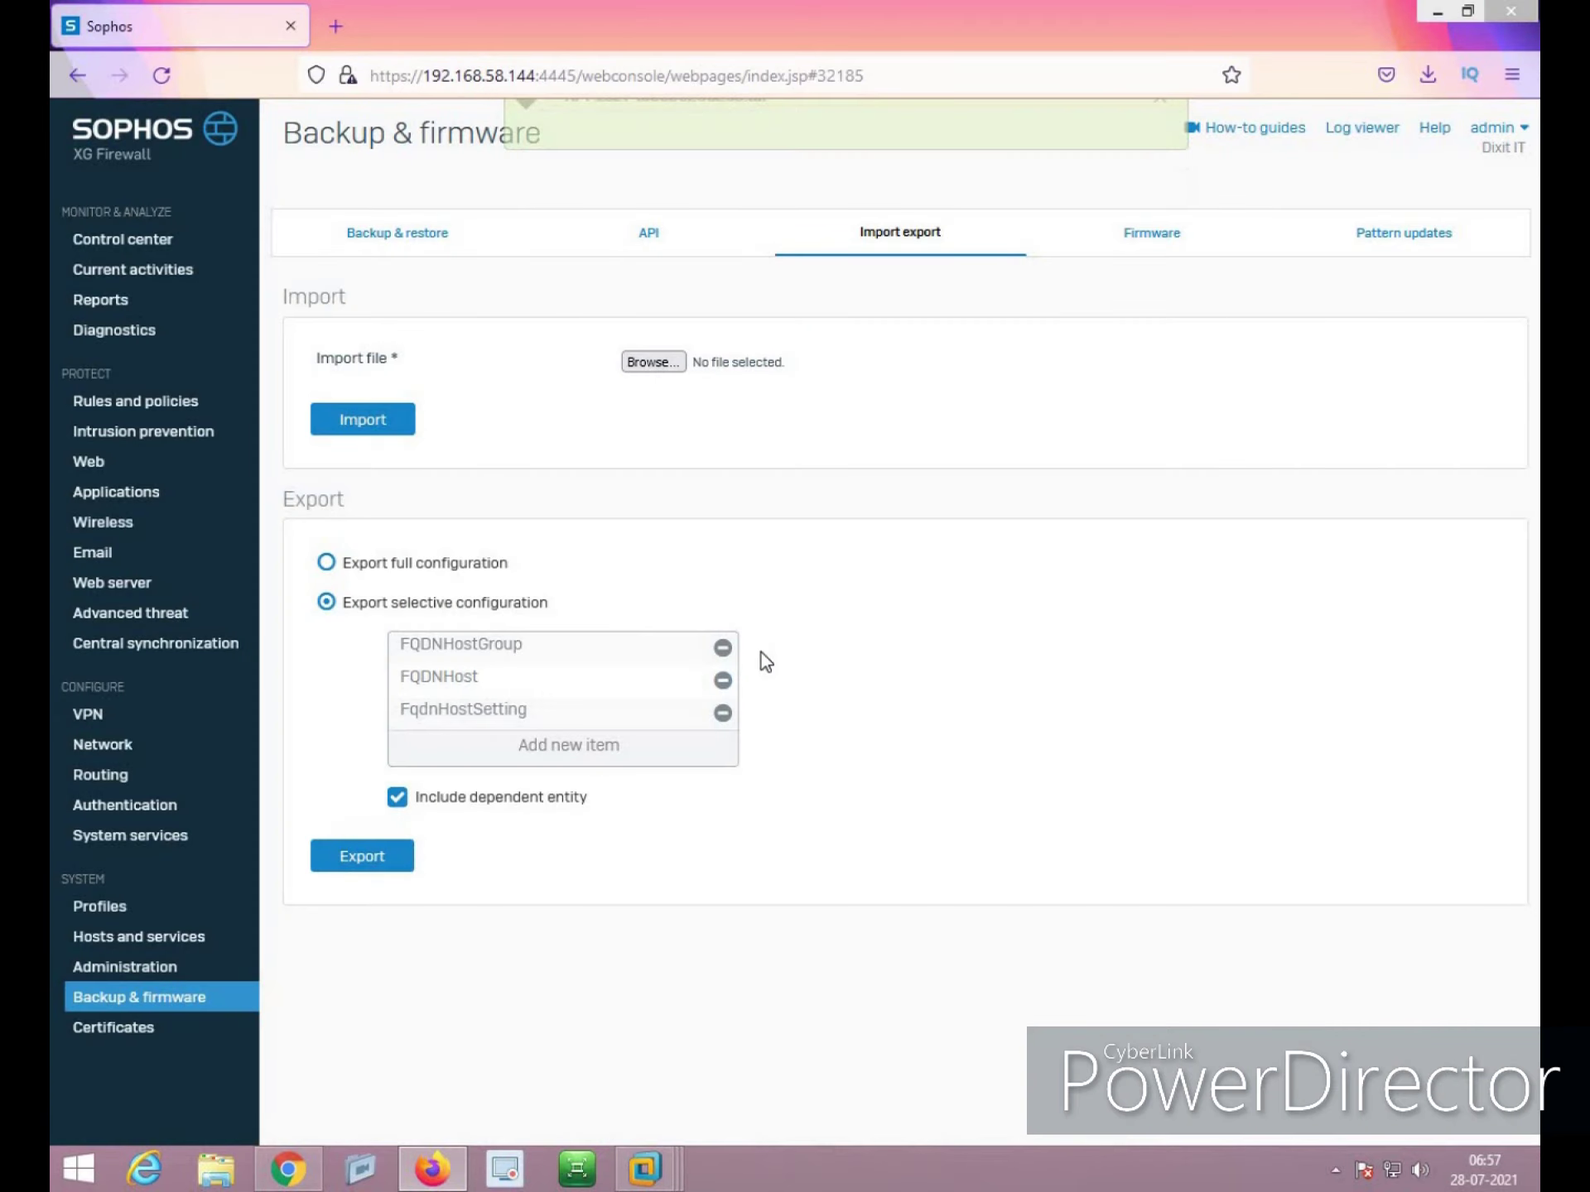
pyautogui.click(816, 837)
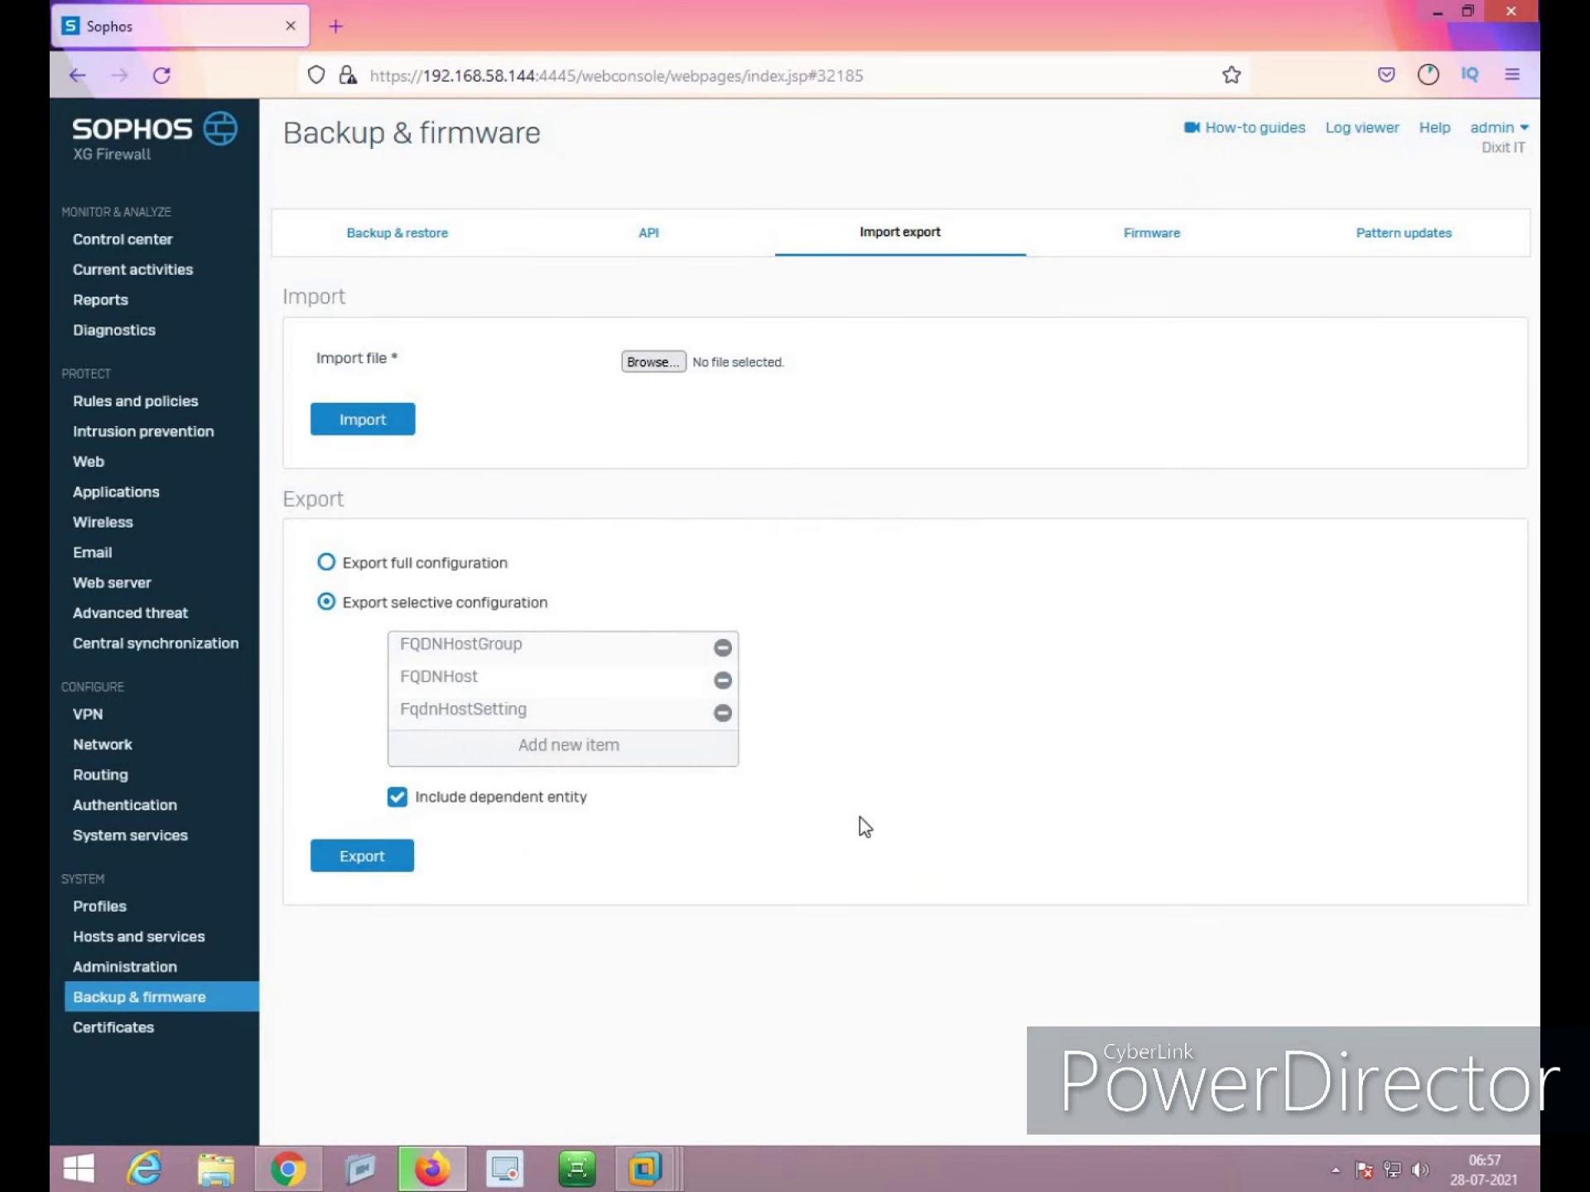
pyautogui.click(1426, 76)
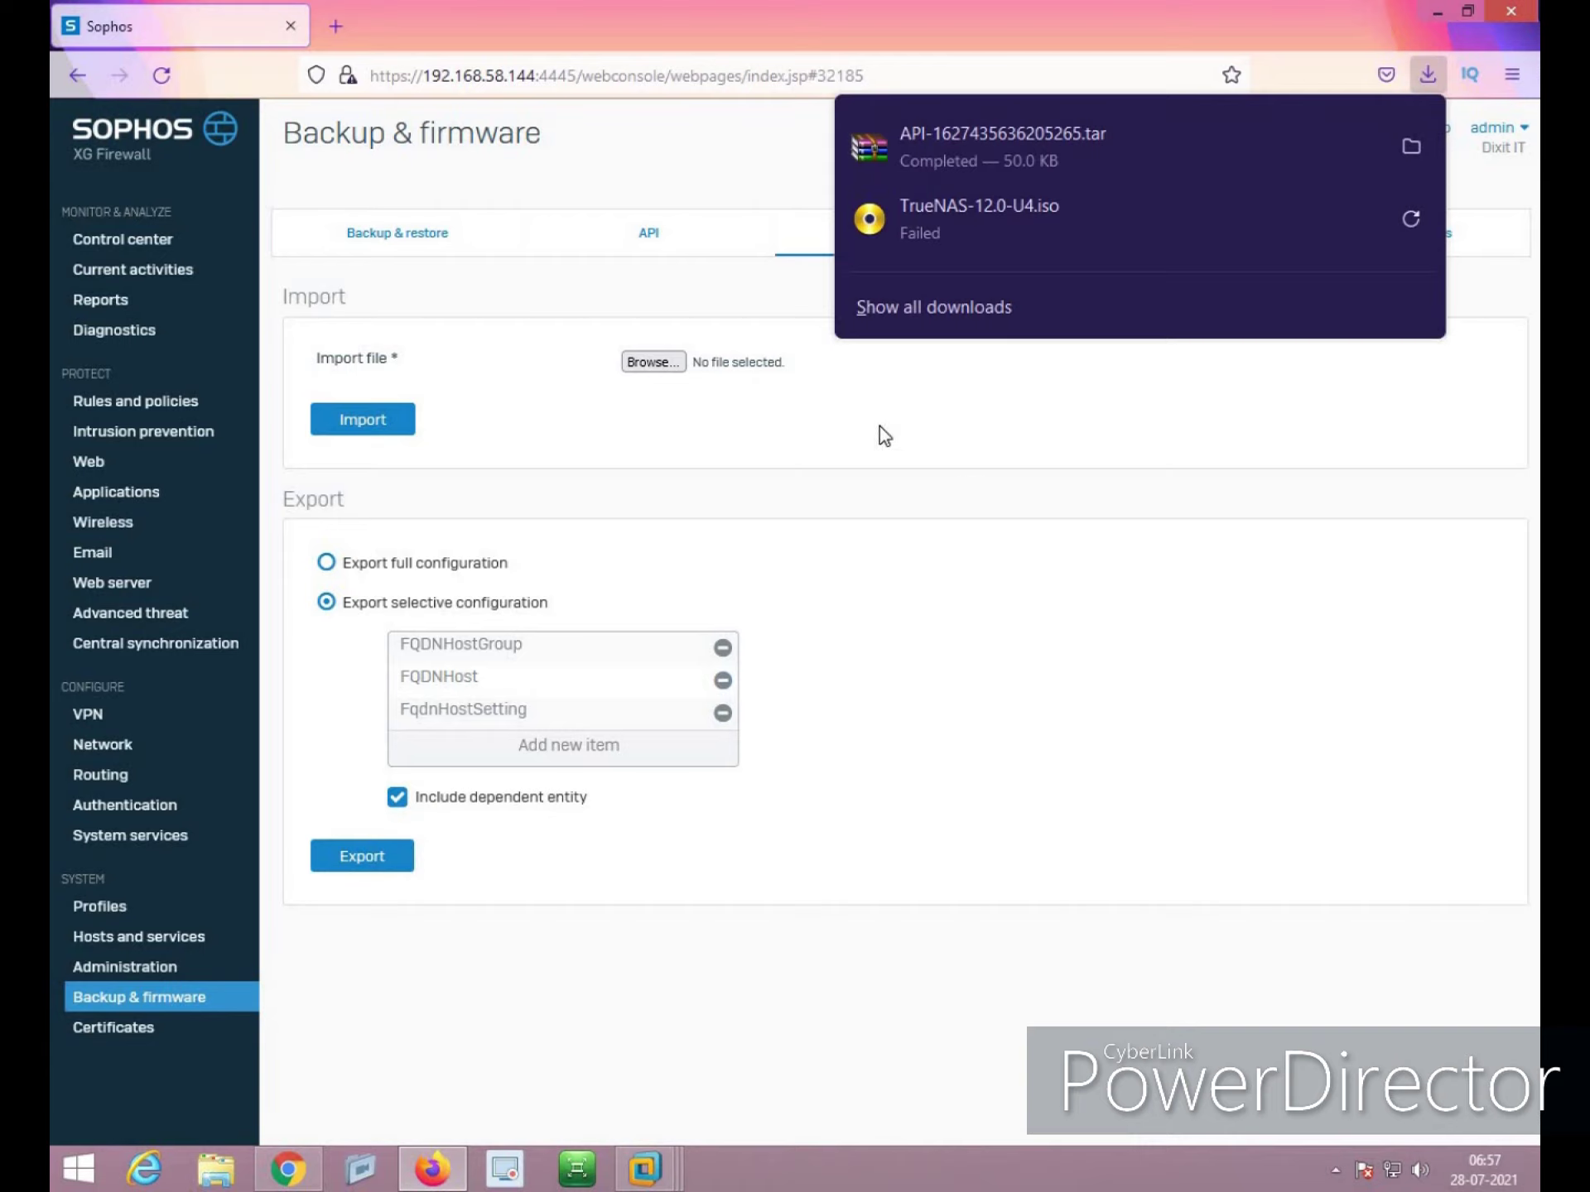
pyautogui.click(919, 405)
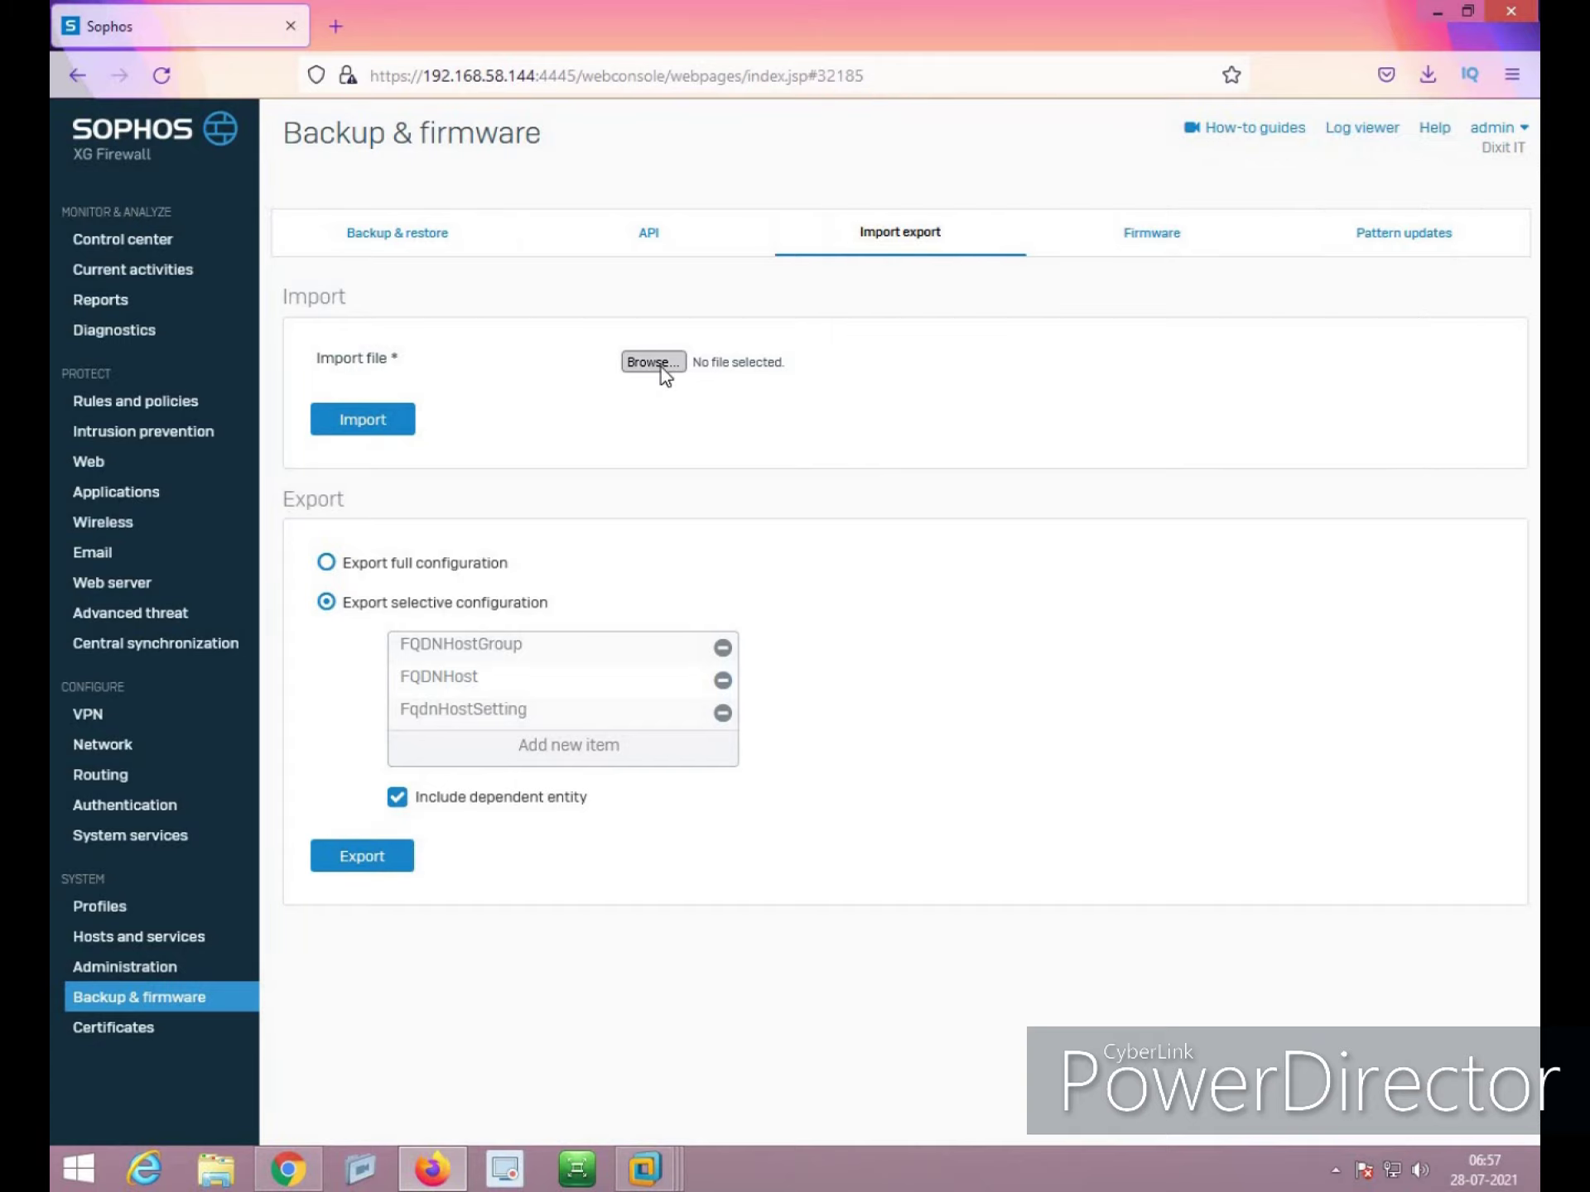
pyautogui.click(661, 366)
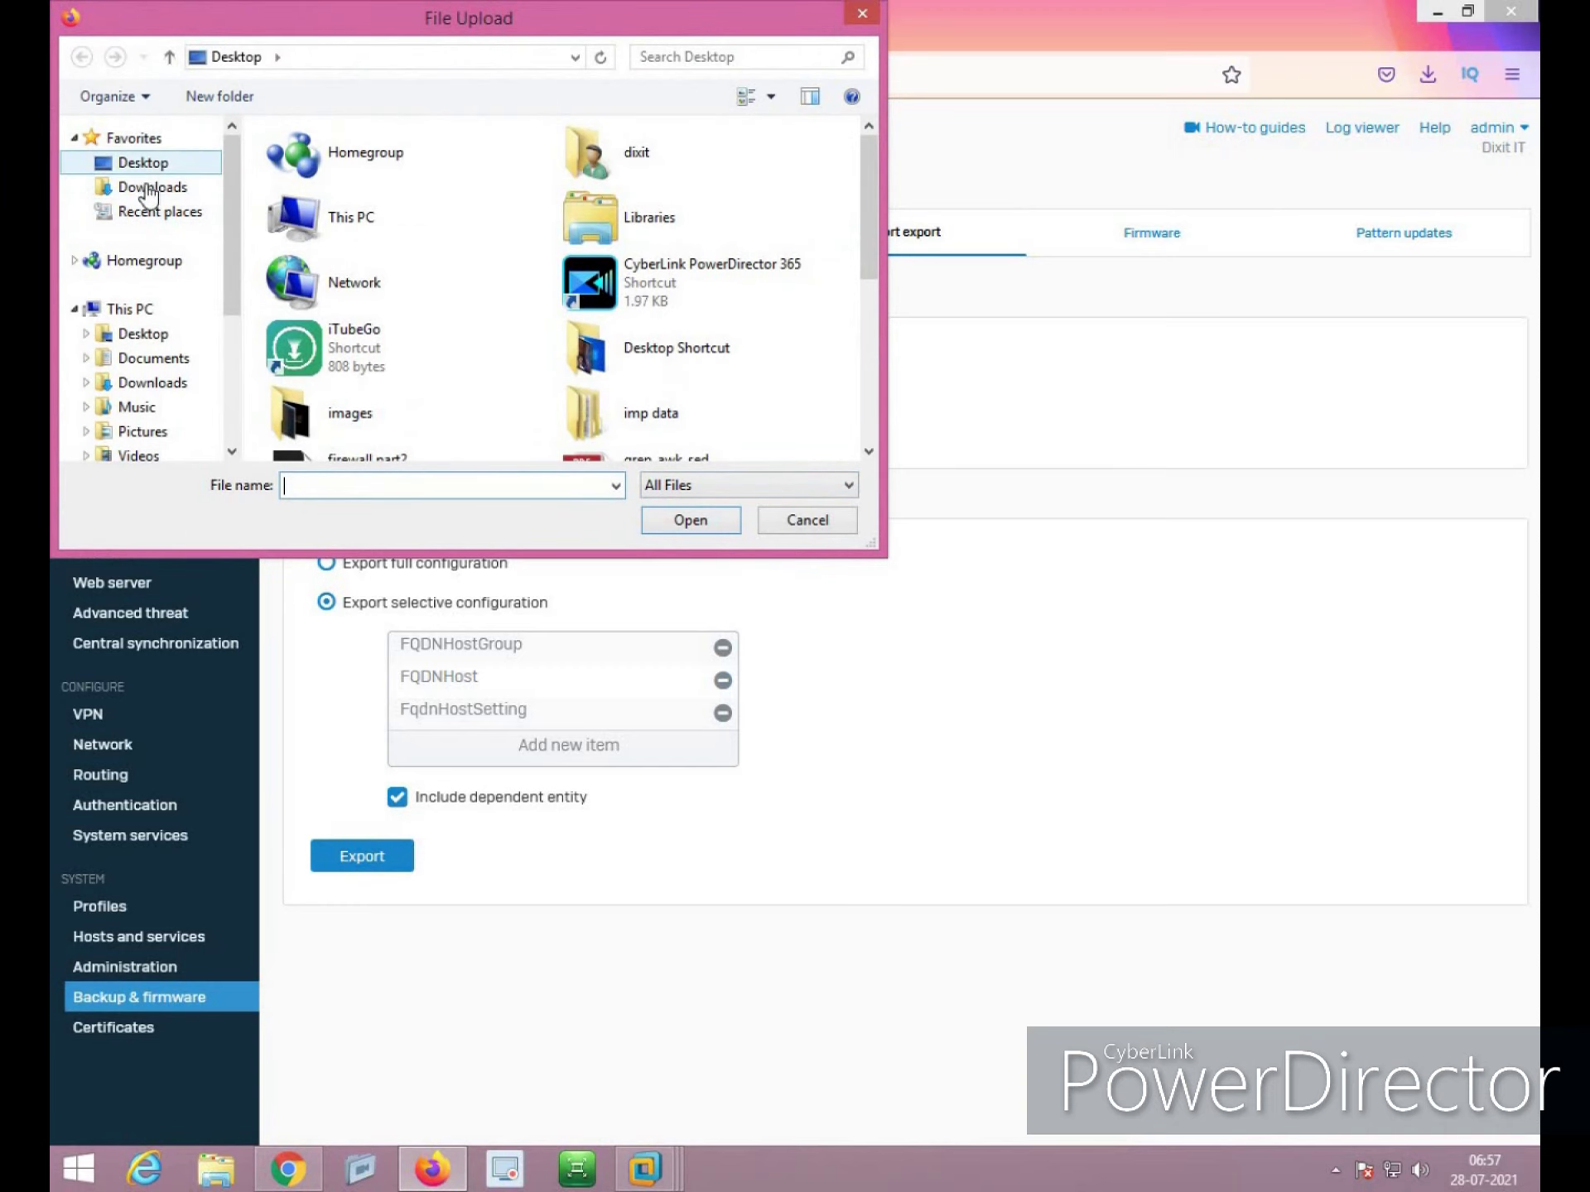
# Import API-1627435636205265.tar from Downloads as the configuration, then show the API tab
pyautogui.click(153, 187)
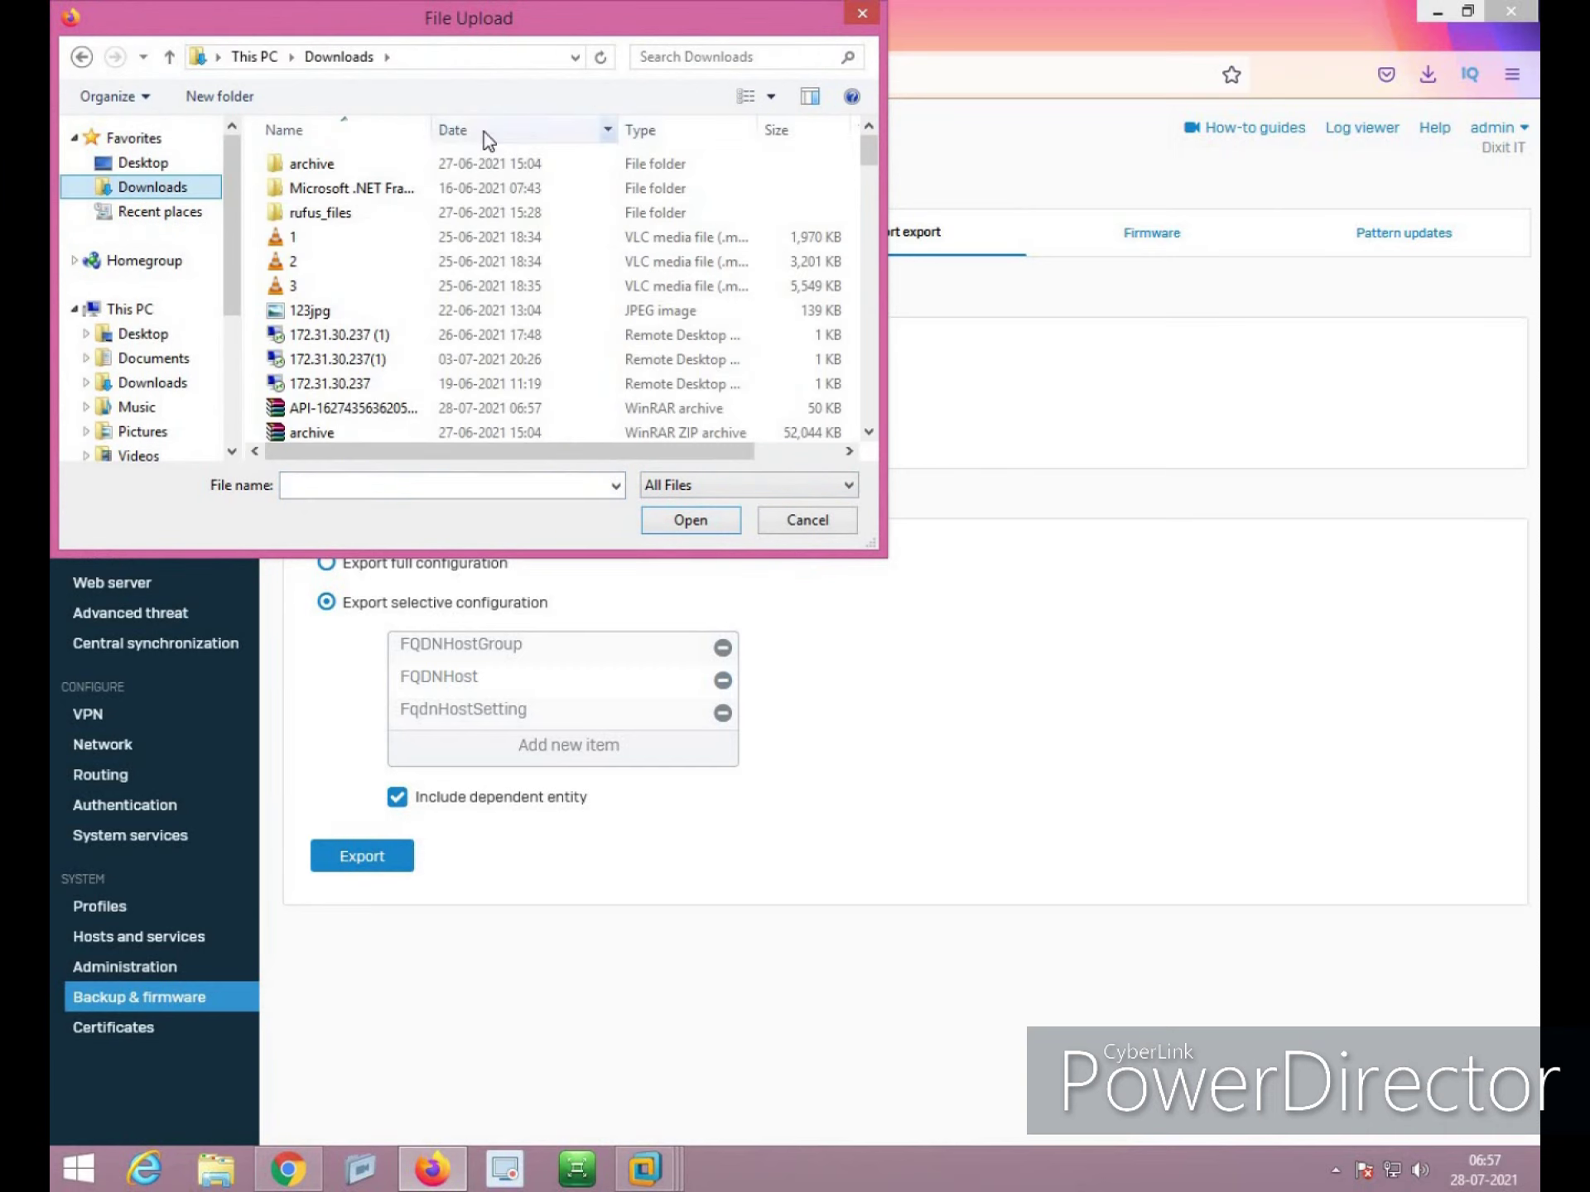
pyautogui.click(483, 135)
pyautogui.click(351, 238)
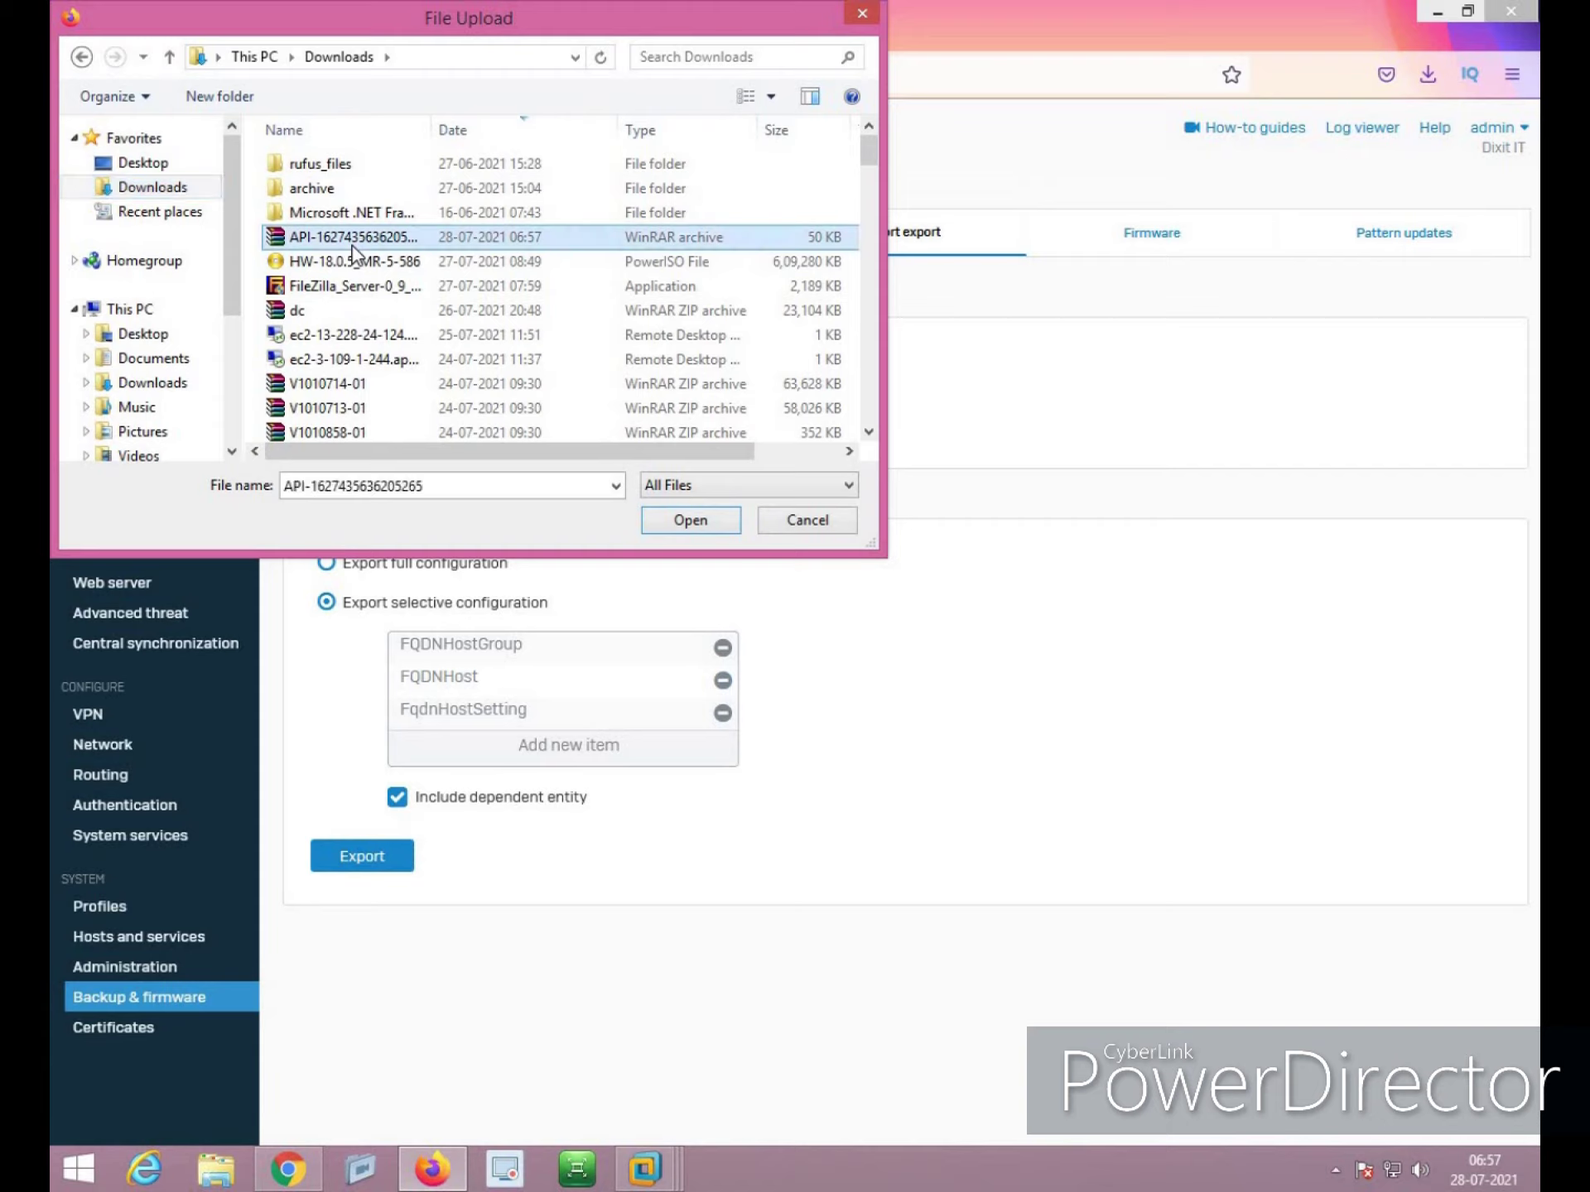
pyautogui.click(713, 528)
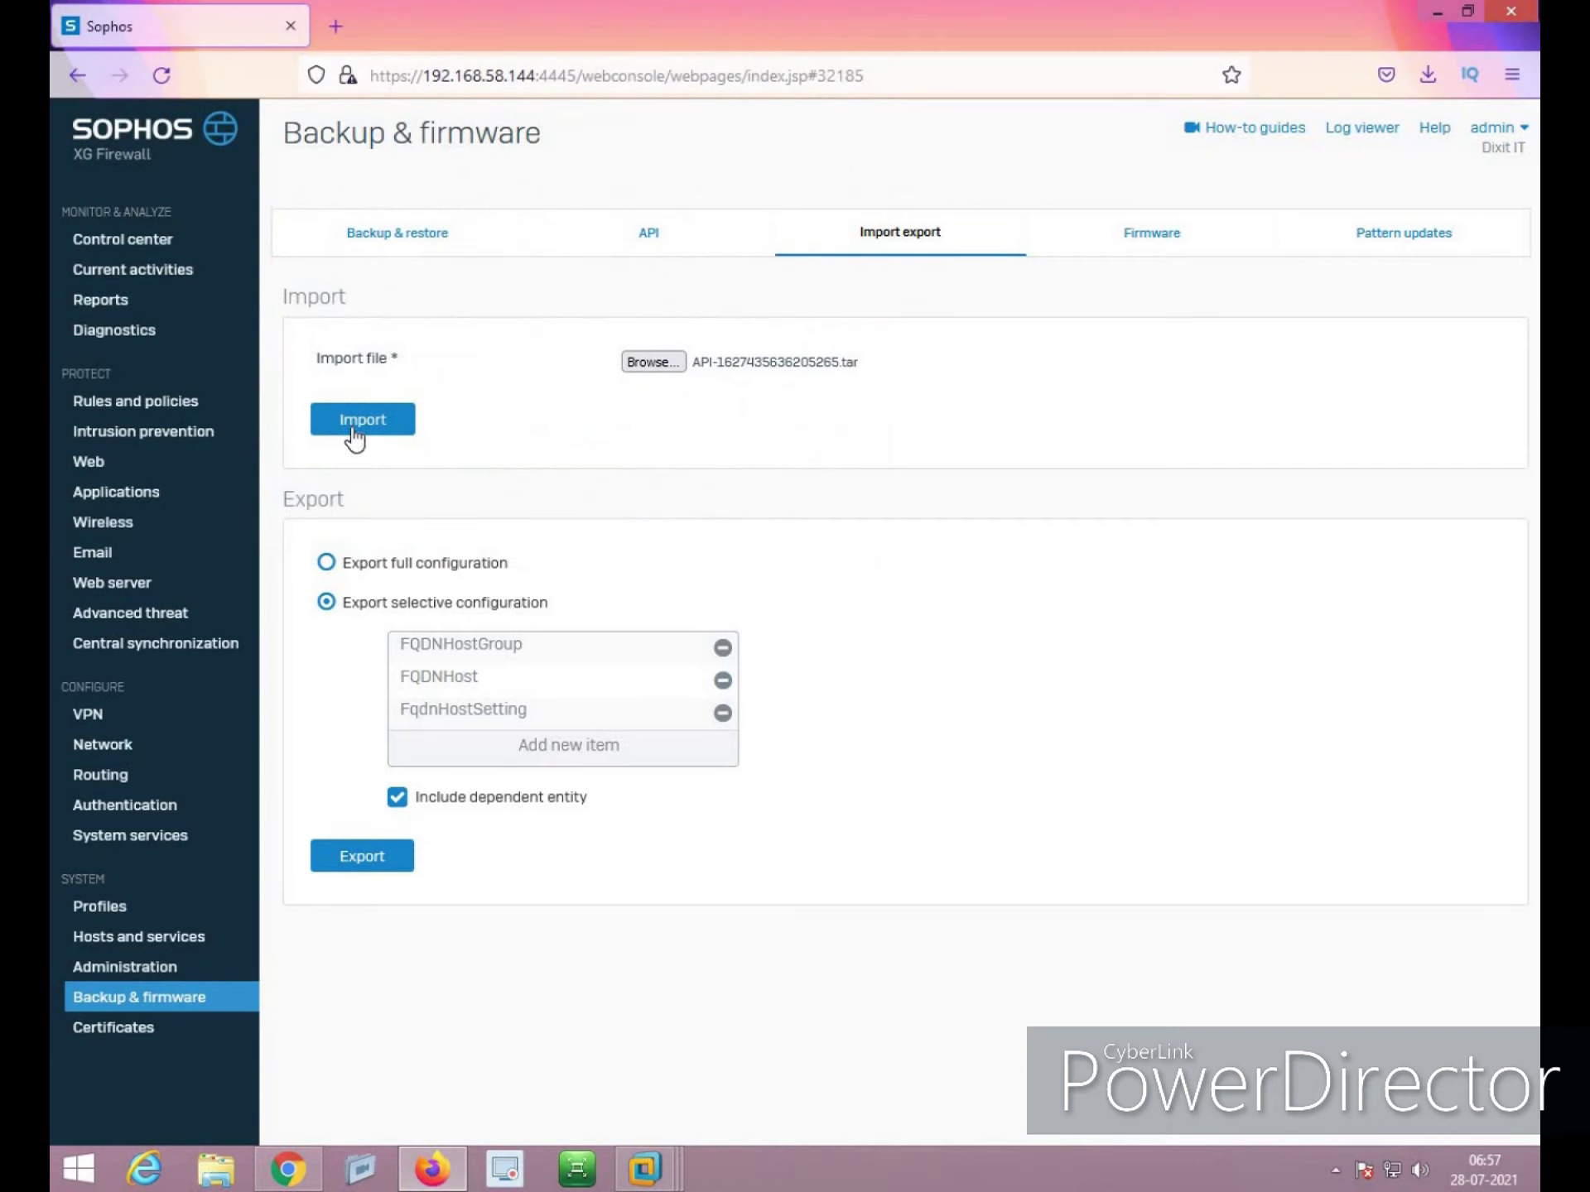
pyautogui.click(340, 421)
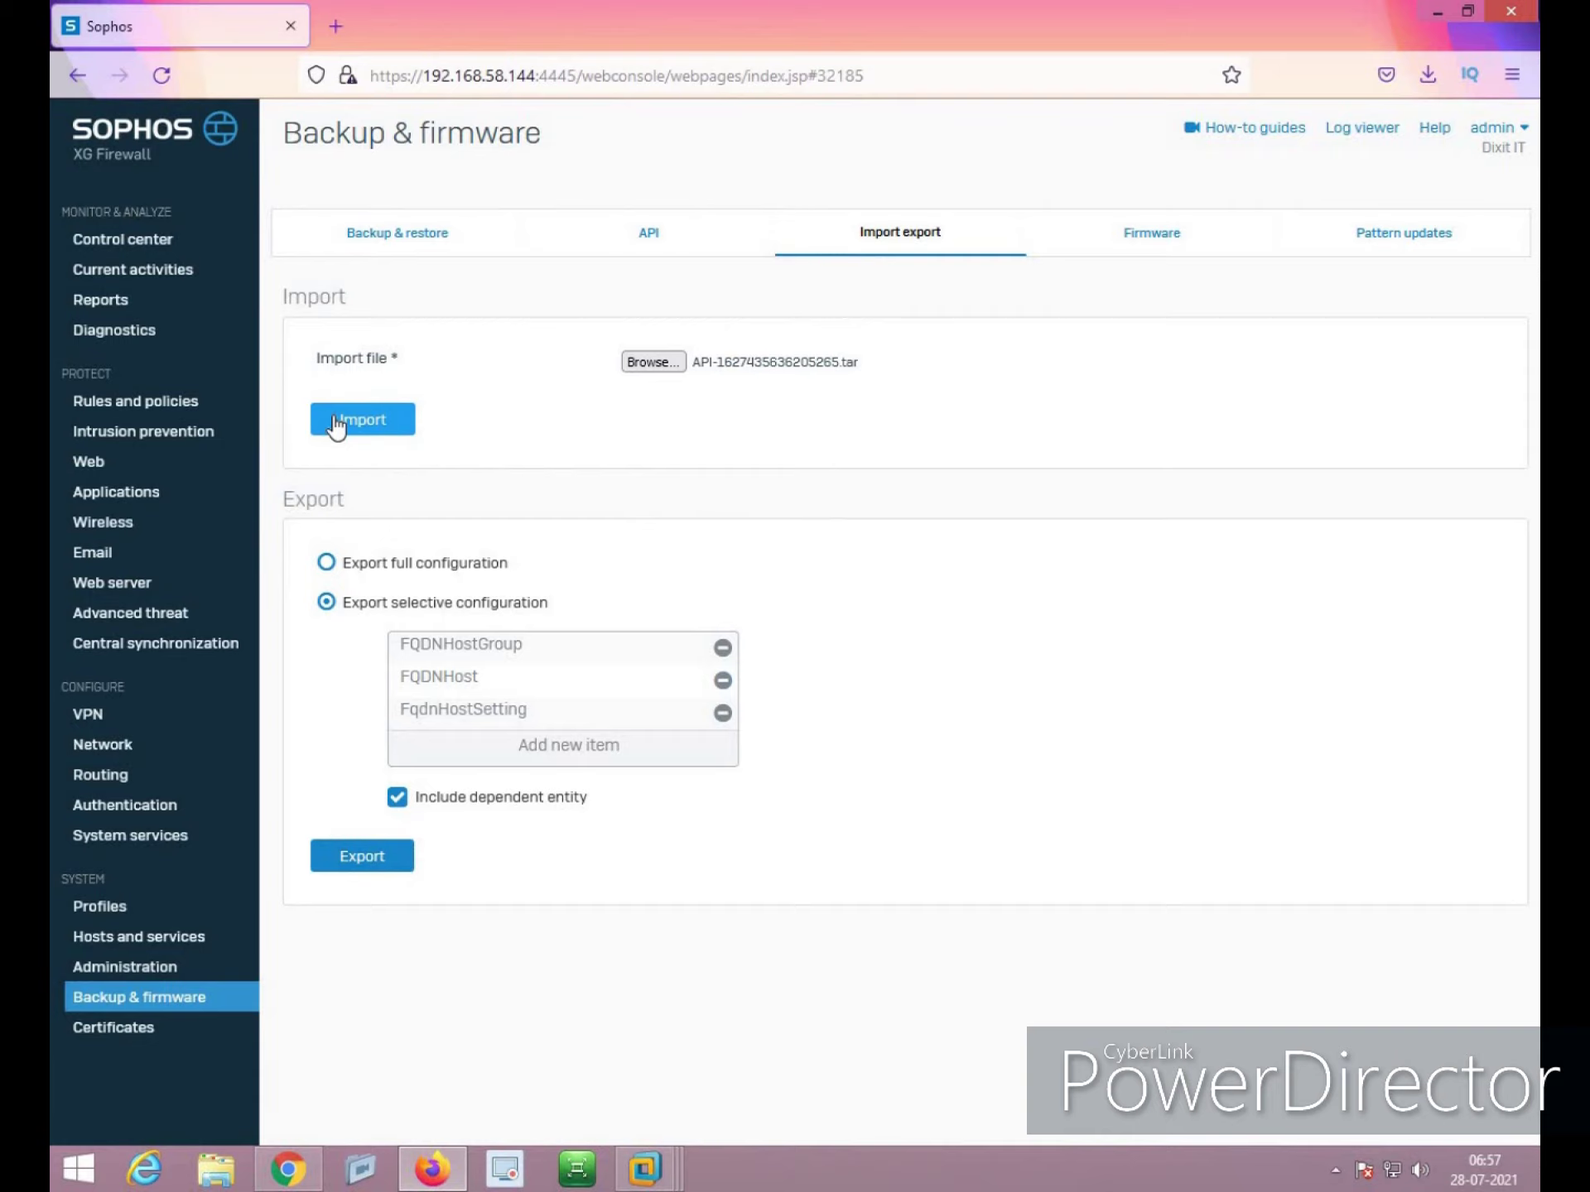
pyautogui.click(651, 244)
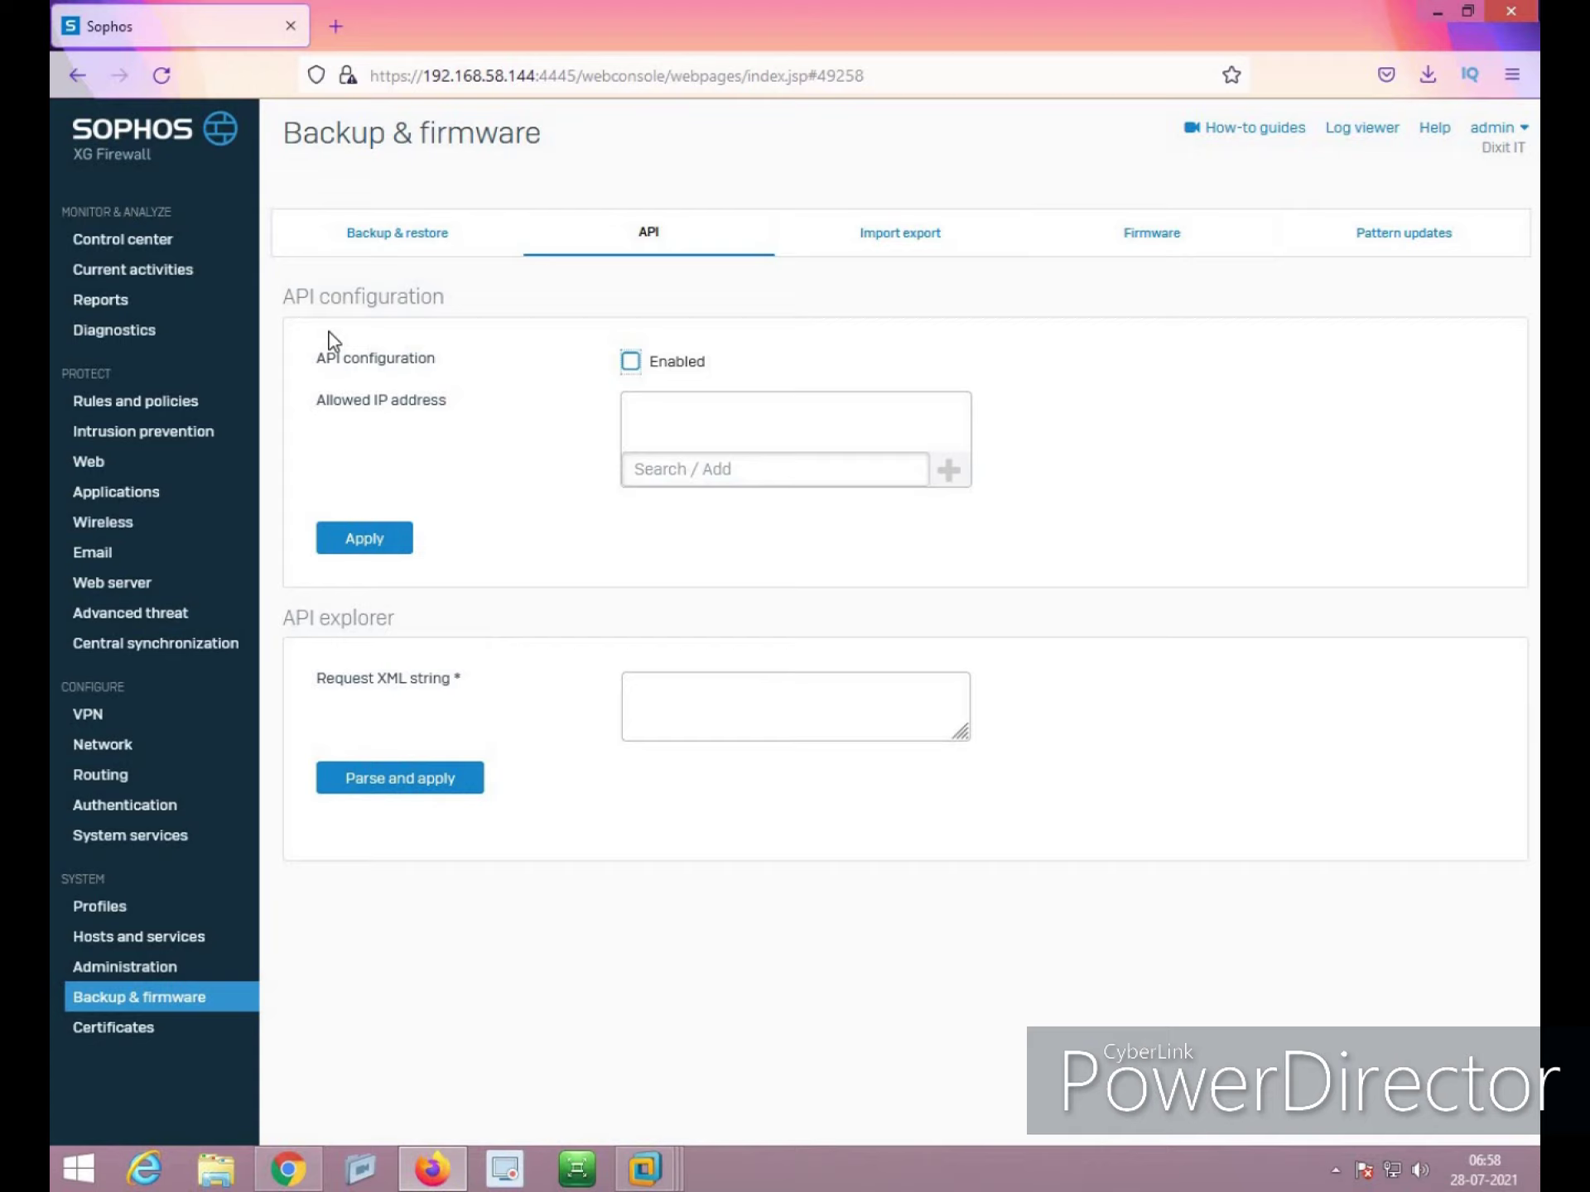
# Set notifications to use an external email server, then show the firewall rules list
pyautogui.click(156, 972)
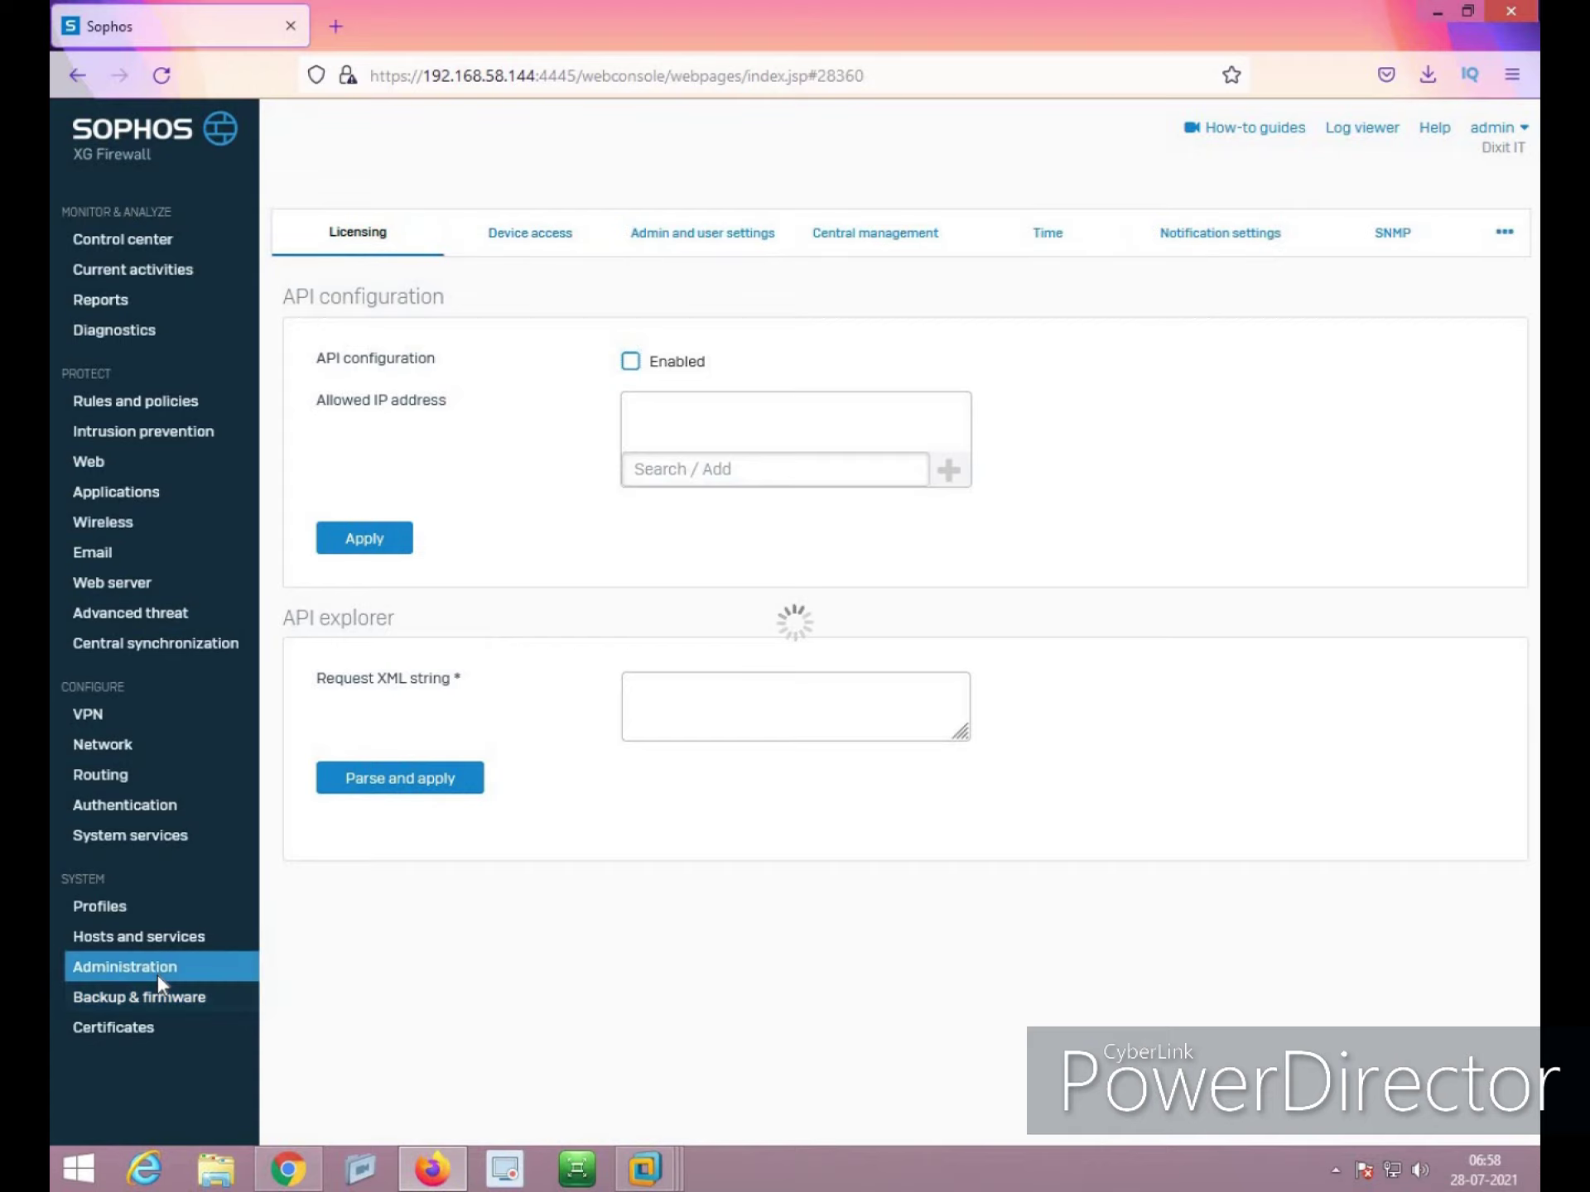
pyautogui.click(1234, 242)
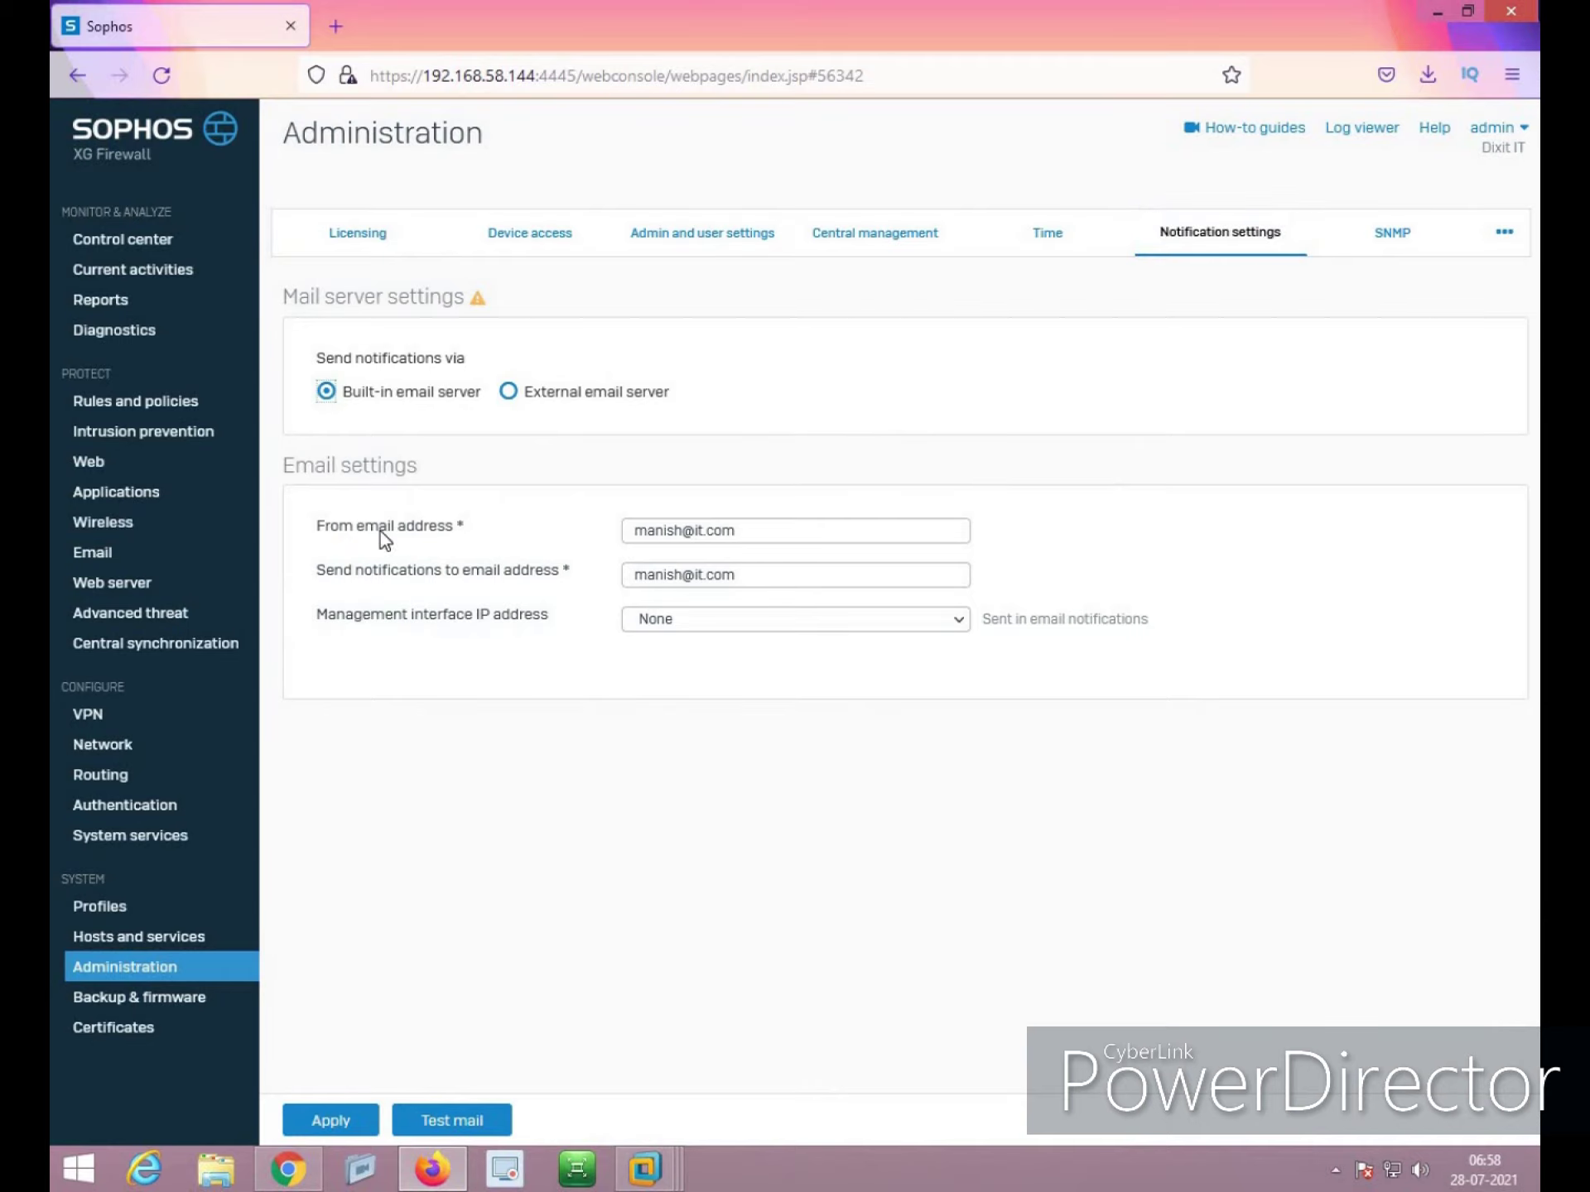
pyautogui.click(525, 395)
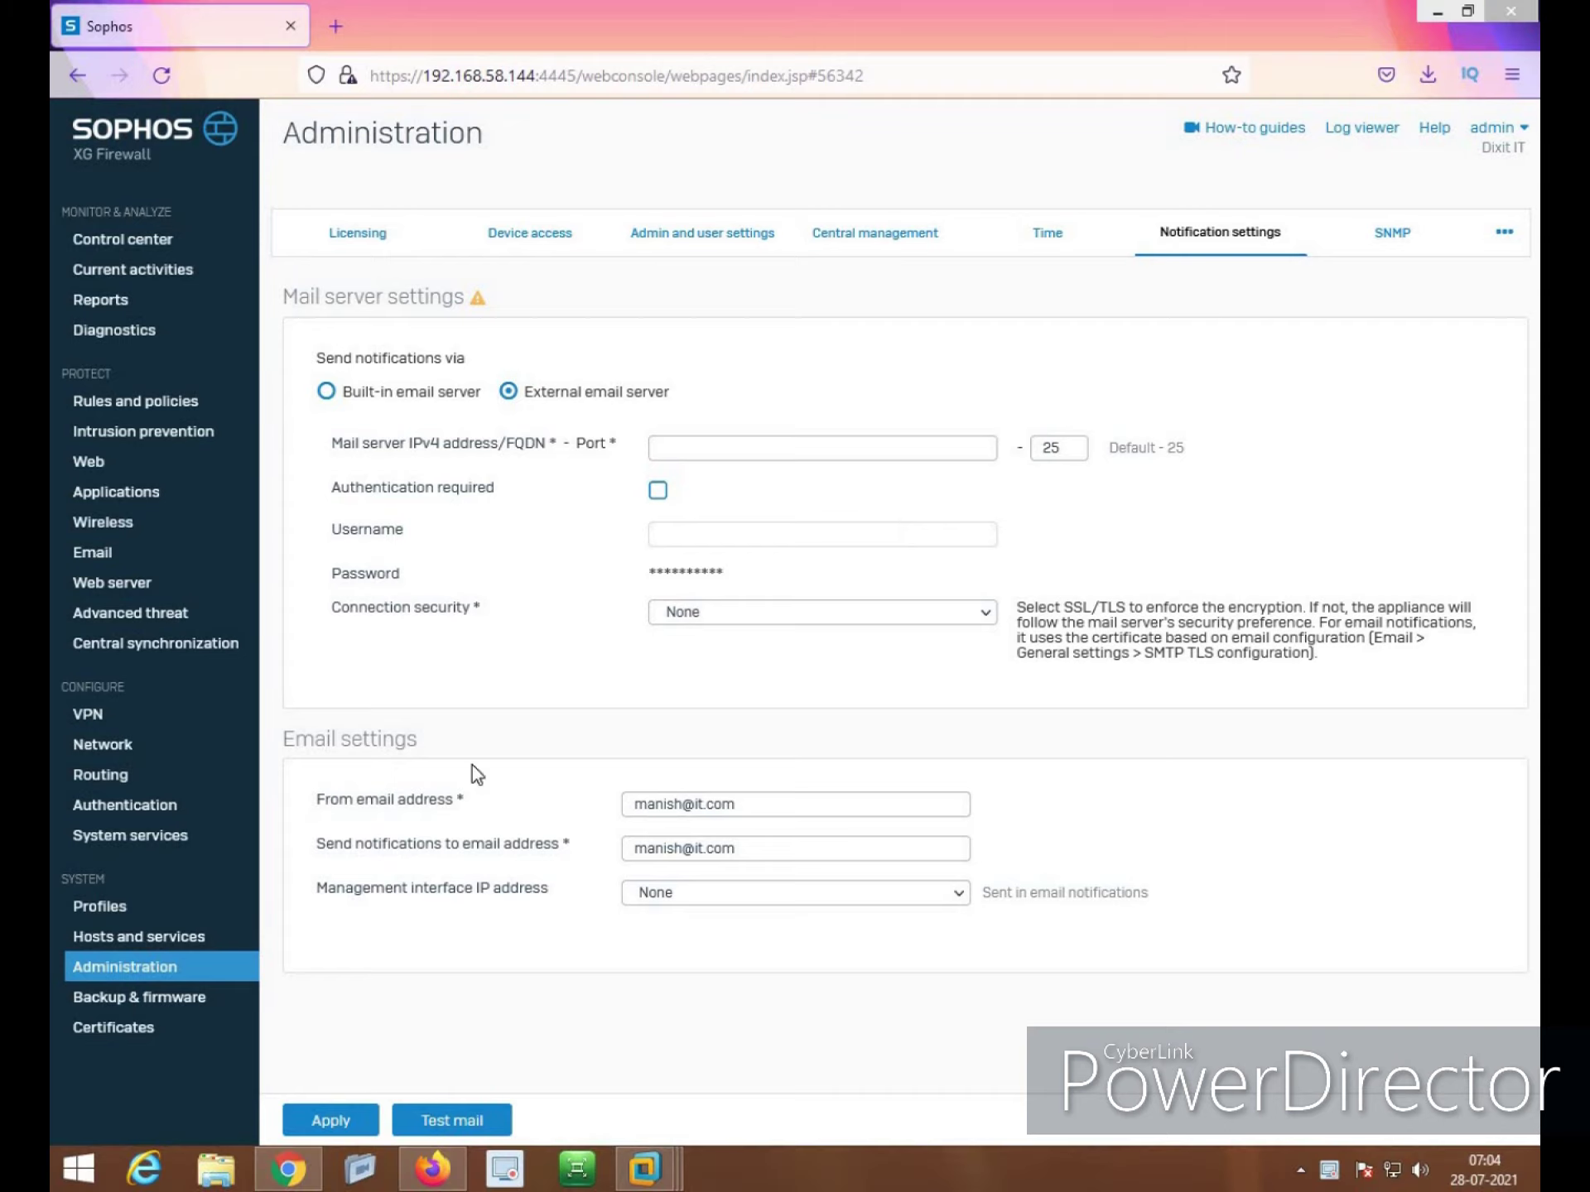
pyautogui.click(167, 403)
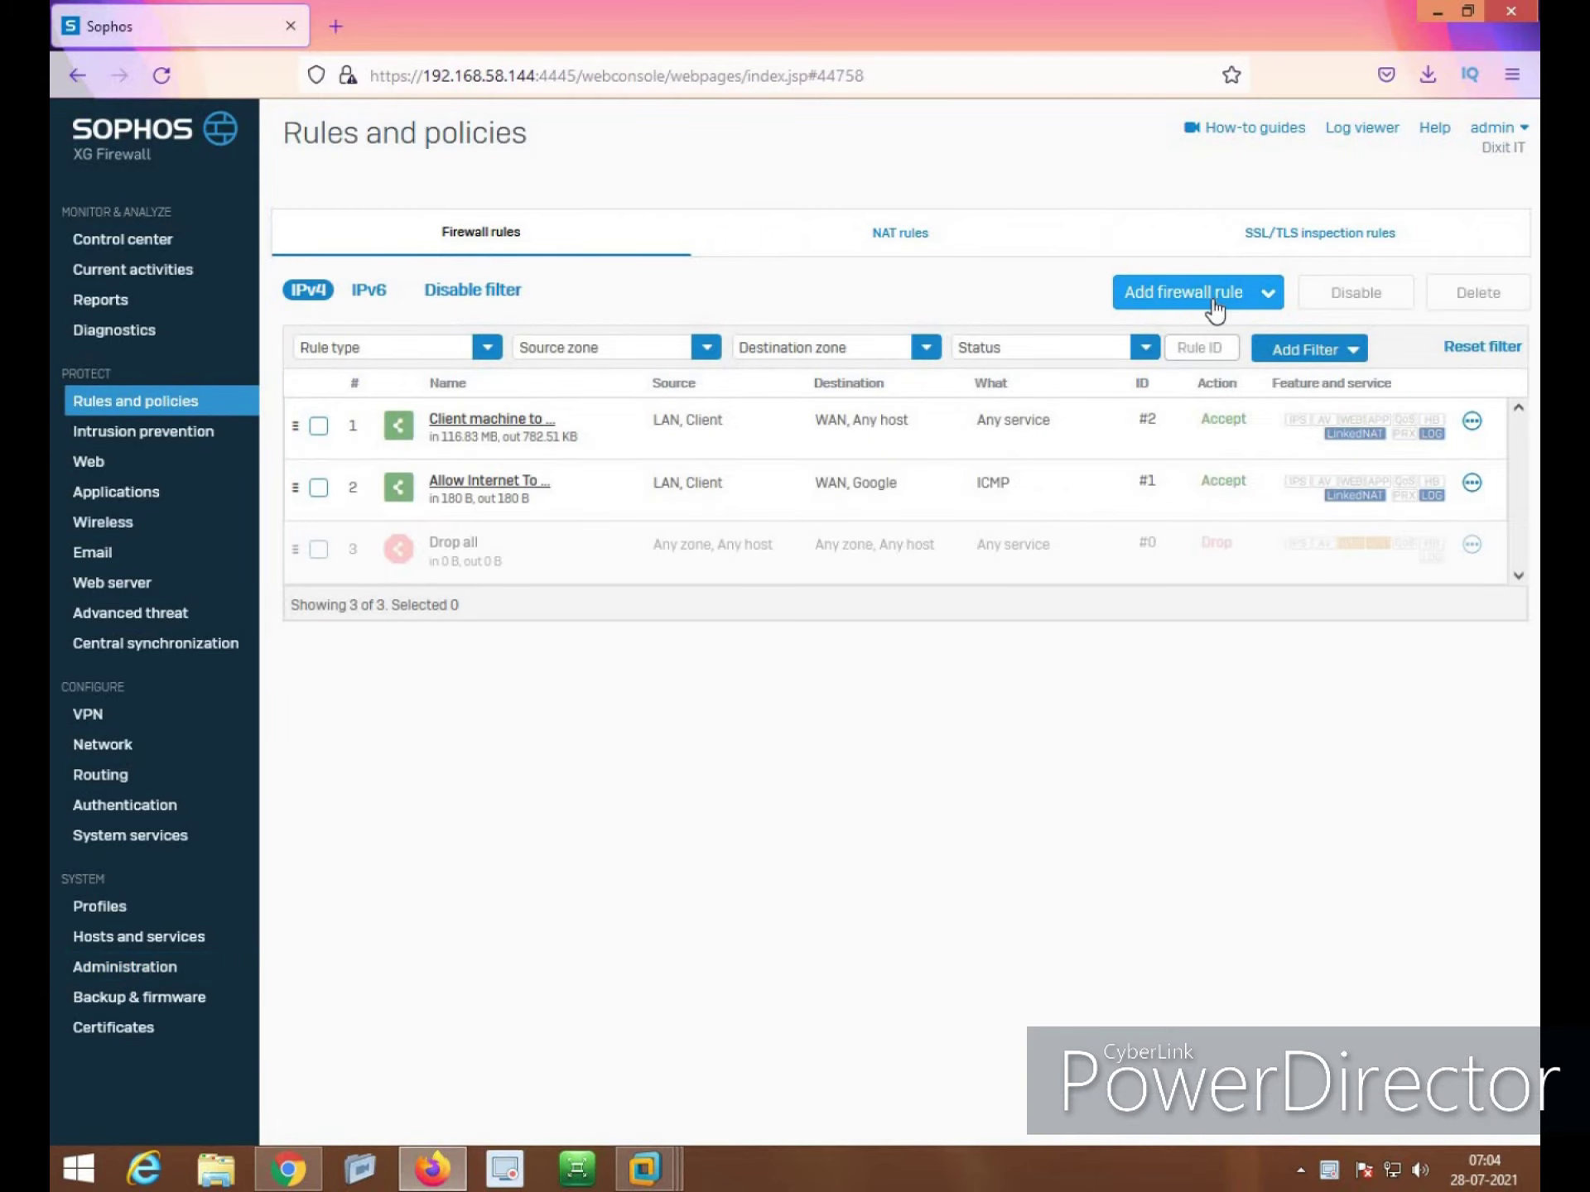
# Launch the DNAT assistant with internal server 192.168.1.50, hostname 192.168.1.50-FTP Server
pyautogui.moveTo(1214, 310)
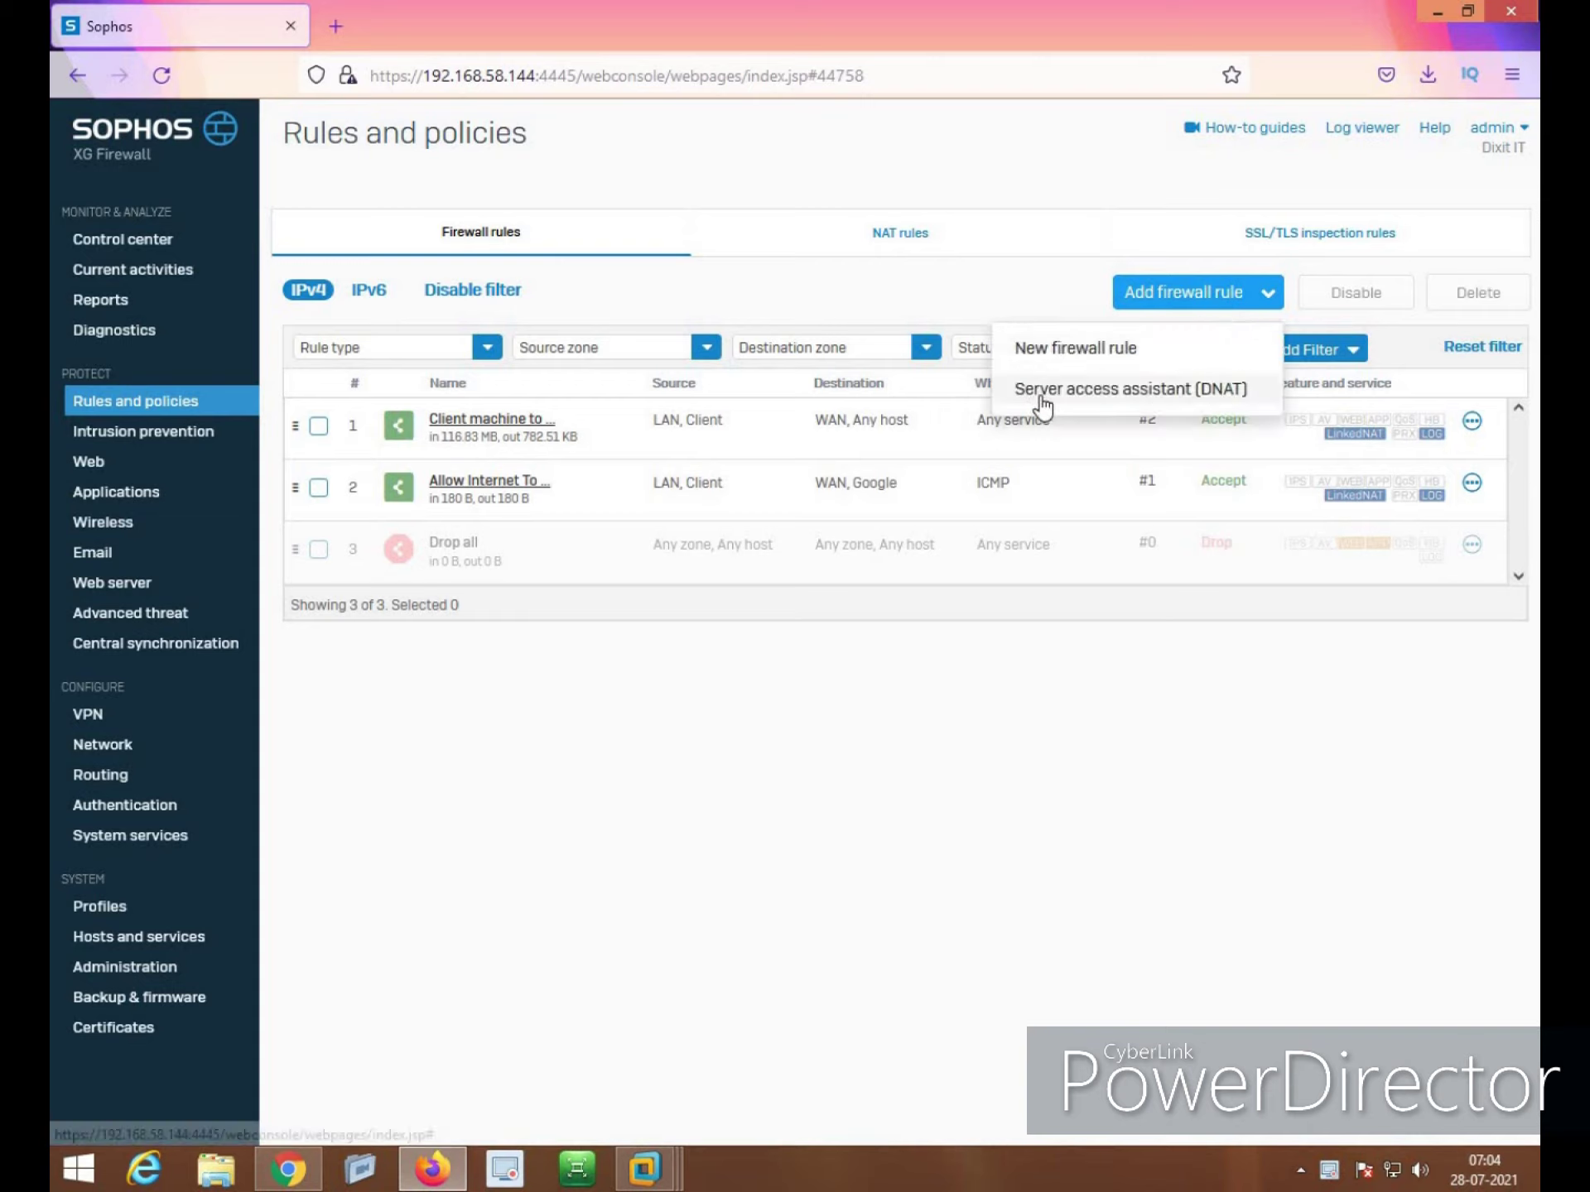
pyautogui.click(1143, 394)
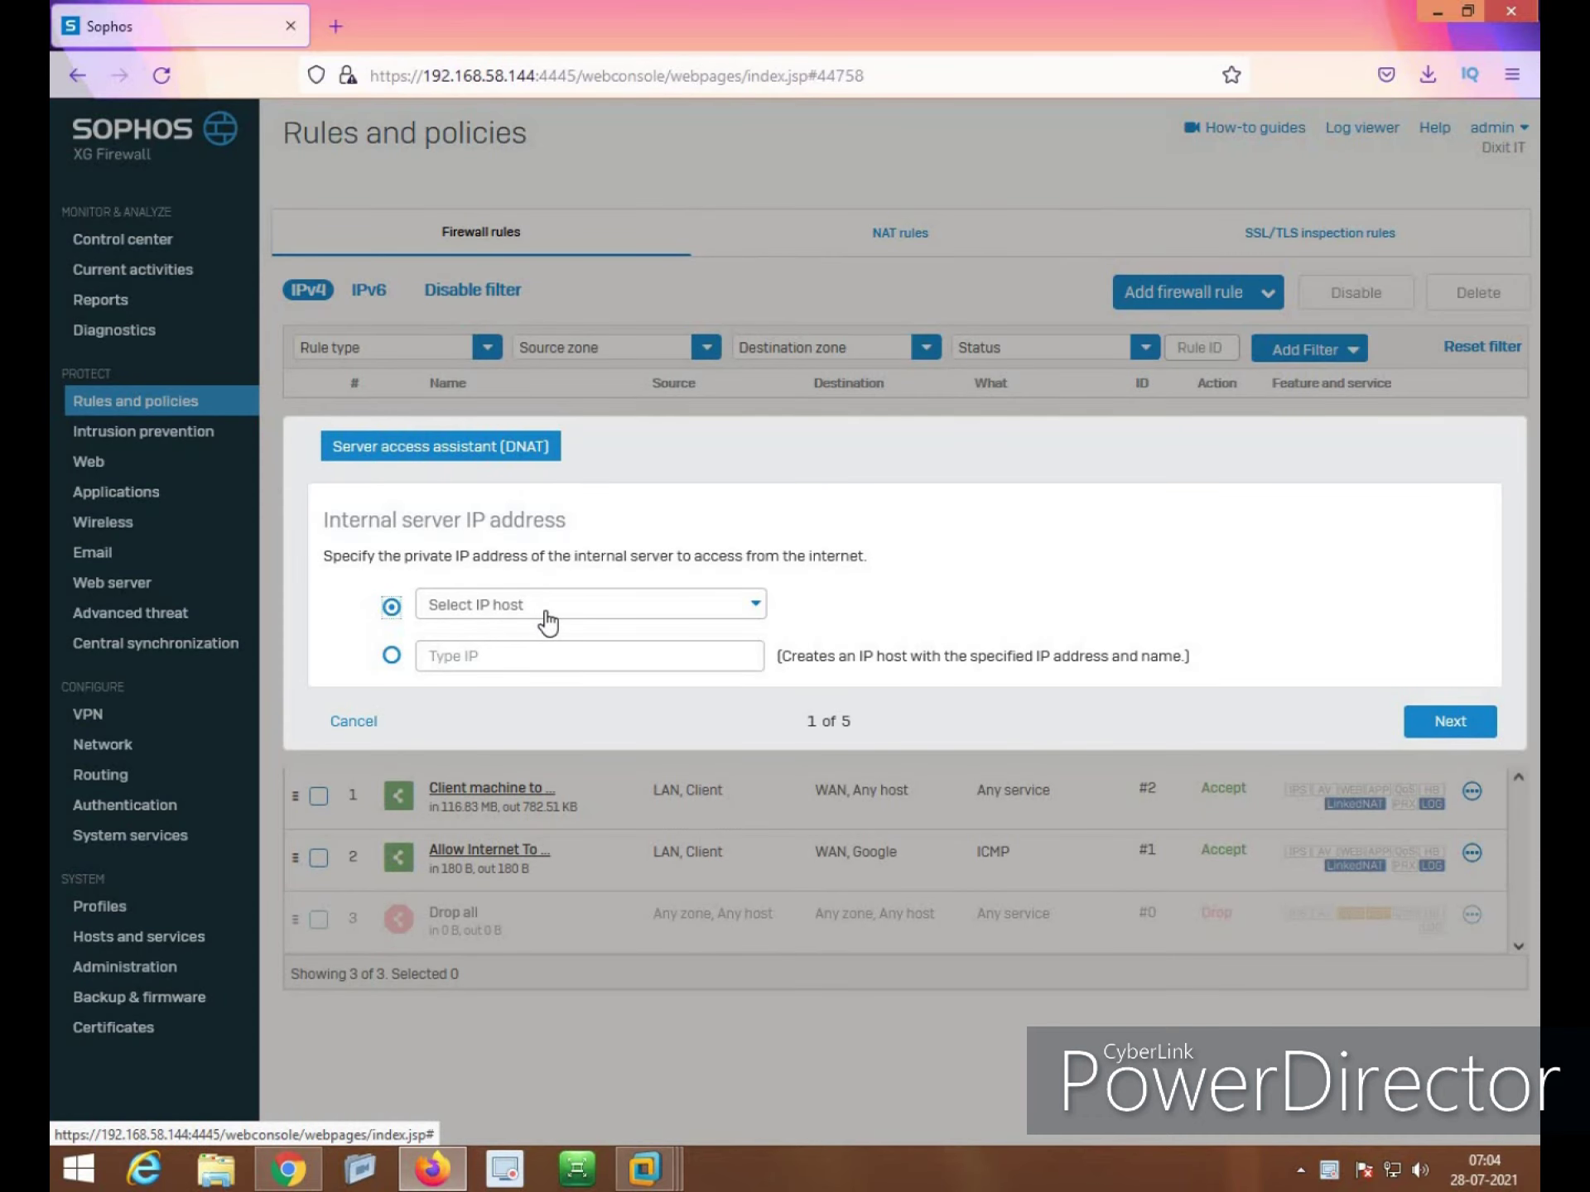
pyautogui.click(391, 656)
pyautogui.click(502, 656)
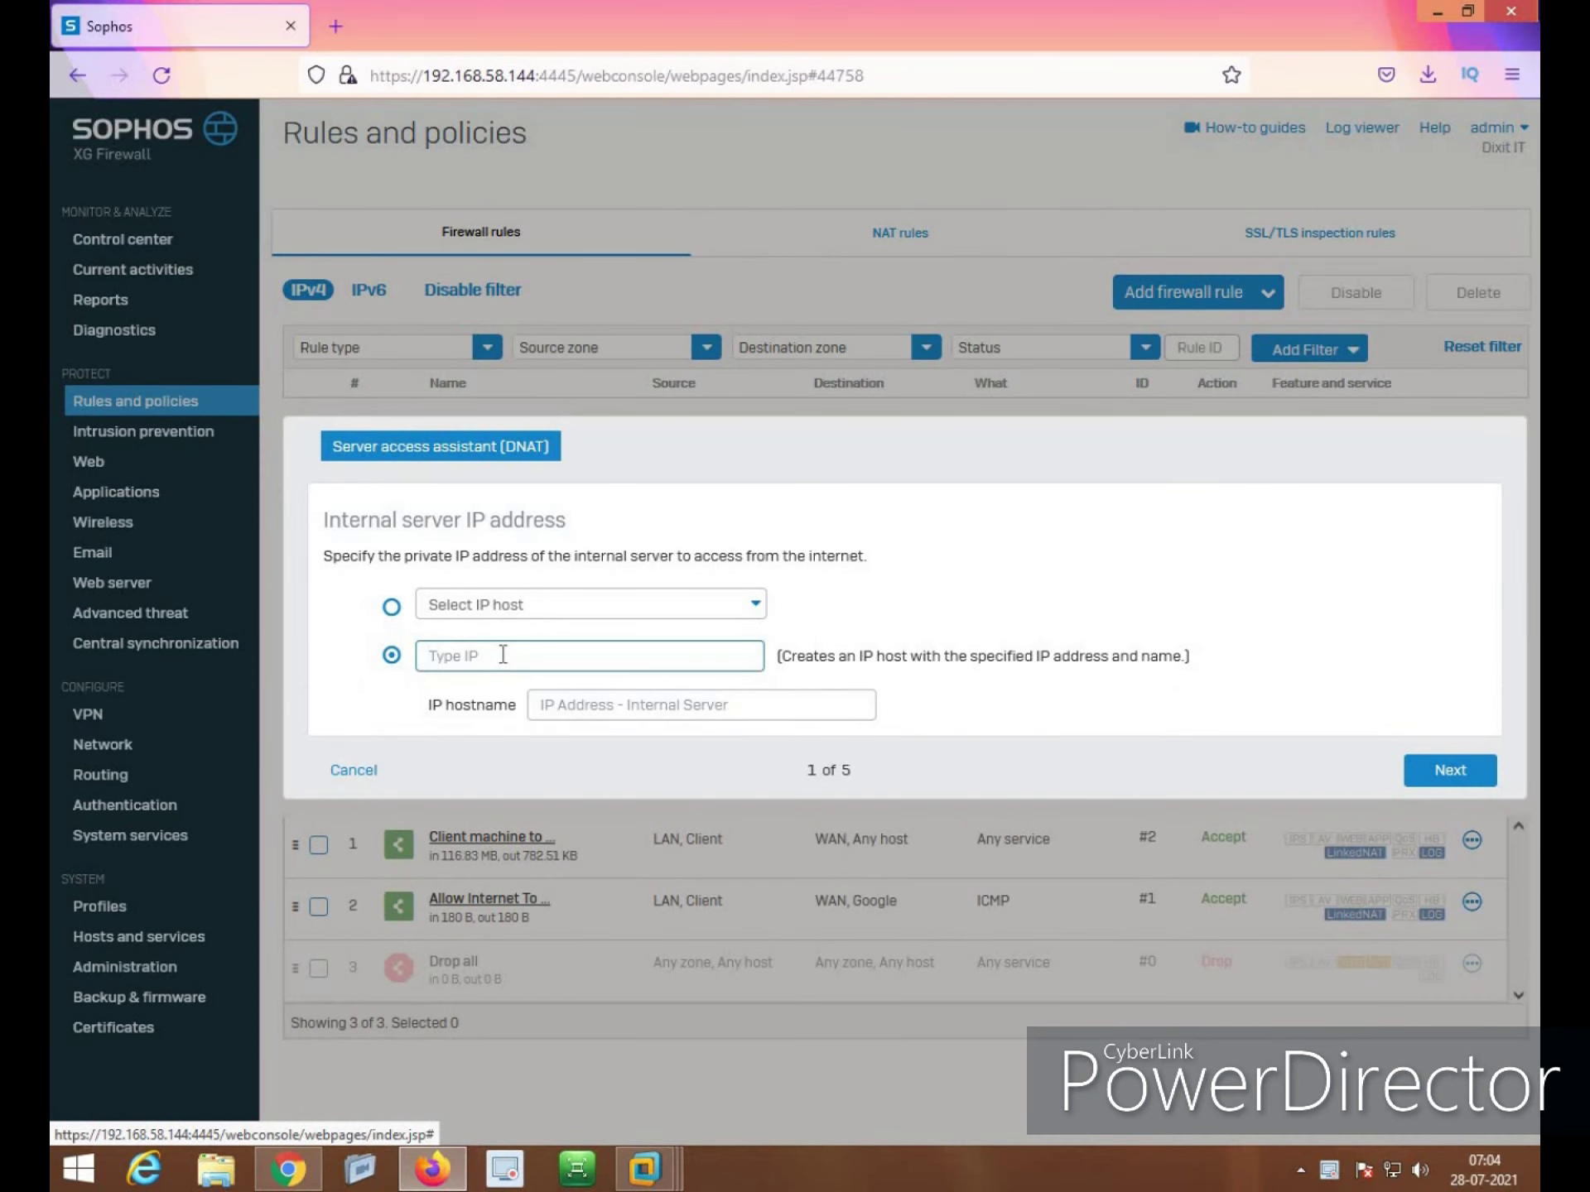
pyautogui.write('192.168.1.50')
pyautogui.press('Tab')
pyautogui.moveTo(753, 705); pyautogui.dragTo(637, 705)
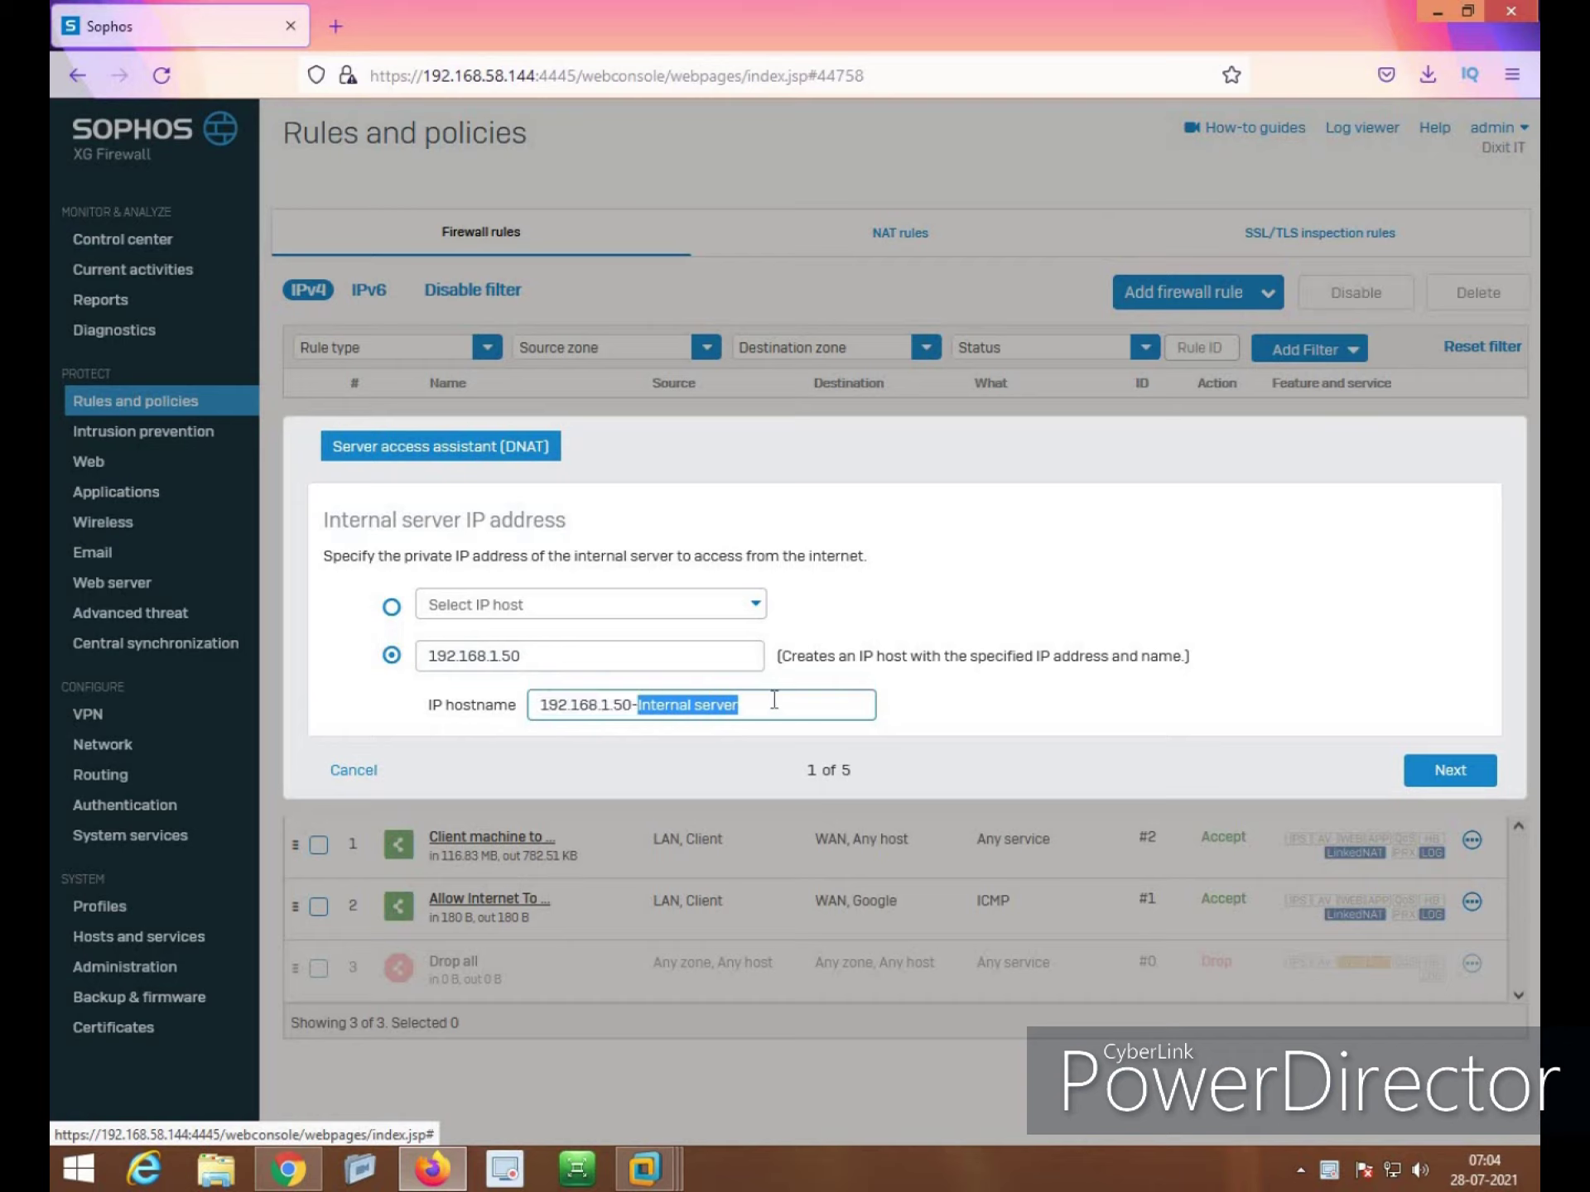
pyautogui.write('FT')
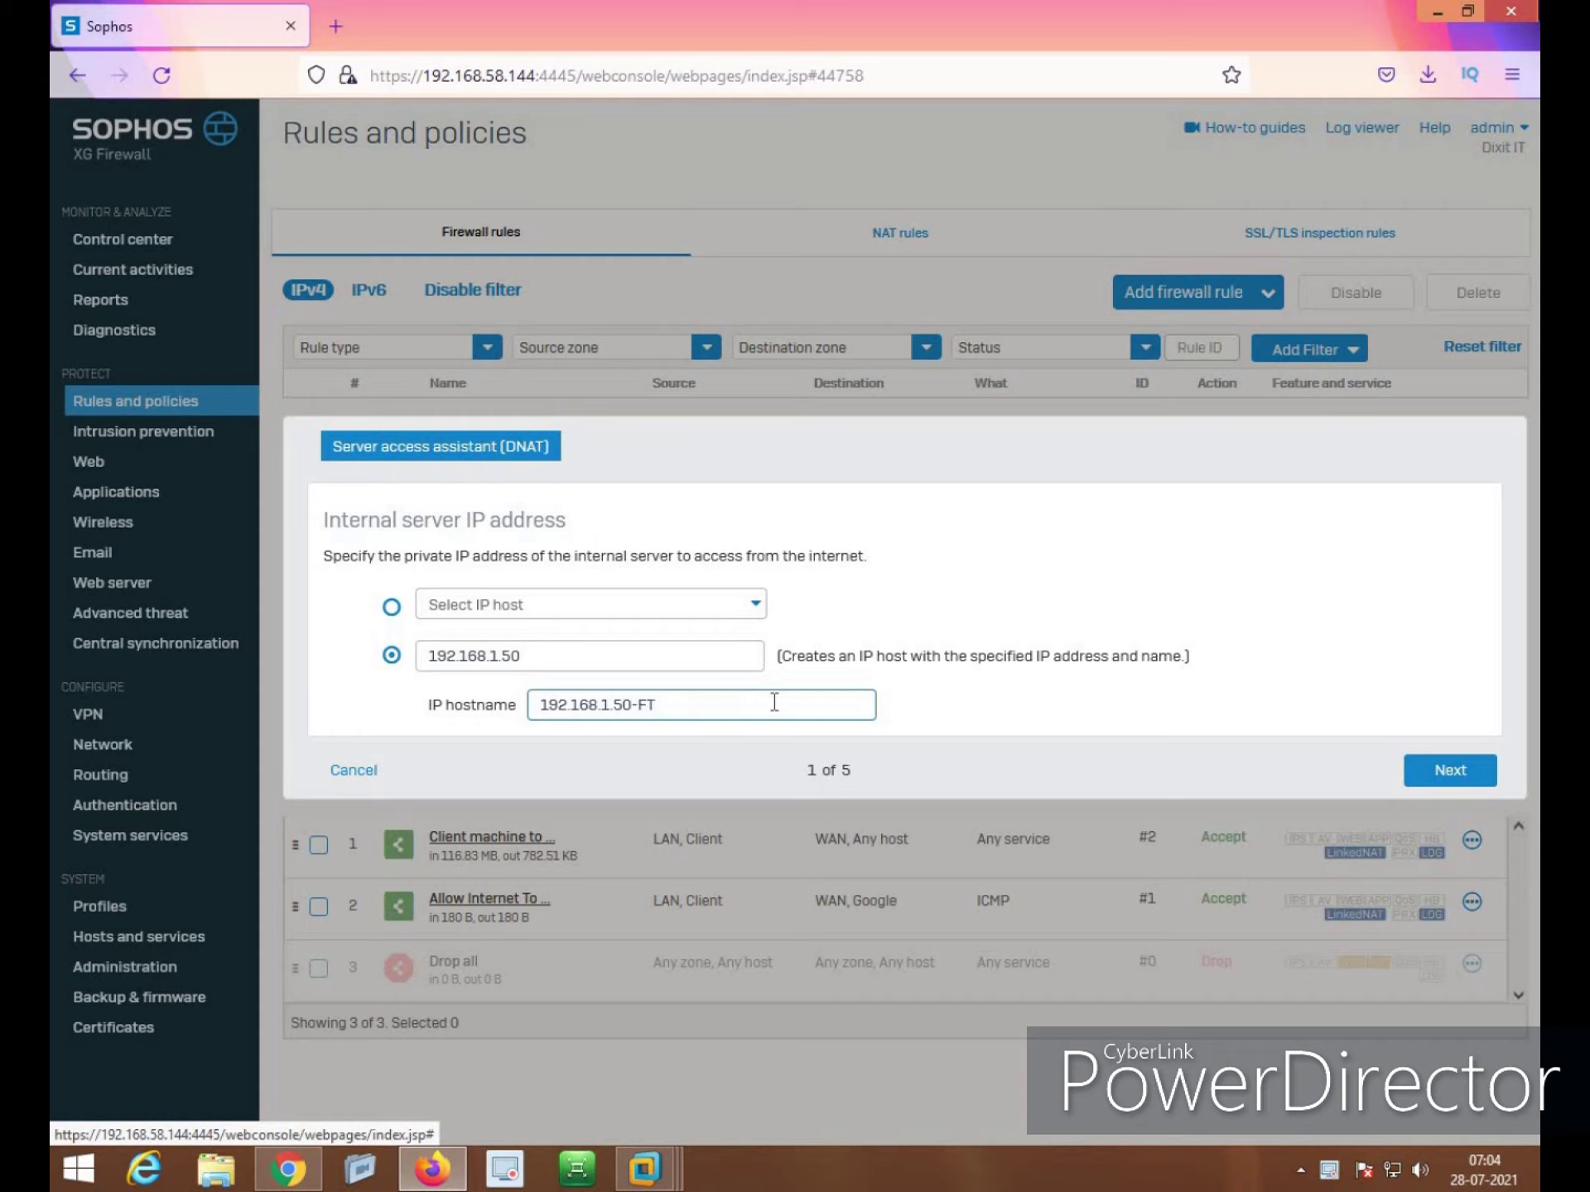
pyautogui.write('P Server')
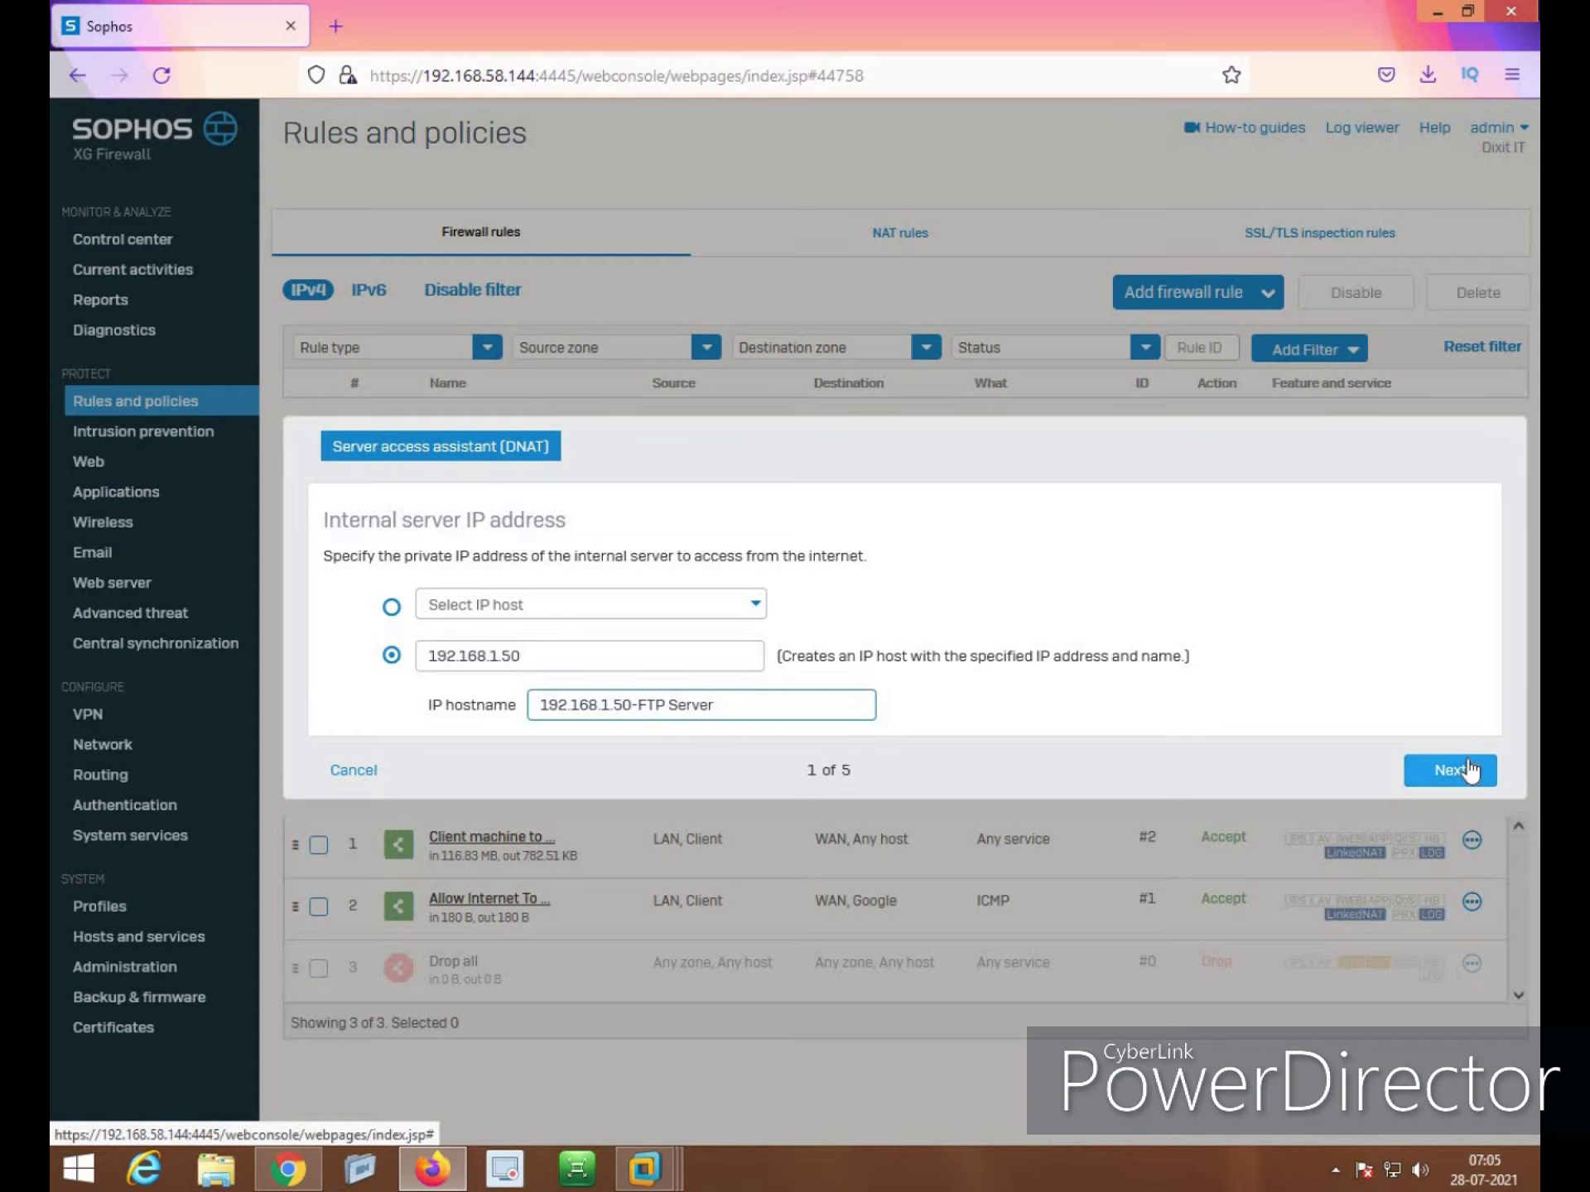
# Choose #Port2 - 192.168.58.144 as the public IP address
pyautogui.click(1445, 769)
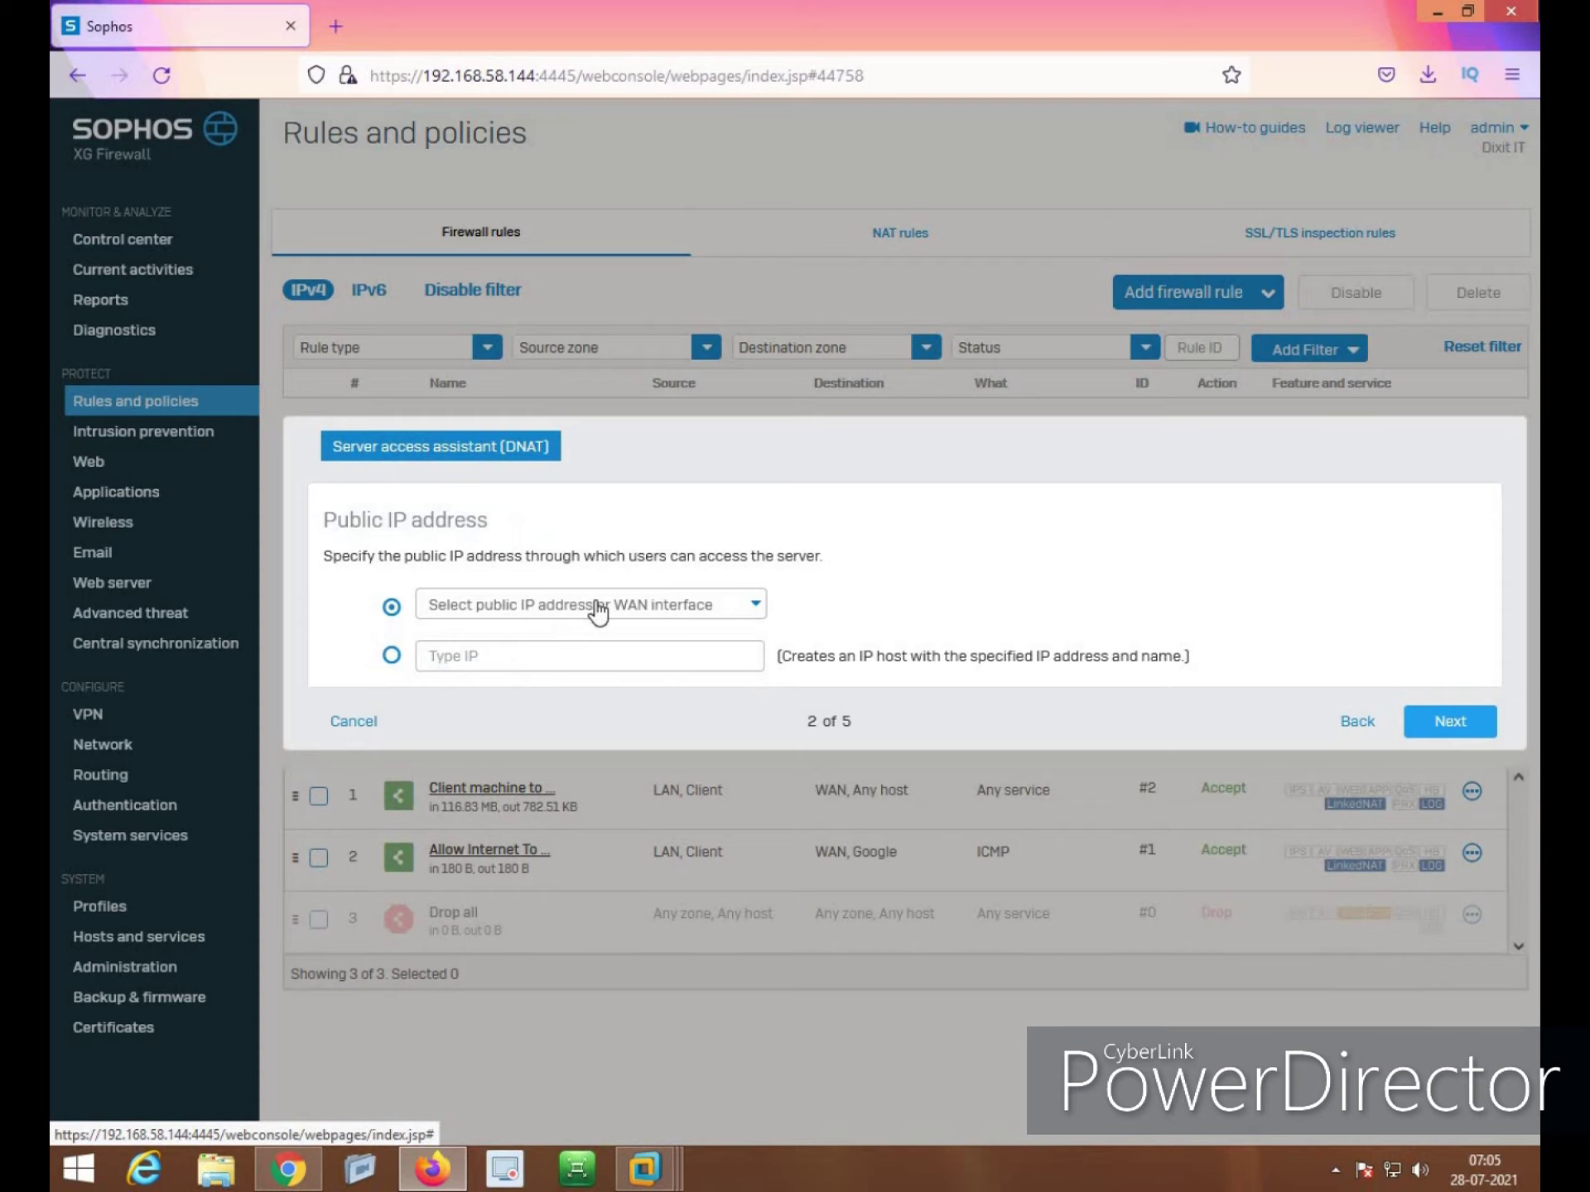
pyautogui.click(598, 610)
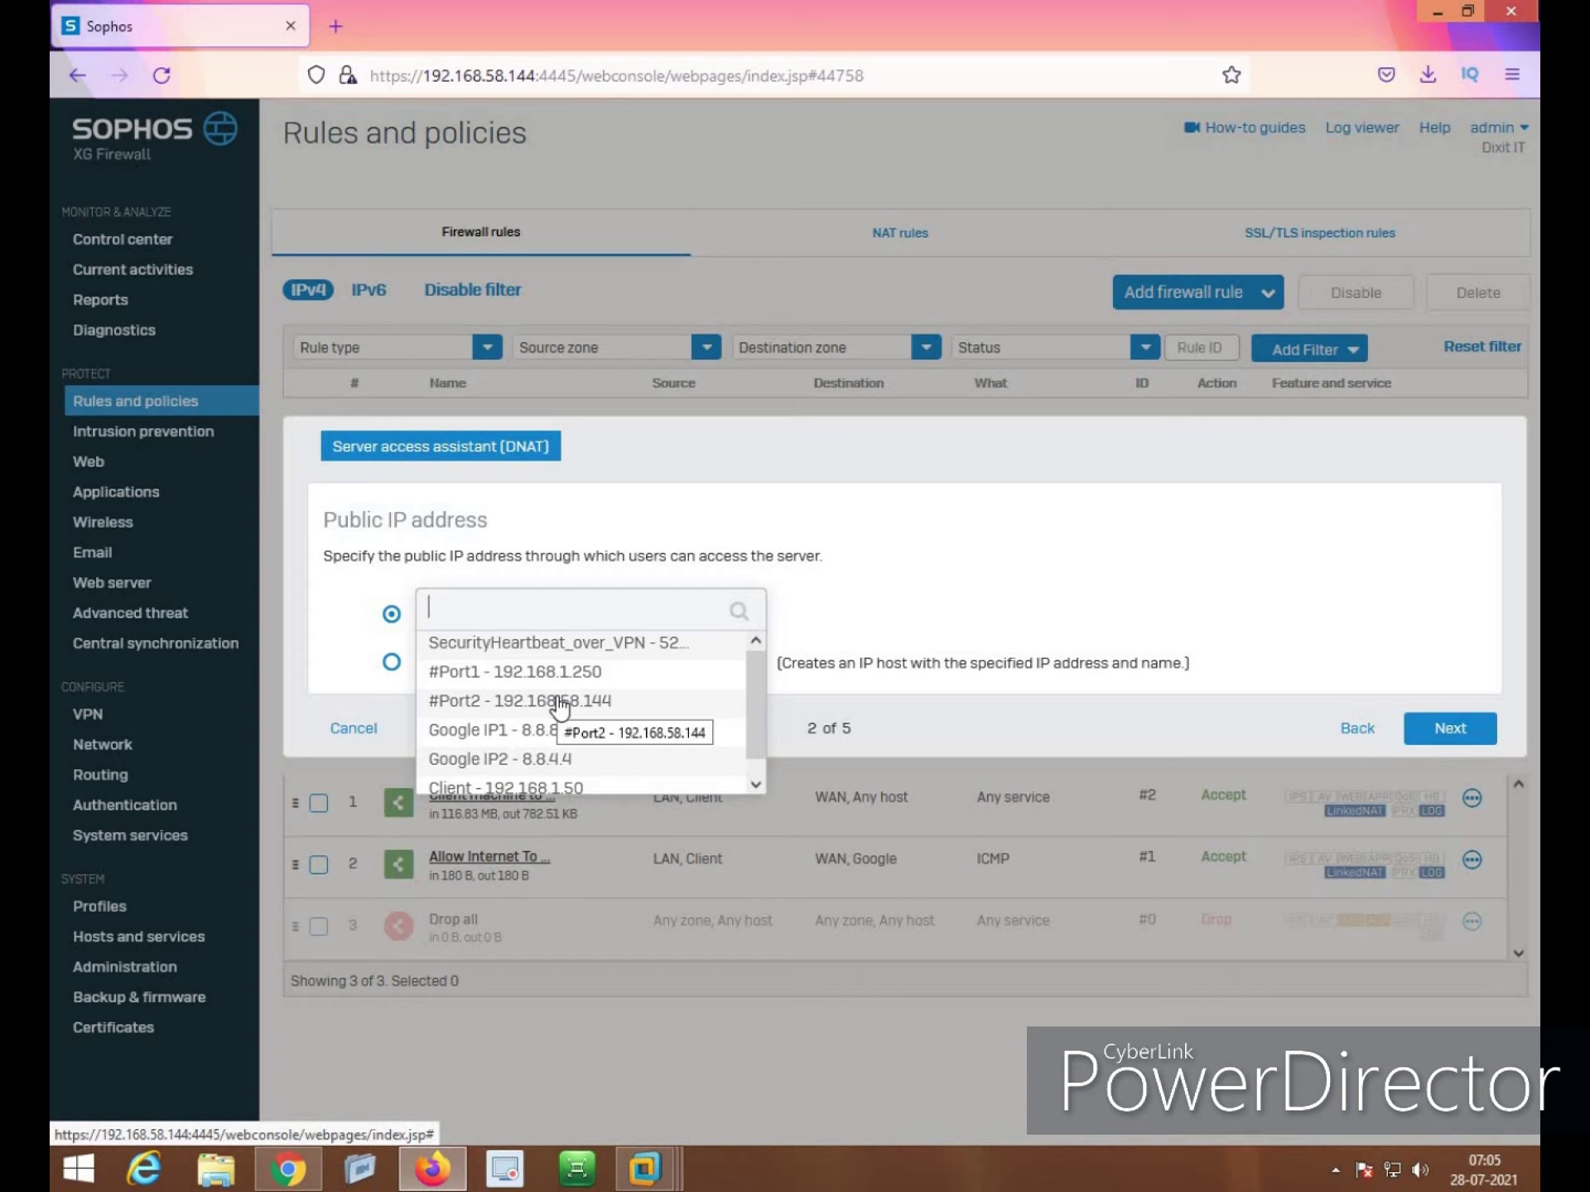
pyautogui.click(505, 704)
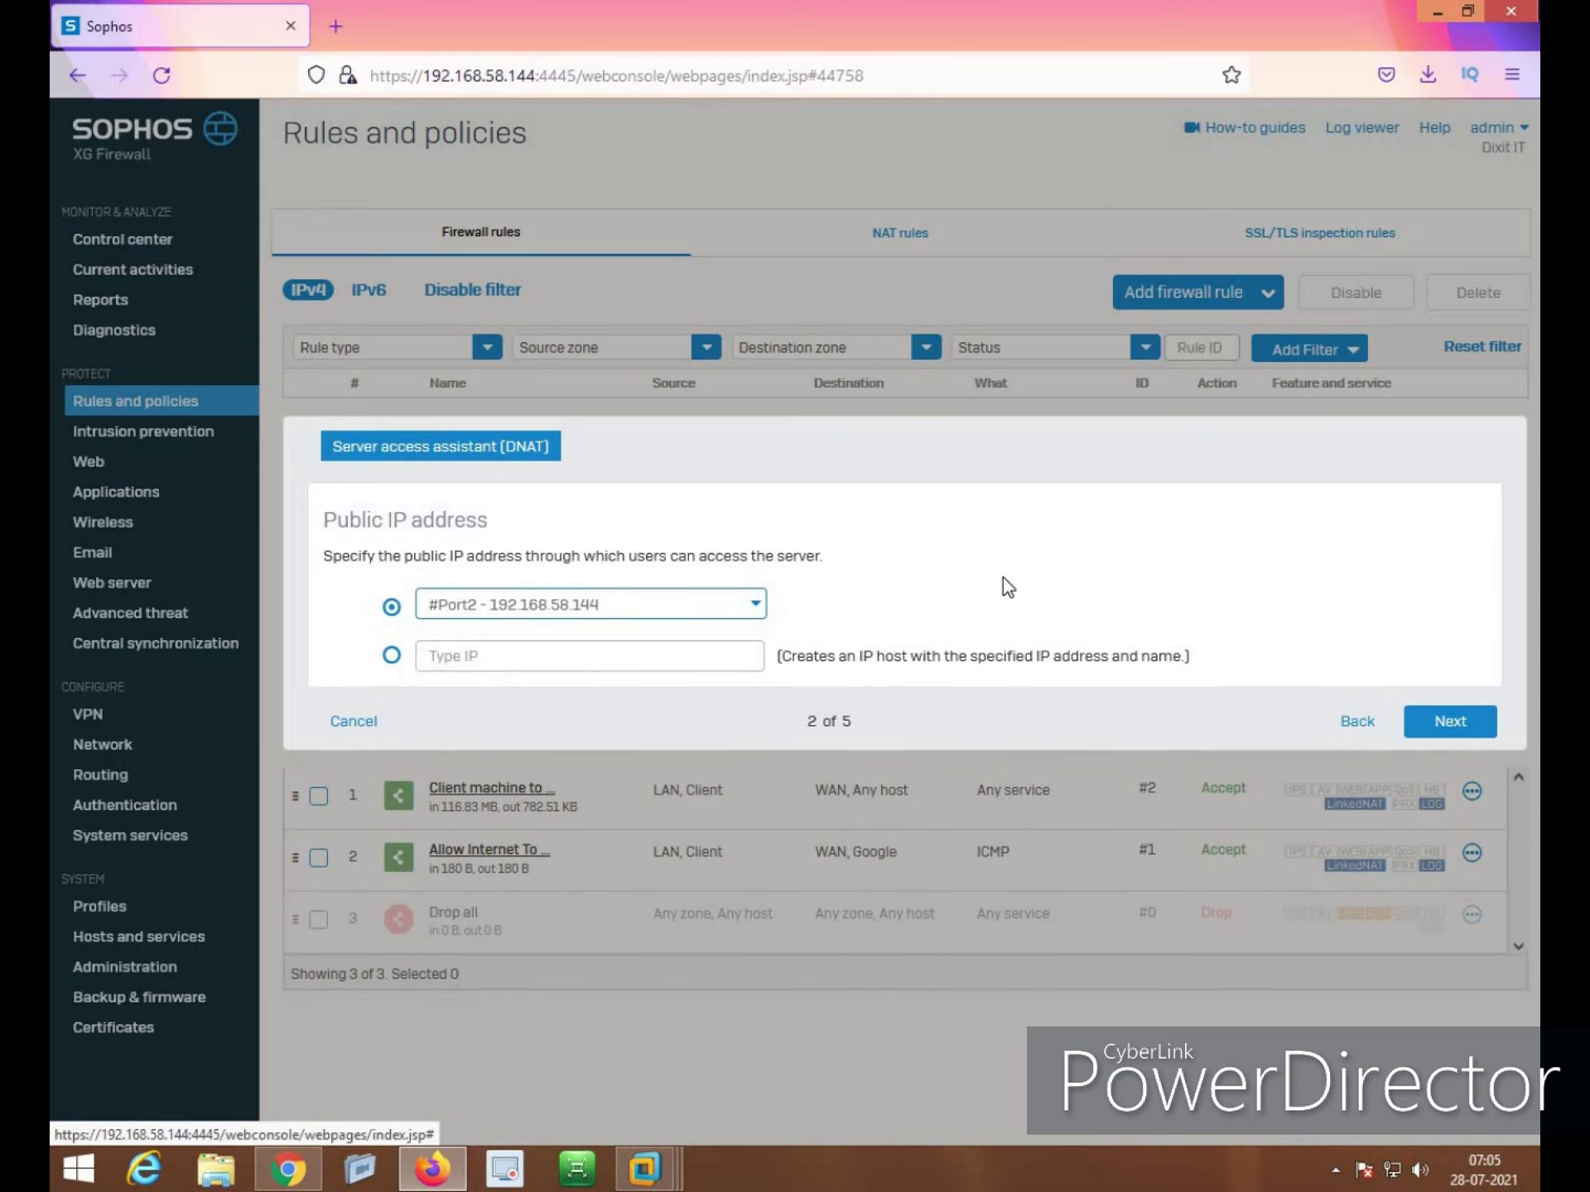
# Add FTP and ICMP as the allowed services in the DNAT assistant
pyautogui.click(1450, 721)
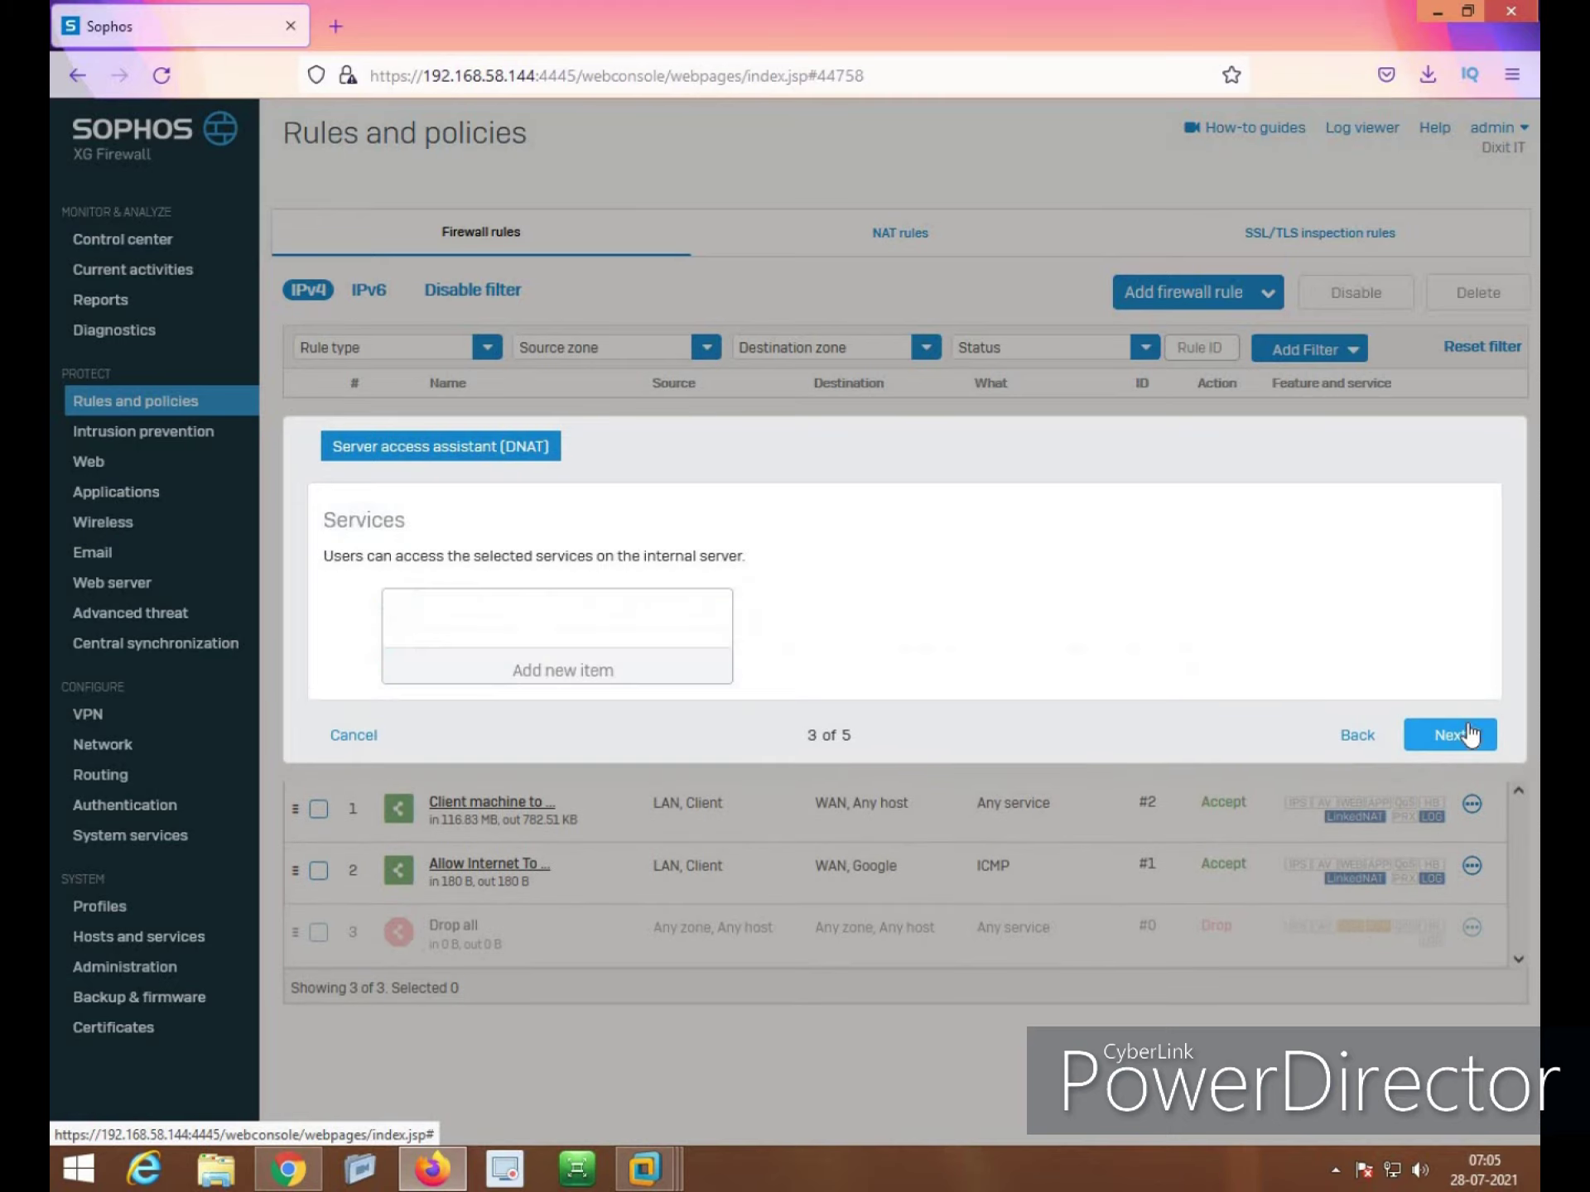
pyautogui.click(550, 662)
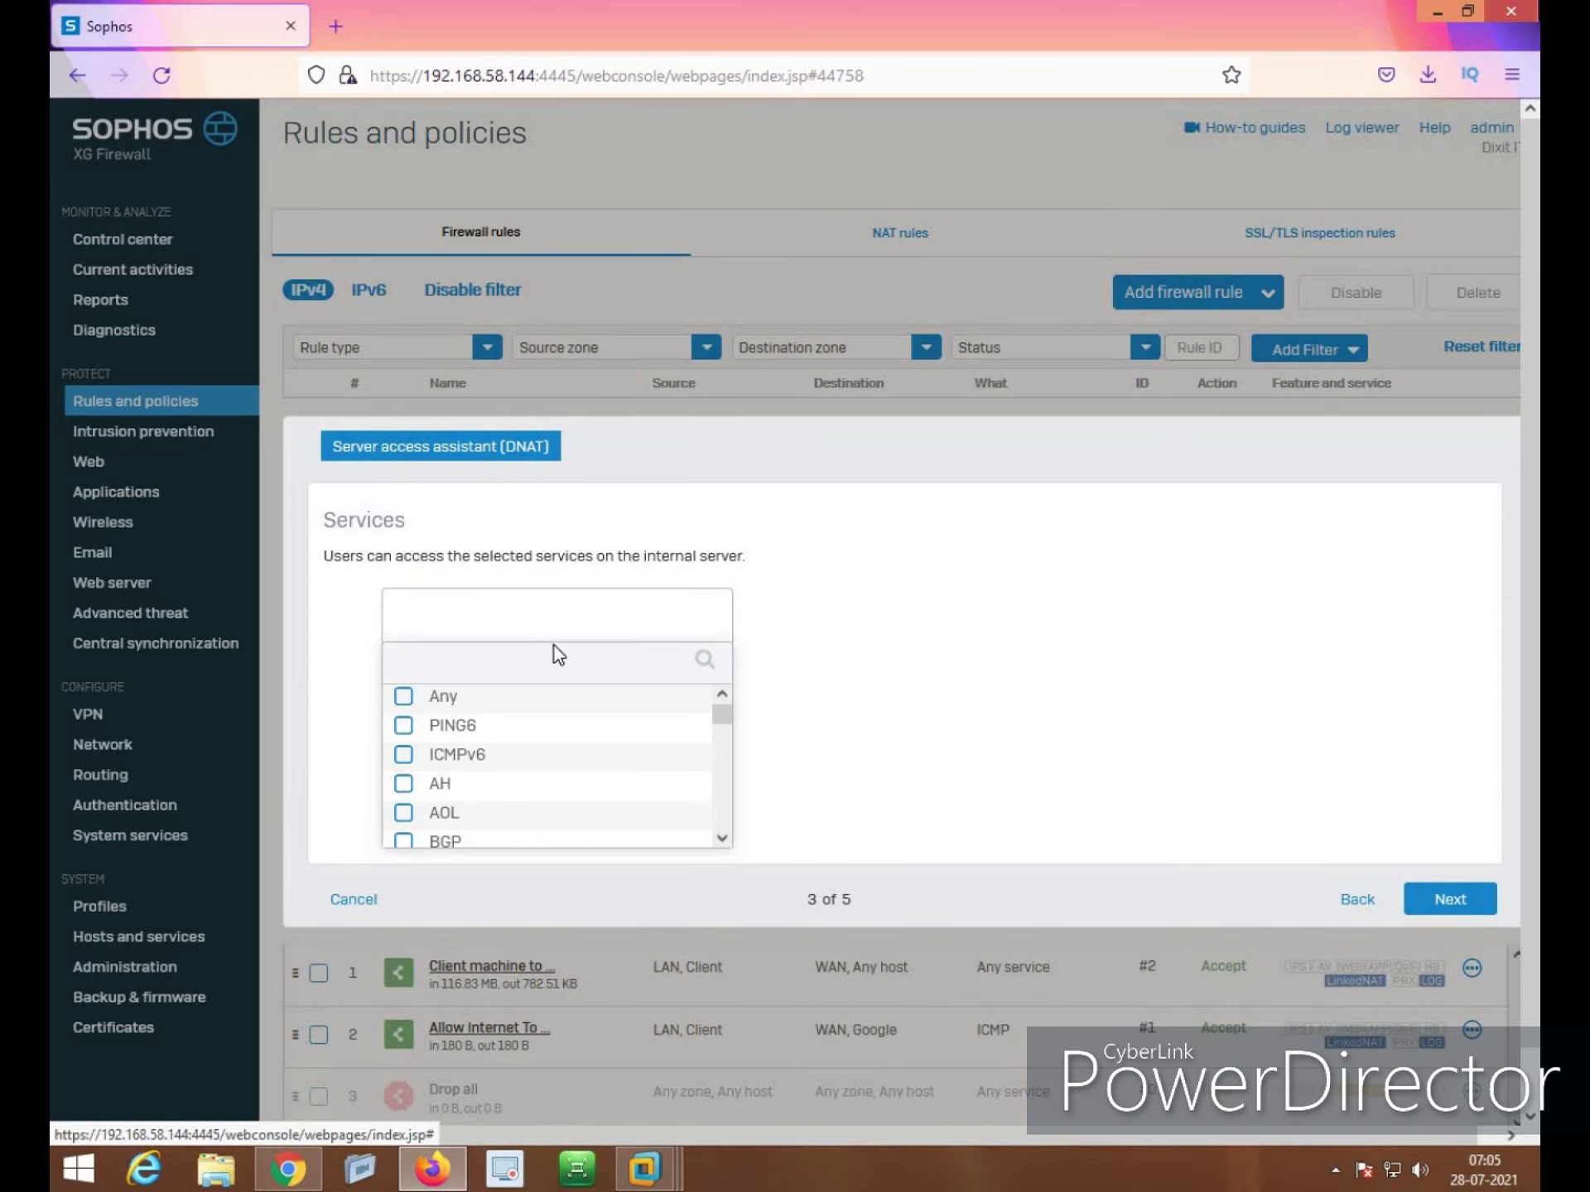
pyautogui.write('ftp')
pyautogui.click(403, 726)
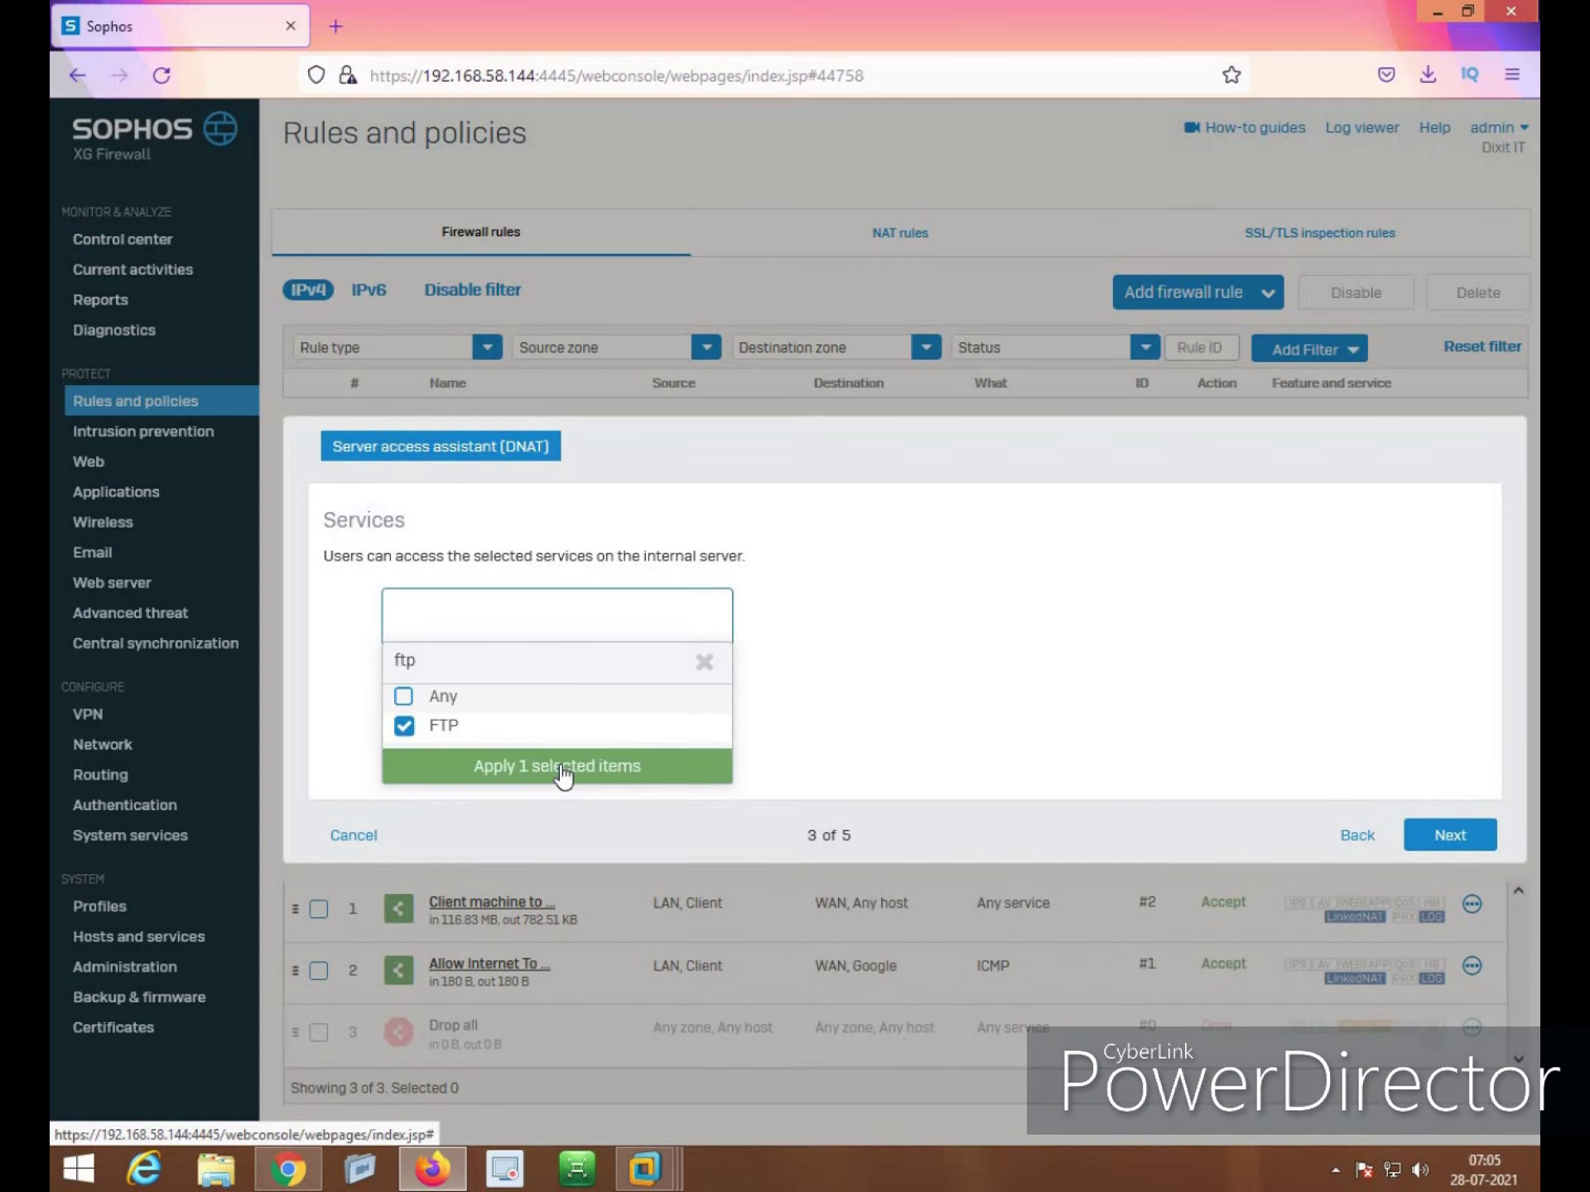
pyautogui.click(561, 769)
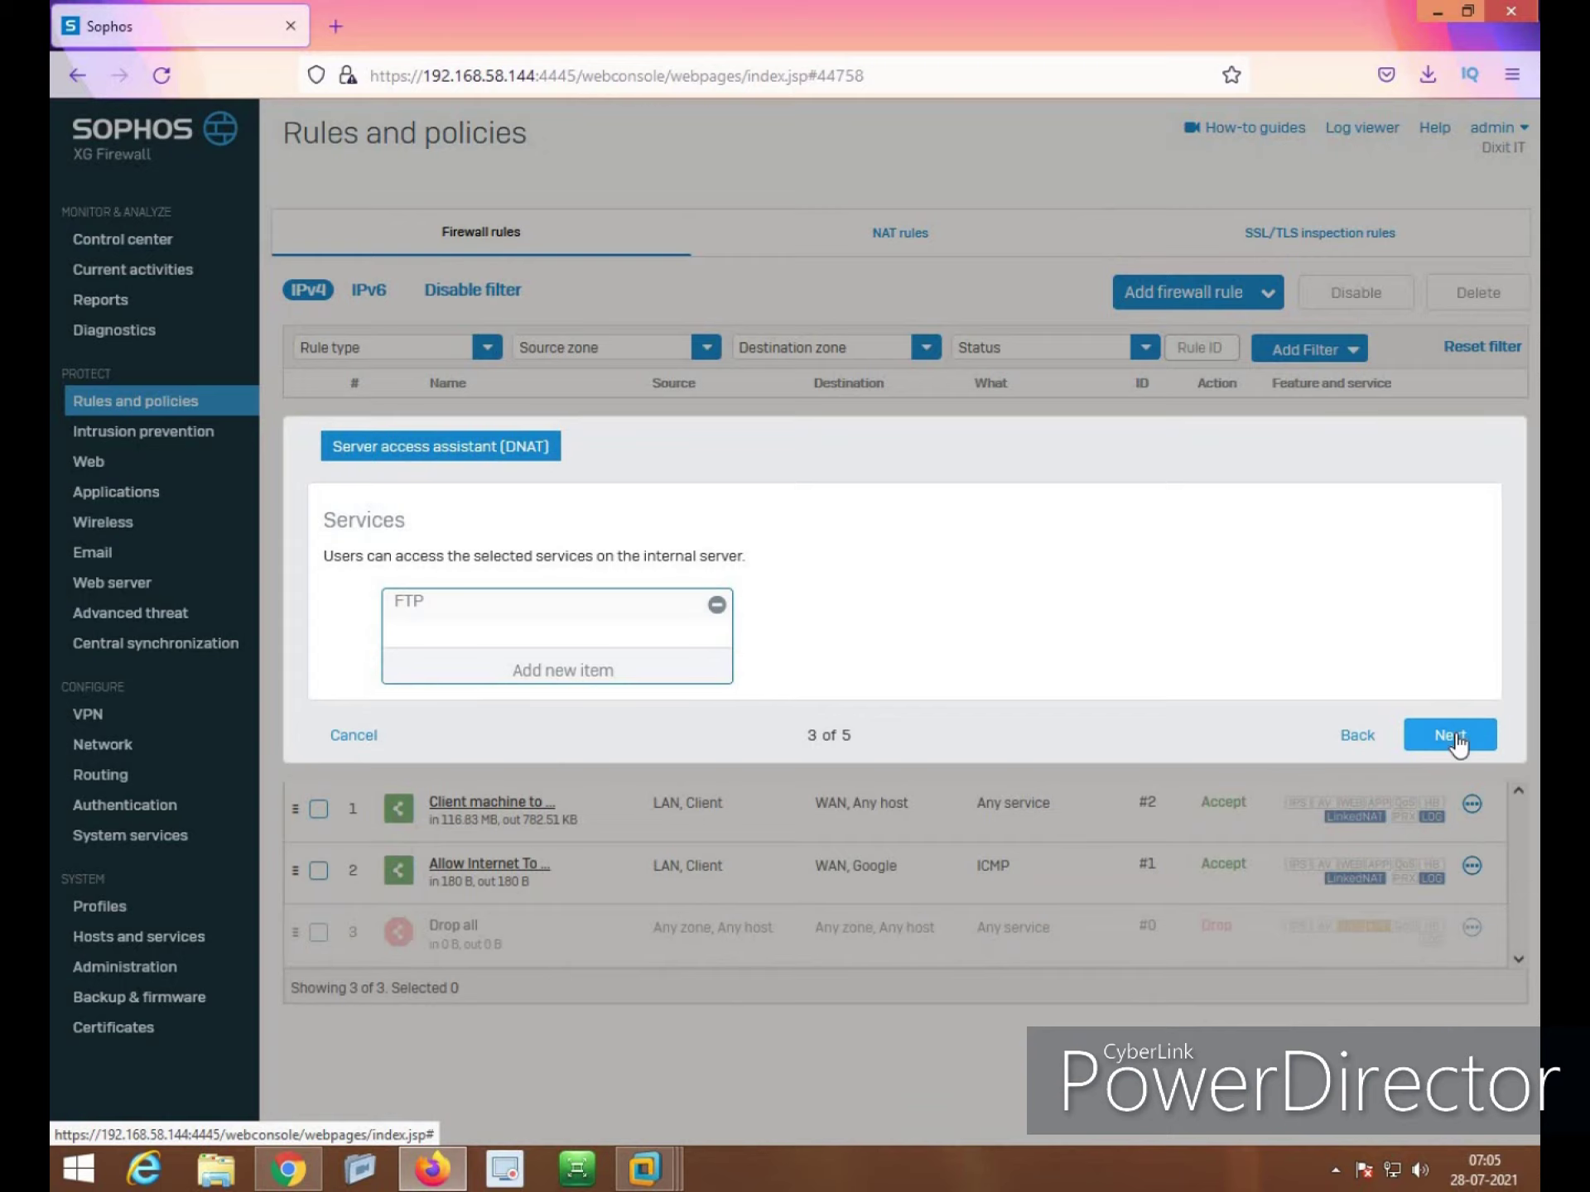
pyautogui.click(598, 678)
pyautogui.write('icmp')
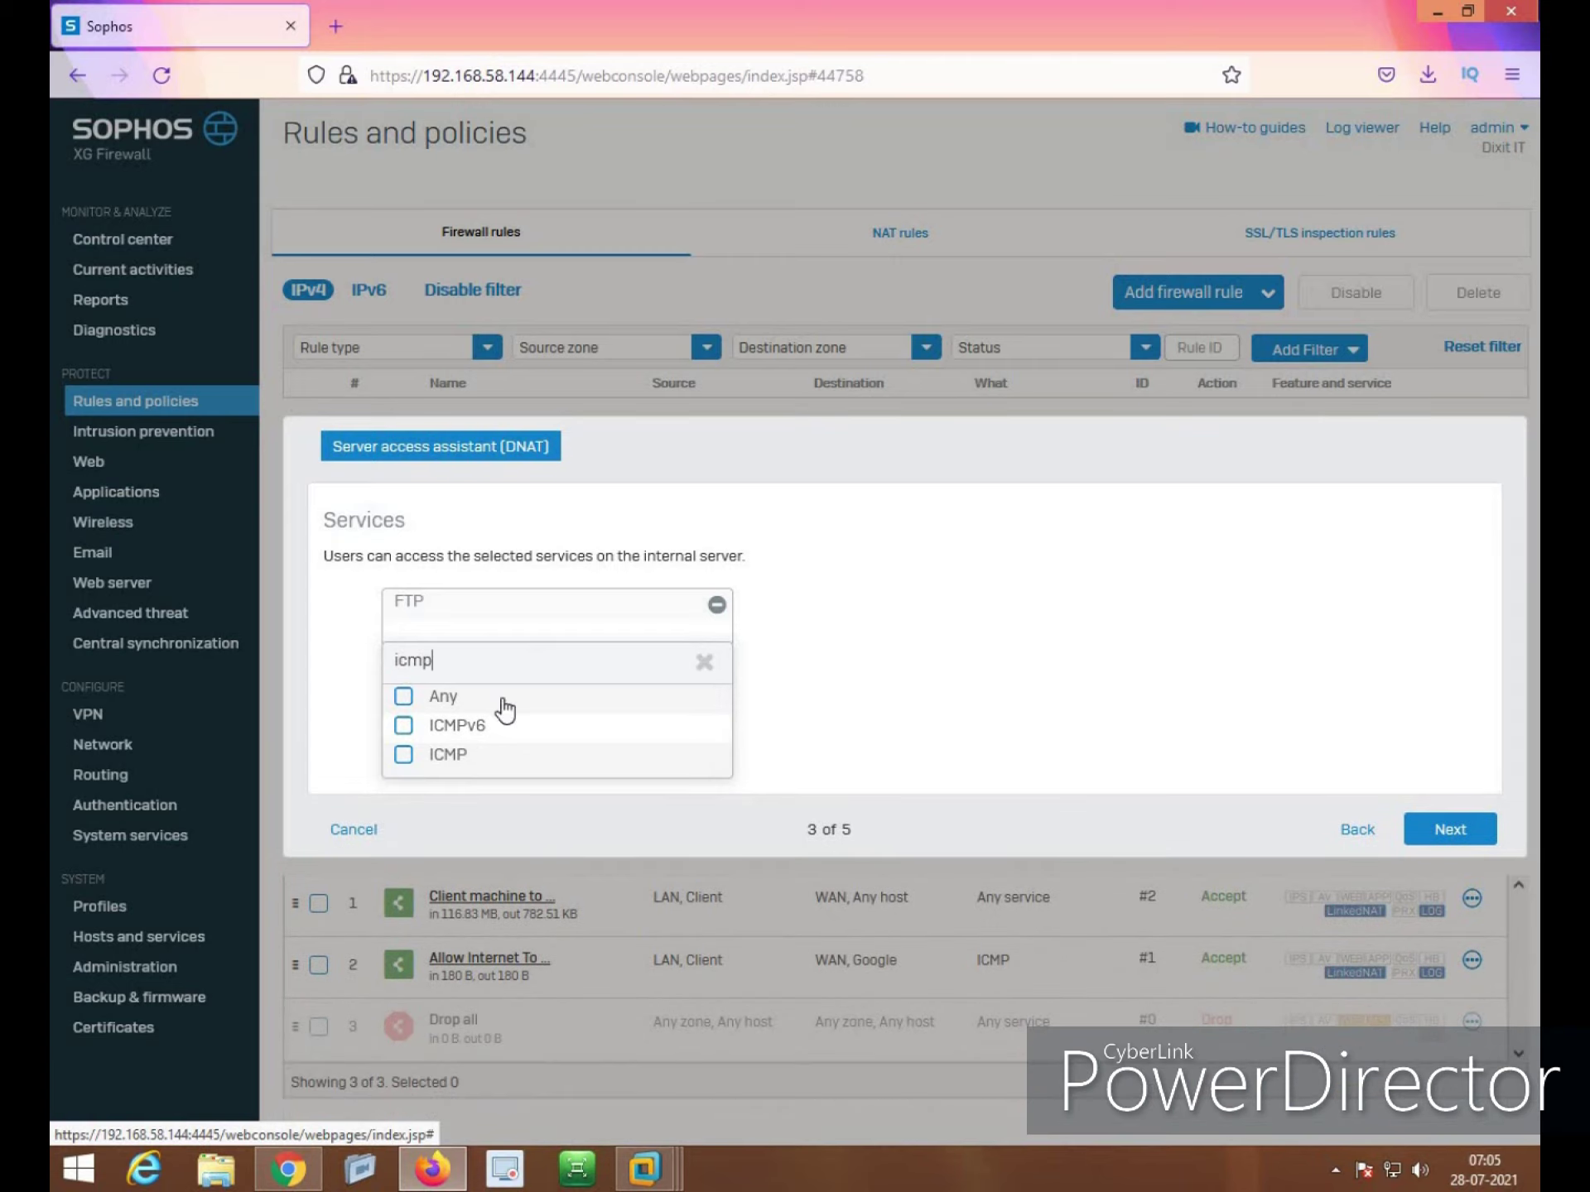
pyautogui.click(427, 756)
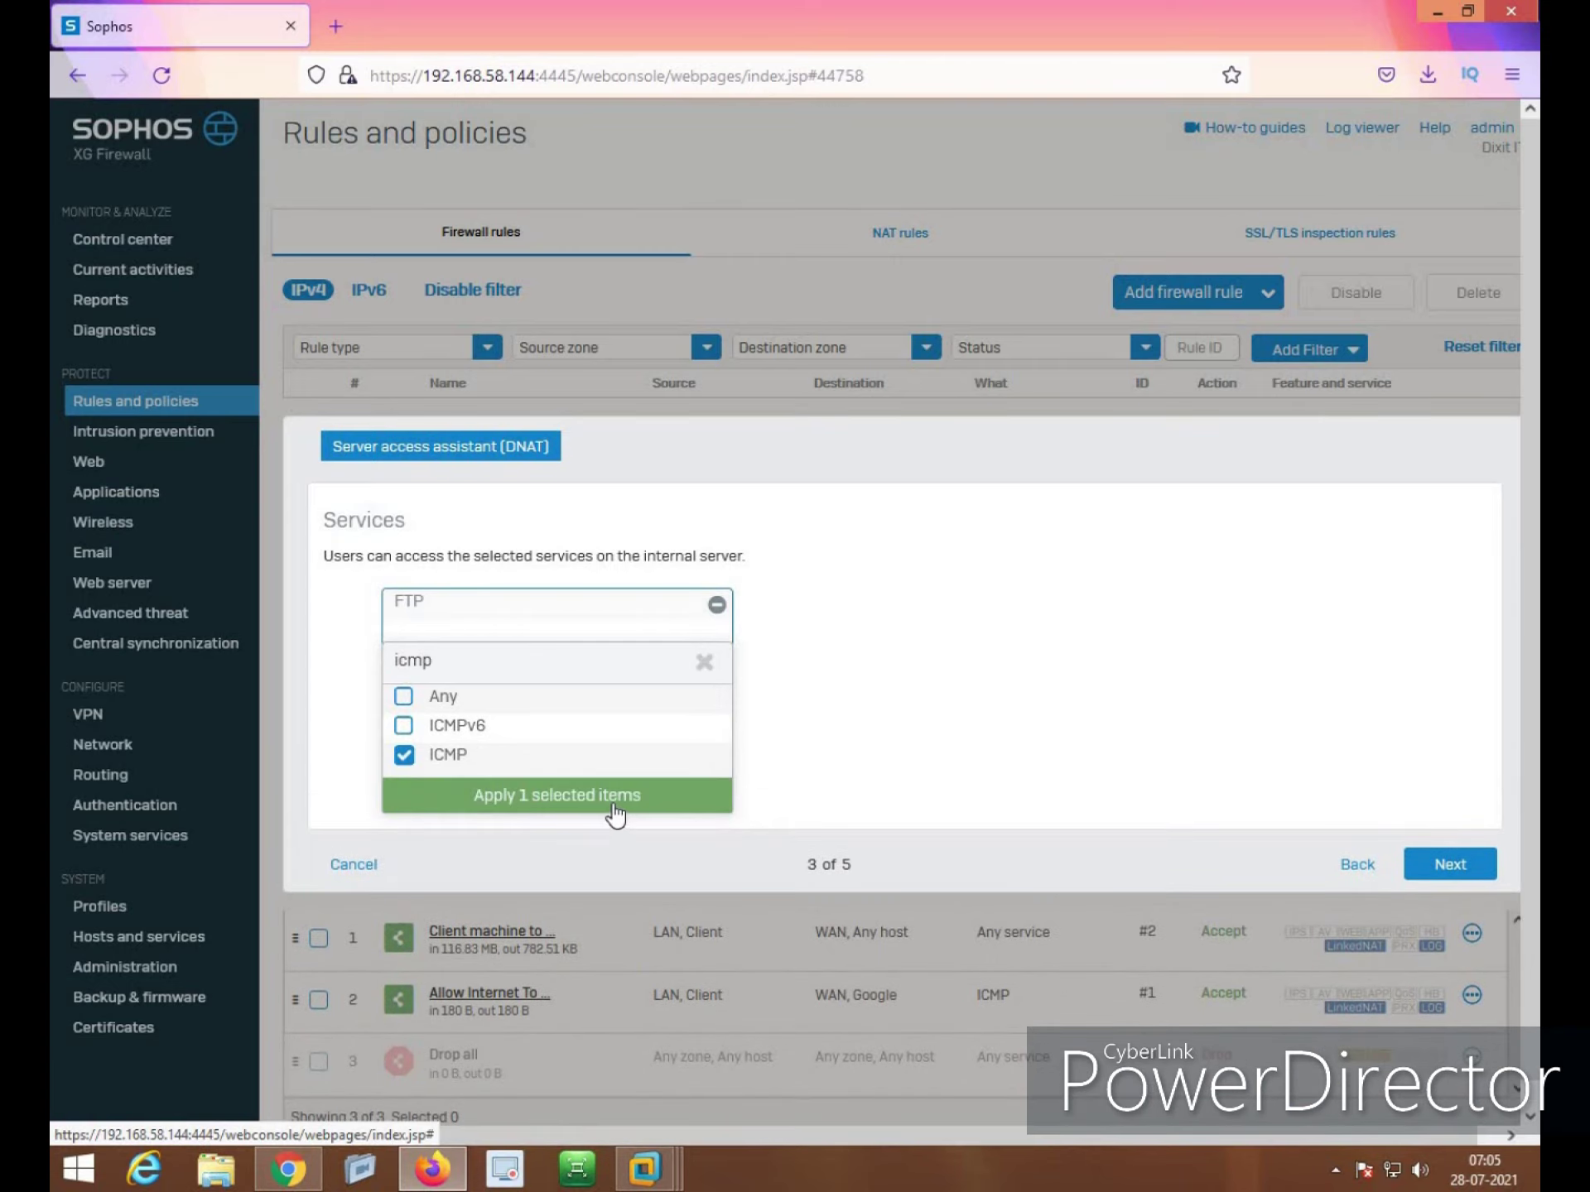
pyautogui.click(617, 802)
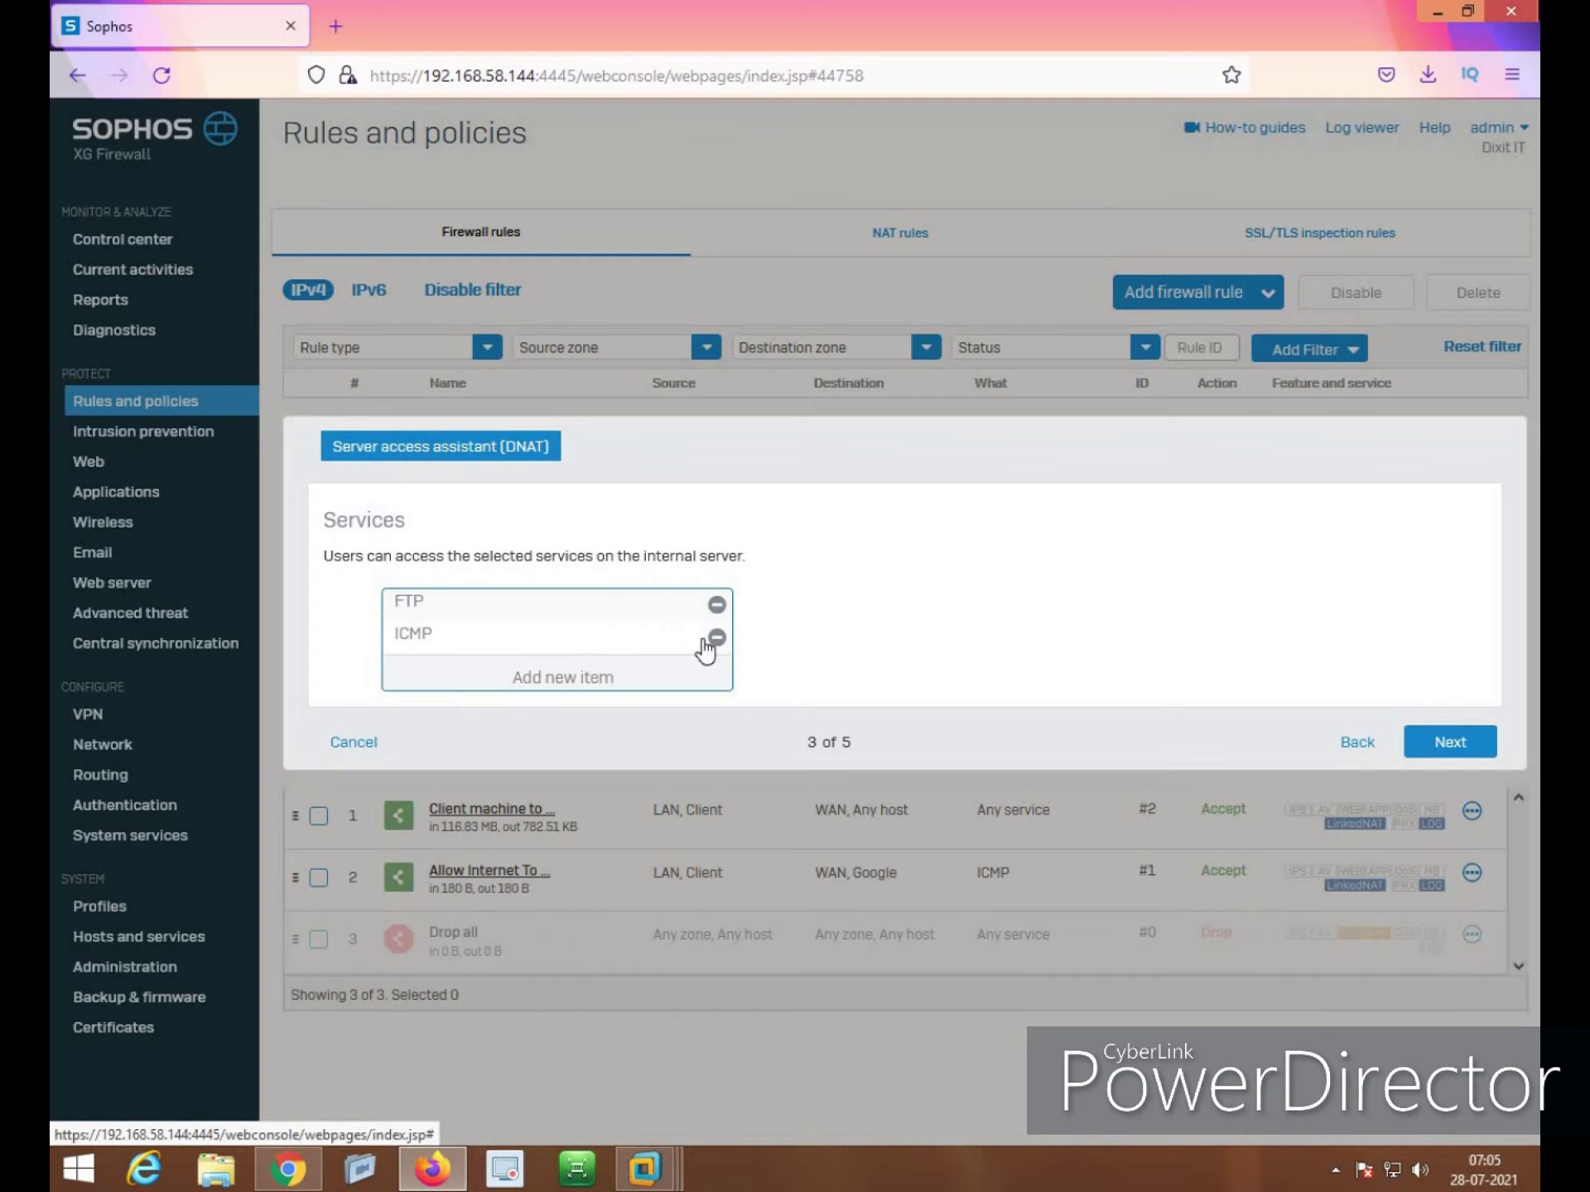
pyautogui.click(1412, 740)
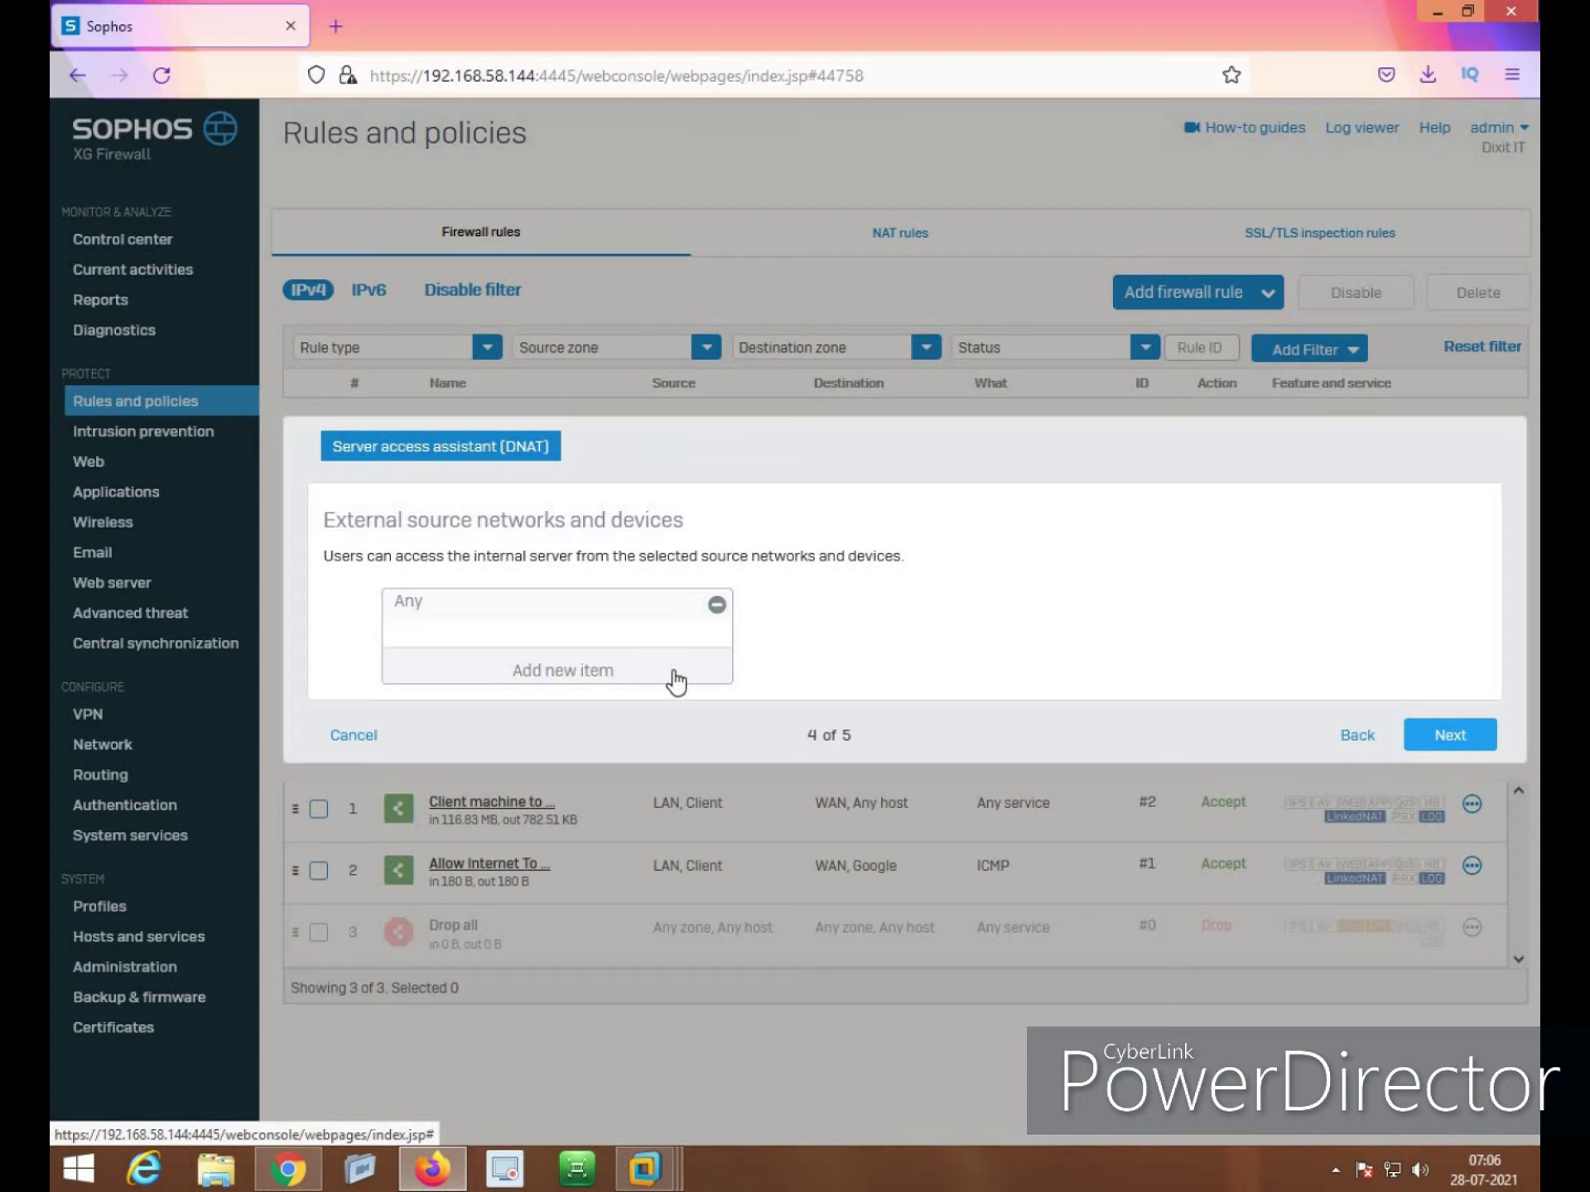
# Review the DNAT summary and save to create the NAT and firewall rules
pyautogui.click(1449, 735)
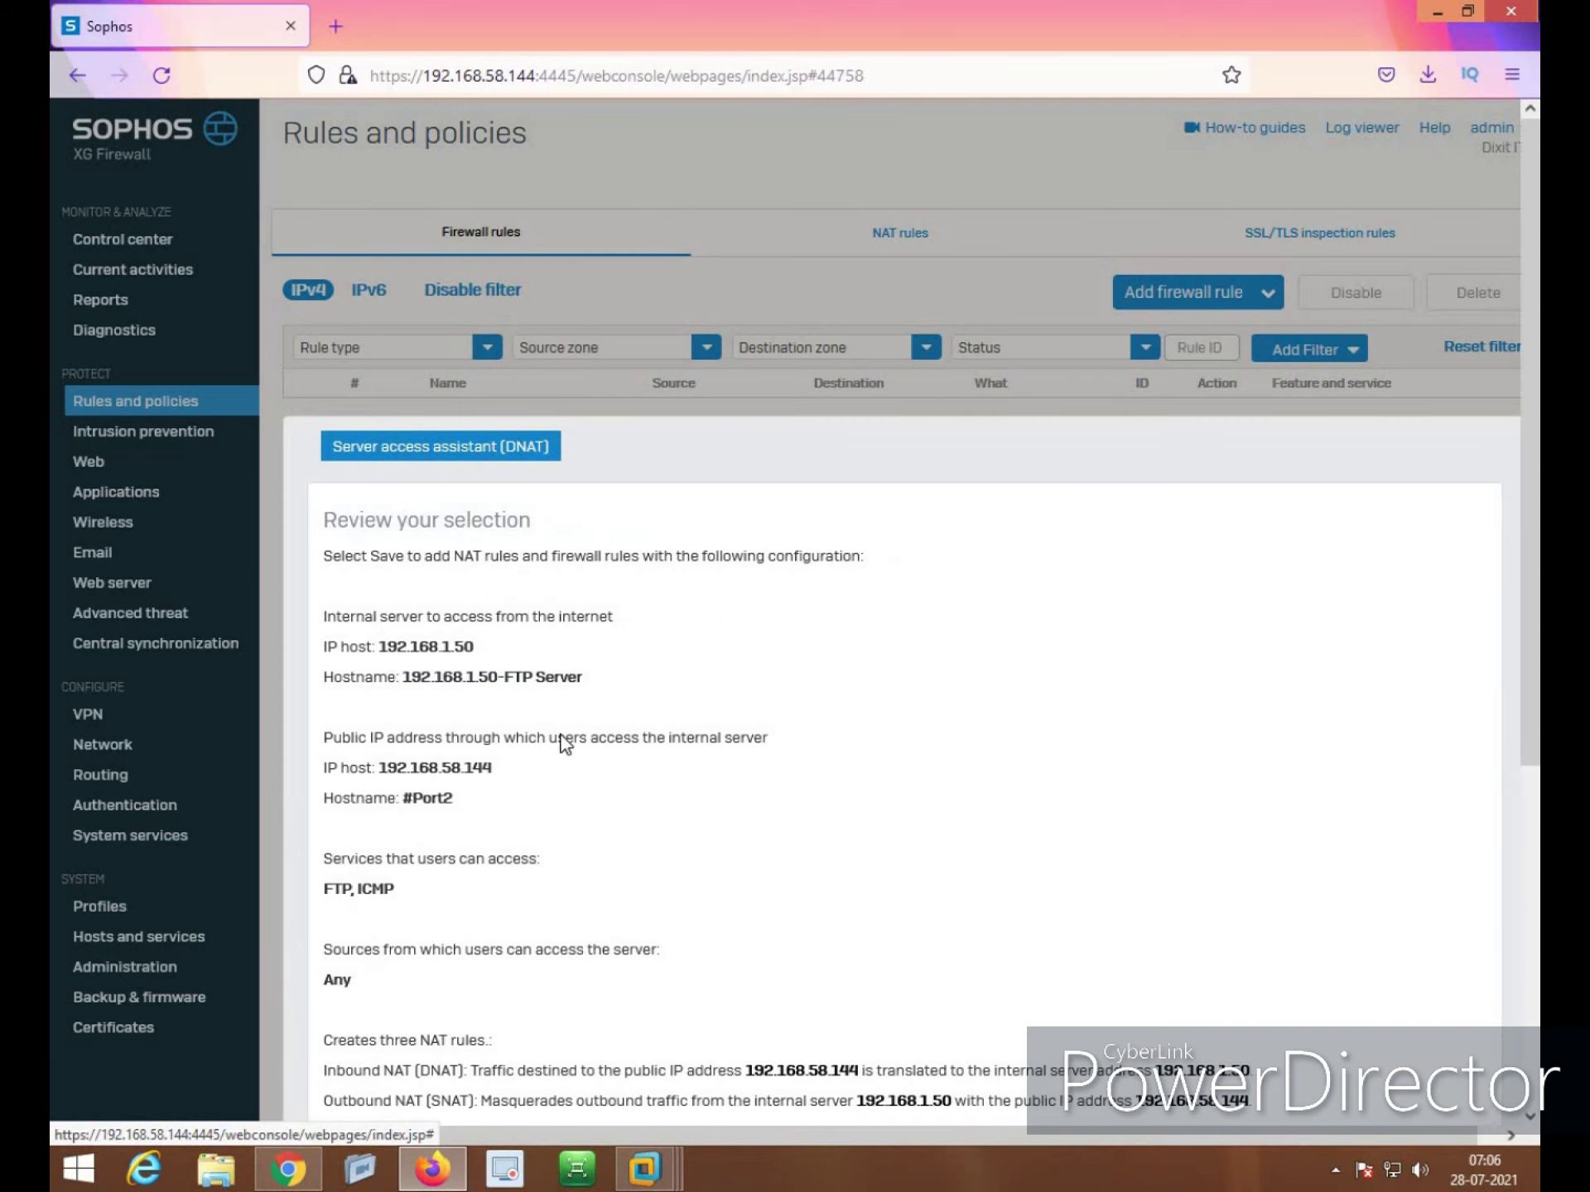
pyautogui.scroll(-3, 751, 621)
pyautogui.scroll(-1, 750, 619)
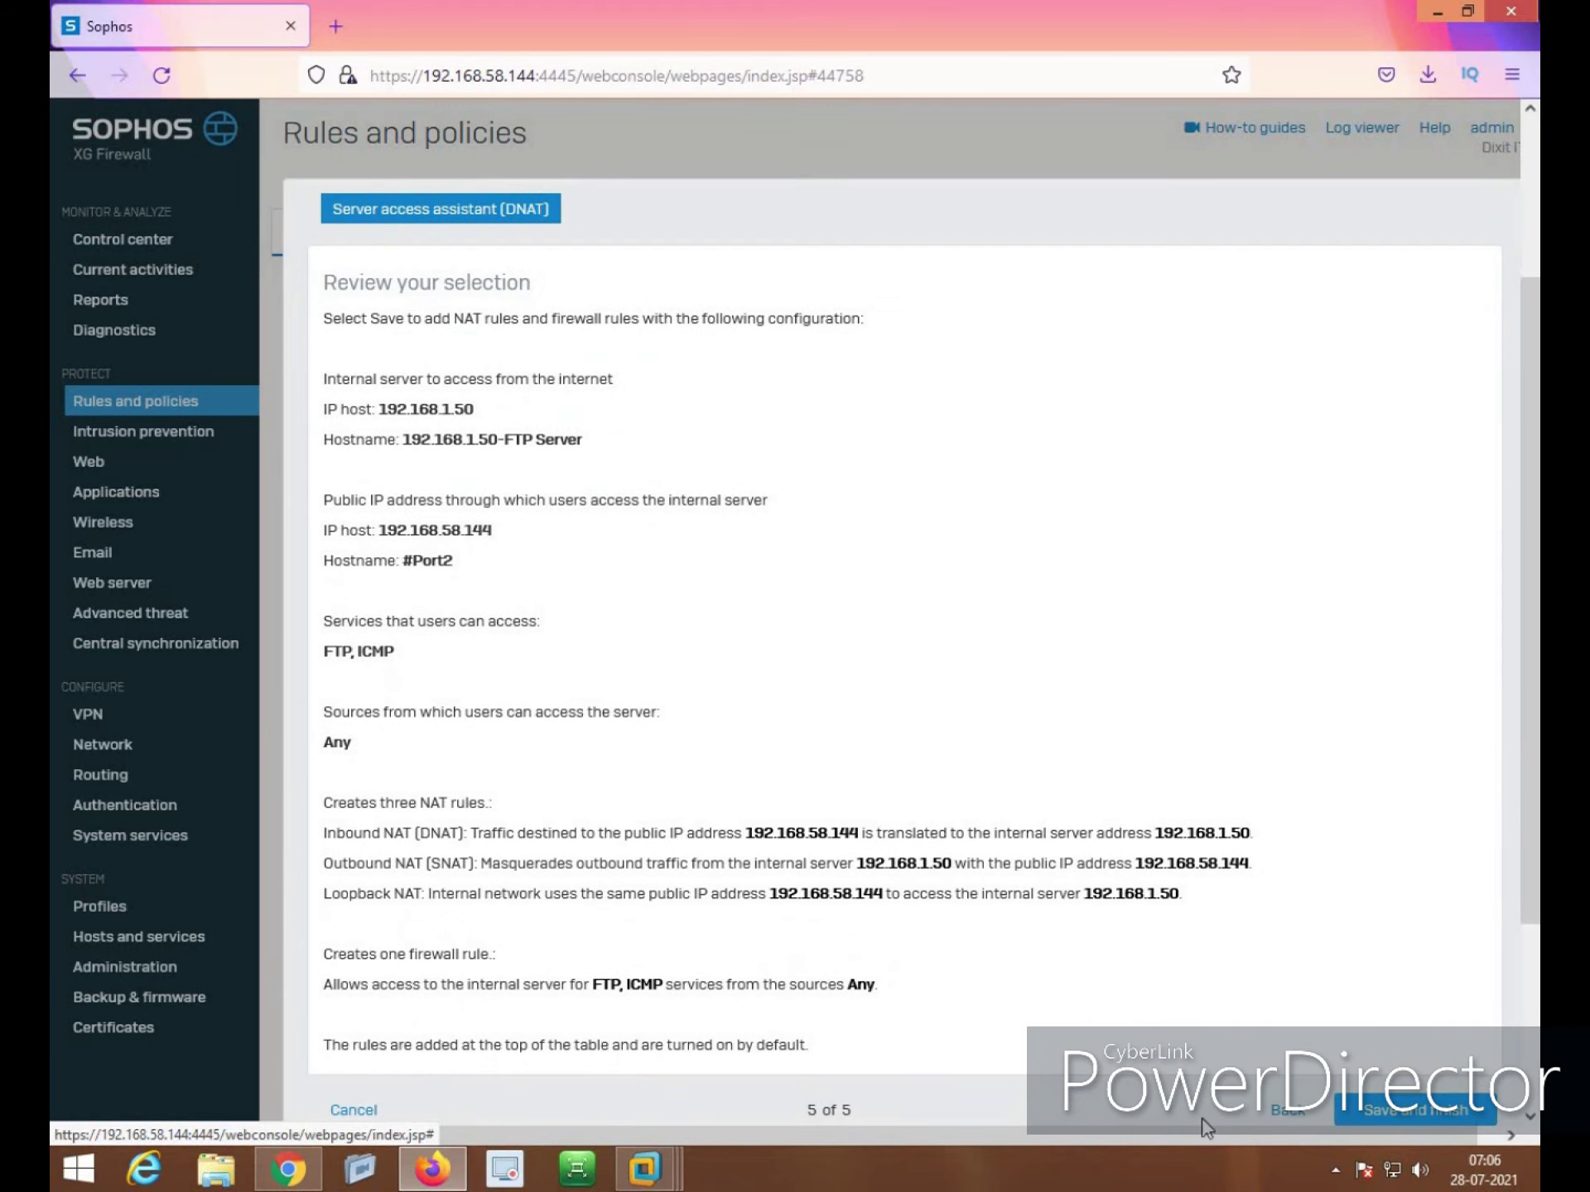
pyautogui.click(1378, 1111)
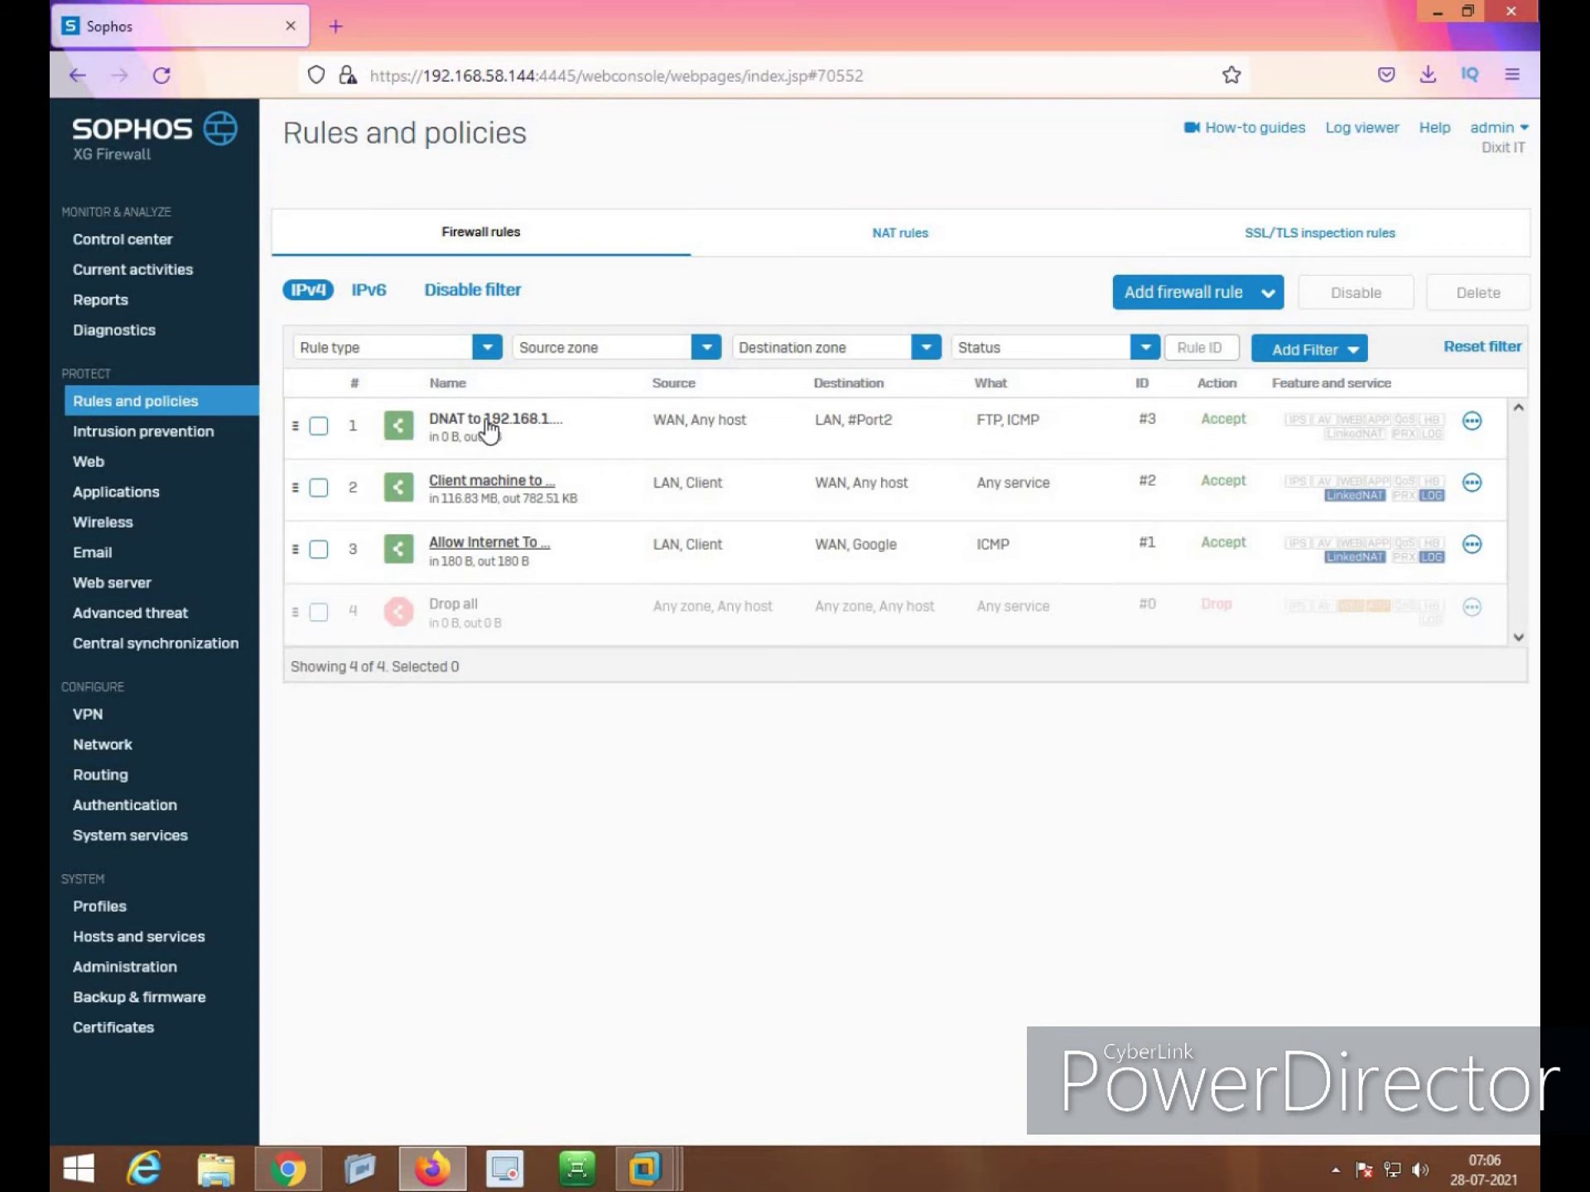
# Tick Log firewall traffic on the DNAT to 192.168.1.50-FTP Server rule and save
pyautogui.click(485, 419)
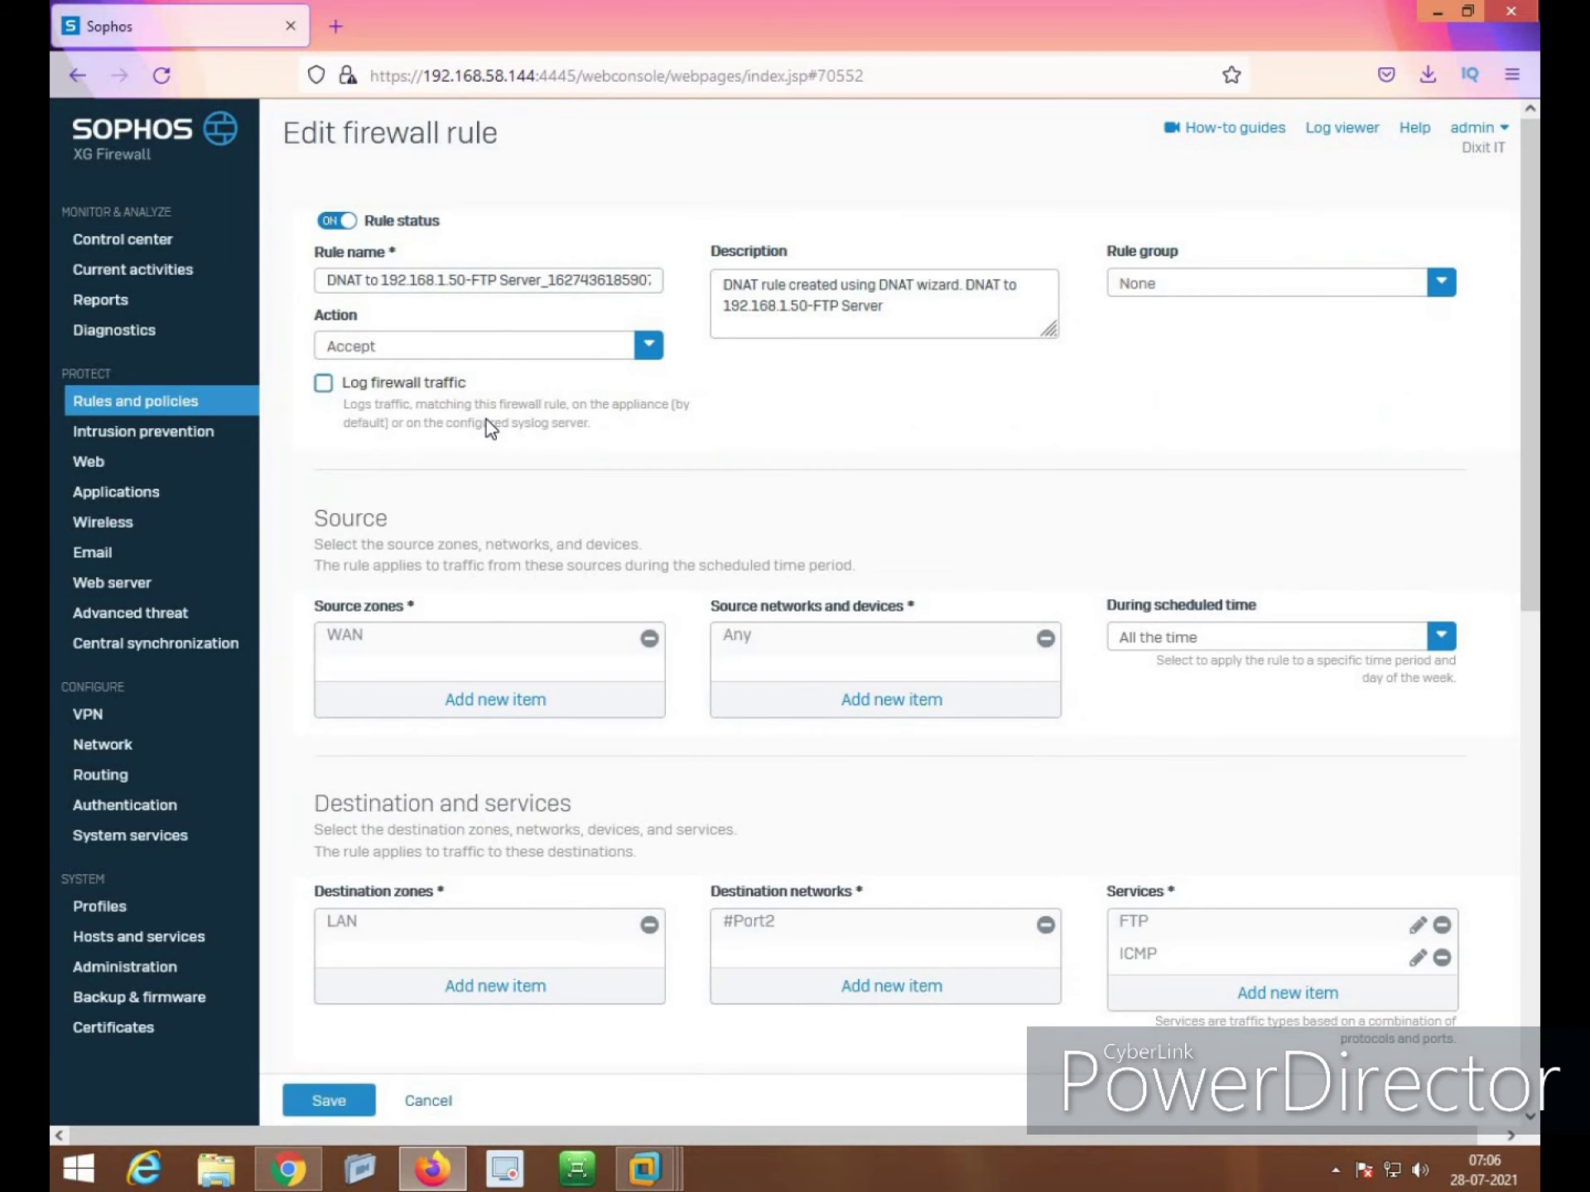
pyautogui.click(323, 384)
pyautogui.scroll(-10, 400, 395)
pyautogui.click(336, 1107)
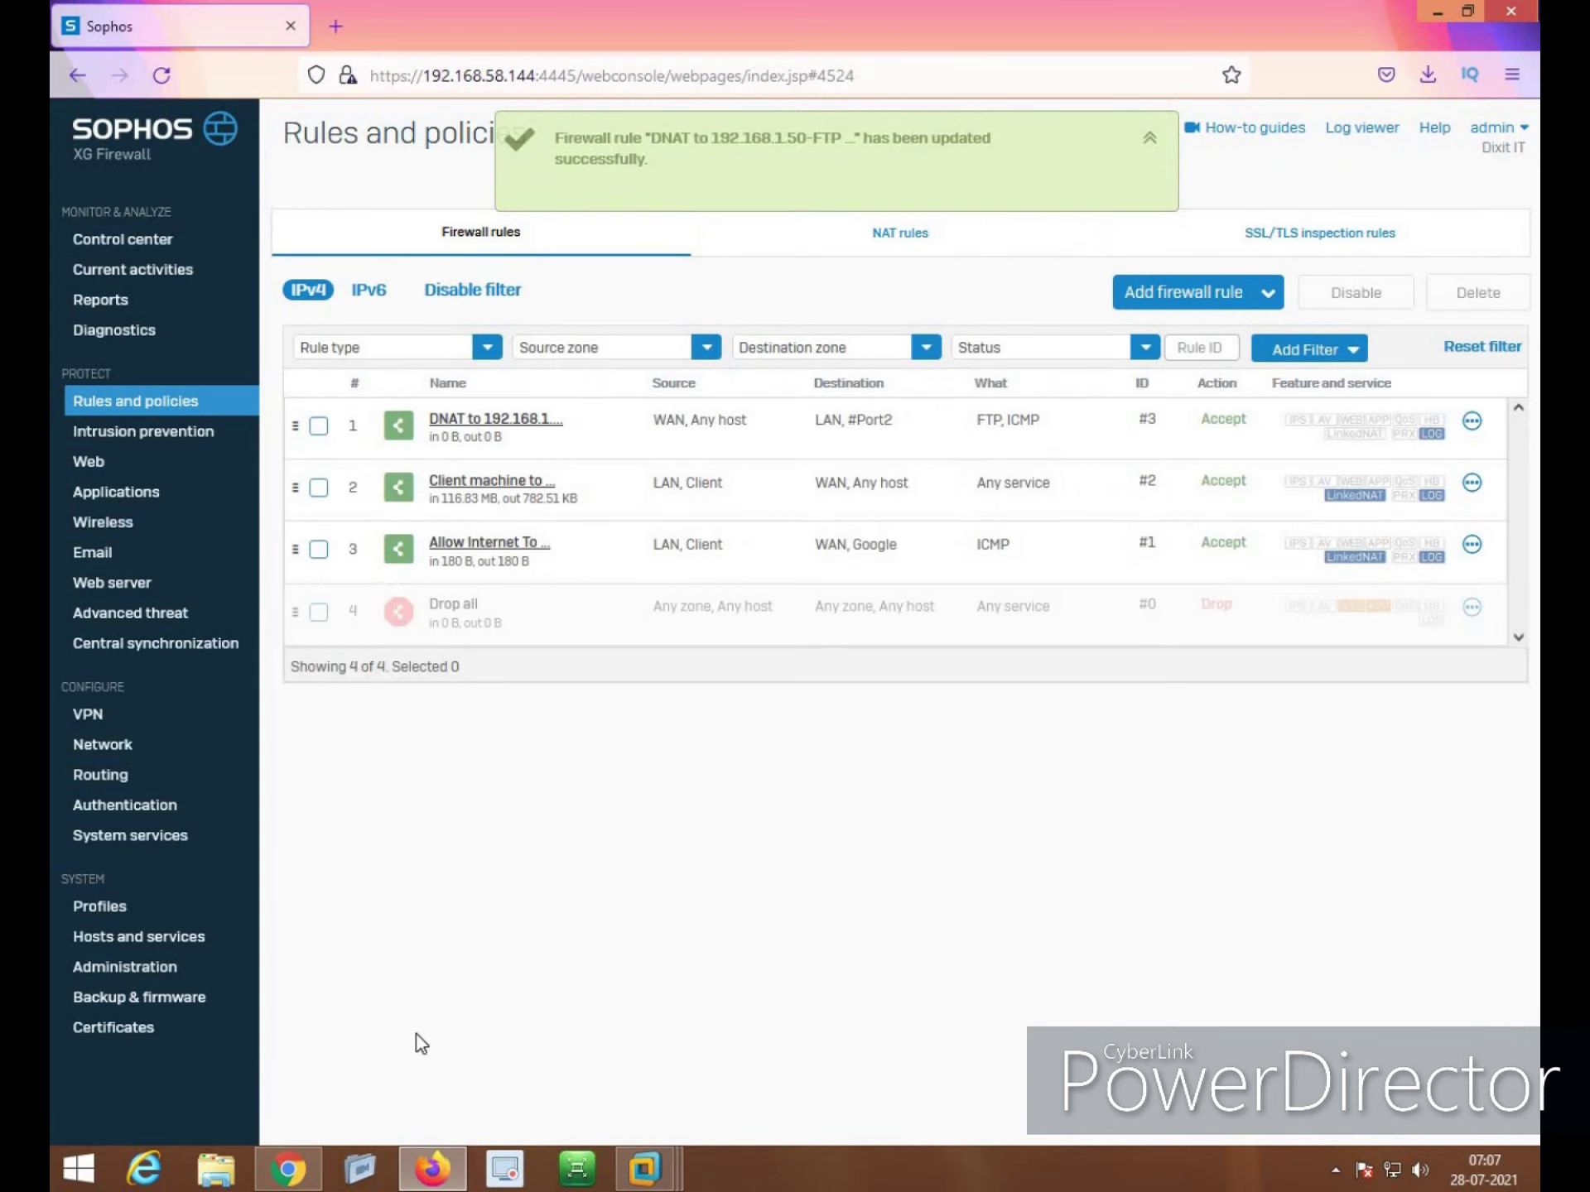
# In a new File Explorer window, browse to ftp://192.168.58.144
pyautogui.press('super+e')
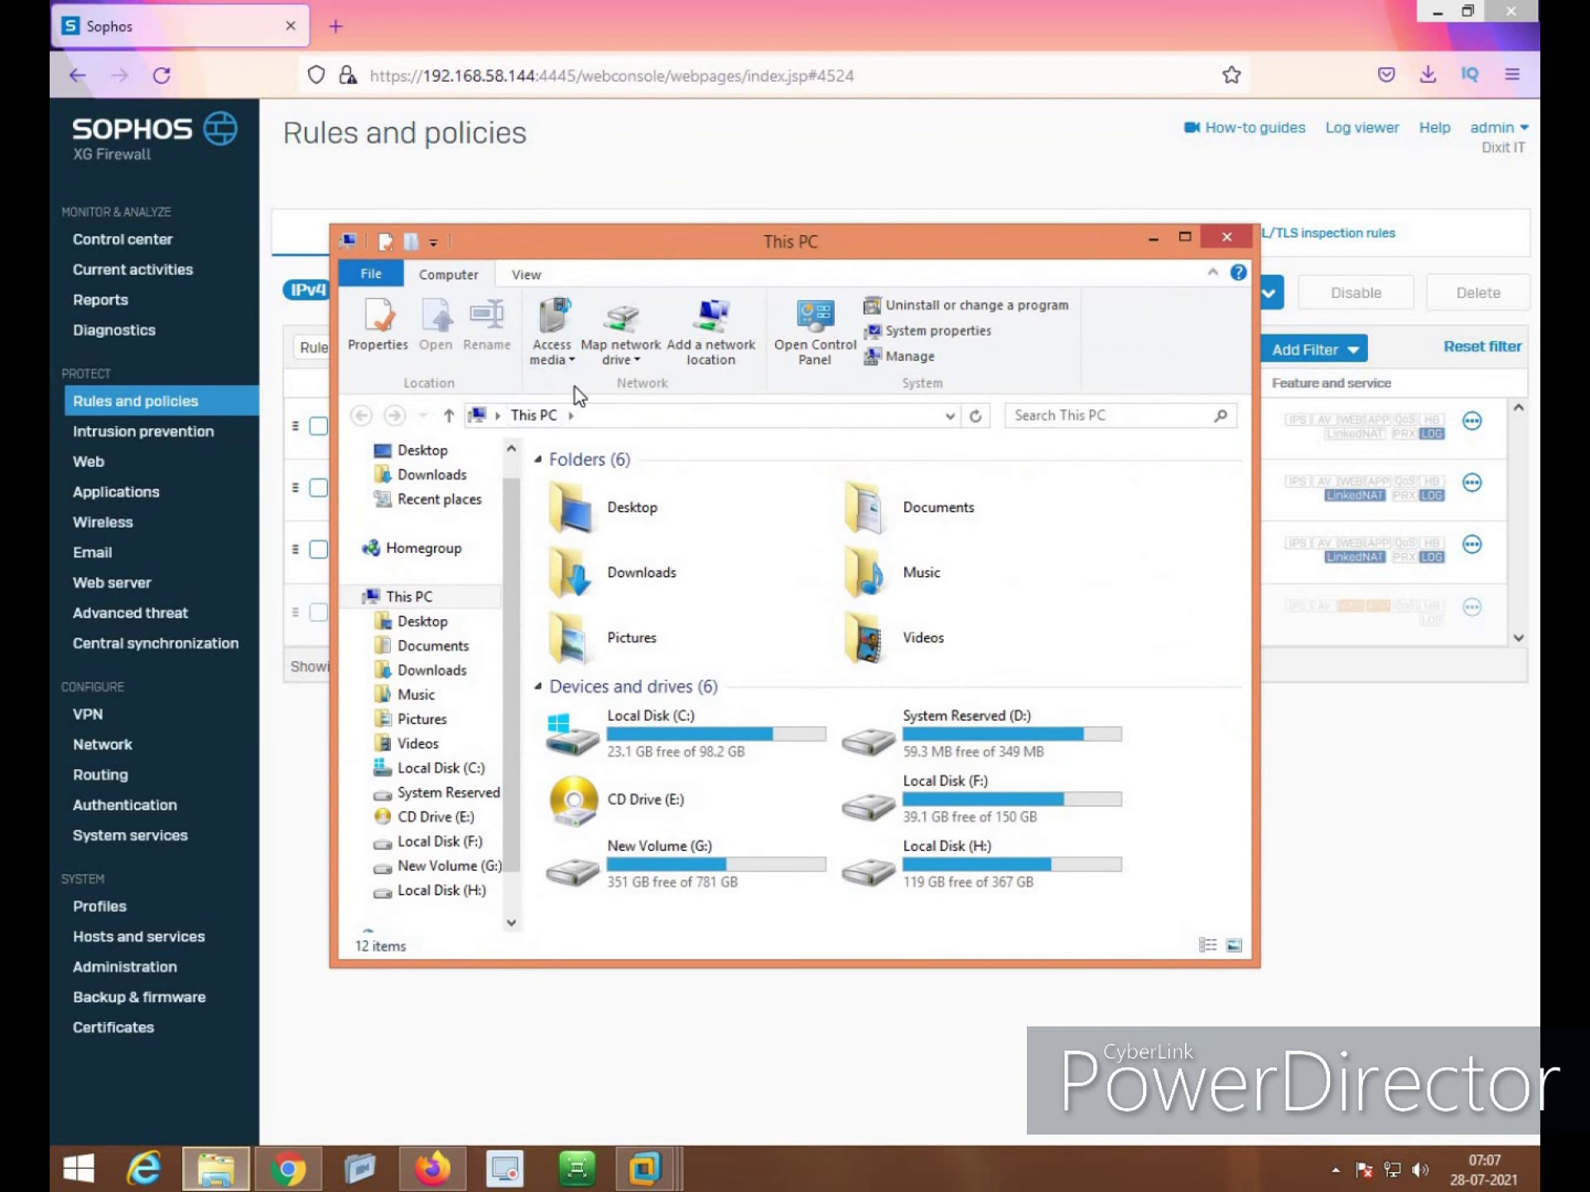
pyautogui.click(721, 416)
pyautogui.write('ftp://')
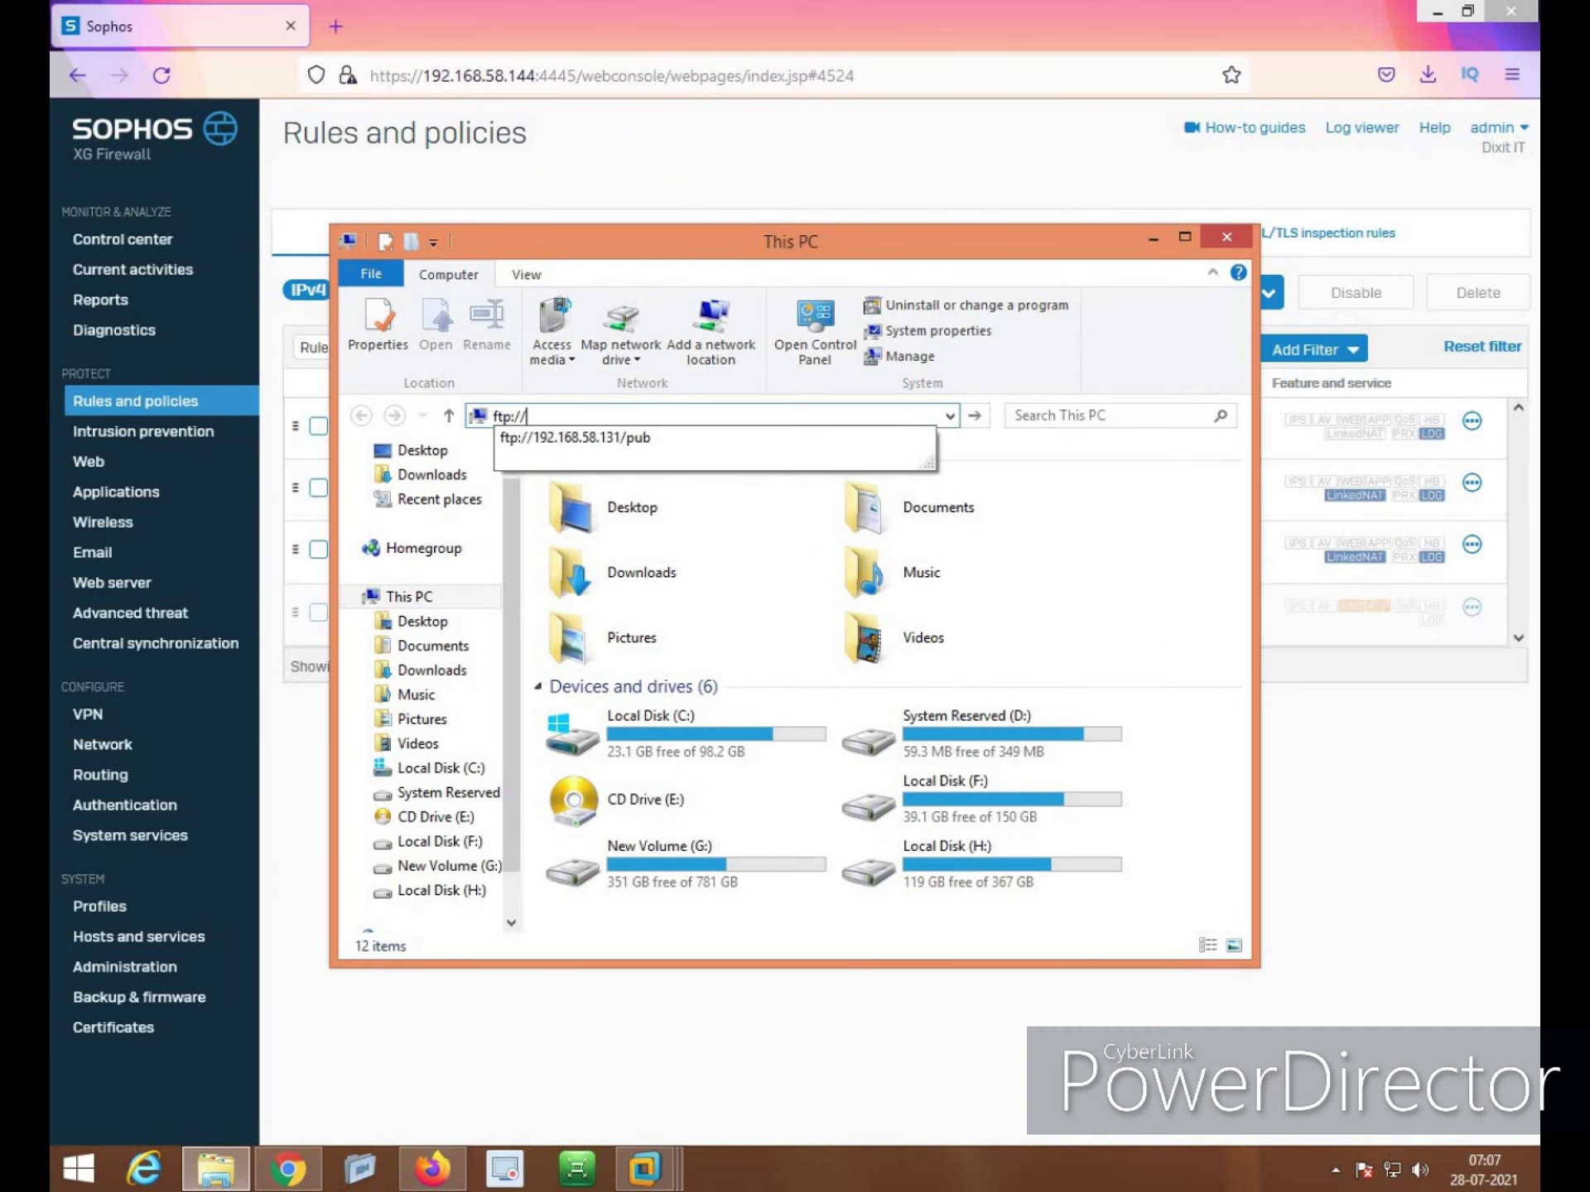
pyautogui.write('192.168.58.144')
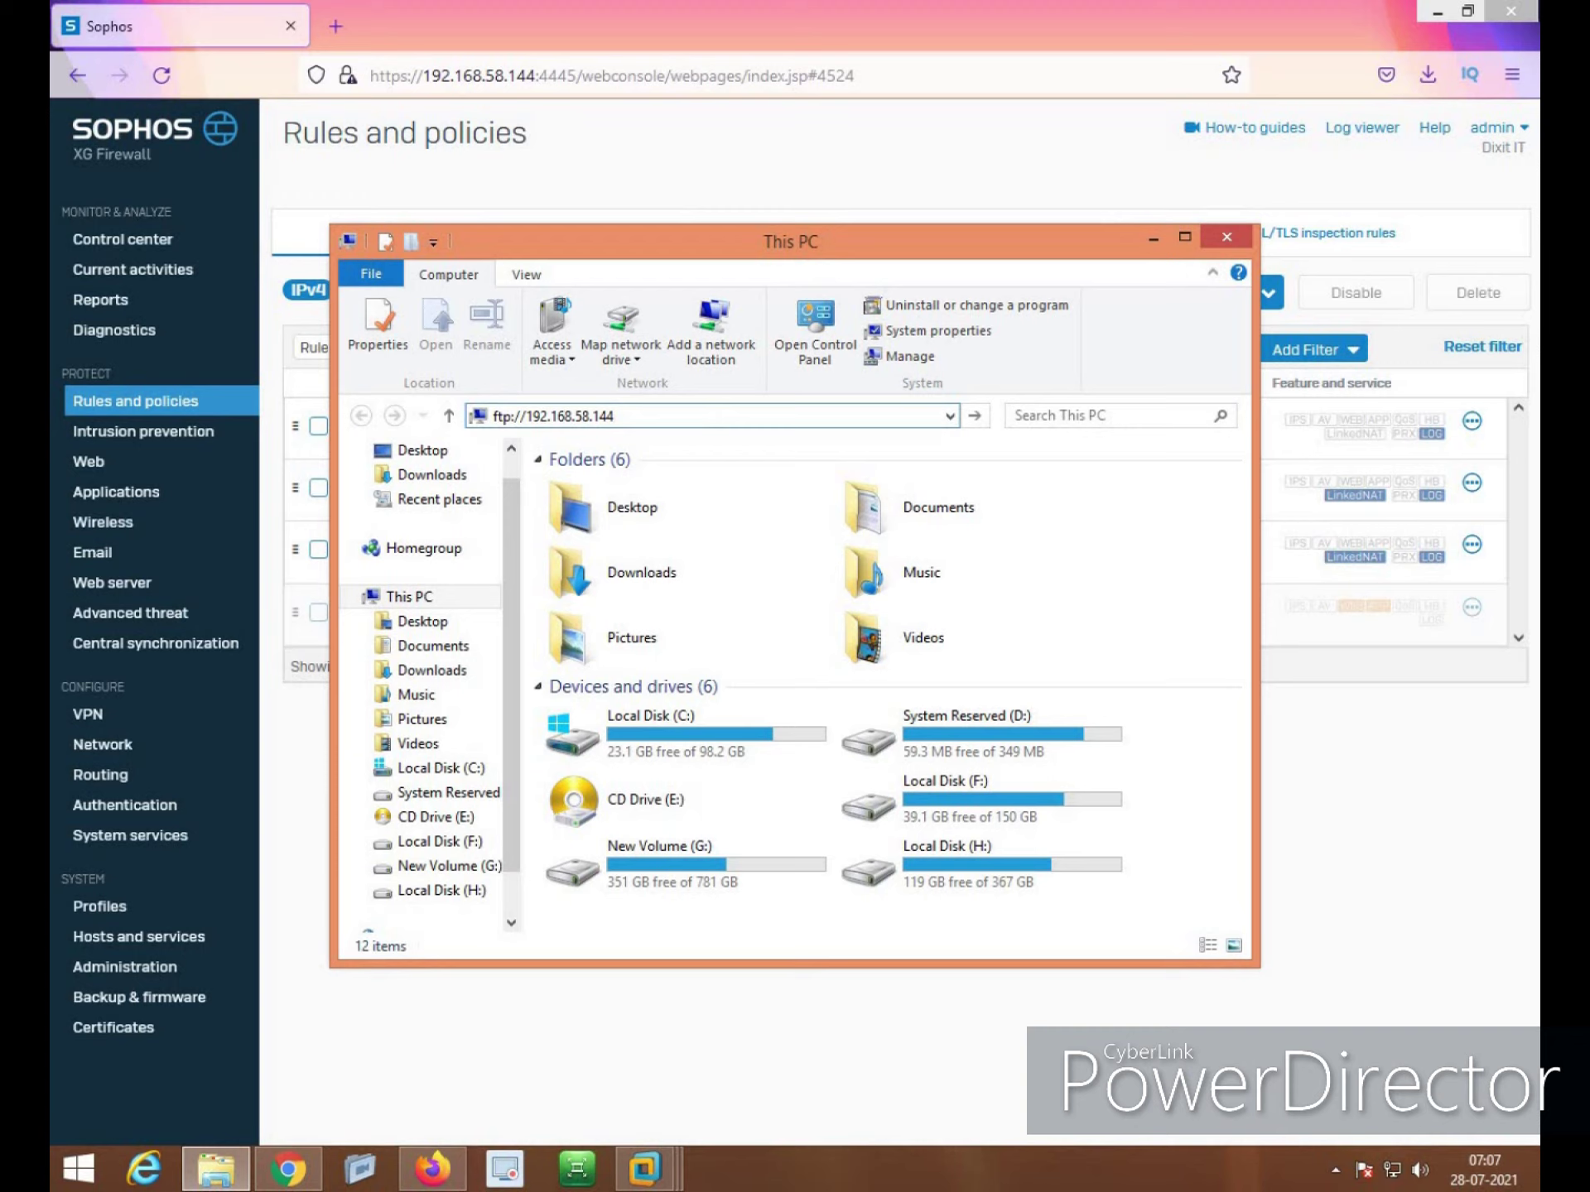
pyautogui.press('Return')
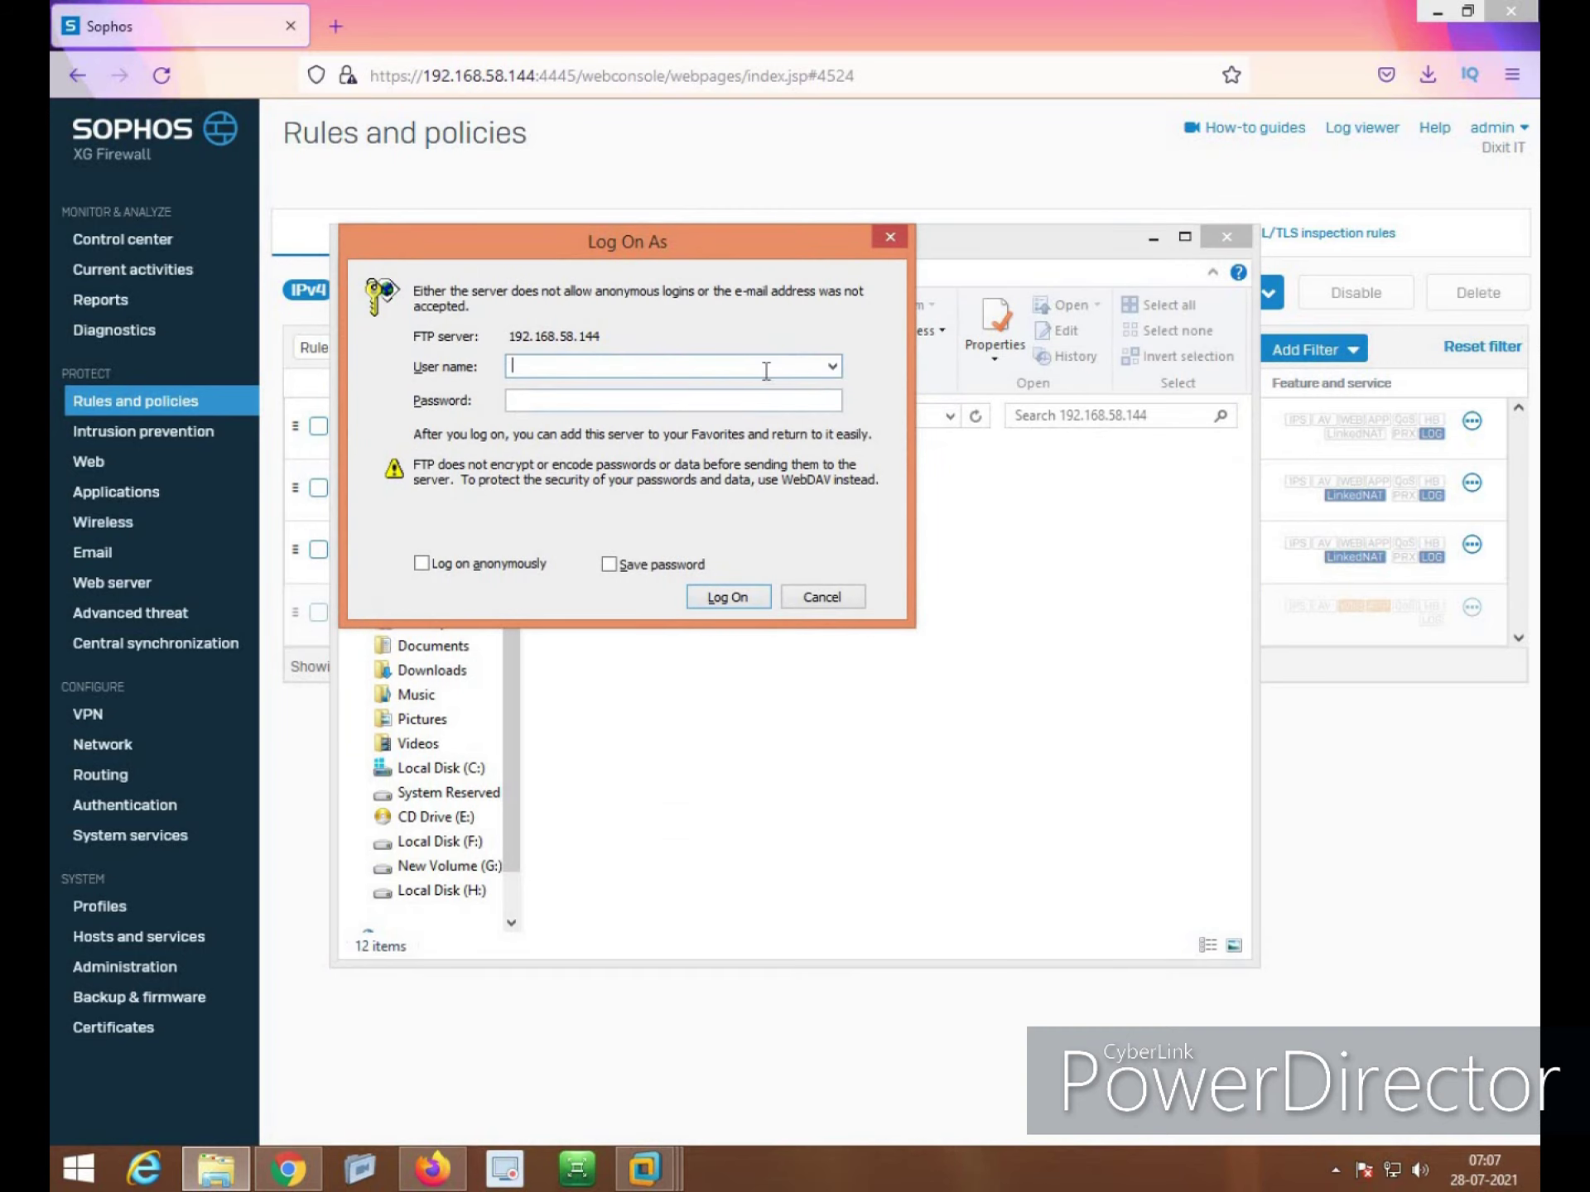
# Log on to the FTP server with the FTP username and password
pyautogui.write('sophos')
pyautogui.press('Tab')
pyautogui.write('••••••')
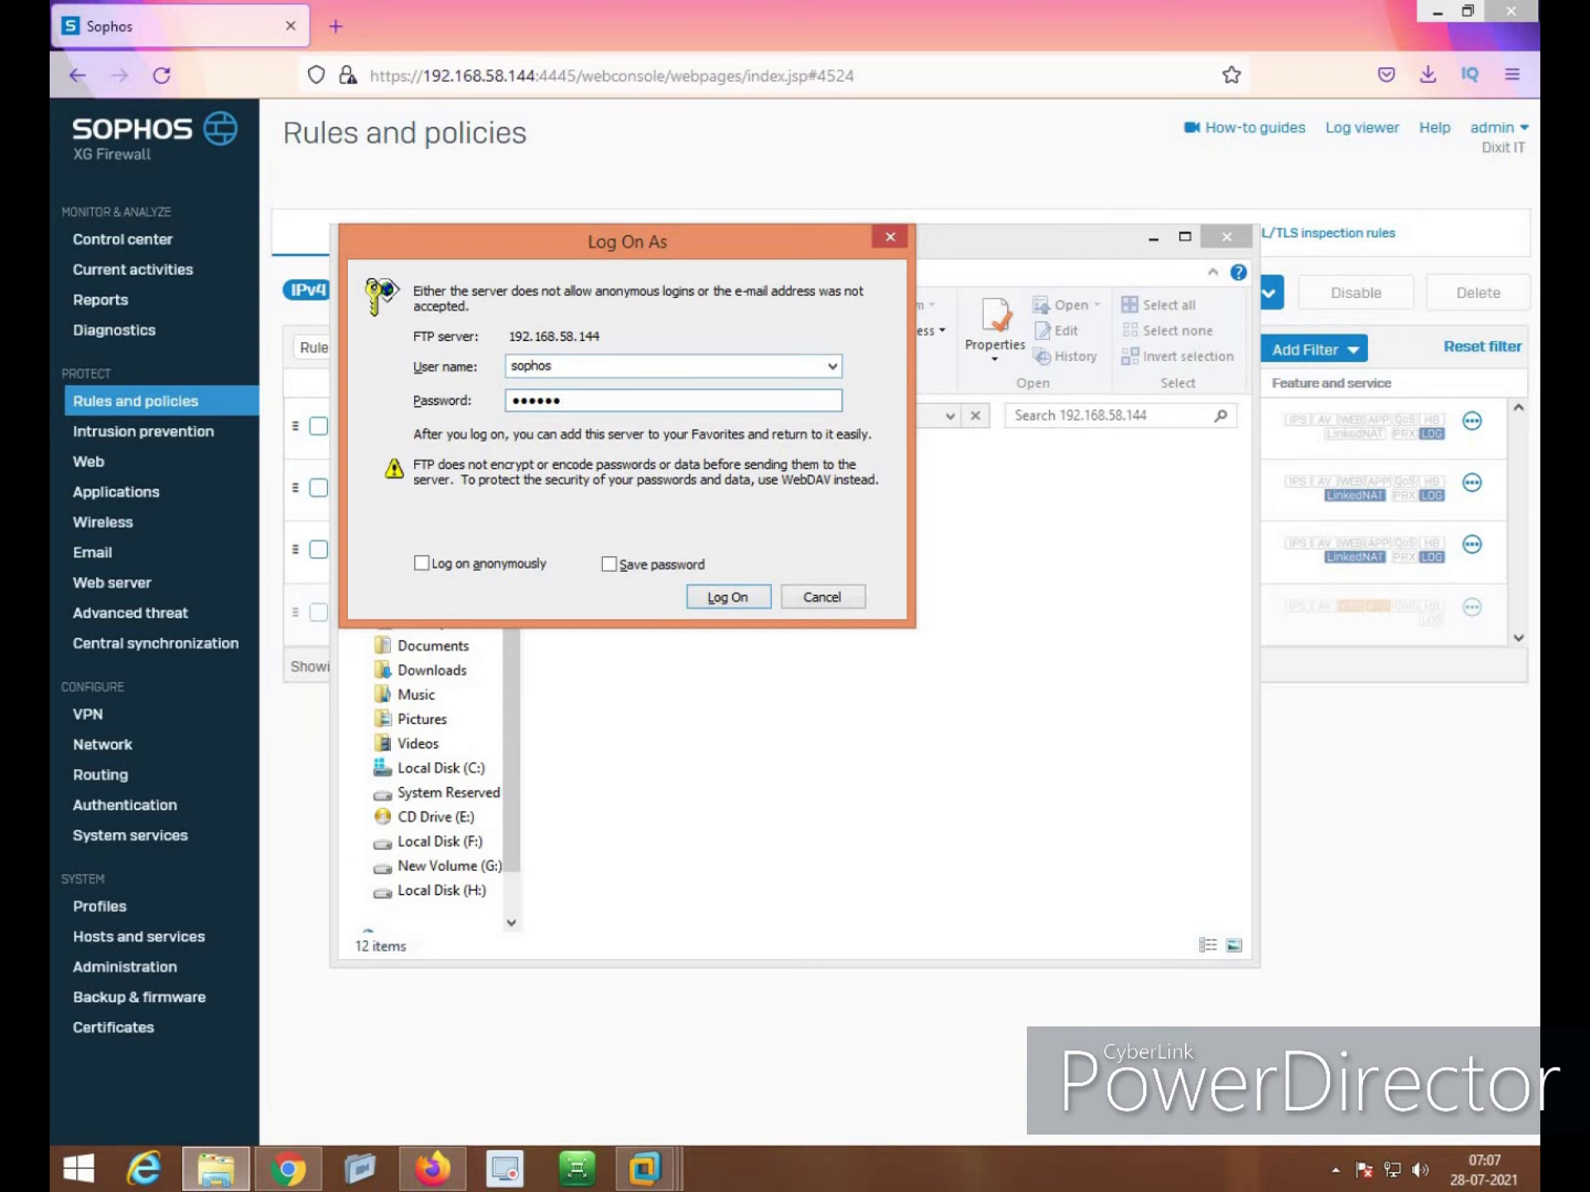
pyautogui.click(720, 601)
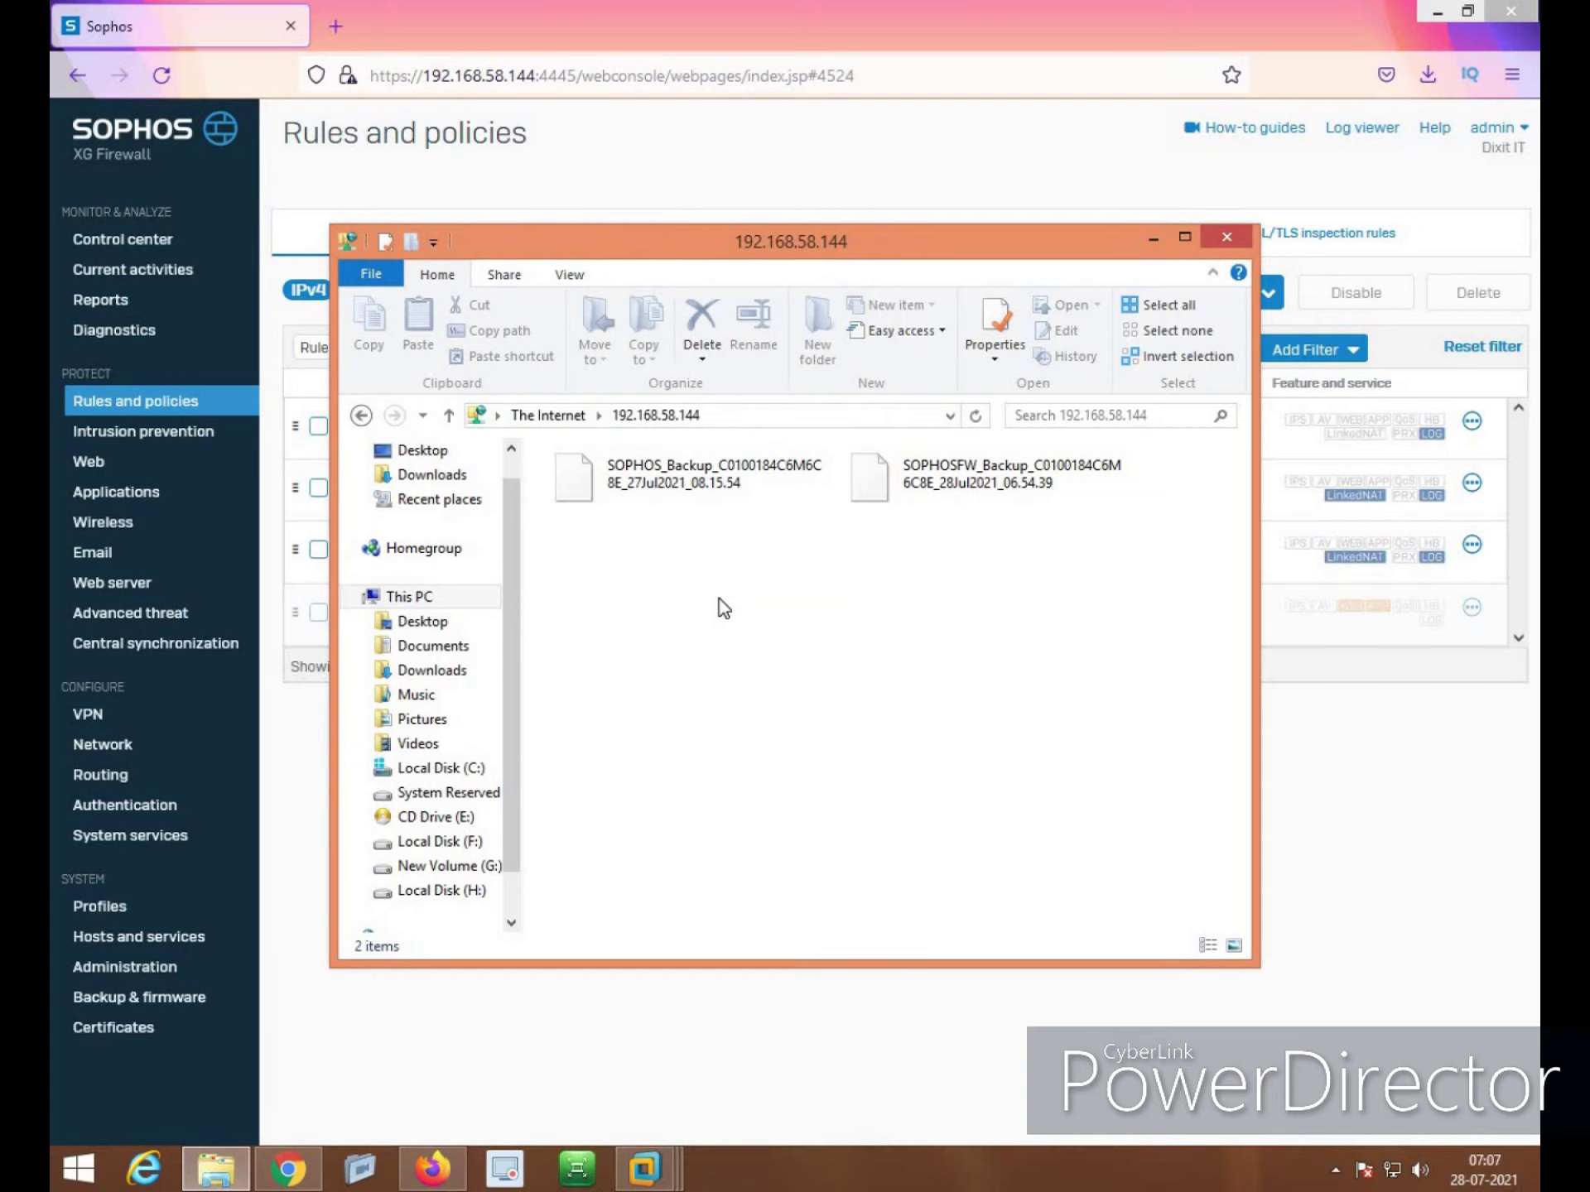